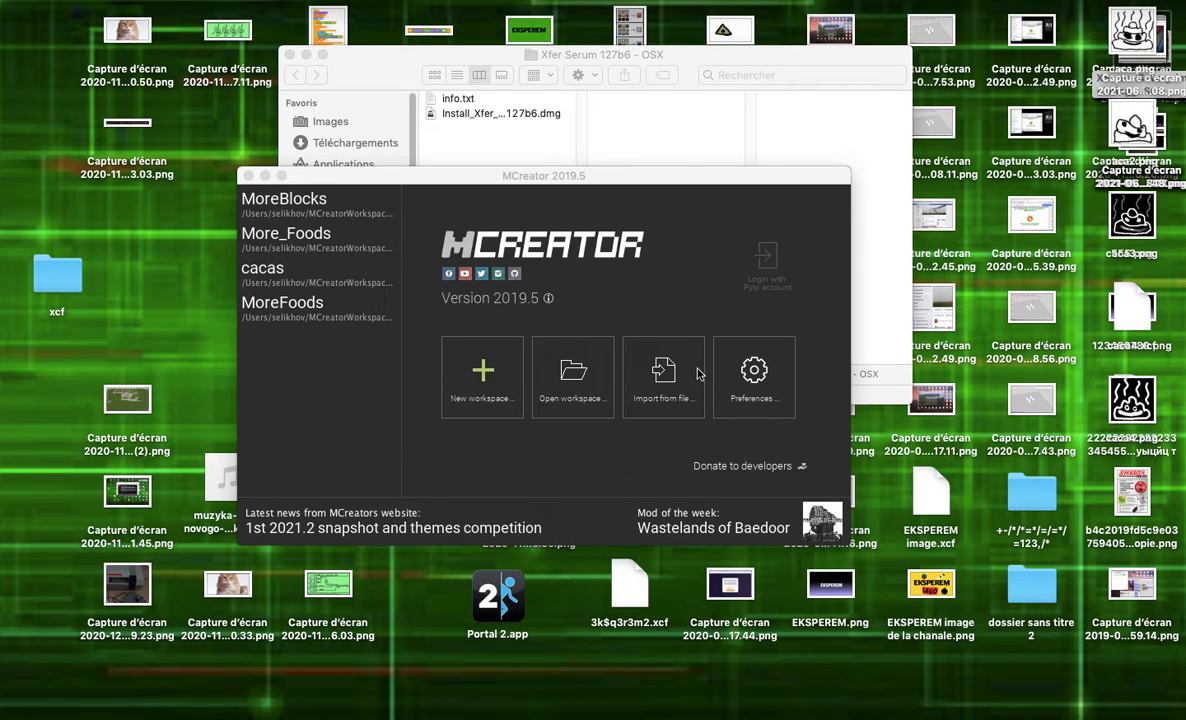
- Start a new workspace with the mod display name test
left_click(481, 373)
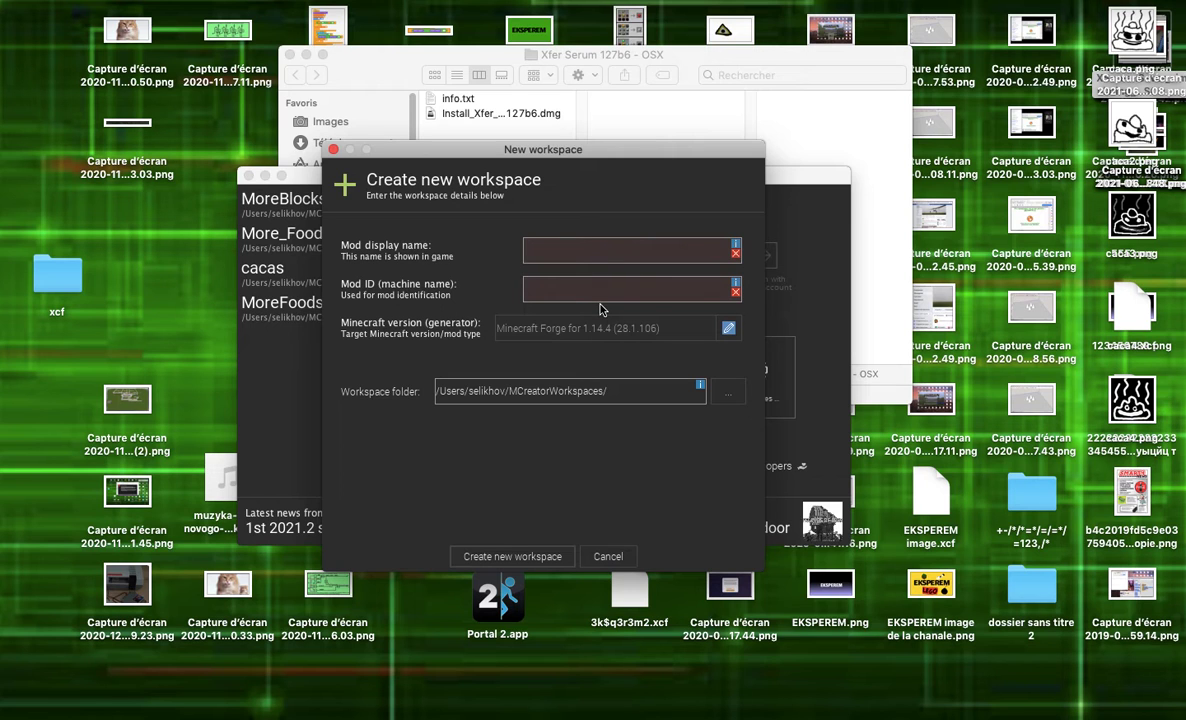
type("test")
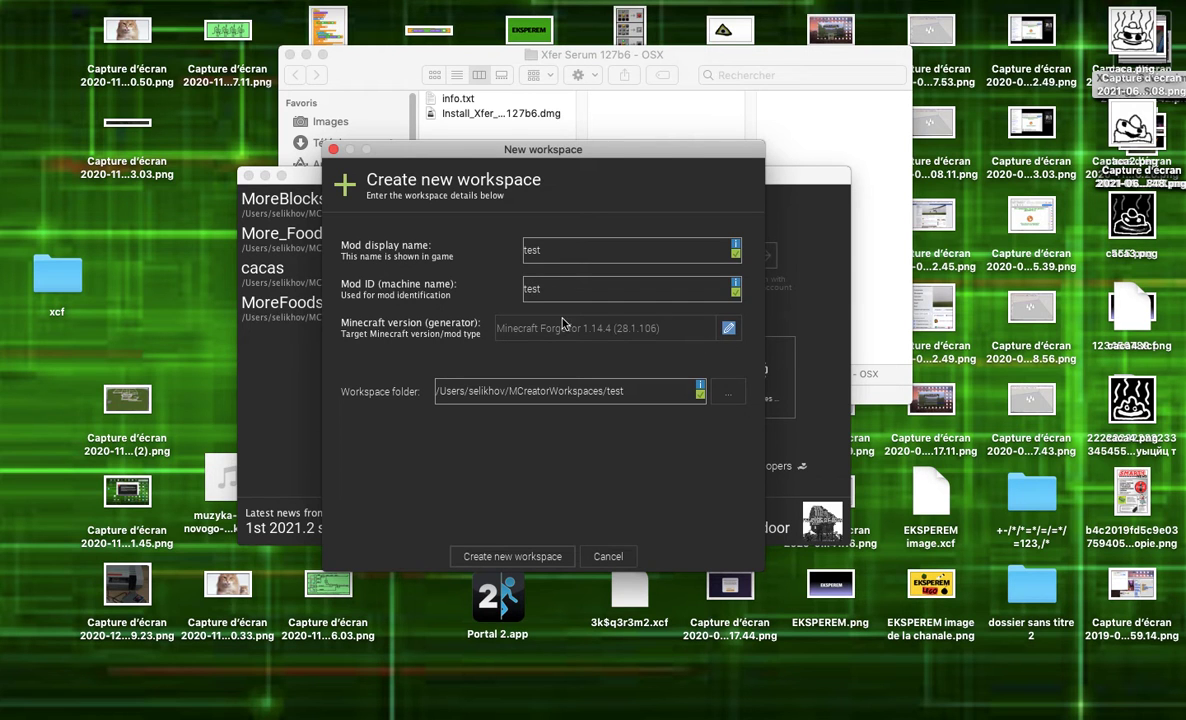
mouse_move(655, 705)
mouse_move(600, 716)
- Set the workspace generator to Minecraft Forge for 1.12.2 (14.23.5.2768) and create the workspace
left_click(728, 328)
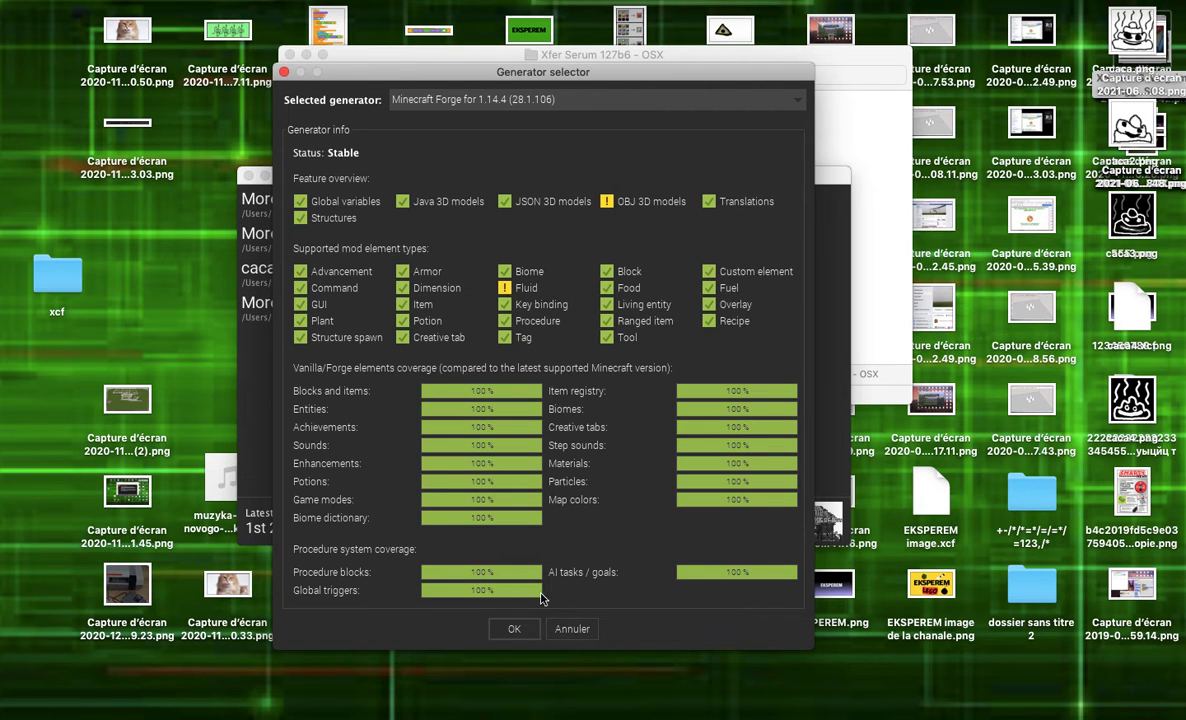
left_click(533, 101)
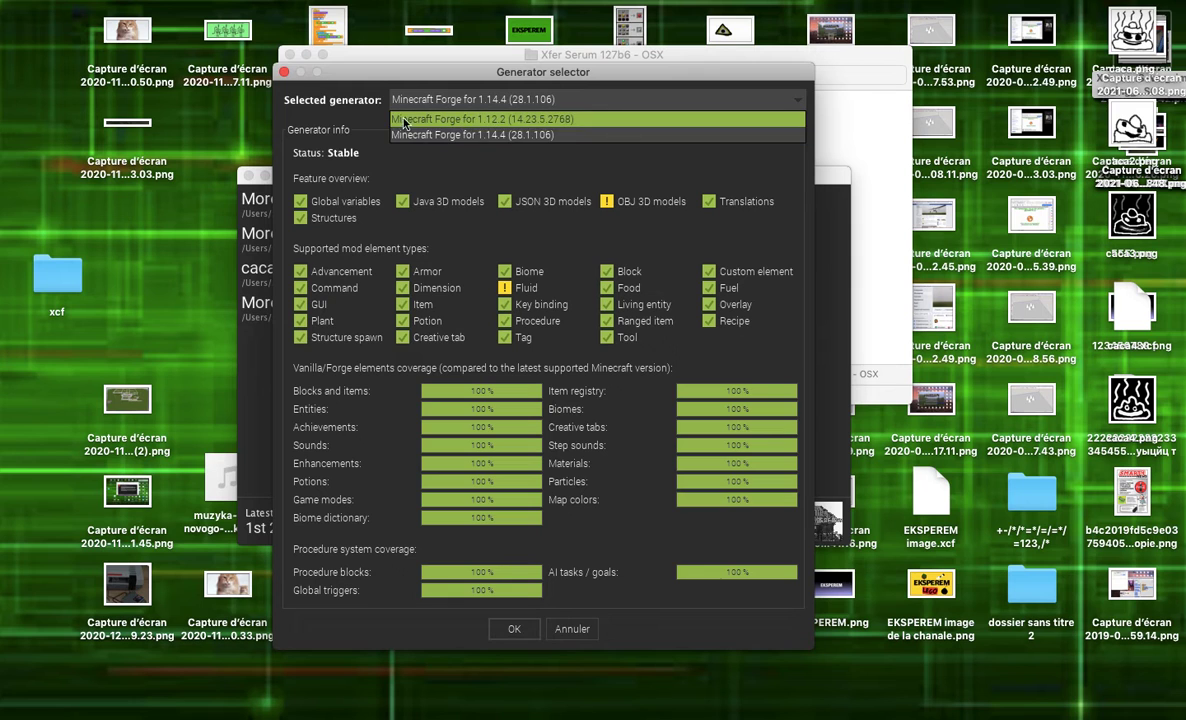
left_click(488, 120)
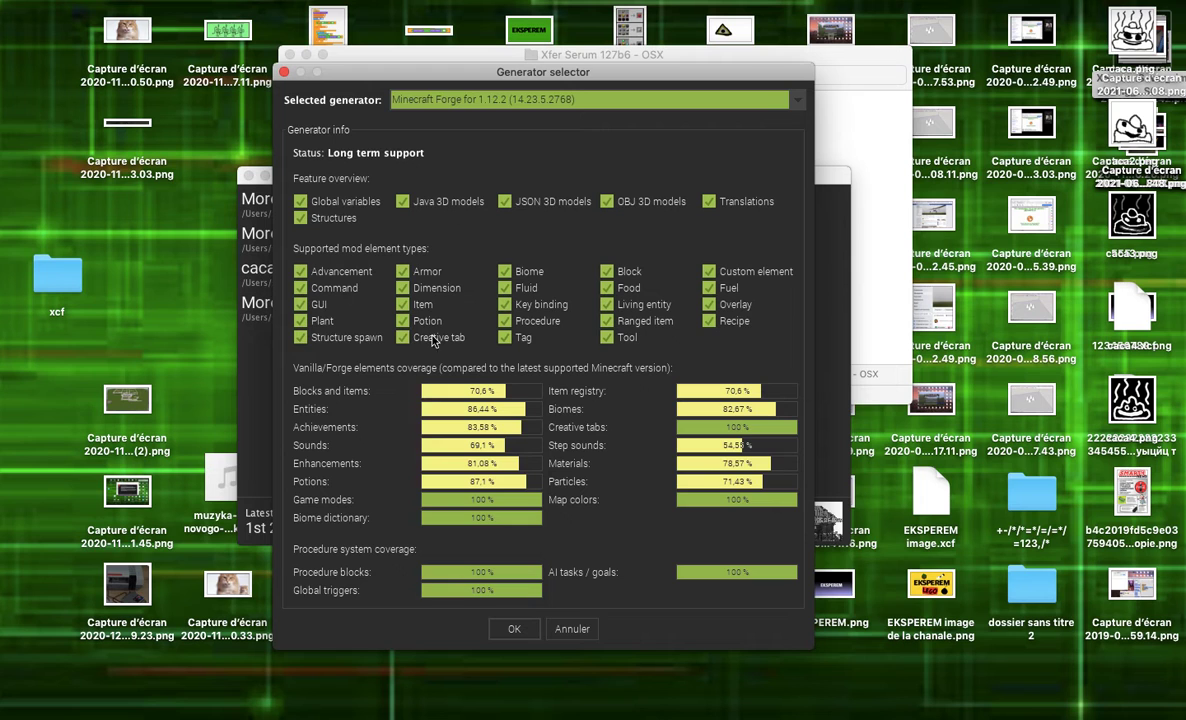
left_click(525, 100)
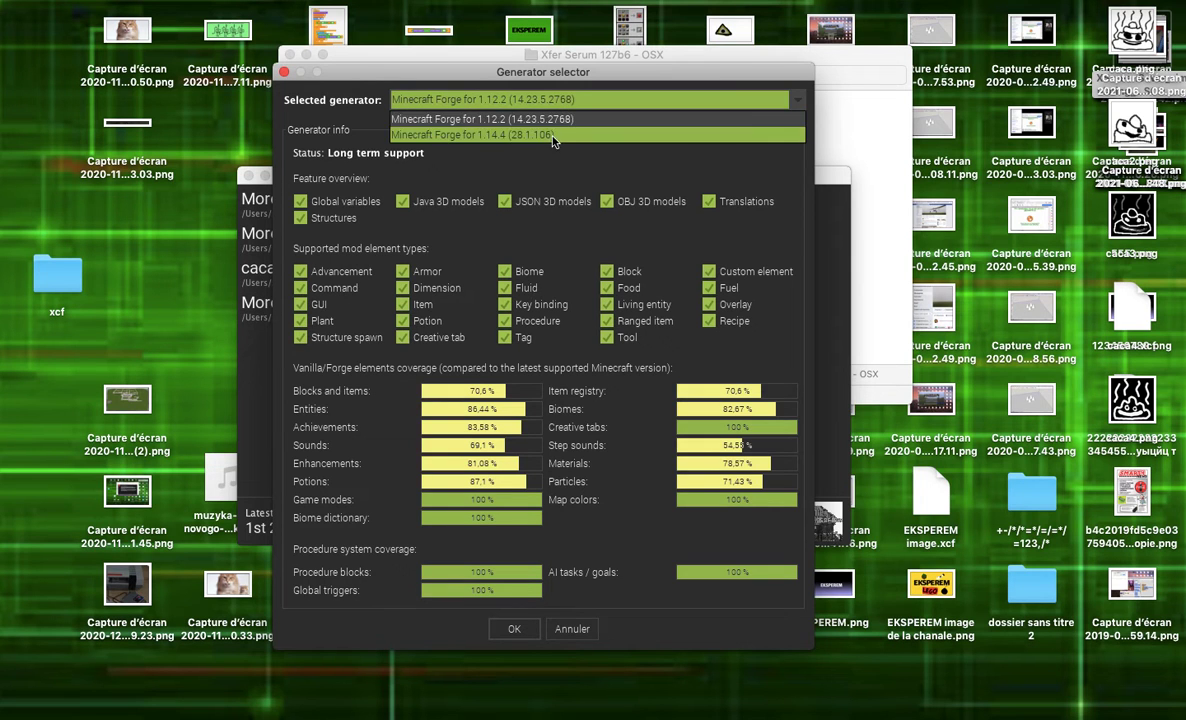
left_click(517, 132)
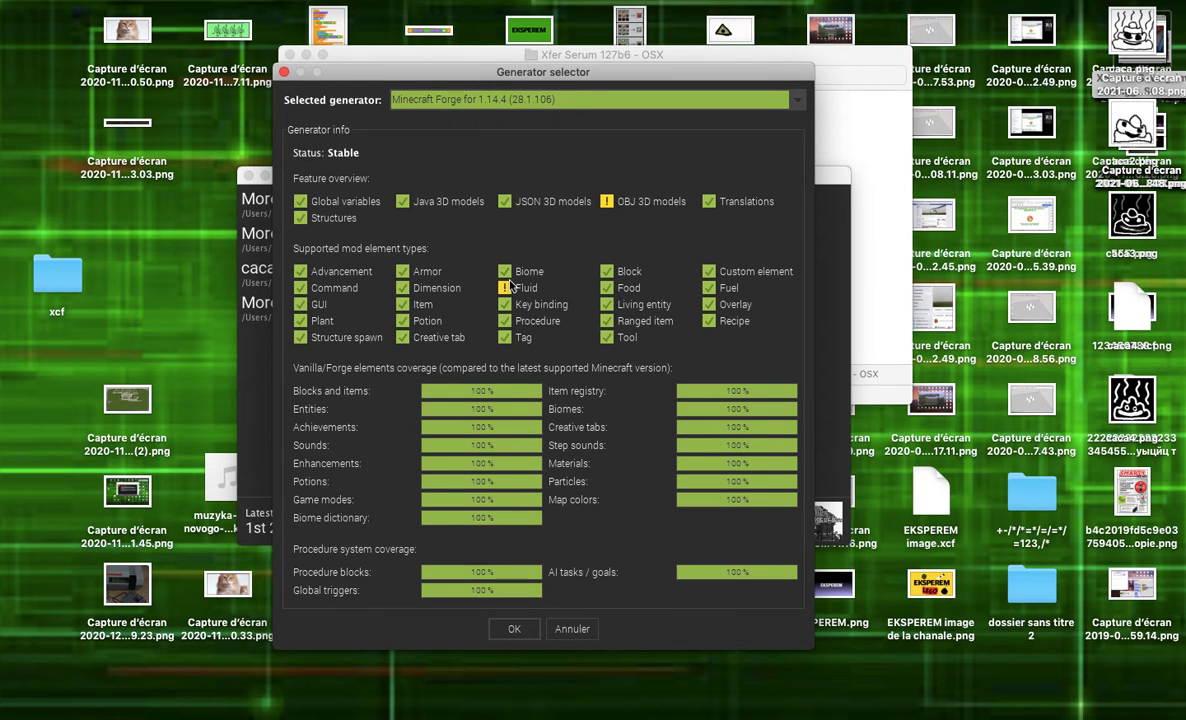
left_click(507, 103)
left_click(515, 126)
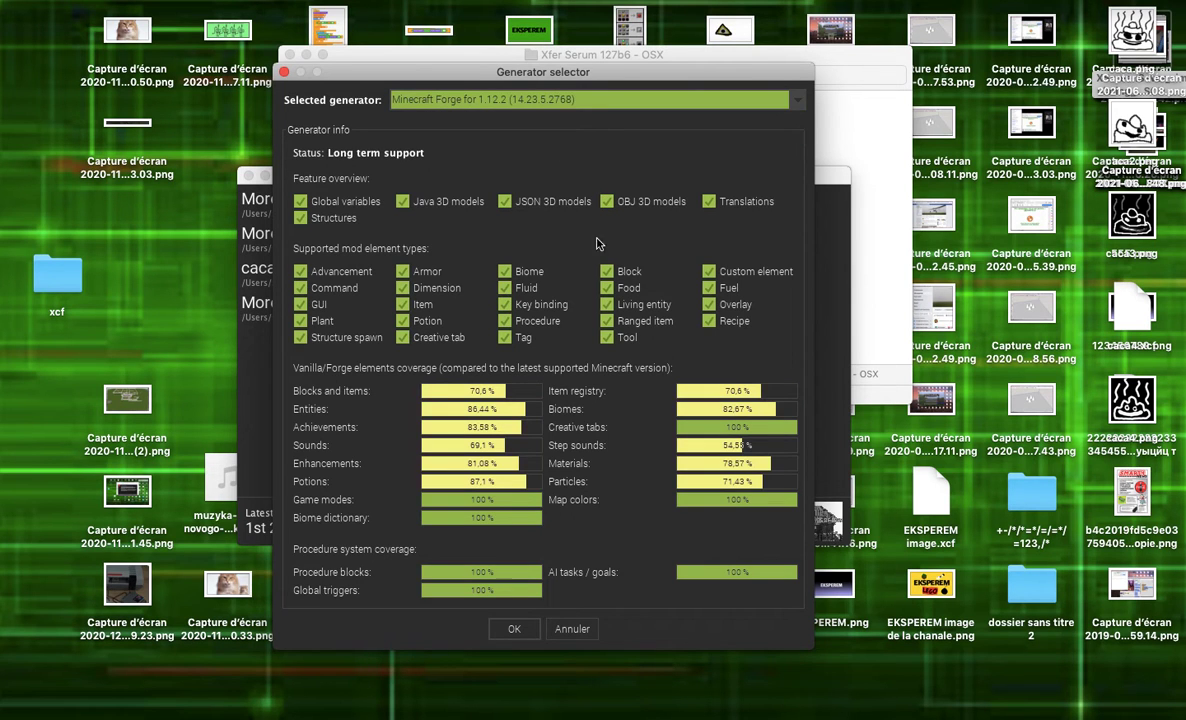
left_click(512, 627)
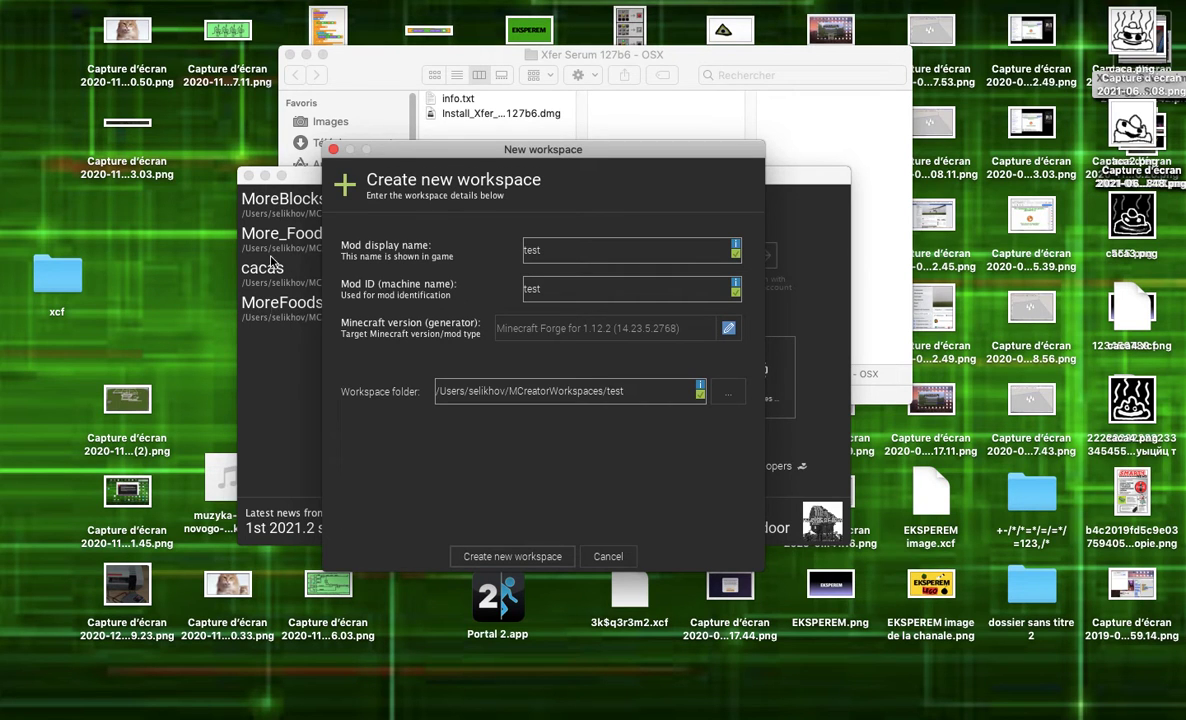
left_click(525, 557)
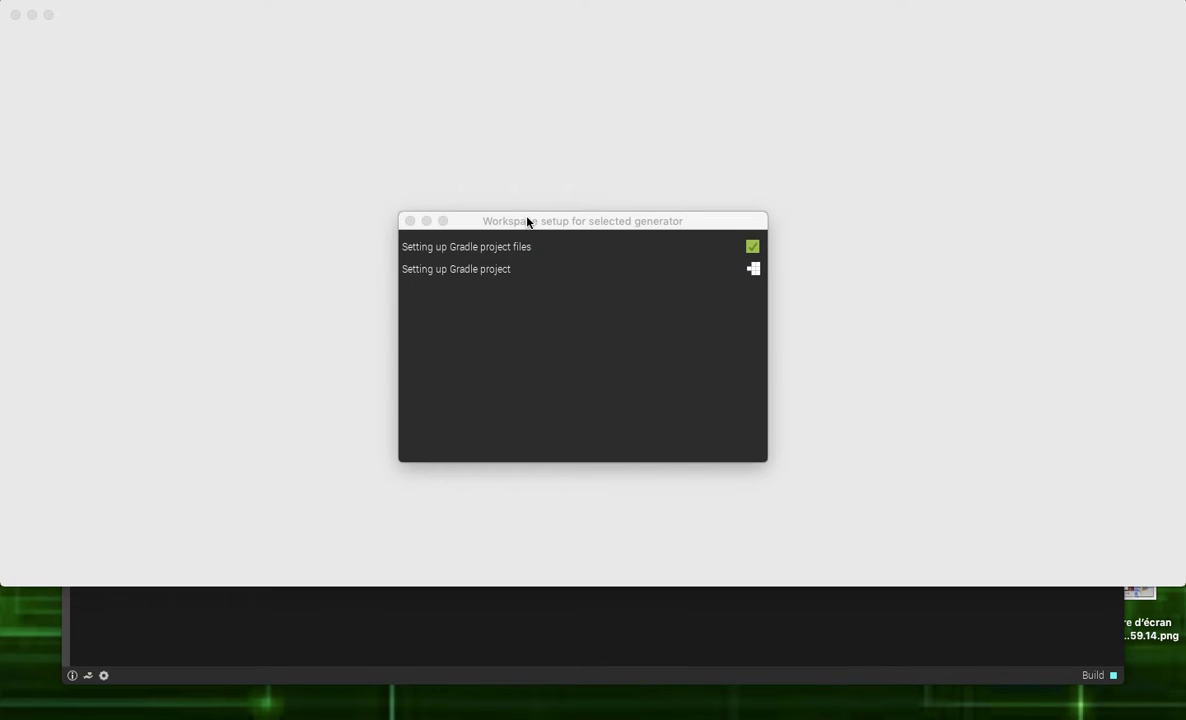
key("super+Tab")
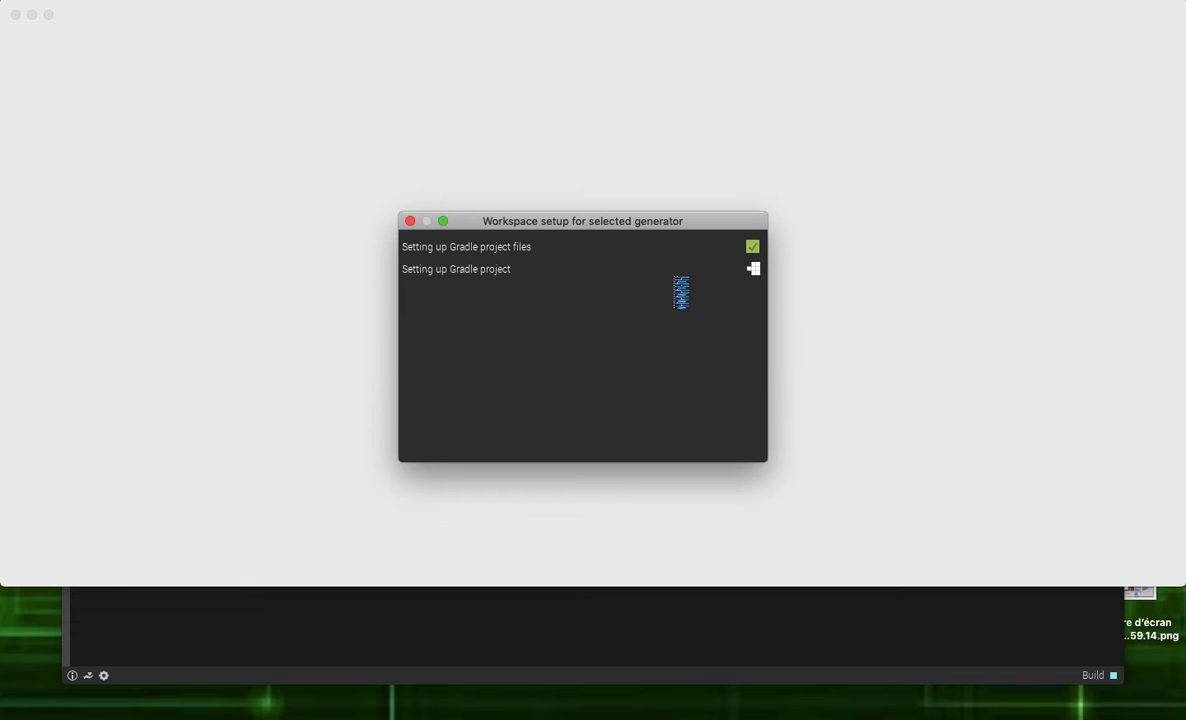
left_click(15, 15)
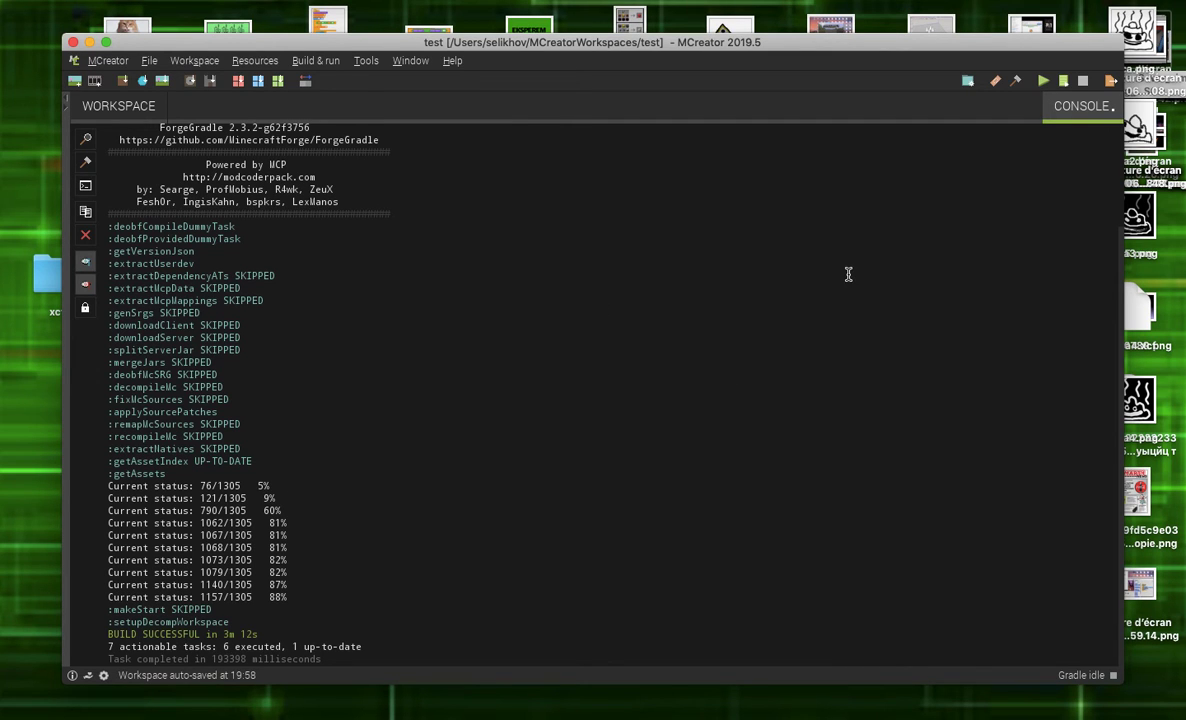
- Create a new 16 by 16 image filled with transparency in the test workspace
left_click(100, 108)
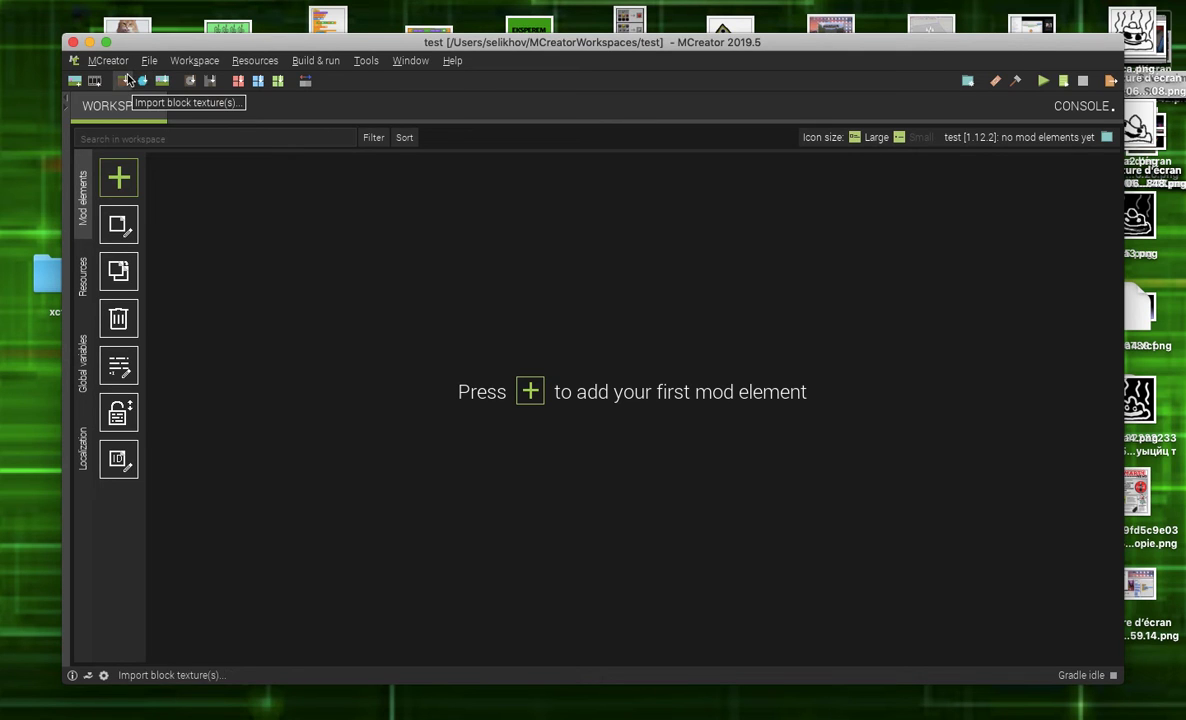
left_click(73, 82)
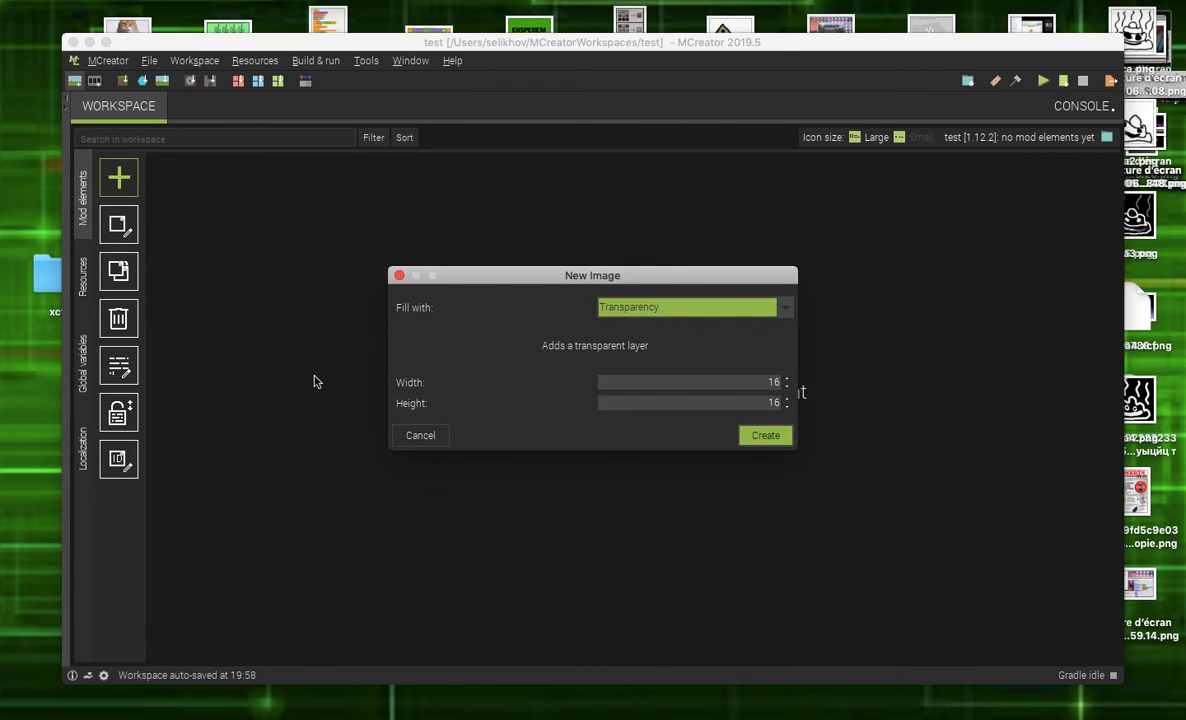
left_click(767, 435)
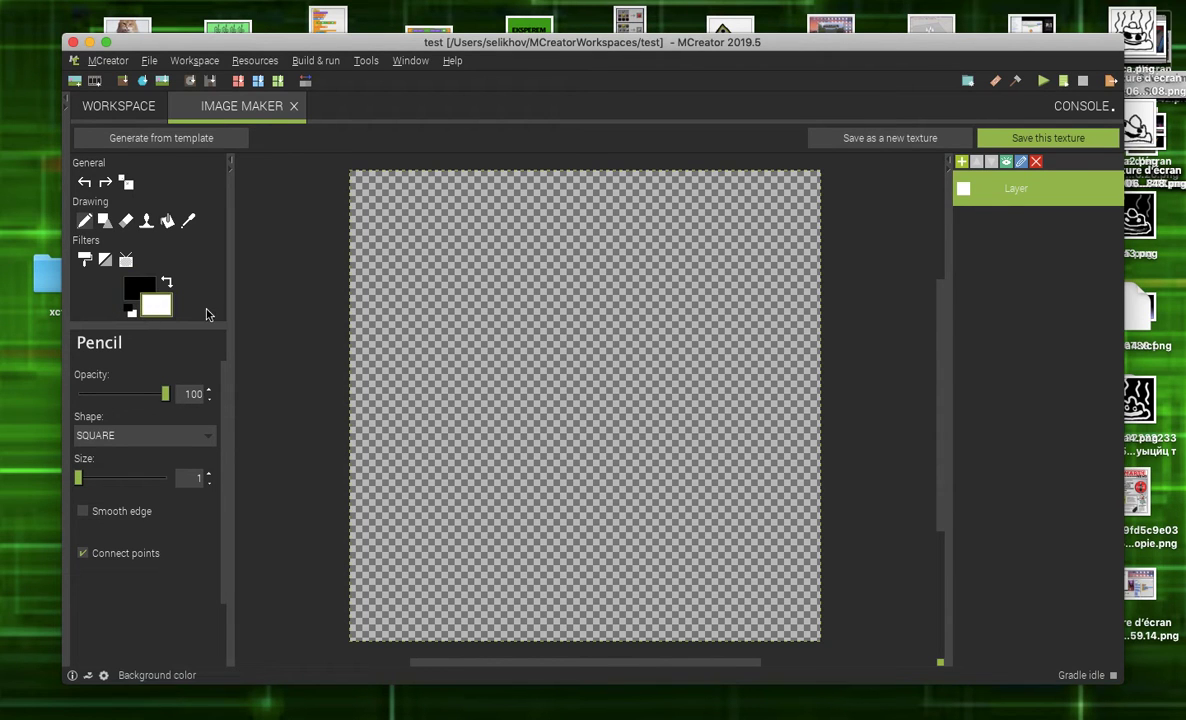
- Set the foreground color to purple with hue 291, saturation 85 and value 93
left_click(131, 292)
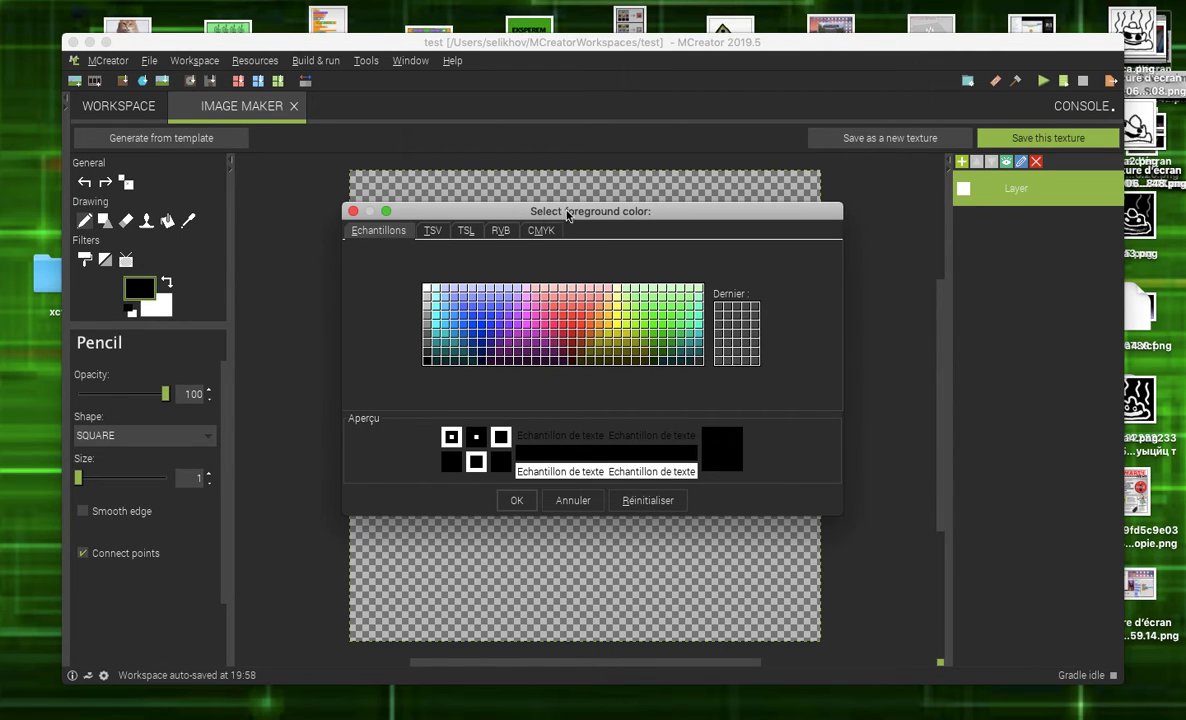
left_click(433, 232)
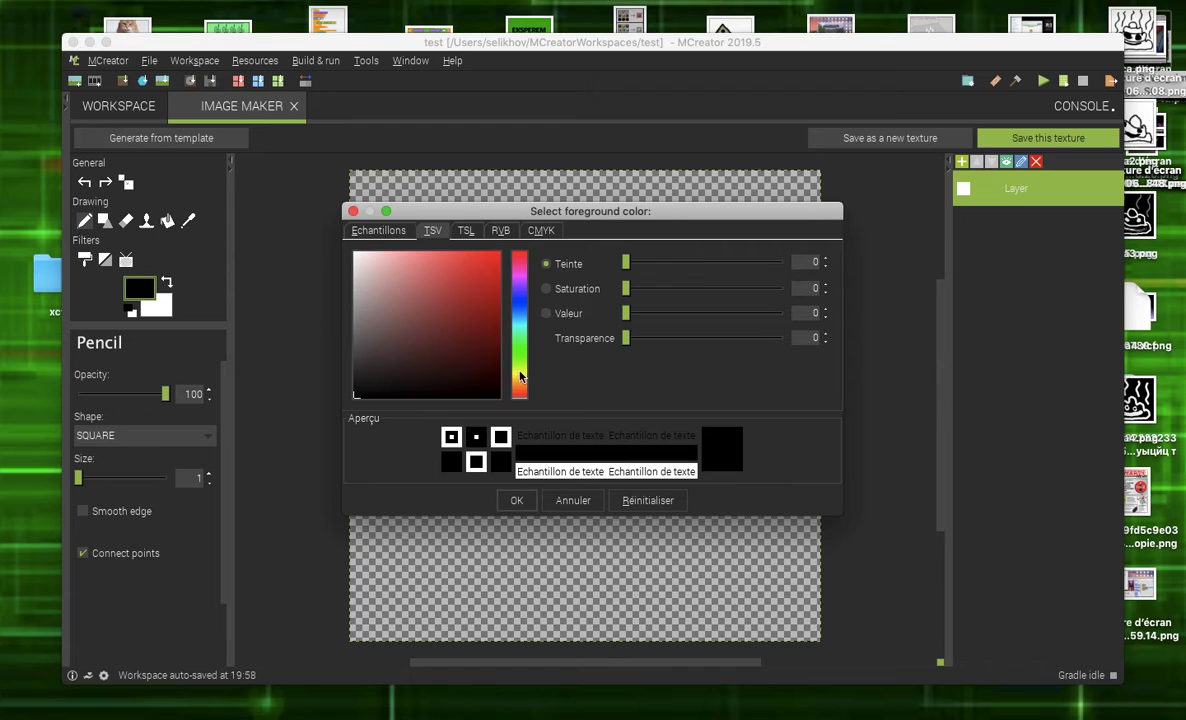
left_click_drag(519, 390, 515, 285)
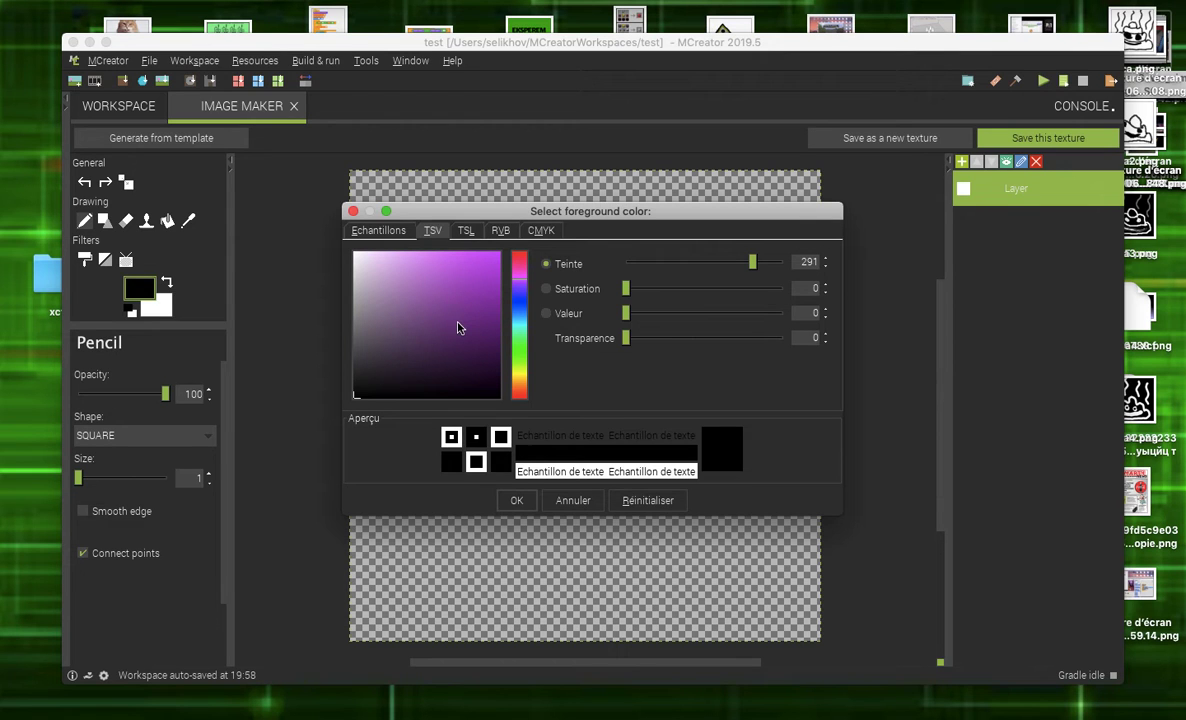
mouse_move(457, 327)
left_mouse_down()
mouse_move(487, 294)
mouse_move(447, 265)
mouse_move(479, 265)
left_mouse_up()
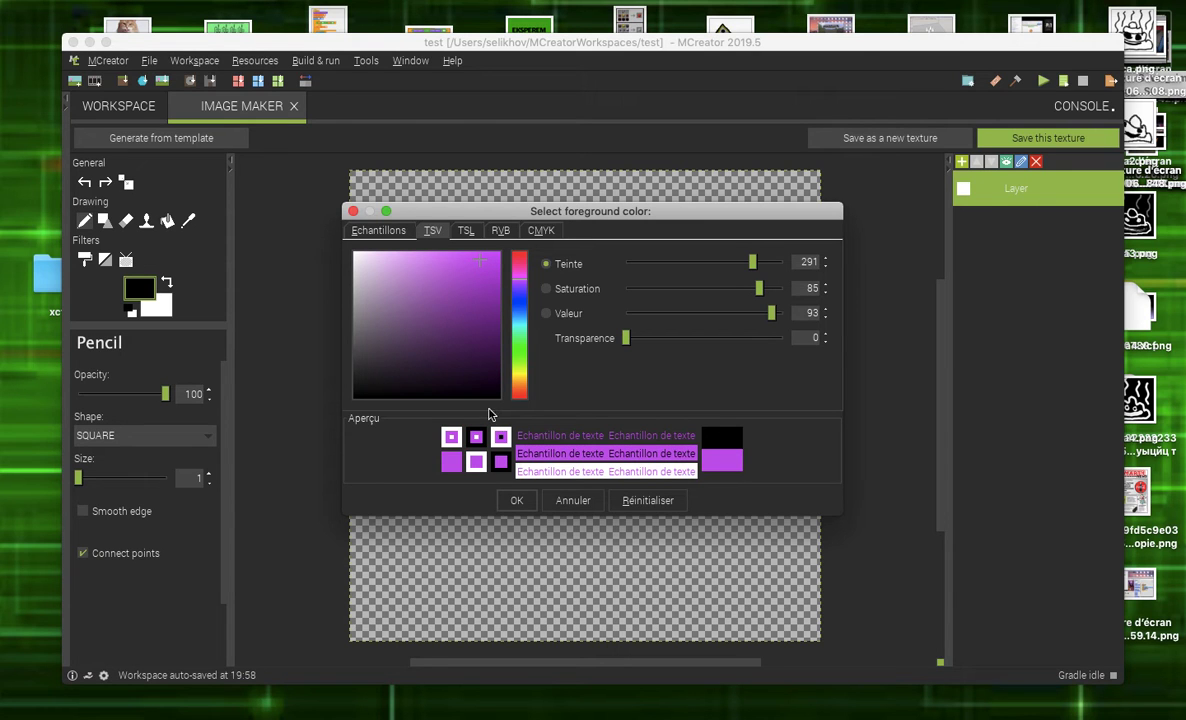
left_click(517, 501)
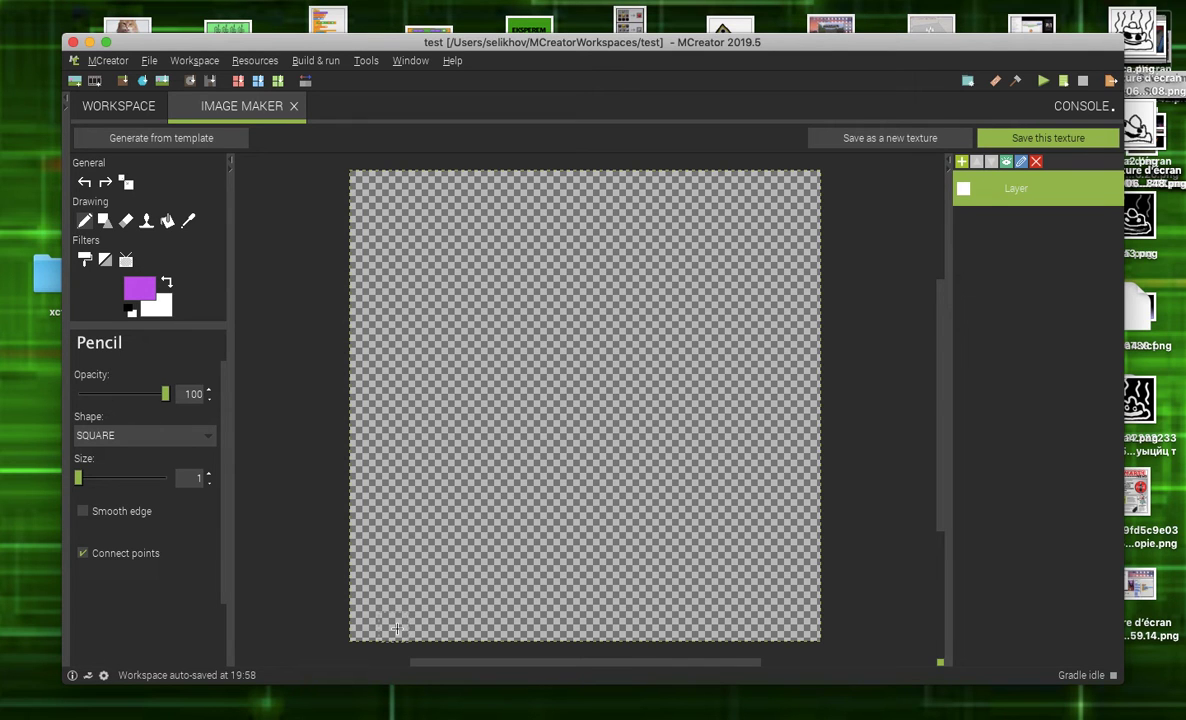
- Draw a one-pixel purple pencil outline from the canvas's bottom edge over a first peak, through a valley and up toward a second peak
left_click_drag(403, 603, 399, 434)
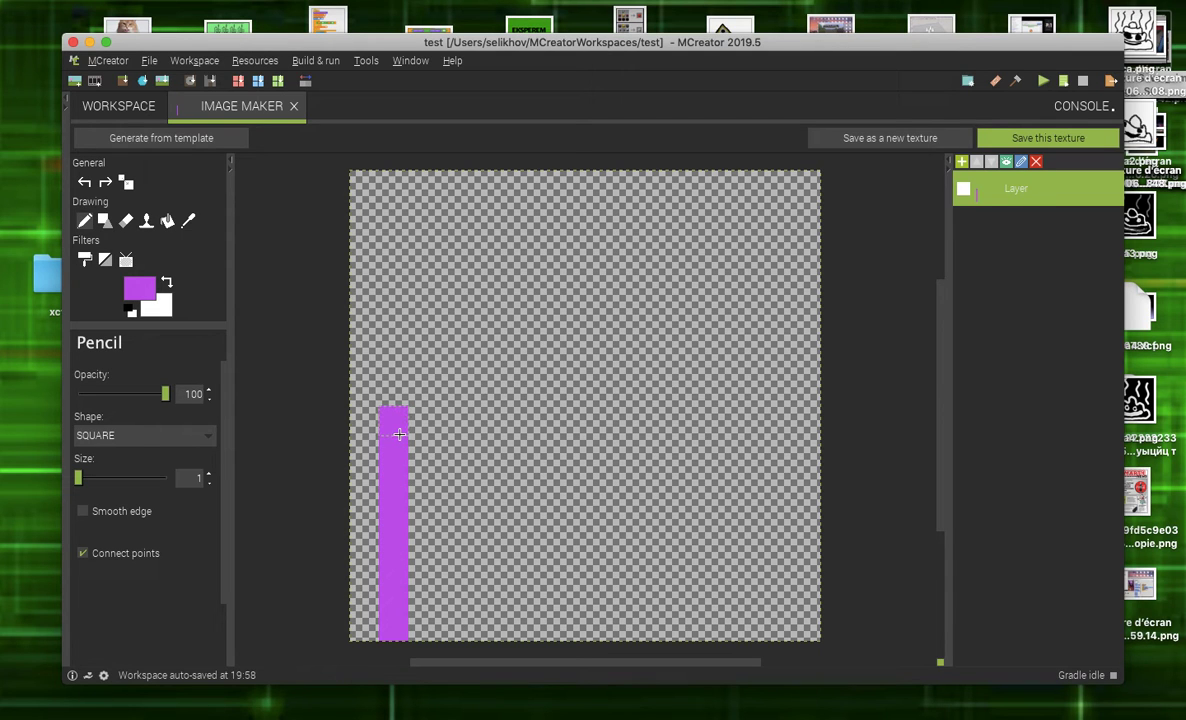
left_click(86, 187)
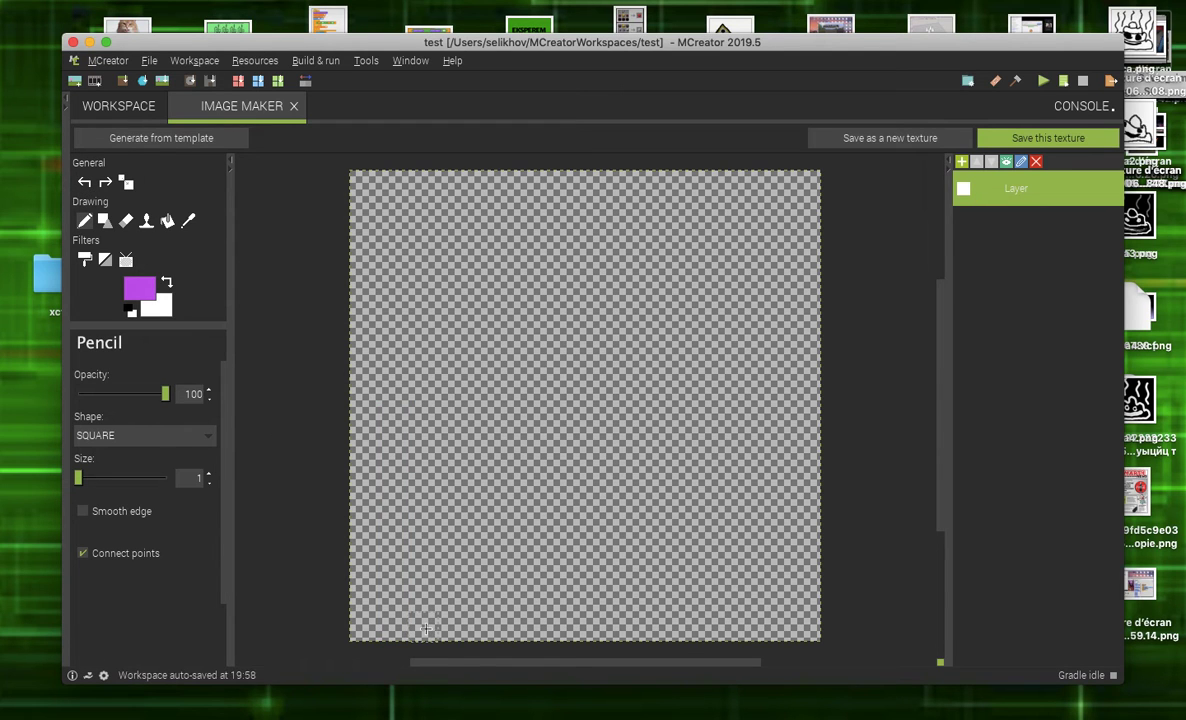
mouse_move(425, 627)
left_mouse_down()
mouse_move(427, 388)
mouse_move(482, 282)
mouse_move(506, 314)
mouse_move(551, 497)
mouse_move(566, 497)
left_mouse_up()
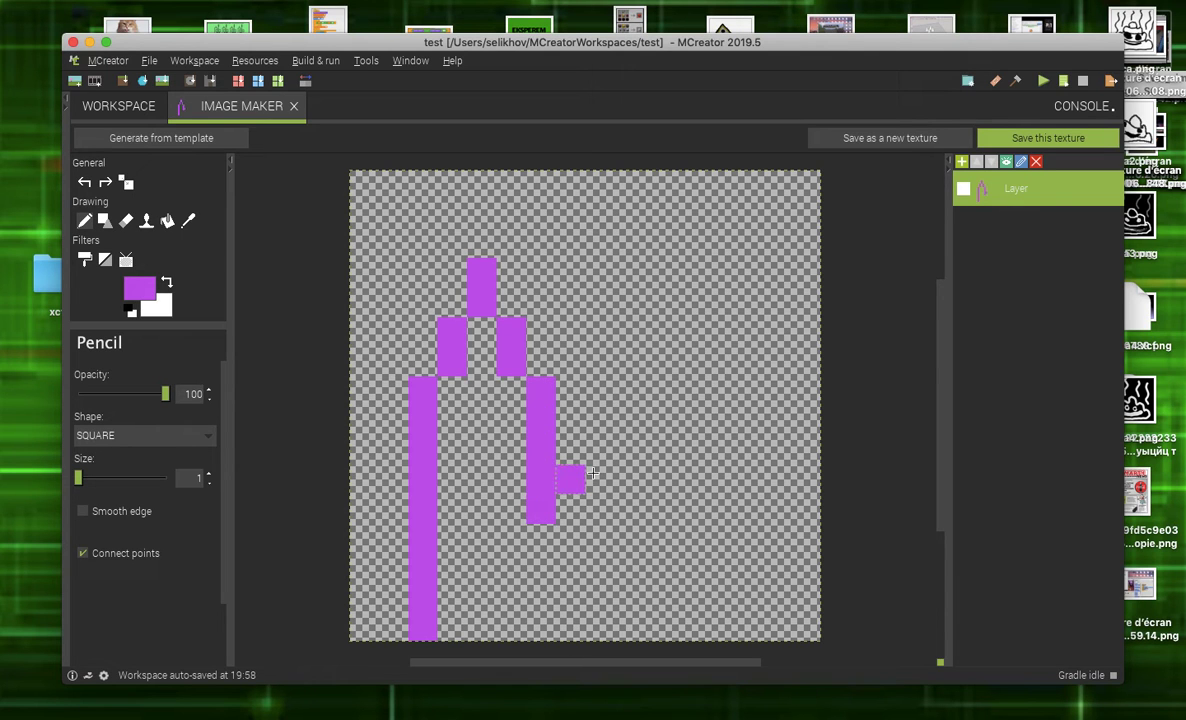
mouse_move(595, 455)
left_mouse_down()
mouse_move(600, 385)
mouse_move(632, 295)
mouse_move(689, 242)
left_mouse_up()
left_click(689, 303)
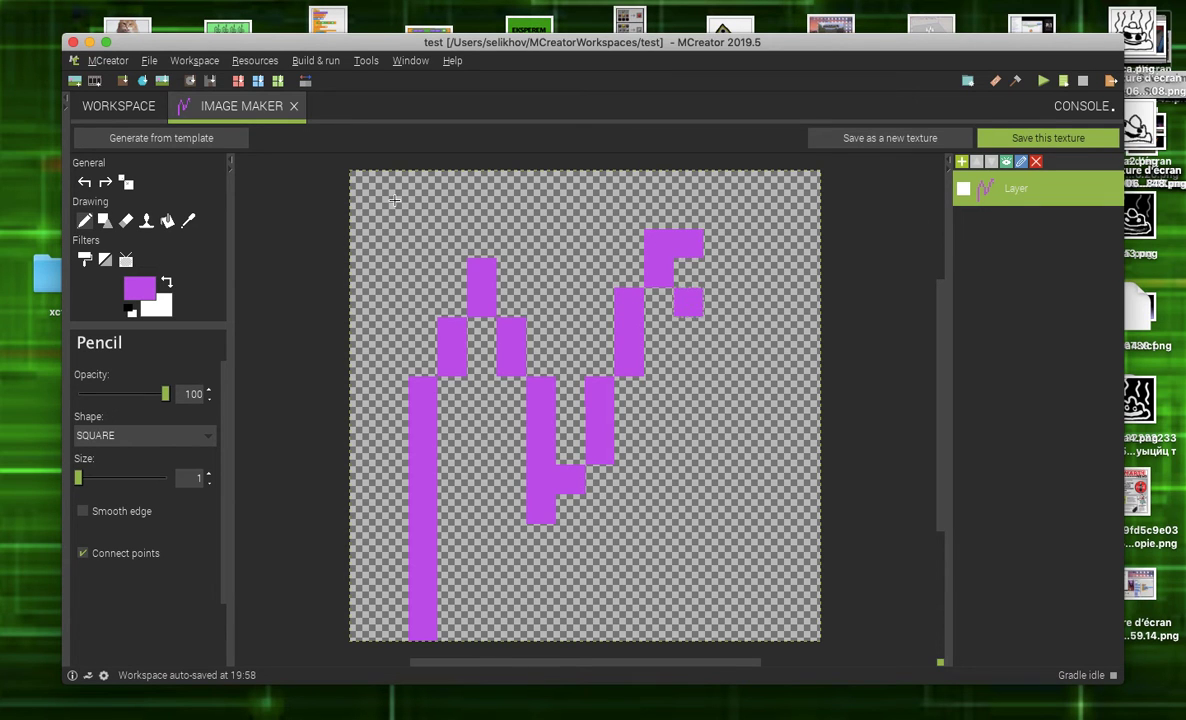
left_click(84, 182)
left_click(84, 182)
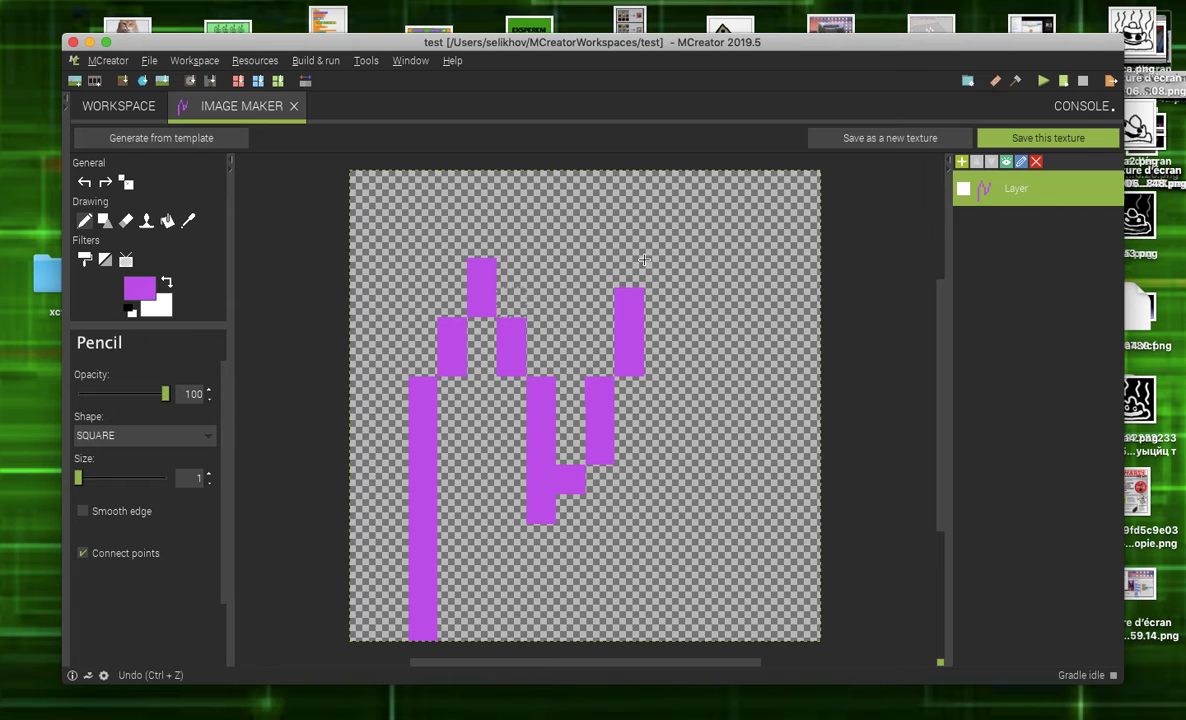
- Draw the outline's second peak and its stepped right slope down to the canvas's bottom edge
mouse_move(656, 240)
left_mouse_down()
mouse_move(689, 312)
mouse_move(692, 372)
left_mouse_up()
mouse_move(711, 441)
left_mouse_down()
mouse_move(715, 478)
mouse_move(756, 488)
left_mouse_up()
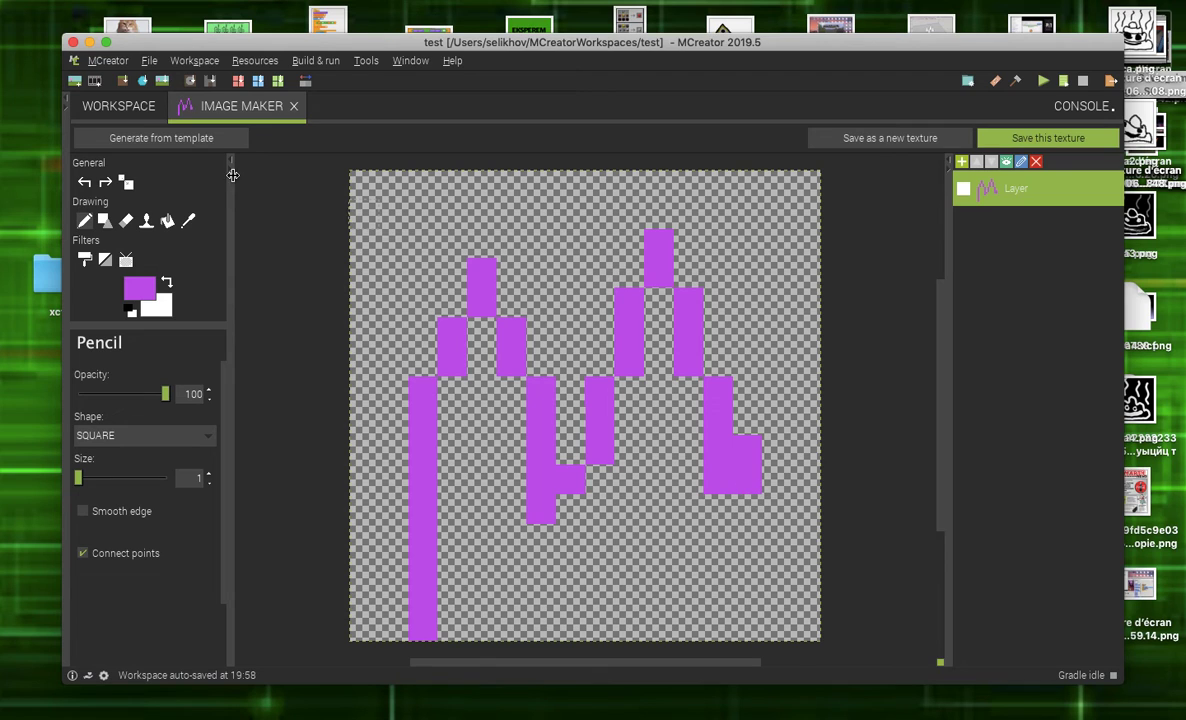
left_click(84, 182)
left_click(84, 182)
left_click(717, 401)
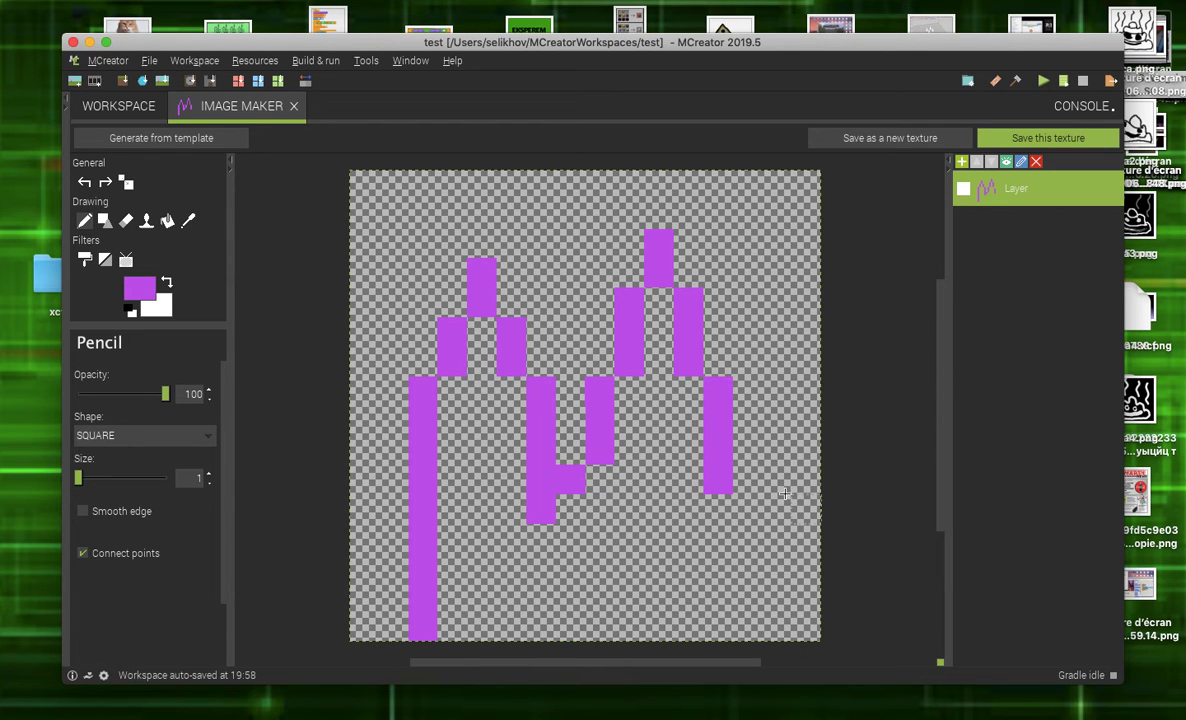
left_click_drag(744, 511, 774, 627)
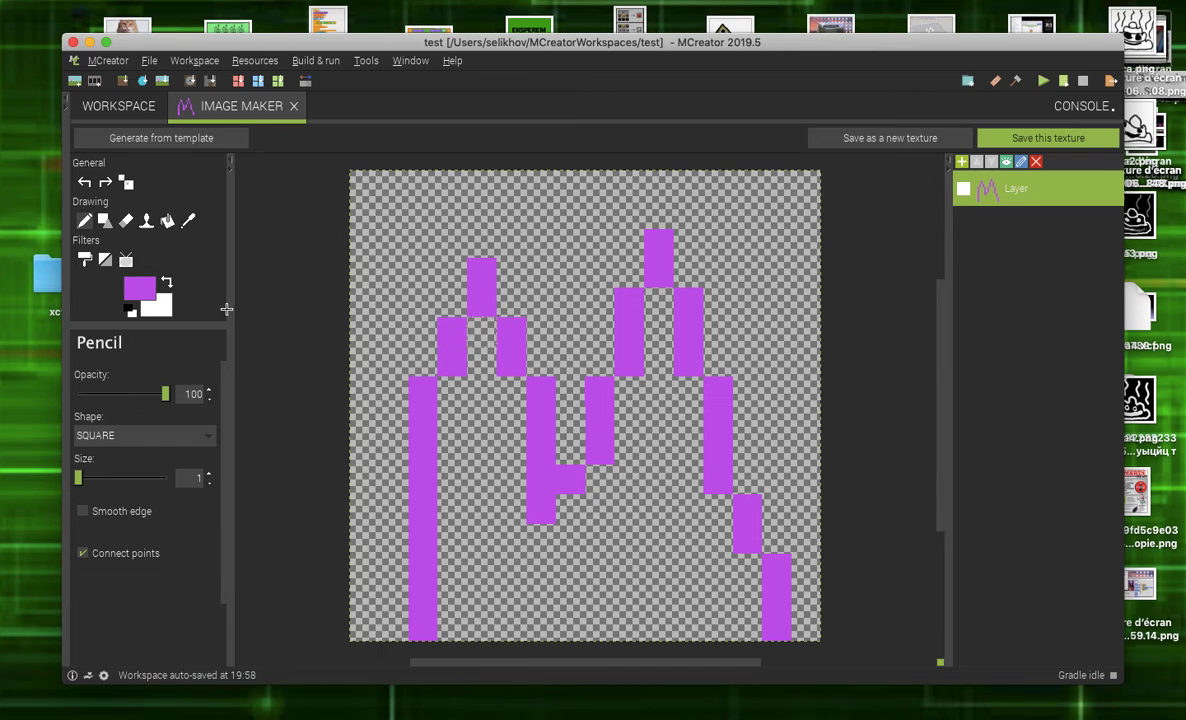
- Close the two-peak outline along the bottom row of pixels and flood-fill its interior with the same purple
left_click(167, 220)
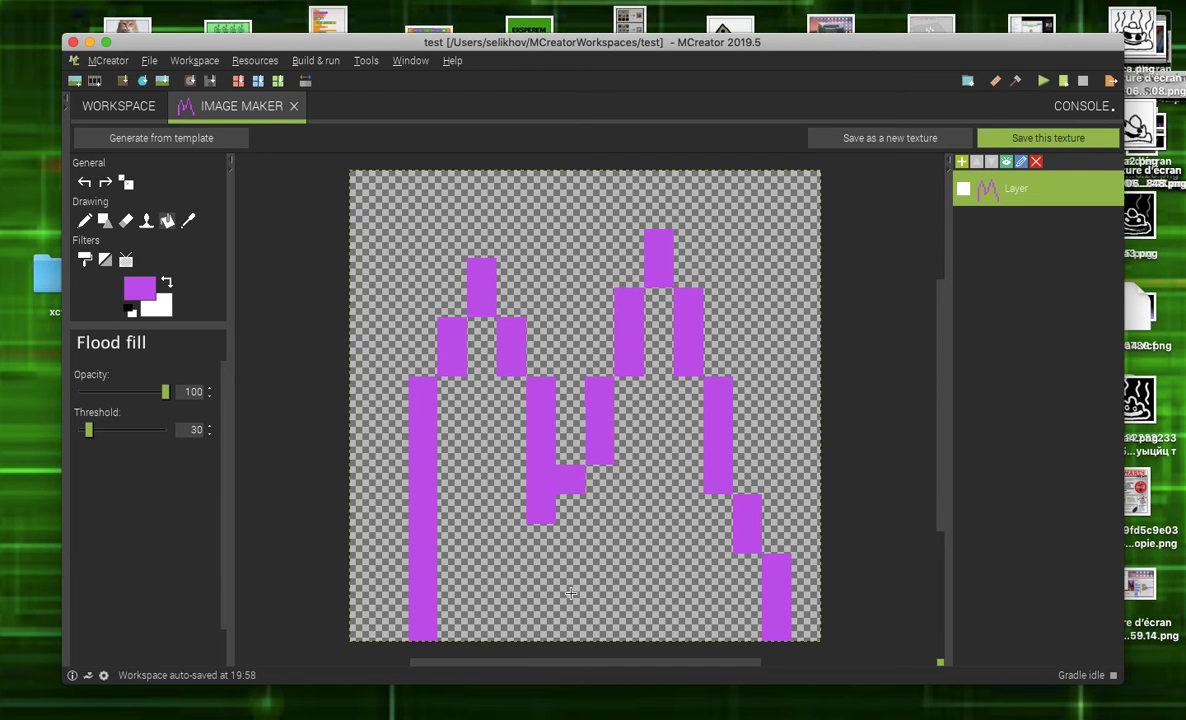
left_click(84, 220)
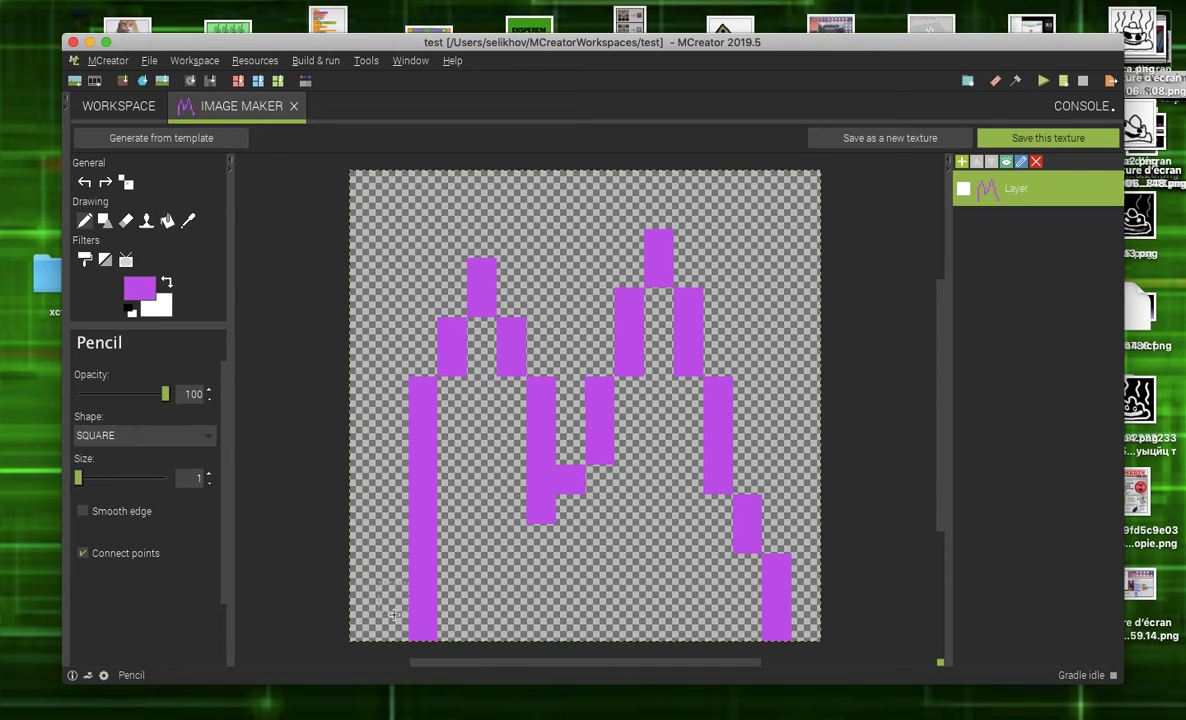
left_click_drag(437, 635, 752, 628)
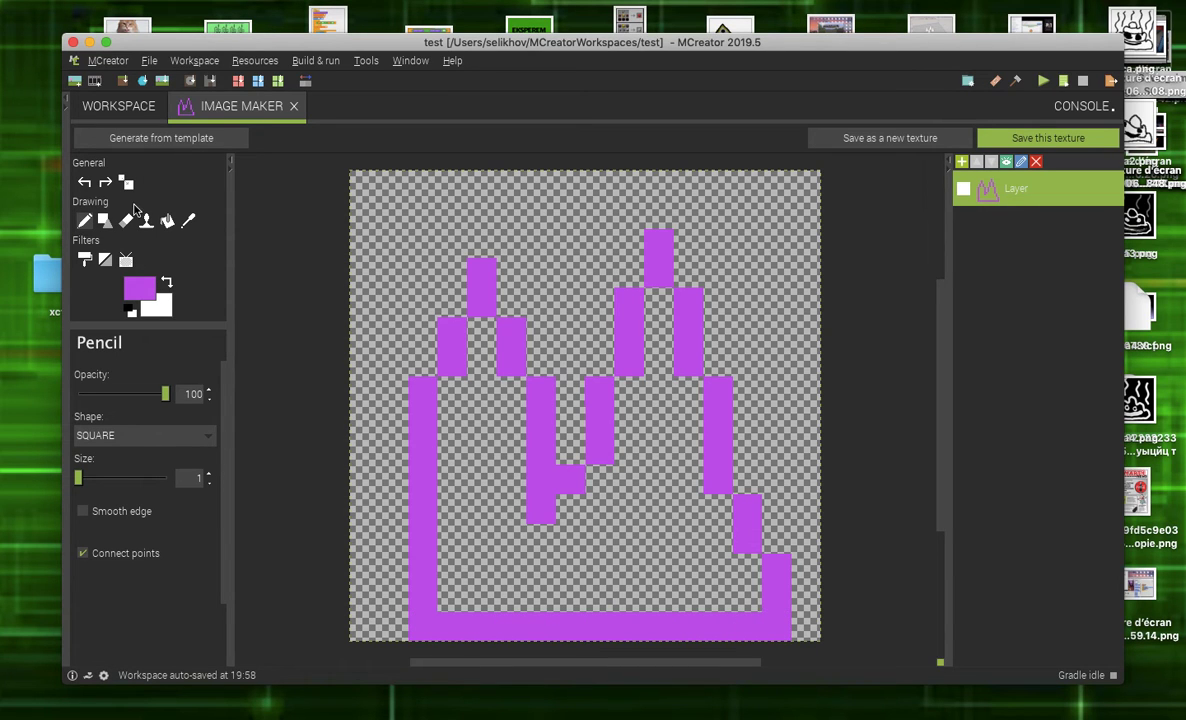
left_click(167, 221)
left_click(588, 556)
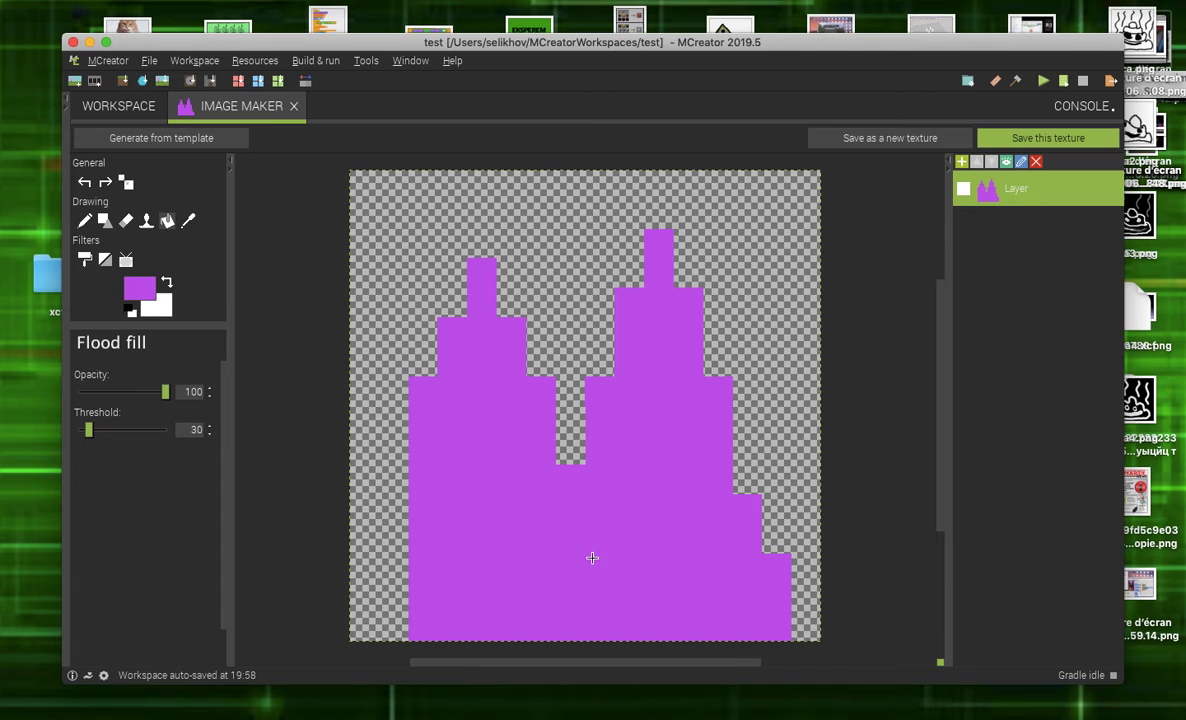
- Change the foreground color to a darker purple and flood-fill the transparent background around the peaks
left_click(140, 288)
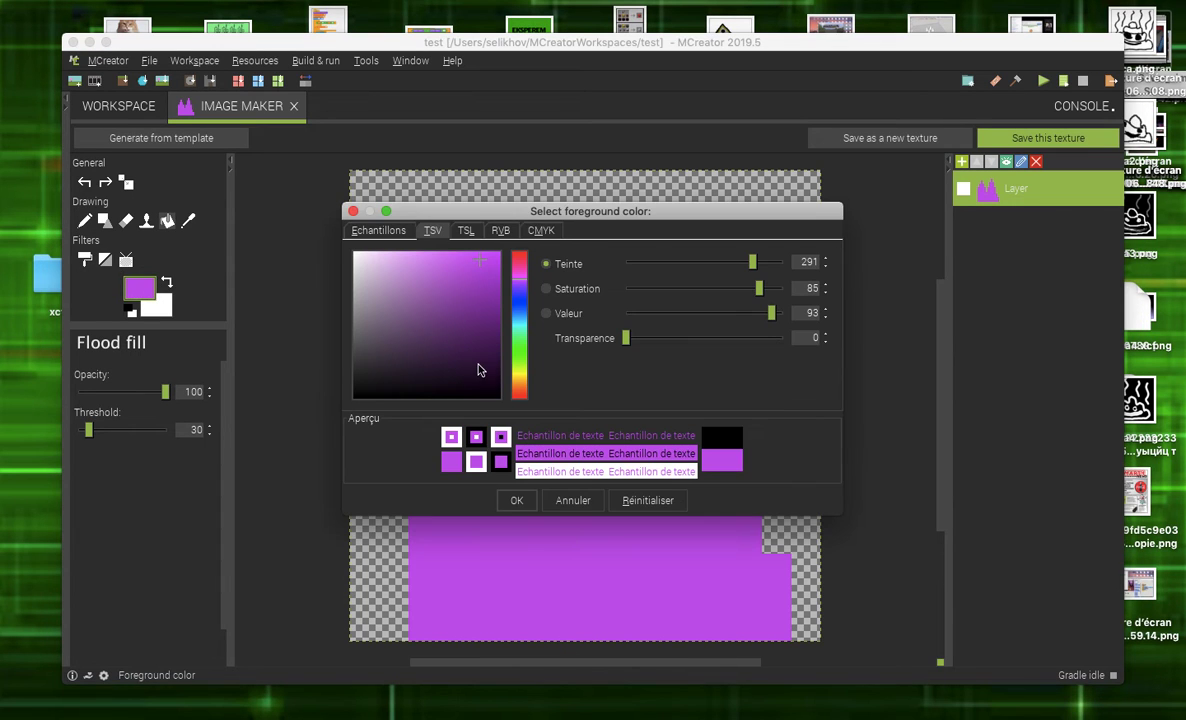
left_click(479, 300)
left_click(515, 501)
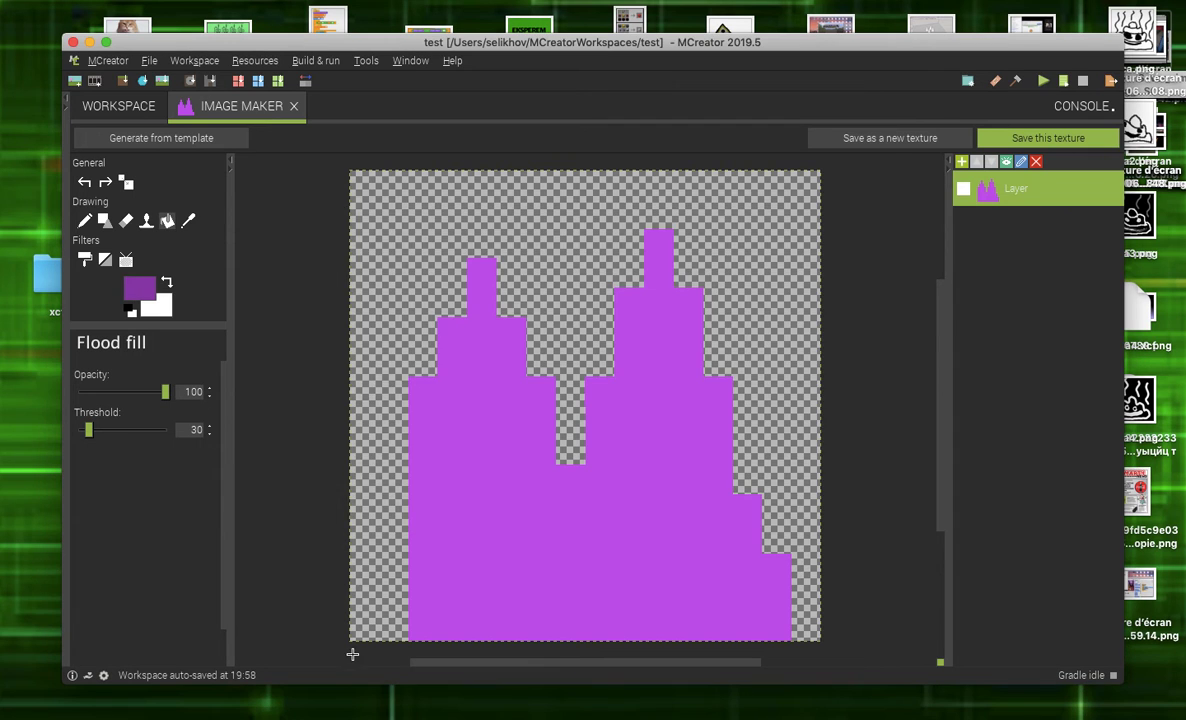
left_click(401, 626)
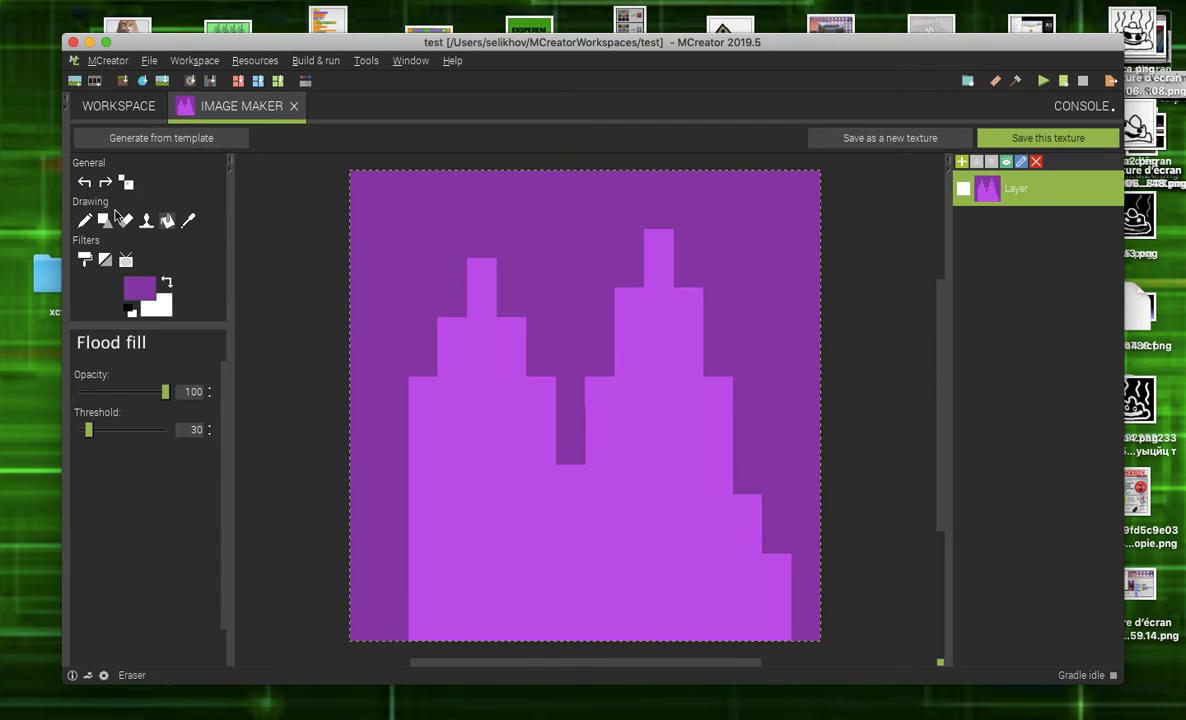
- Undo the background fill and pencil a one-pixel darker purple edge up the left side of the first peak
left_click(90, 182)
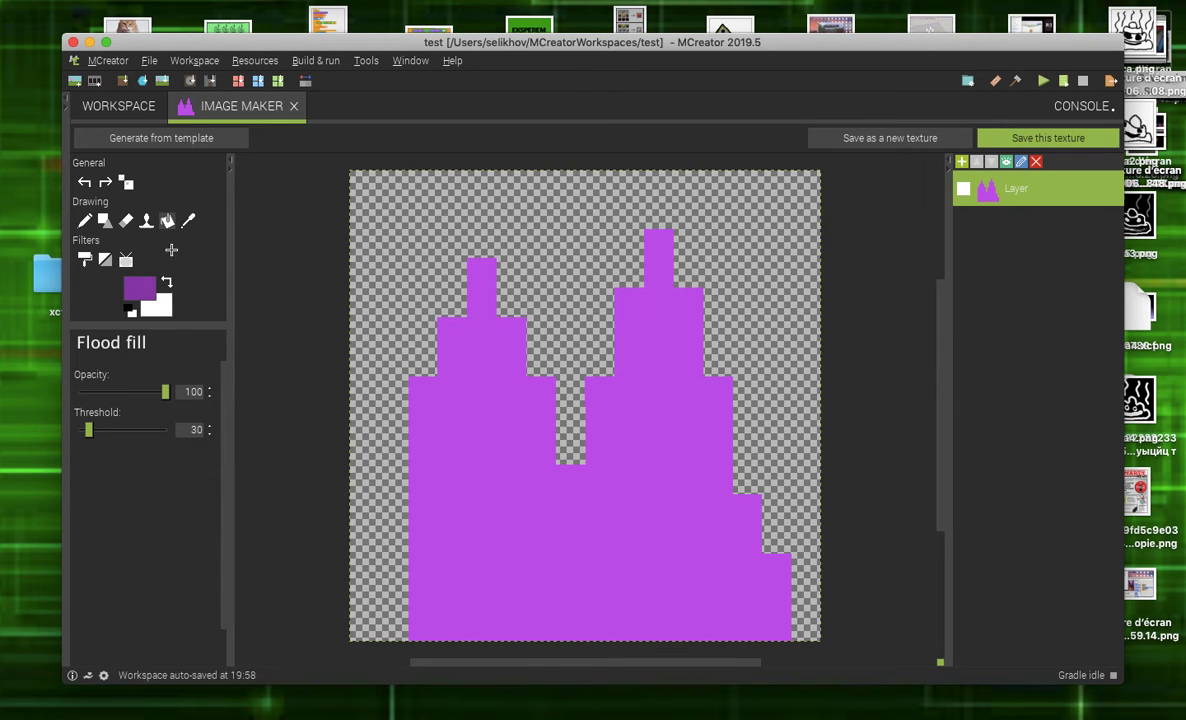
left_click(84, 220)
left_click(393, 392)
left_click_drag(398, 412, 397, 632)
left_click_drag(419, 358, 452, 245)
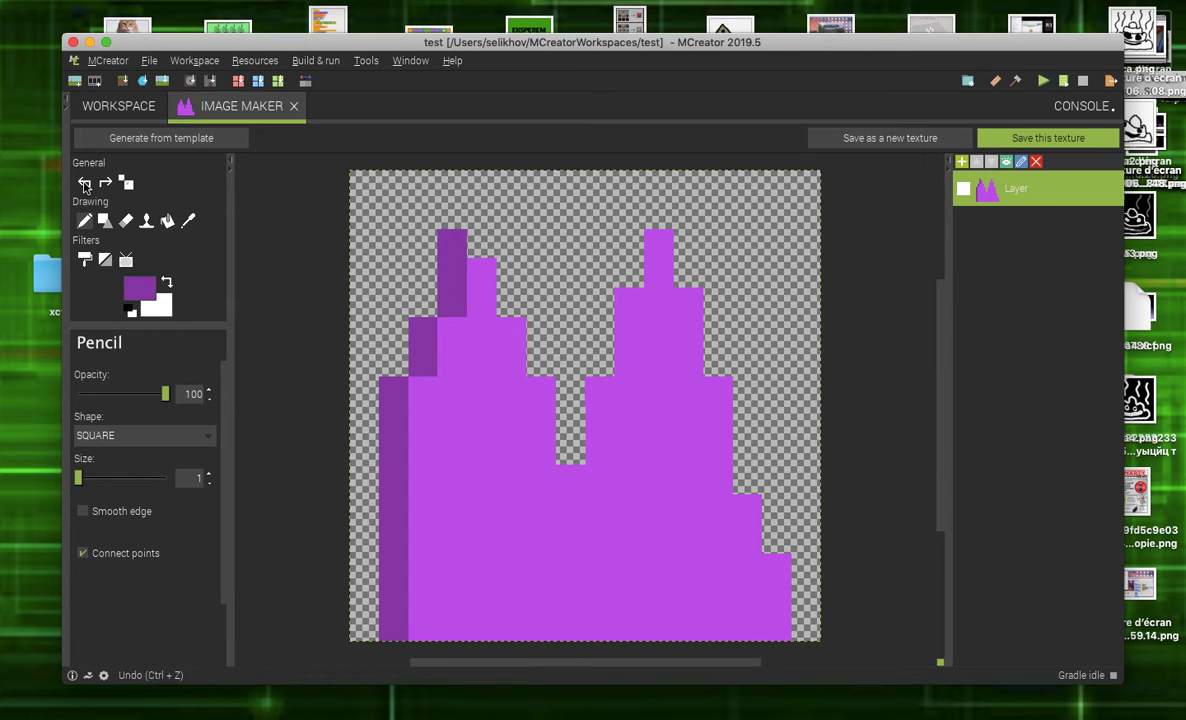
left_click(84, 182)
left_click(452, 273)
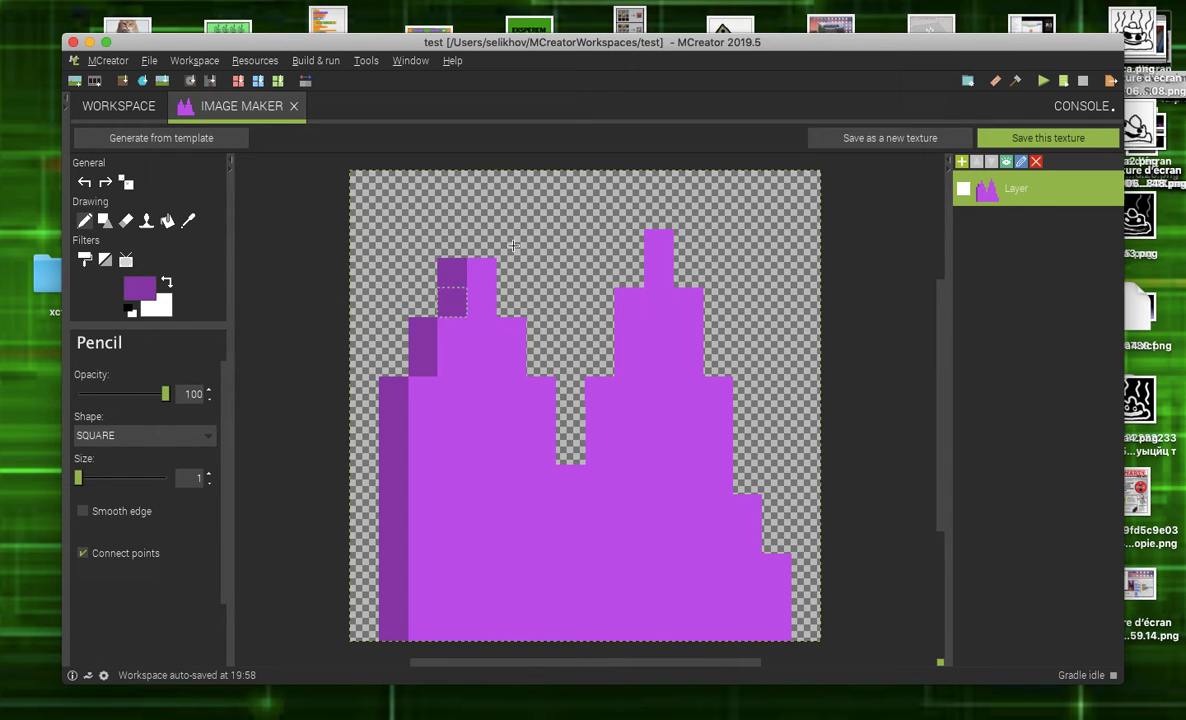
- Continue the darker purple edge over the first peak's tip, down its right side and into the valley between the peaks
left_click_drag(452, 302, 481, 273)
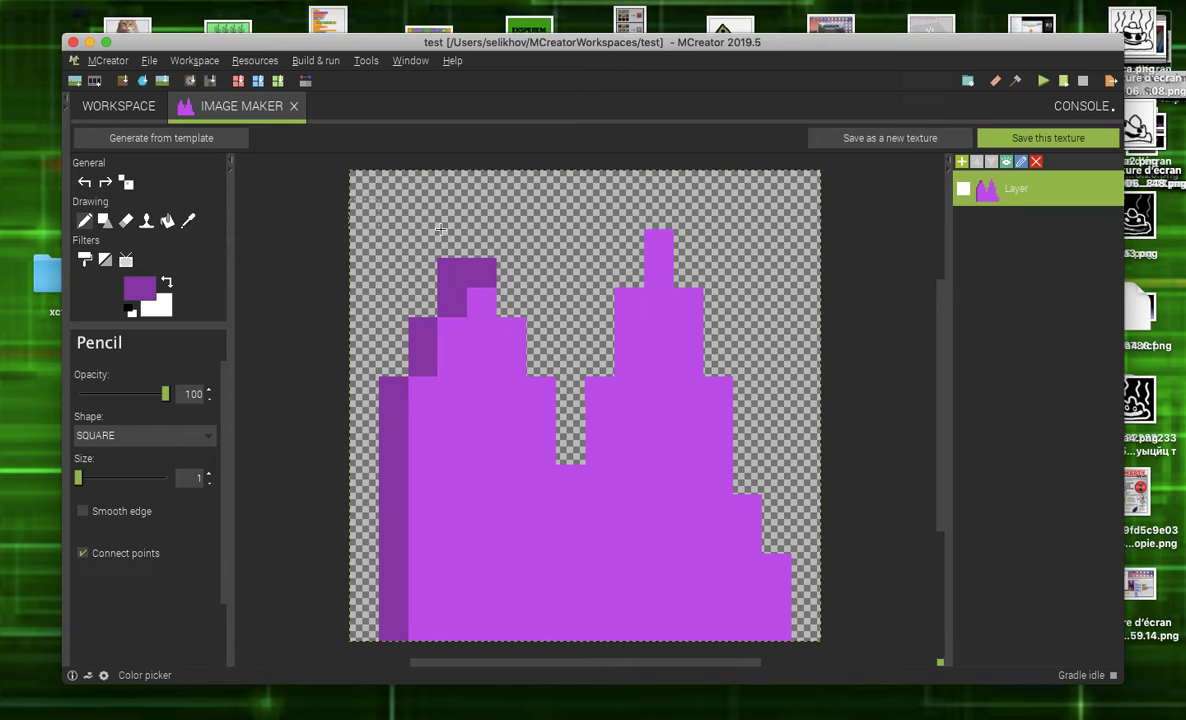
left_click(84, 183)
mouse_move(452, 302)
left_mouse_down()
mouse_move(452, 273)
mouse_move(481, 243)
mouse_move(481, 210)
mouse_move(525, 316)
left_mouse_up()
left_click(540, 331)
left_click(540, 360)
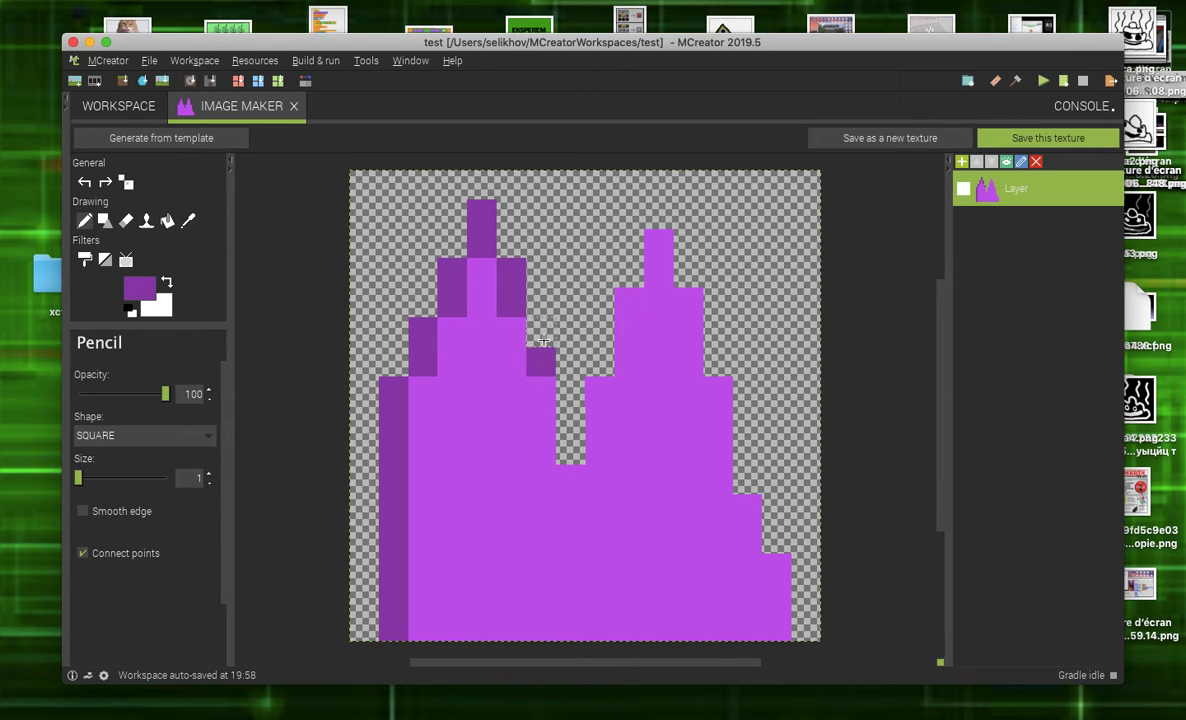
left_click_drag(565, 418, 561, 445)
left_click(570, 390)
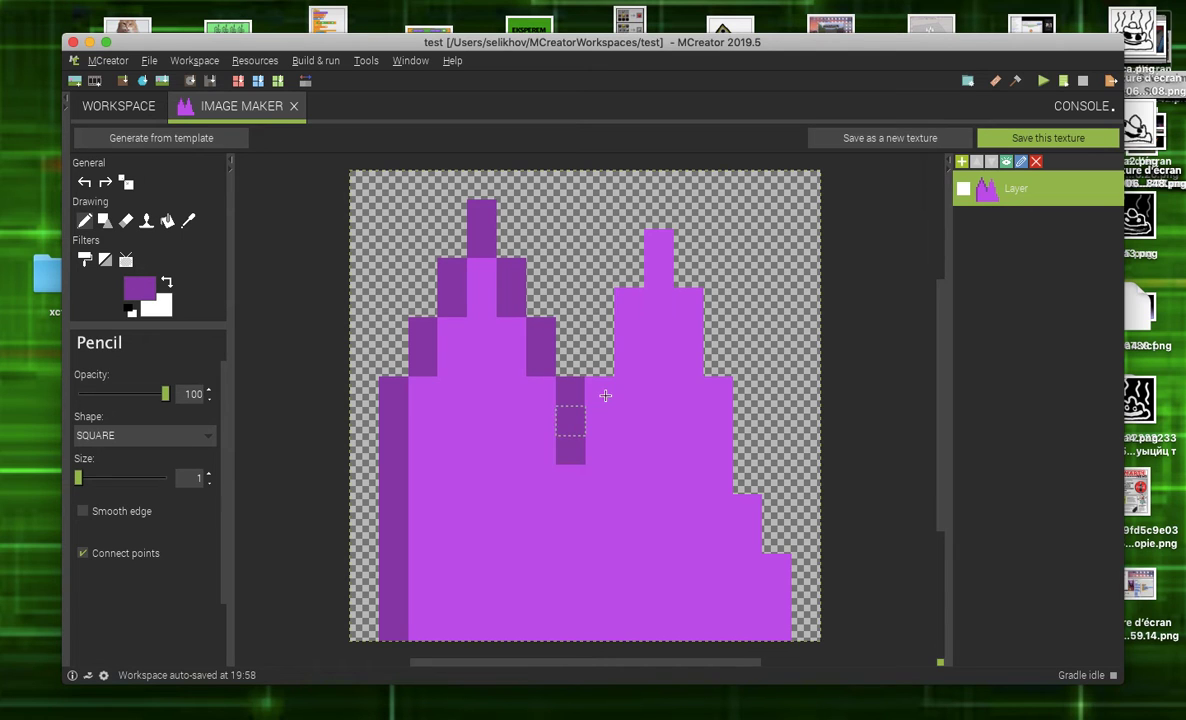
- Pencil the darker purple edge up the second peak's left side and two pixels above its tip
left_click(599, 332)
left_click(599, 303)
left_click(599, 361)
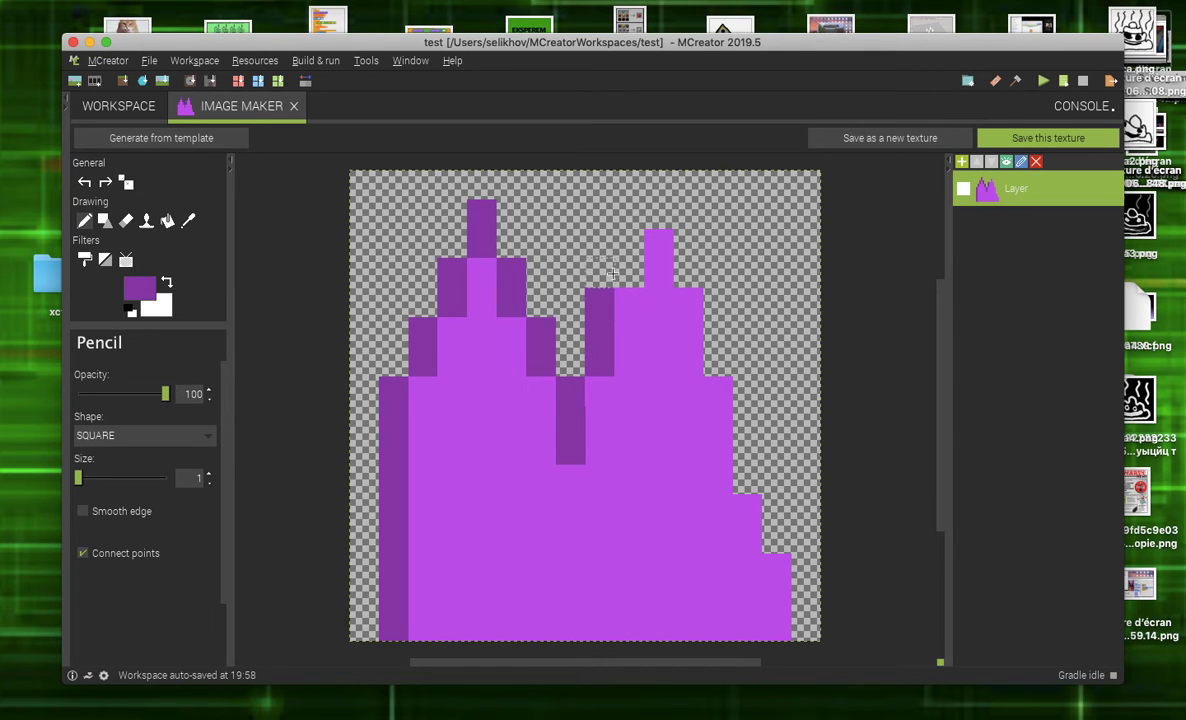
left_click_drag(629, 273, 631, 247)
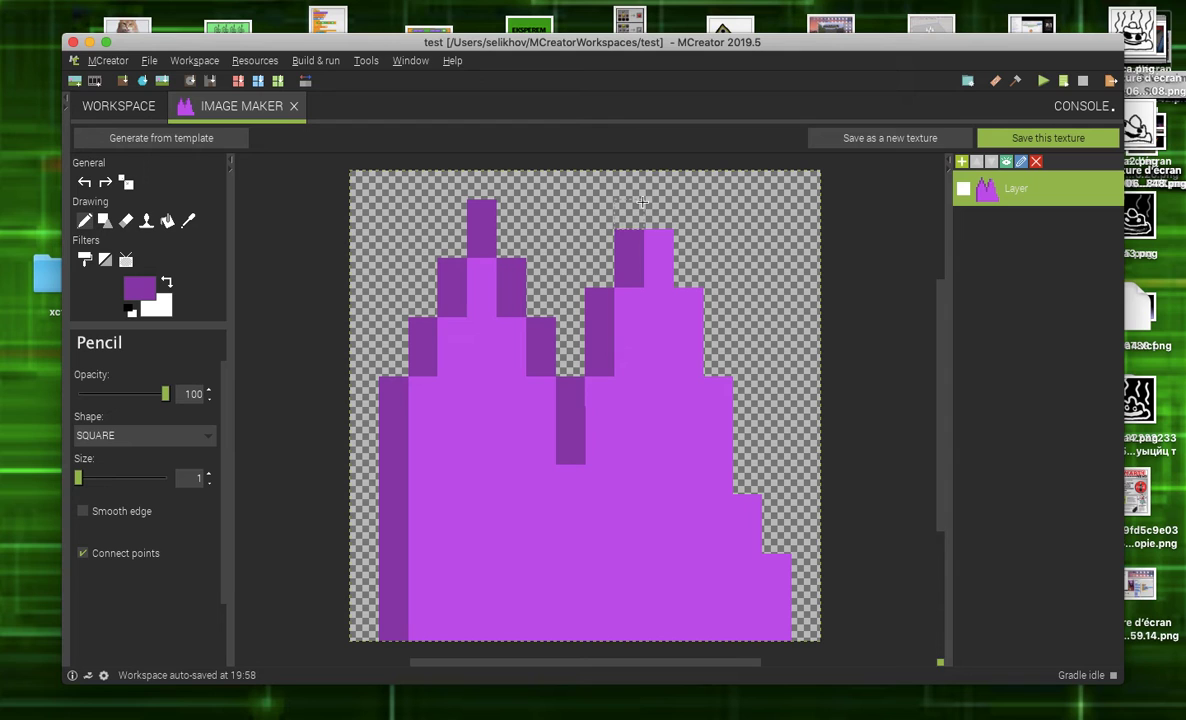
left_click_drag(658, 185, 658, 214)
- Pencil the darker purple edge down the second peak's stepped right slope to the canvas's bottom edge
left_click(688, 246)
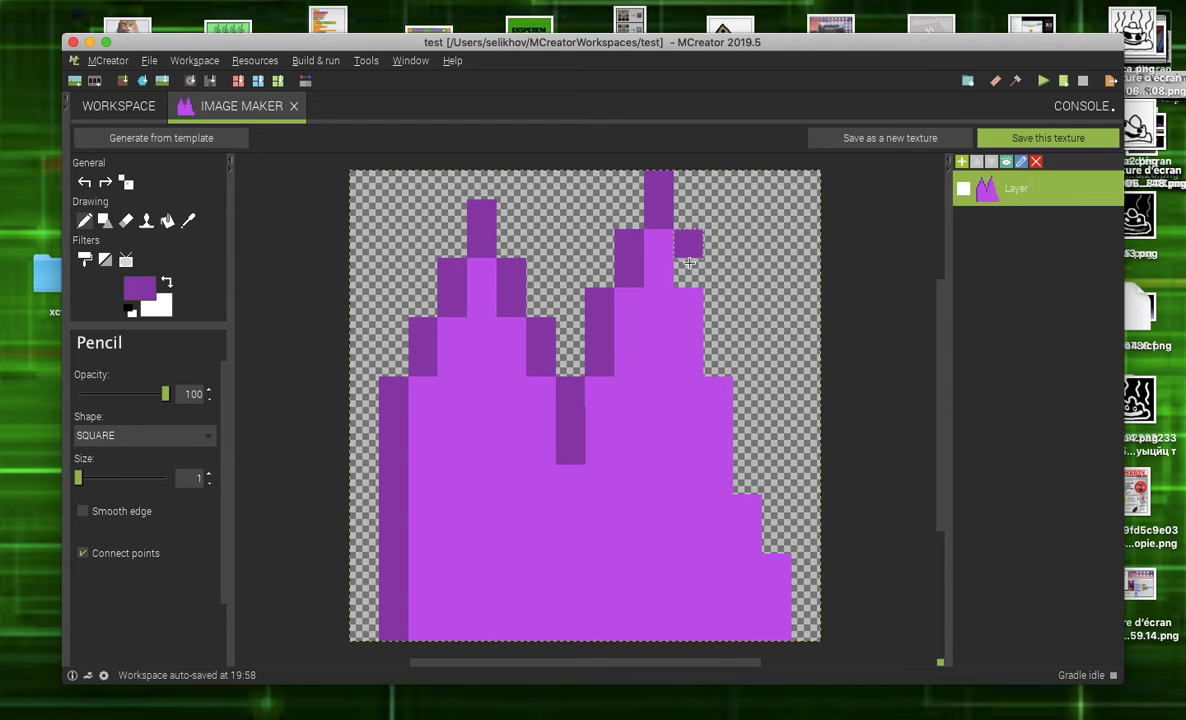
left_click(688, 273)
left_click_drag(718, 303, 718, 361)
left_click_drag(753, 423, 748, 478)
left_click(748, 391)
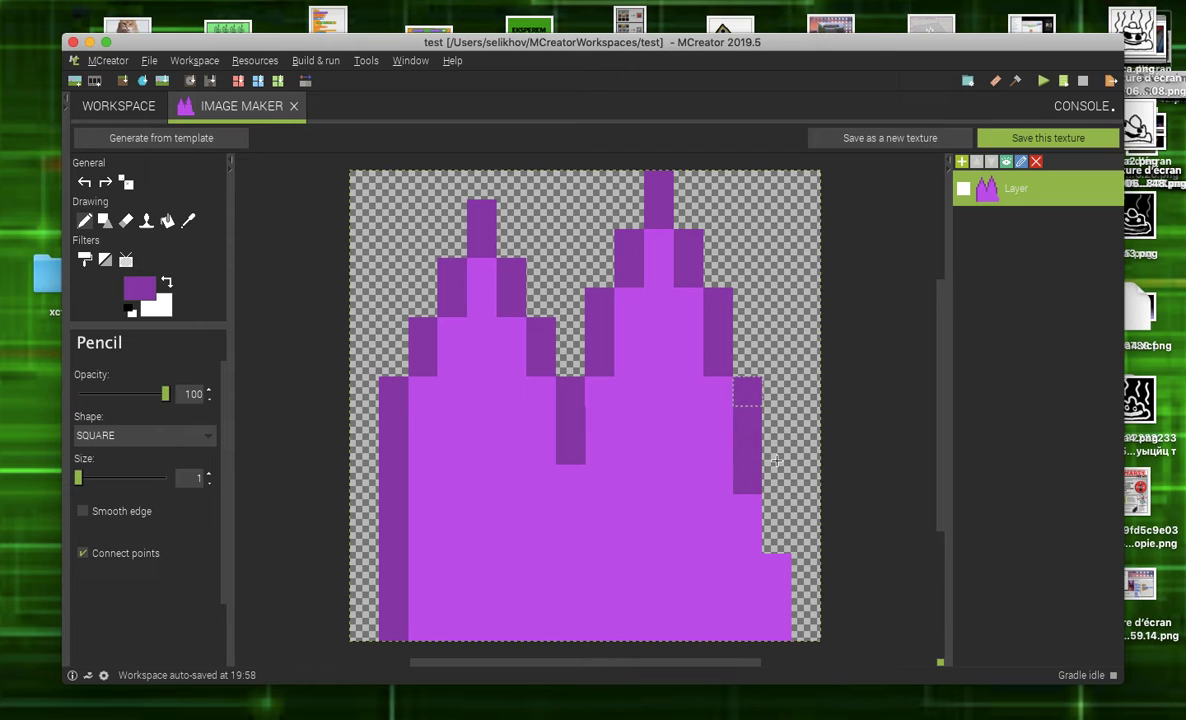
left_click(777, 538)
left_click(777, 509)
left_click(806, 566)
left_click(806, 596)
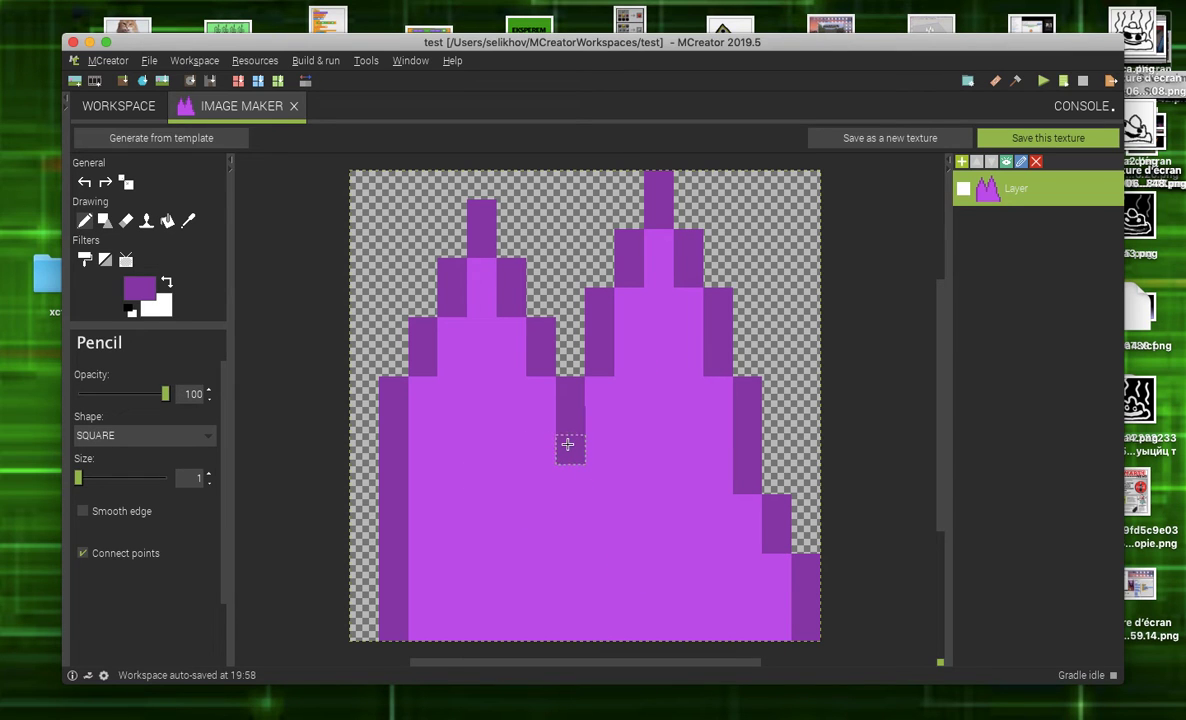
- Change the foreground color to a lighter, less saturated purple and dot single highlight pixels across the lower body of the shape
left_click(134, 296)
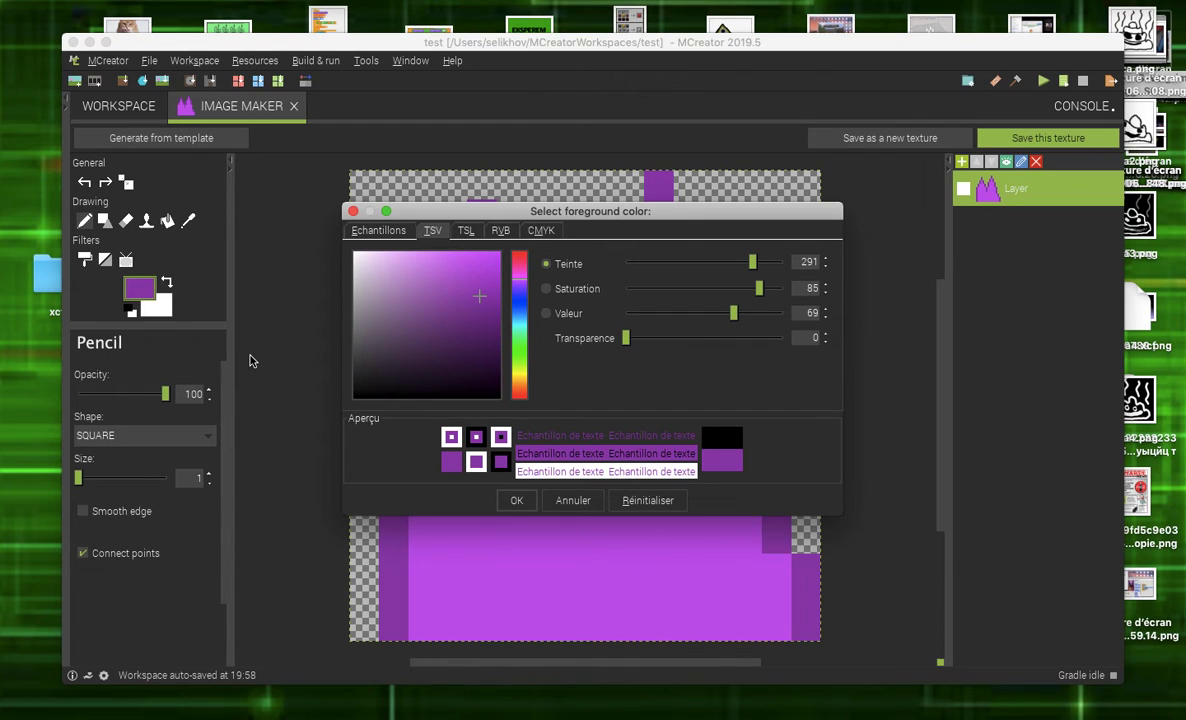
left_click_drag(466, 317, 454, 266)
left_click(517, 502)
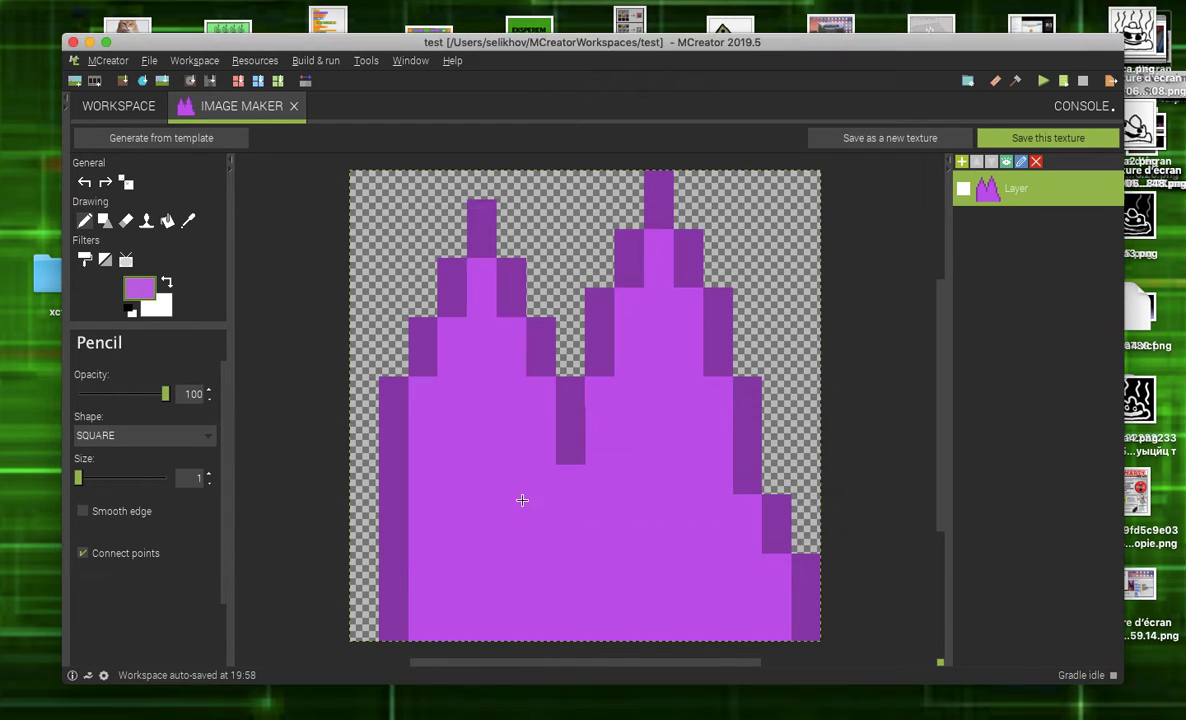
left_click(452, 449)
left_click(481, 479)
left_click(511, 508)
left_click(629, 508)
left_click(600, 538)
left_click(570, 568)
left_click(629, 566)
left_click(689, 566)
- Add more single highlight pixels on the second peak, the lower-left corner of the shape and the first peak
left_click(688, 360)
left_click(658, 390)
left_click(628, 420)
left_click(452, 596)
left_click(482, 626)
left_click(724, 425)
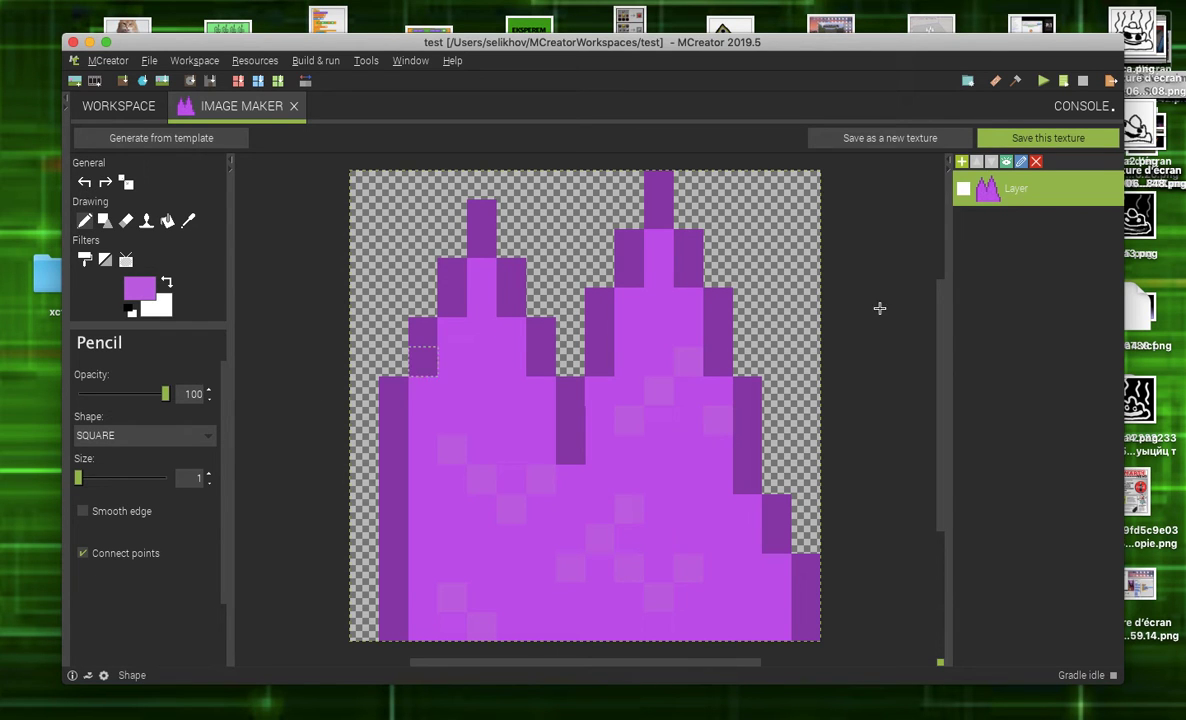
left_click(652, 300)
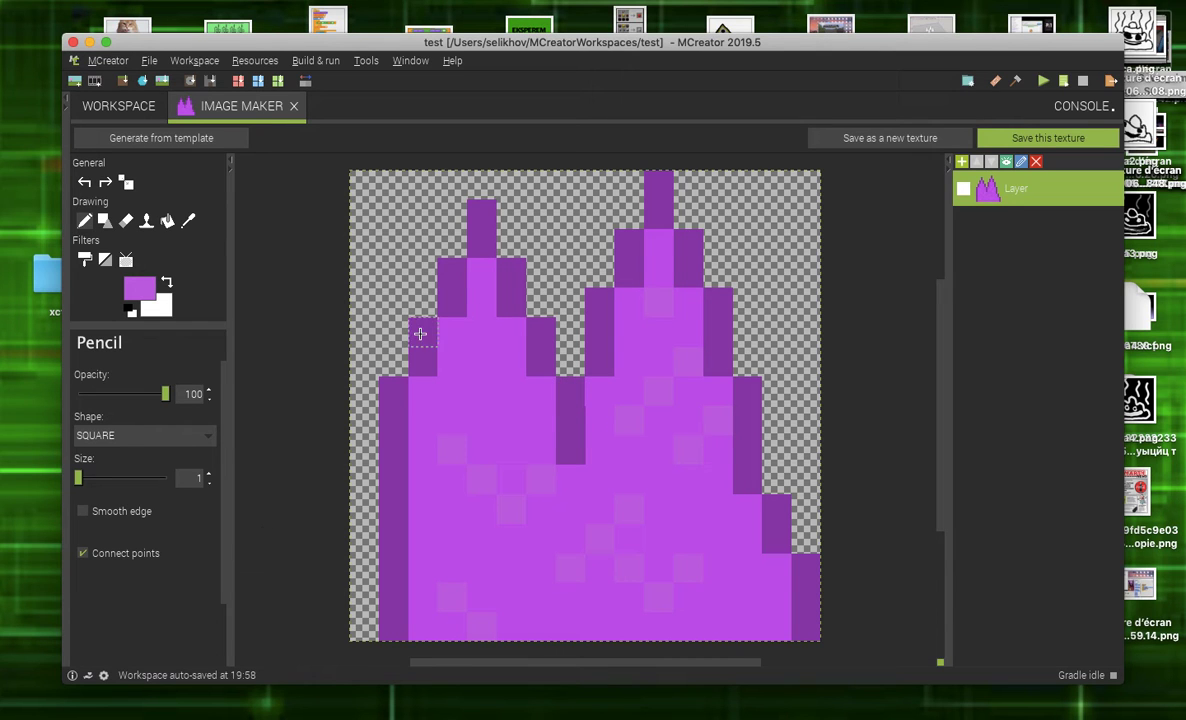
left_click_drag(511, 391, 481, 361)
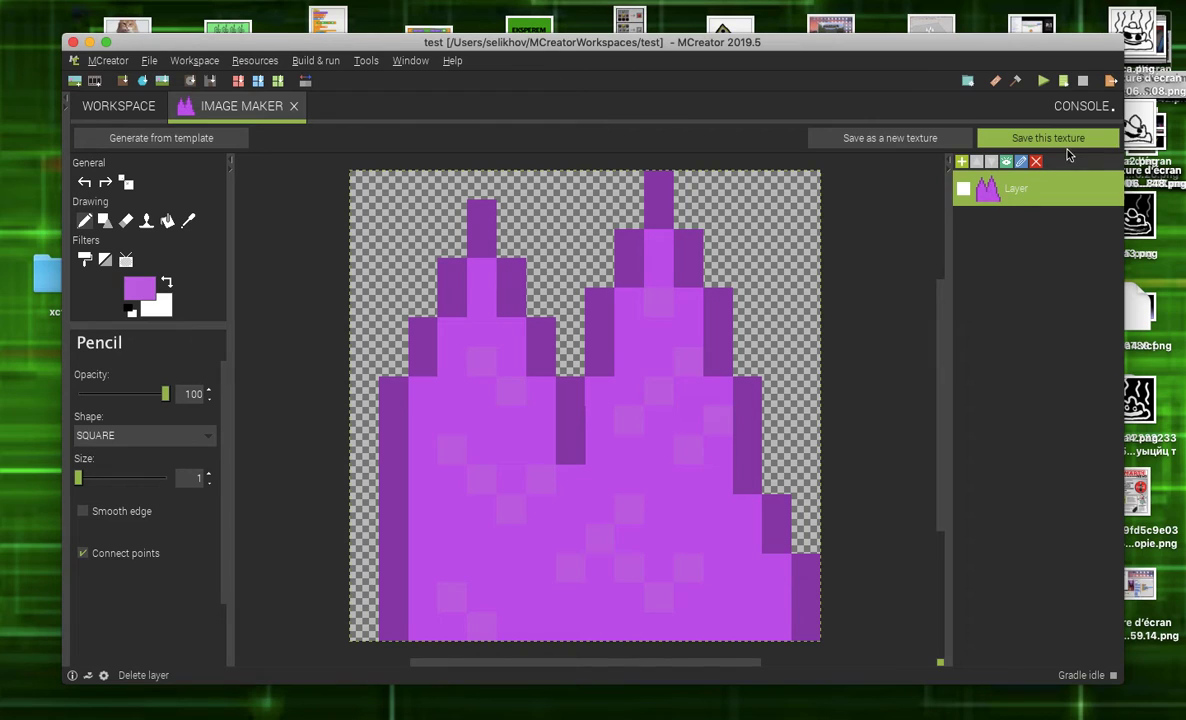
- Start saving the drawing as a texture of type Item
left_click(1040, 138)
left_click(1072, 145)
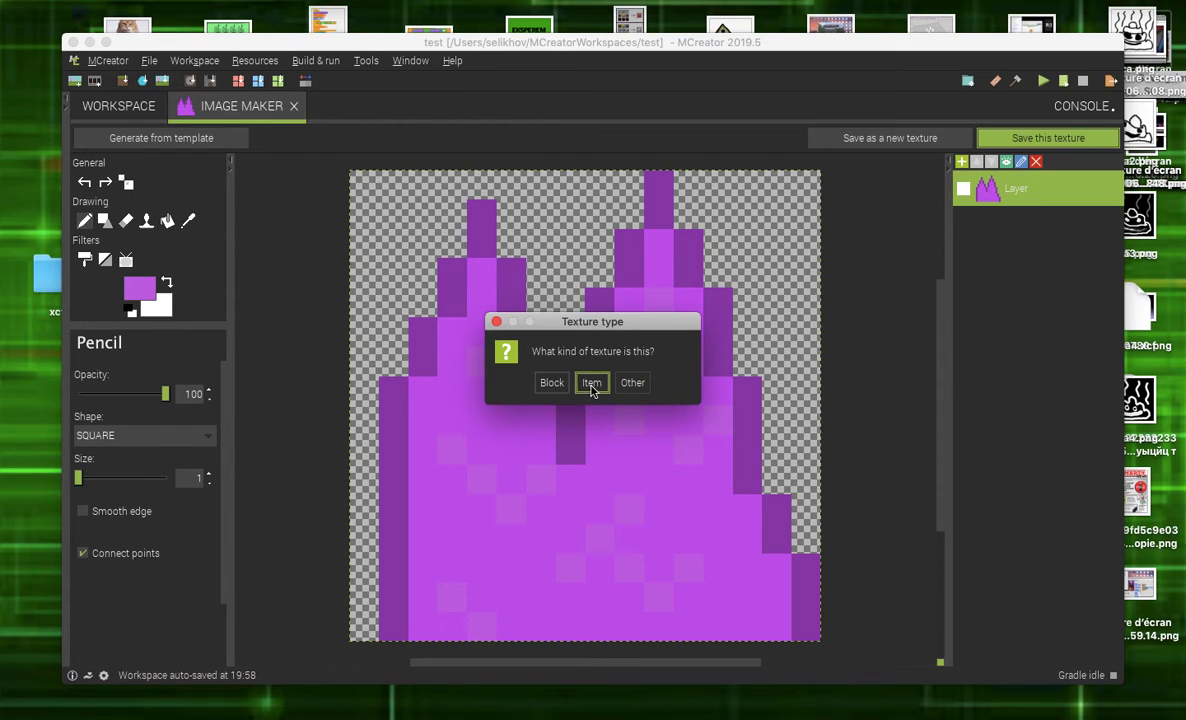
left_click(591, 384)
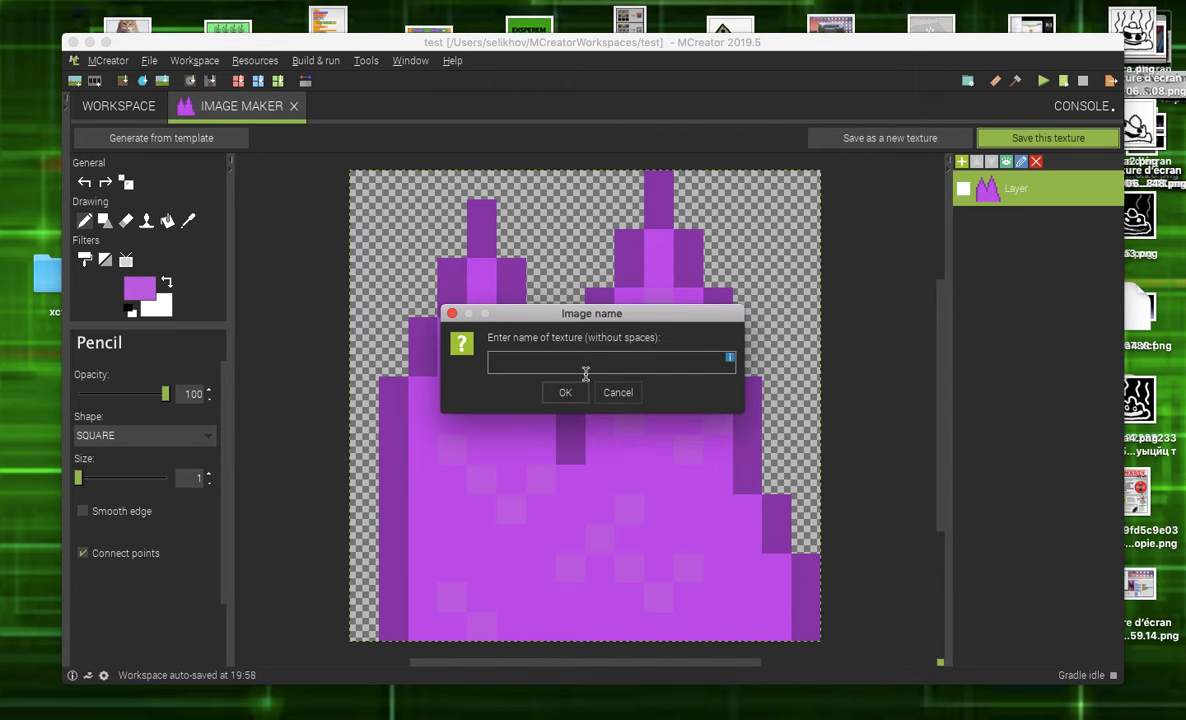
type("C")
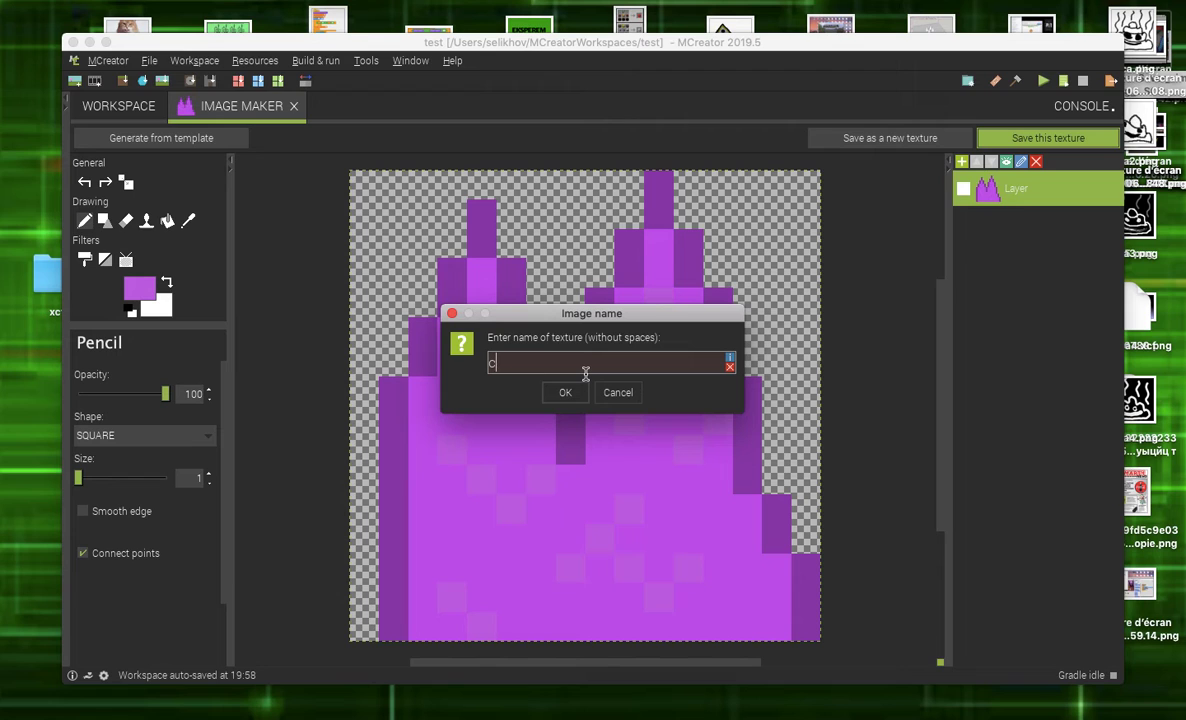
type("КШЫейд")
key("BackSpace")
key("BackSpace")
key("BackSpace")
key("BackSpace")
key("BackSpace")
key("BackSpace")
- Name the texture cristal and save it
type("cri")
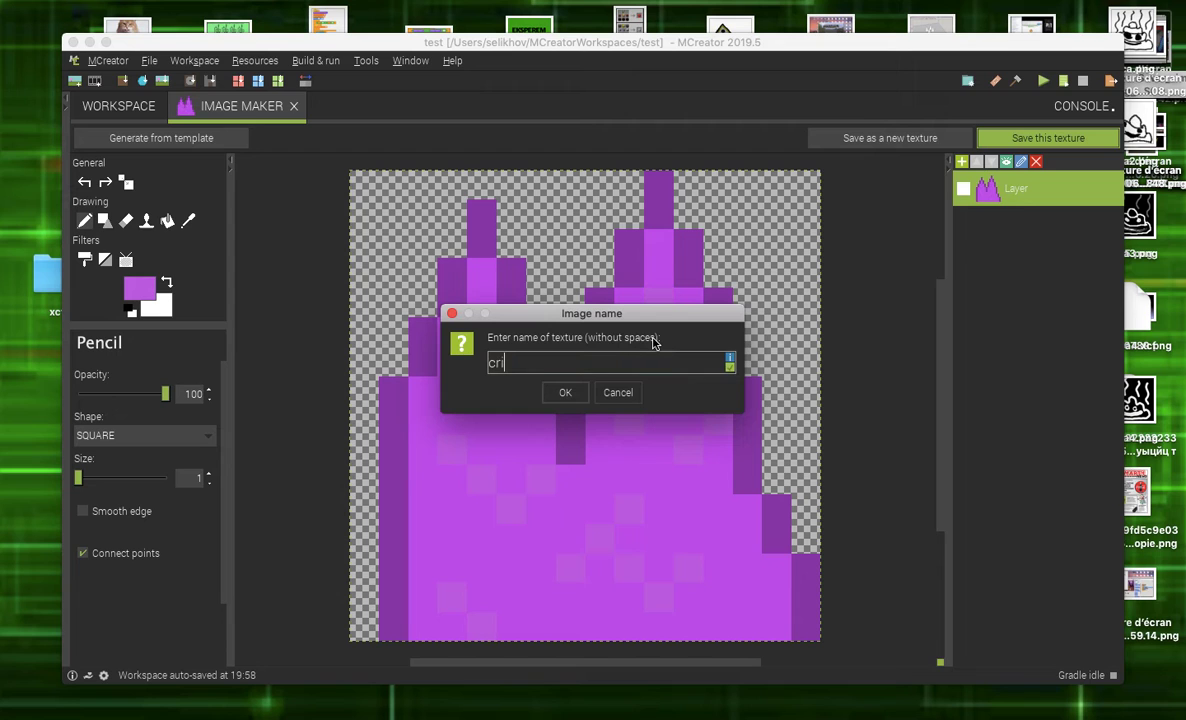
type("stal")
left_click(562, 394)
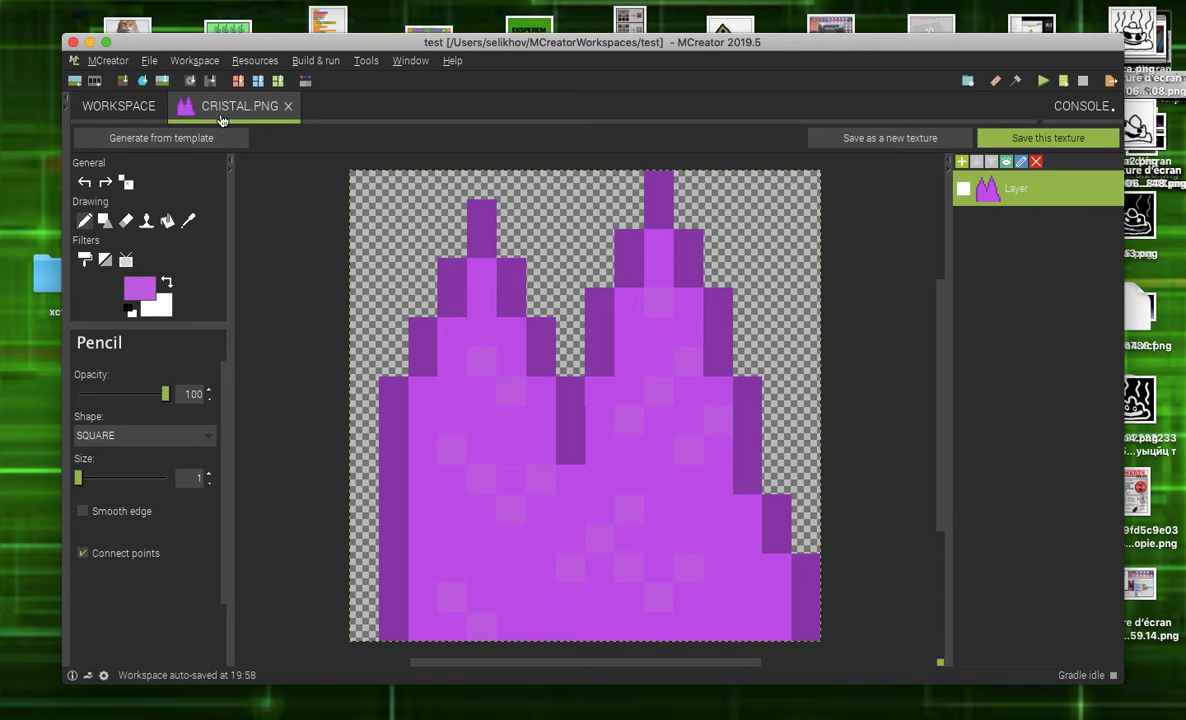
- Return to the workspace and start a new mod element of type Item
left_click(113, 117)
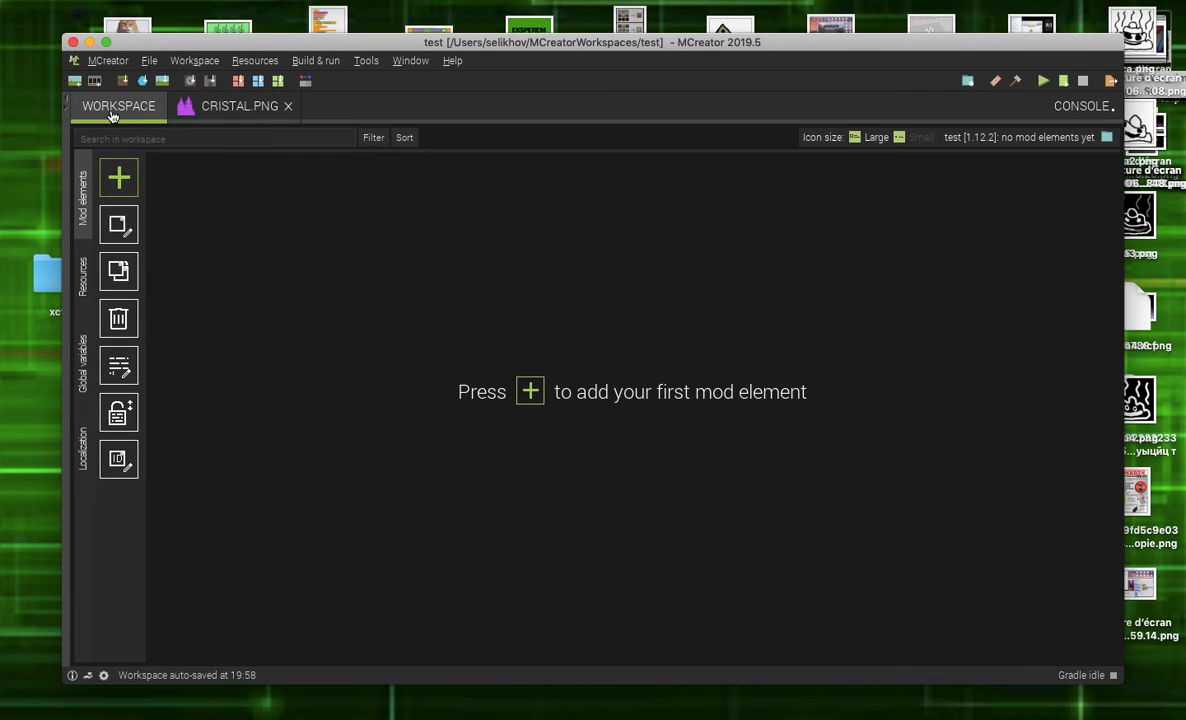
left_click(119, 176)
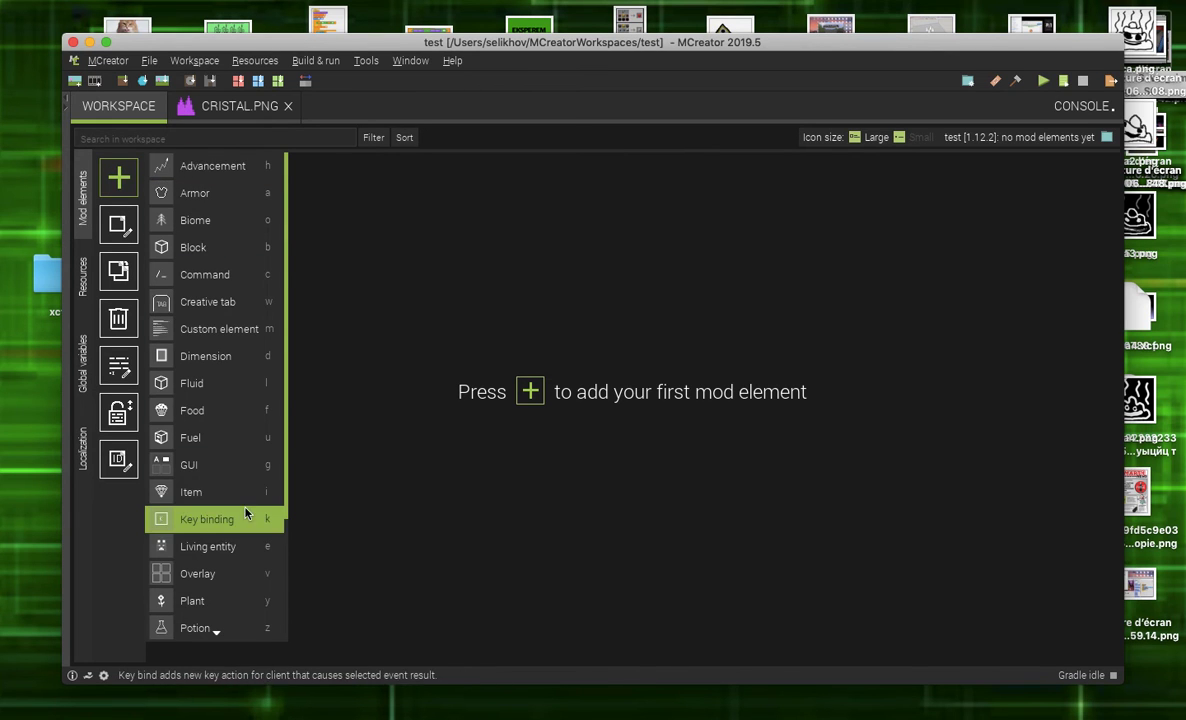
scroll(250, 517, "down", 3)
scroll(245, 514, "up", 3)
scroll(245, 514, "down", 3)
scroll(238, 472, "up", 3)
scroll(238, 472, "down", 3)
scroll(238, 470, "up", 1)
scroll(239, 461, "down", 1)
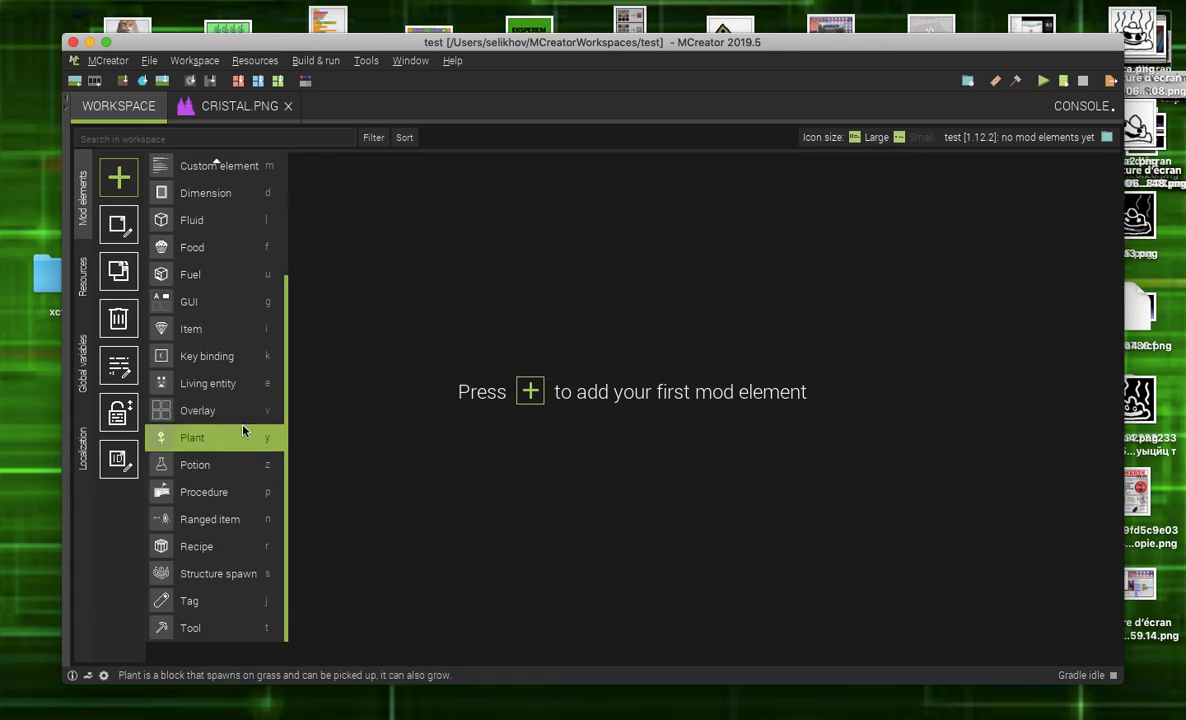
scroll(250, 420, "up", 5)
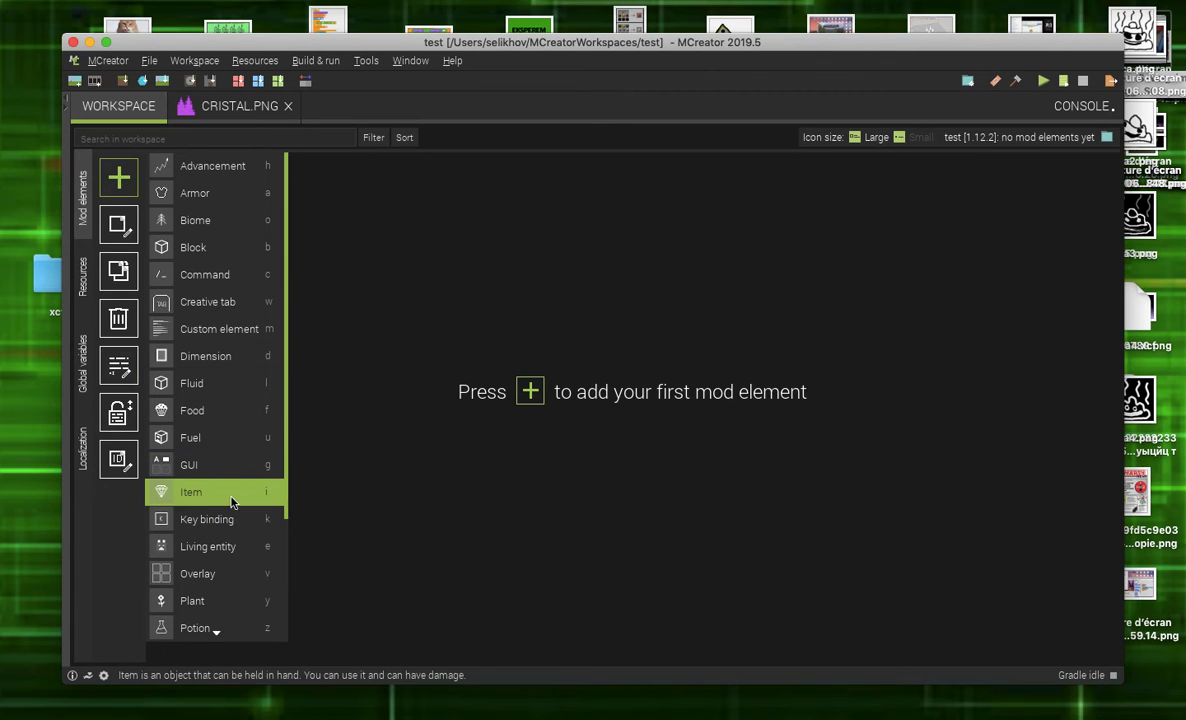
left_click(168, 493)
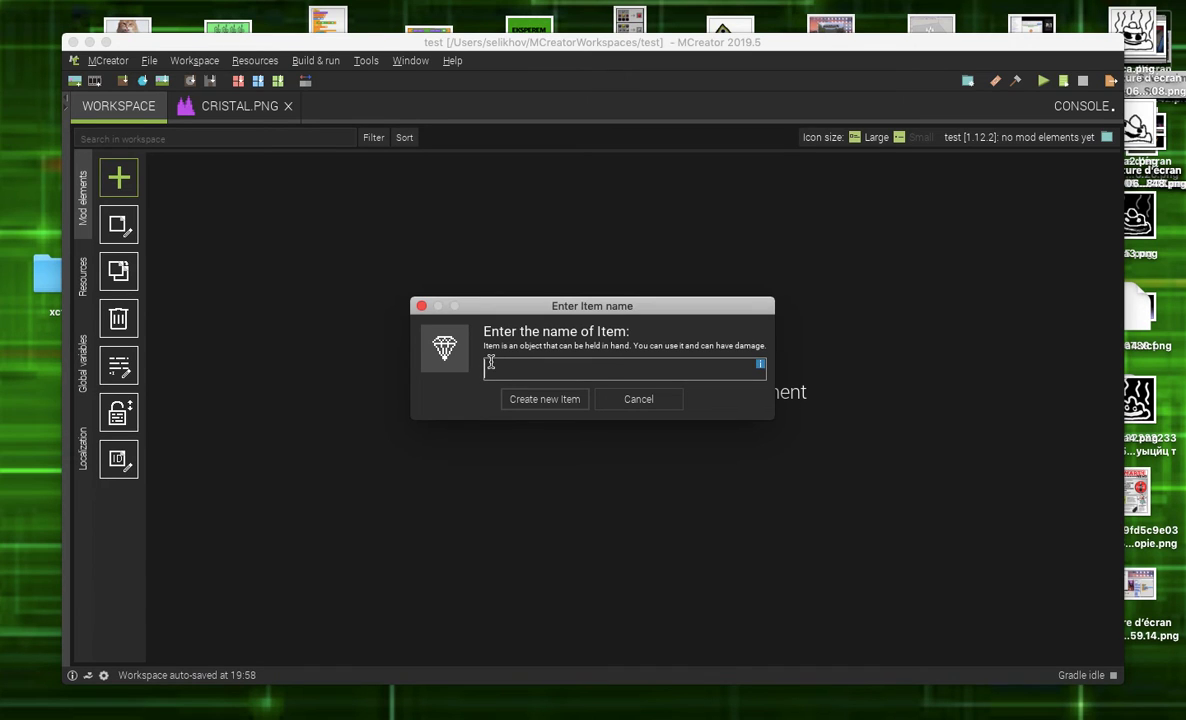
type("Ckшыейд")
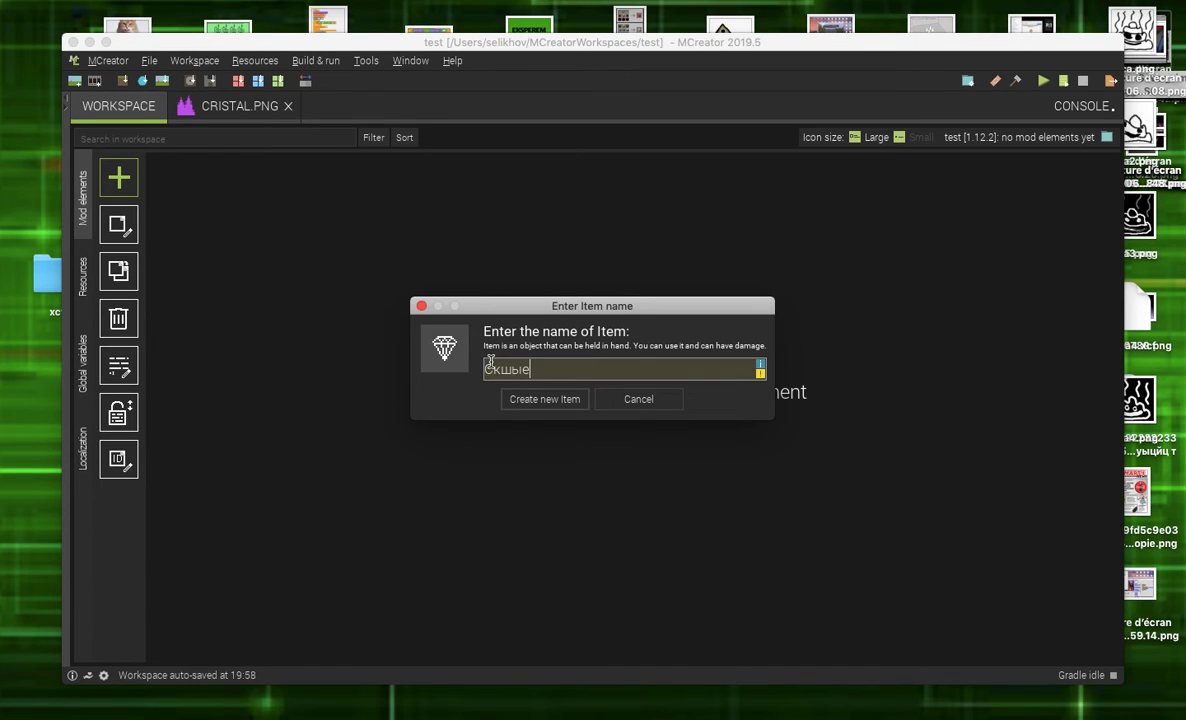
key("BackSpace")
key("BackSpace")
key("BackSpace")
key("BackSpace")
key("BackSpace")
key("BackSpace")
key("BackSpace")
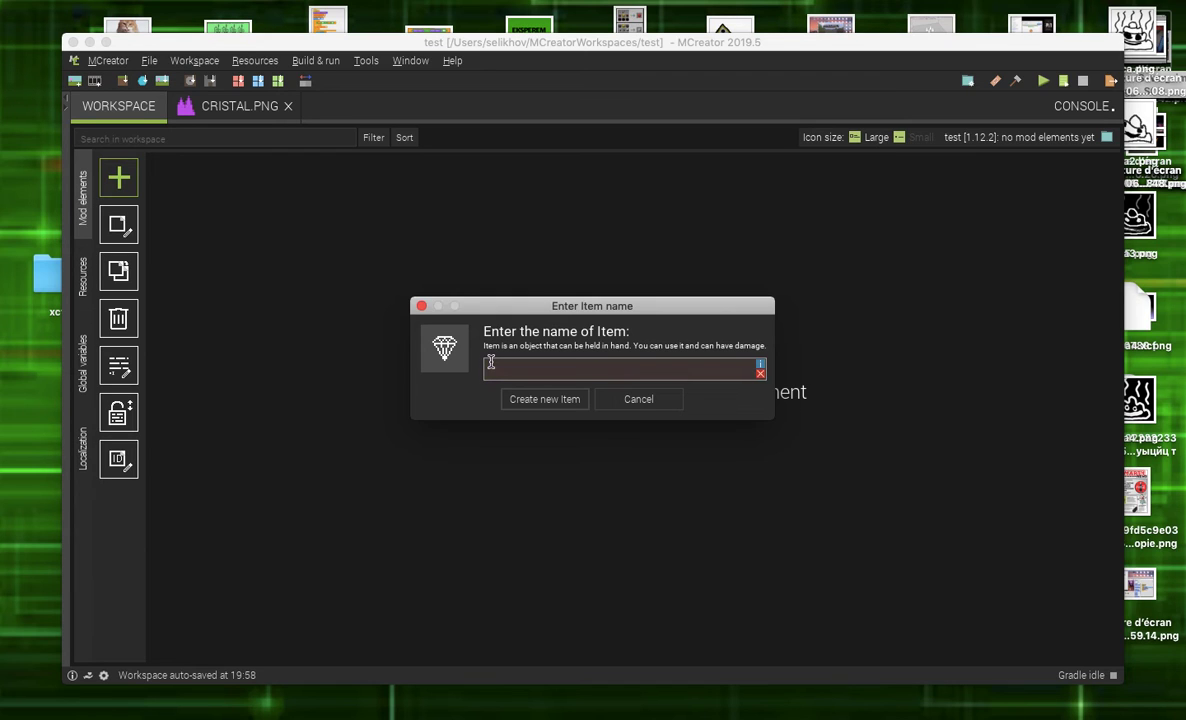
- Name the new item Cristal and create it
type("Cris")
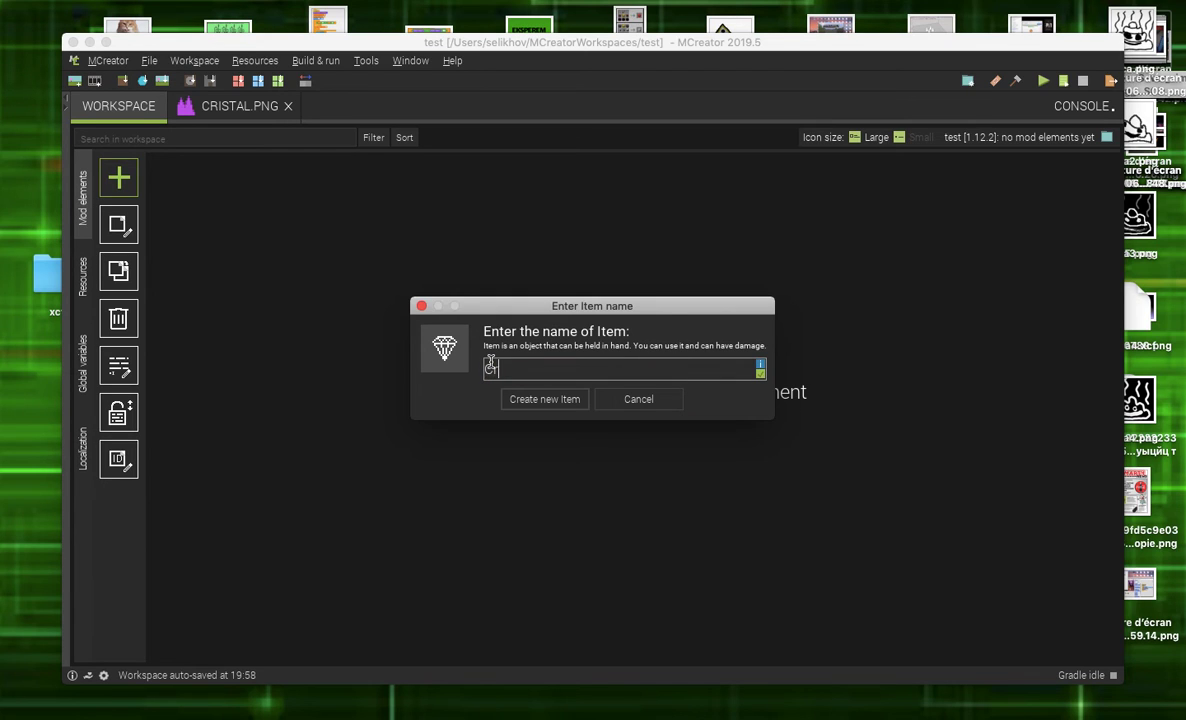
type("ta")
left_click(545, 399)
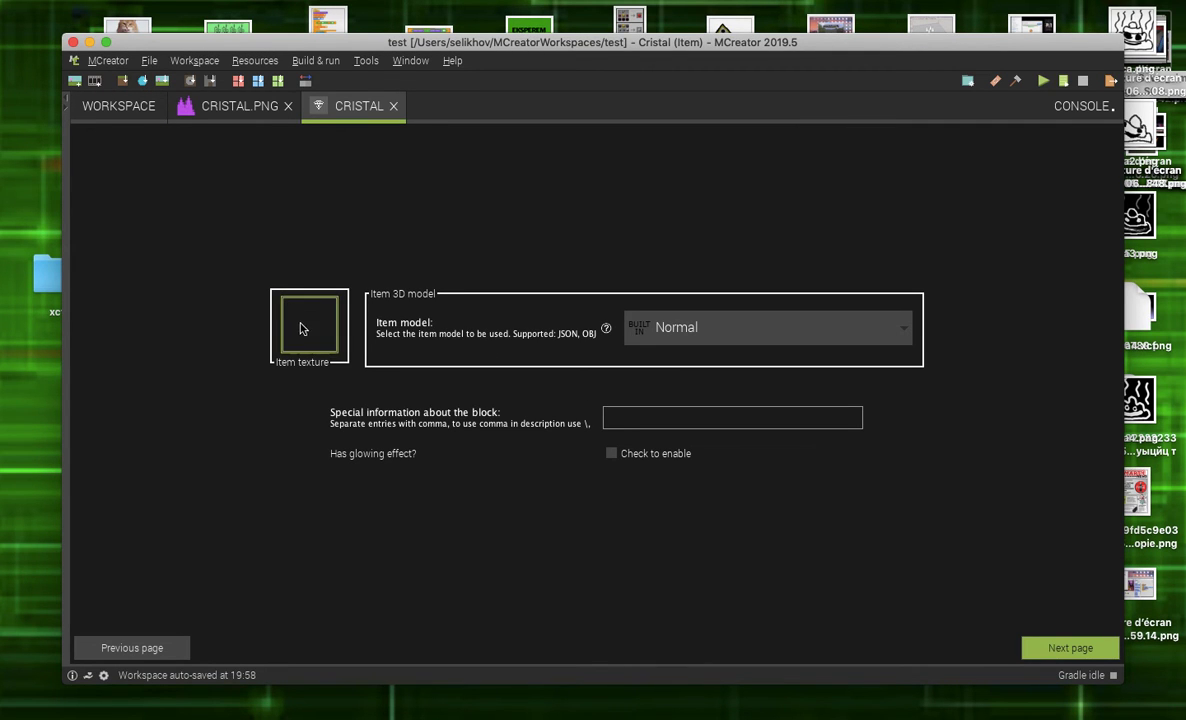
- Assign the purple cristal texture to the item and choose Normal as its item model
left_click(307, 326)
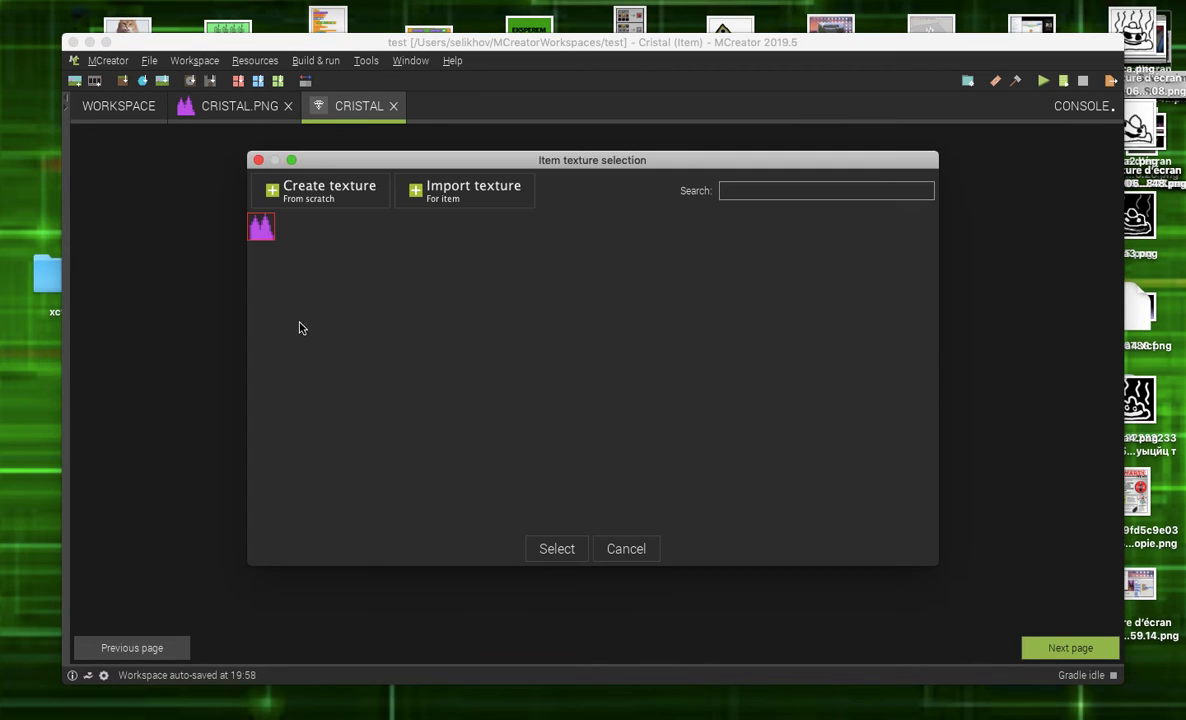
left_click(553, 548)
left_click(680, 329)
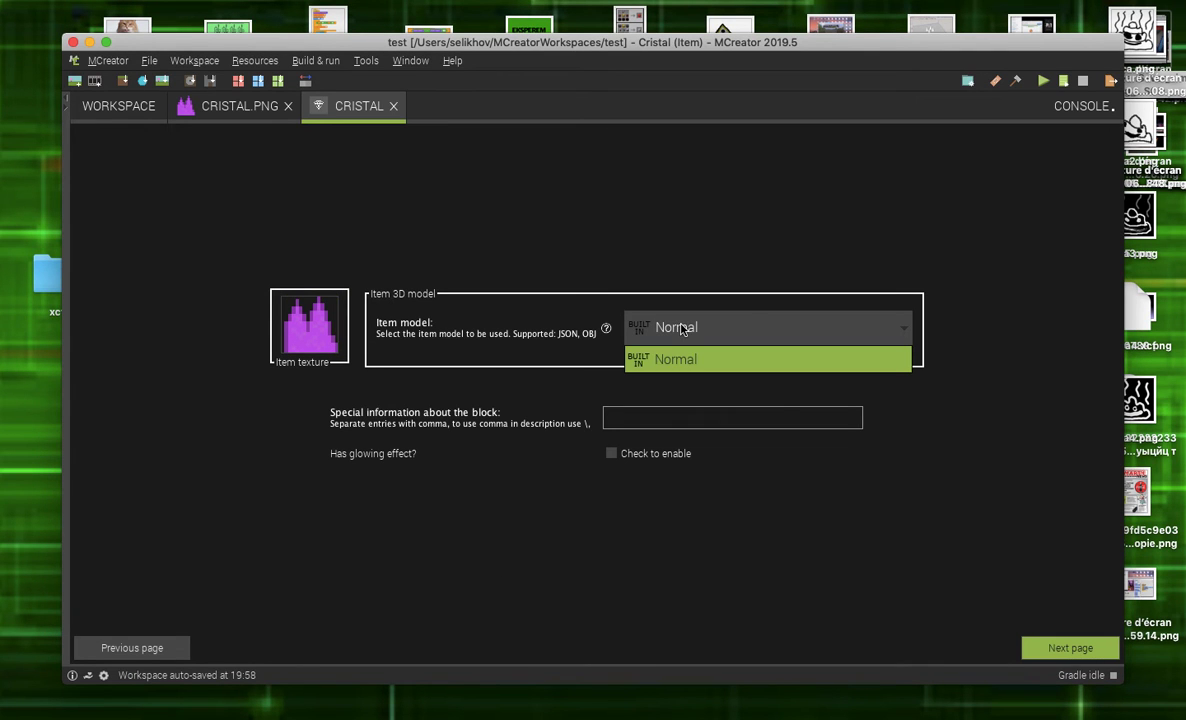
left_click(724, 362)
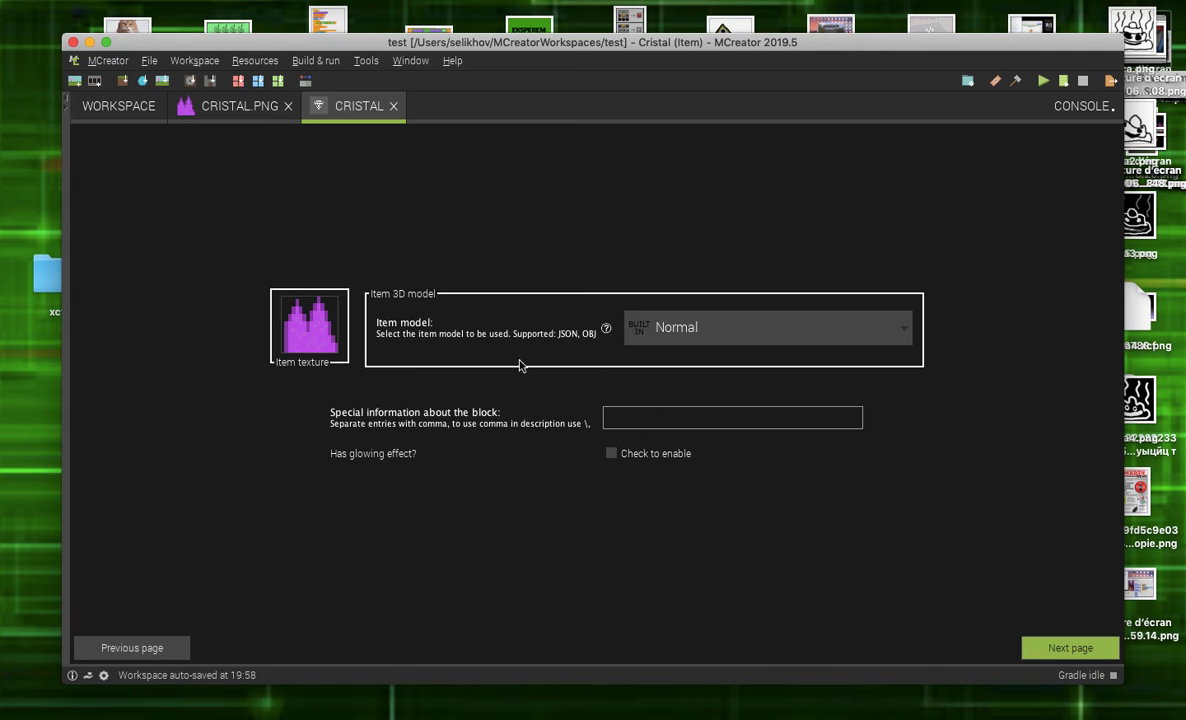
left_click(757, 336)
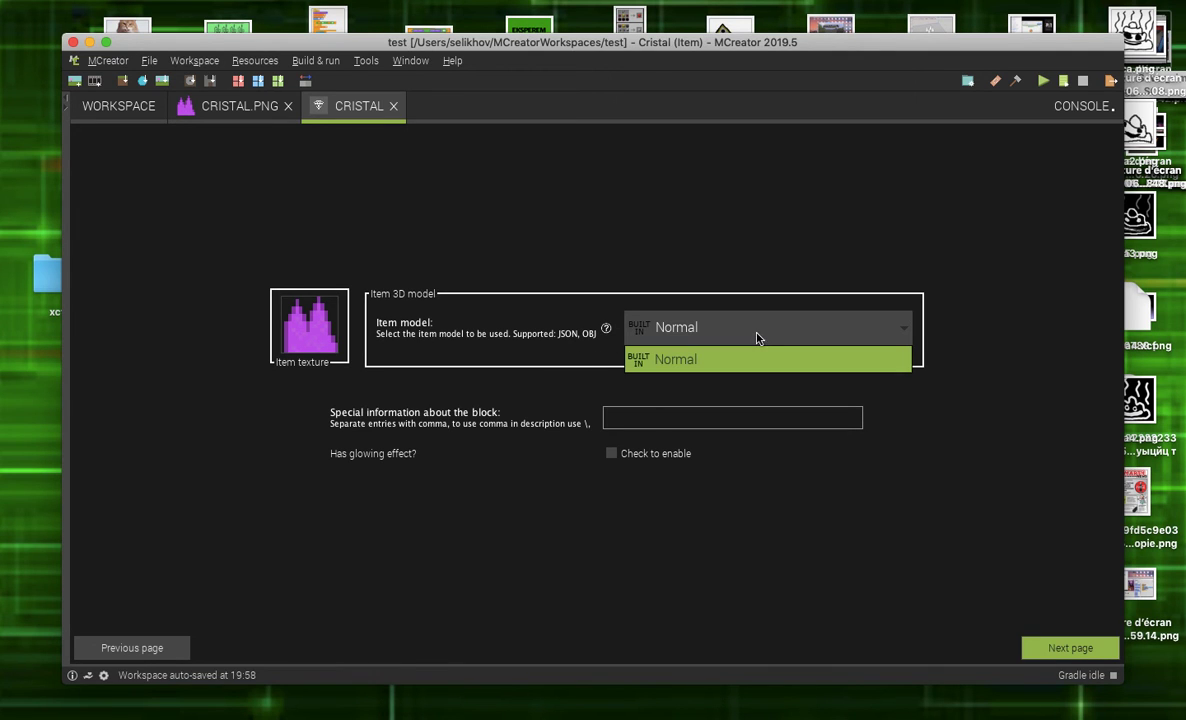
left_click(678, 359)
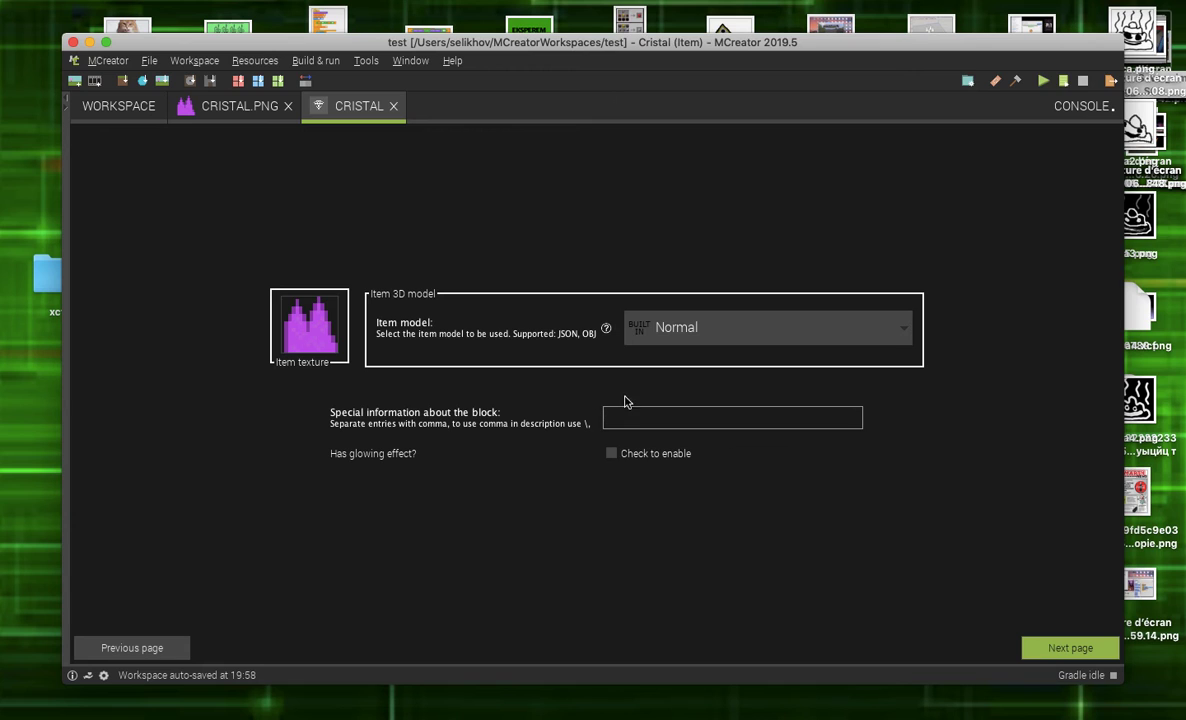
- Enable the Cristal item's glowing effect and choose MISC as its creative inventory tab
left_click(611, 454)
left_click(1068, 648)
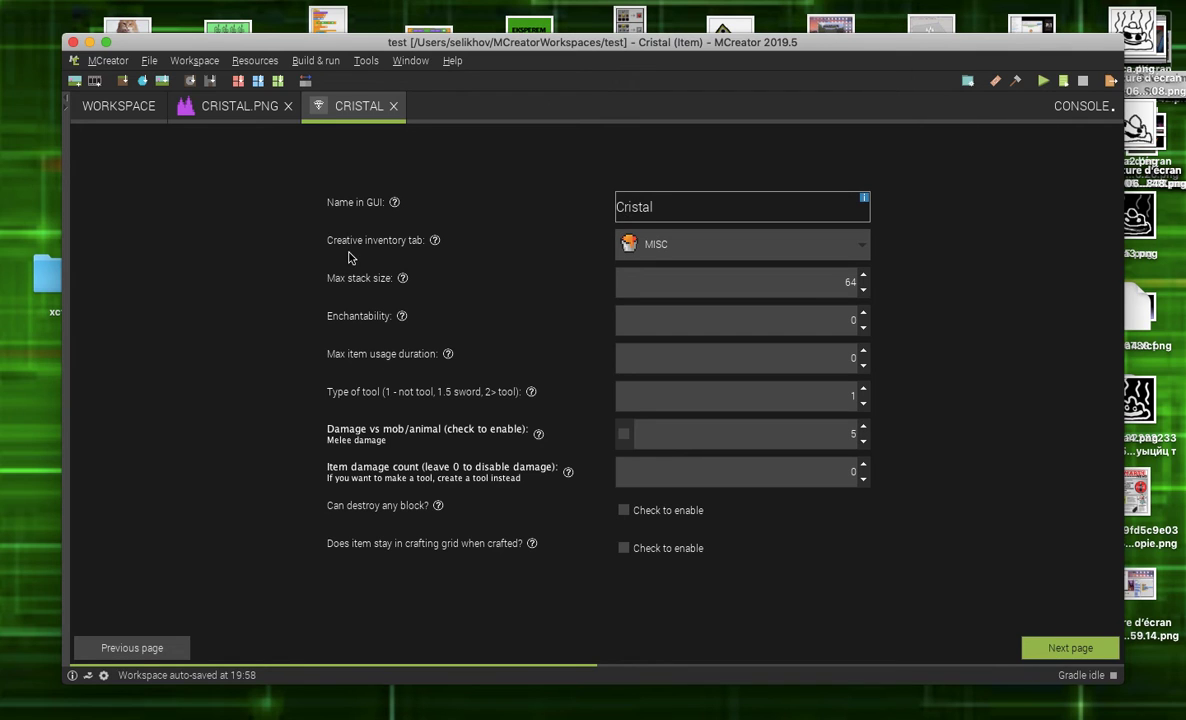
left_click(670, 250)
scroll(705, 330, "up", 1)
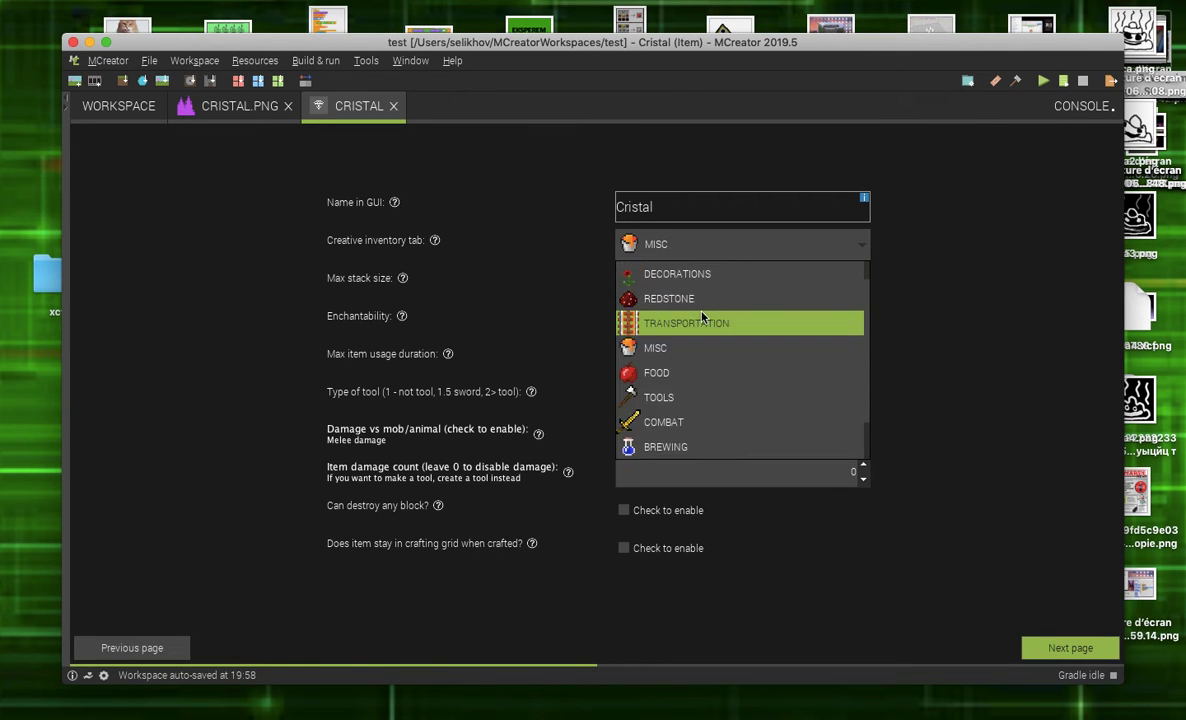
scroll(700, 405, "up", 1)
scroll(705, 340, "down", 2)
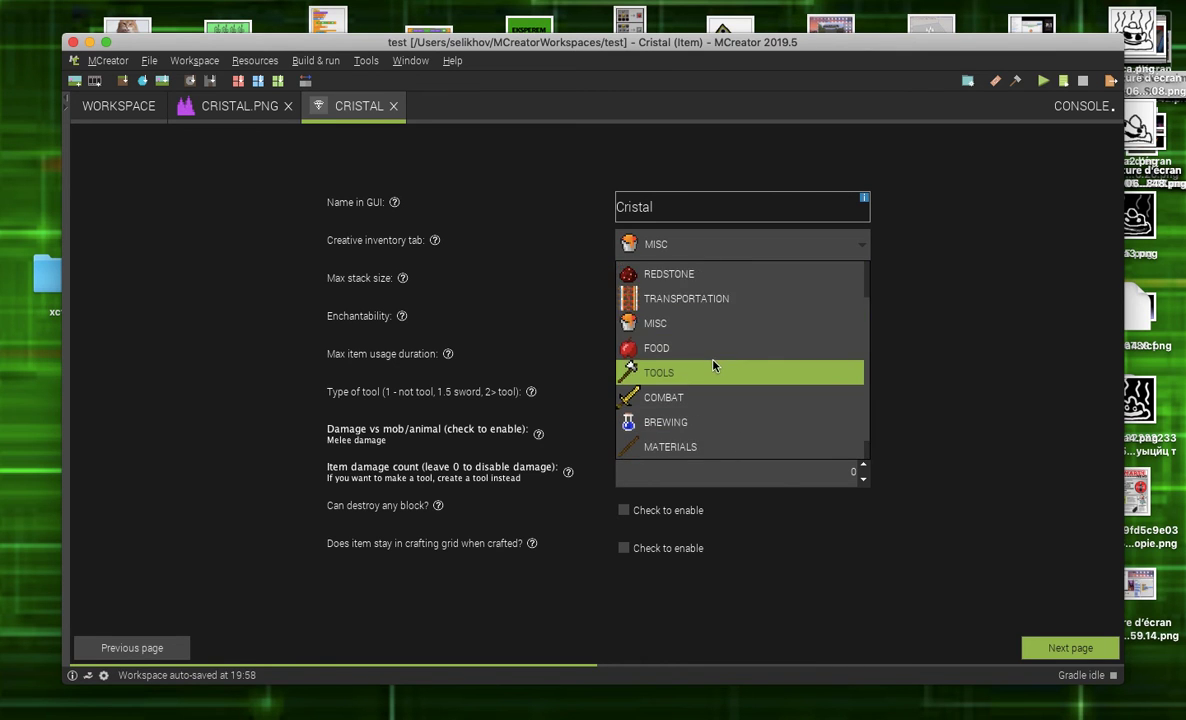
key("Escape")
left_click(694, 246)
left_click(713, 471)
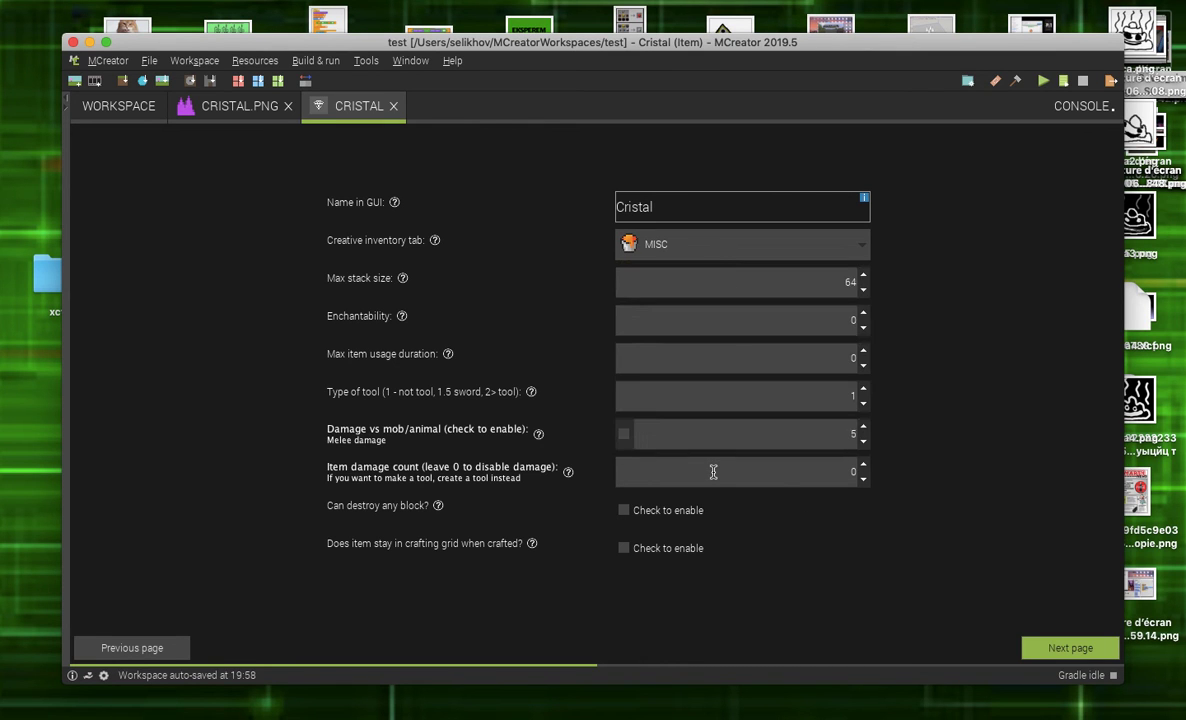
left_click(658, 245)
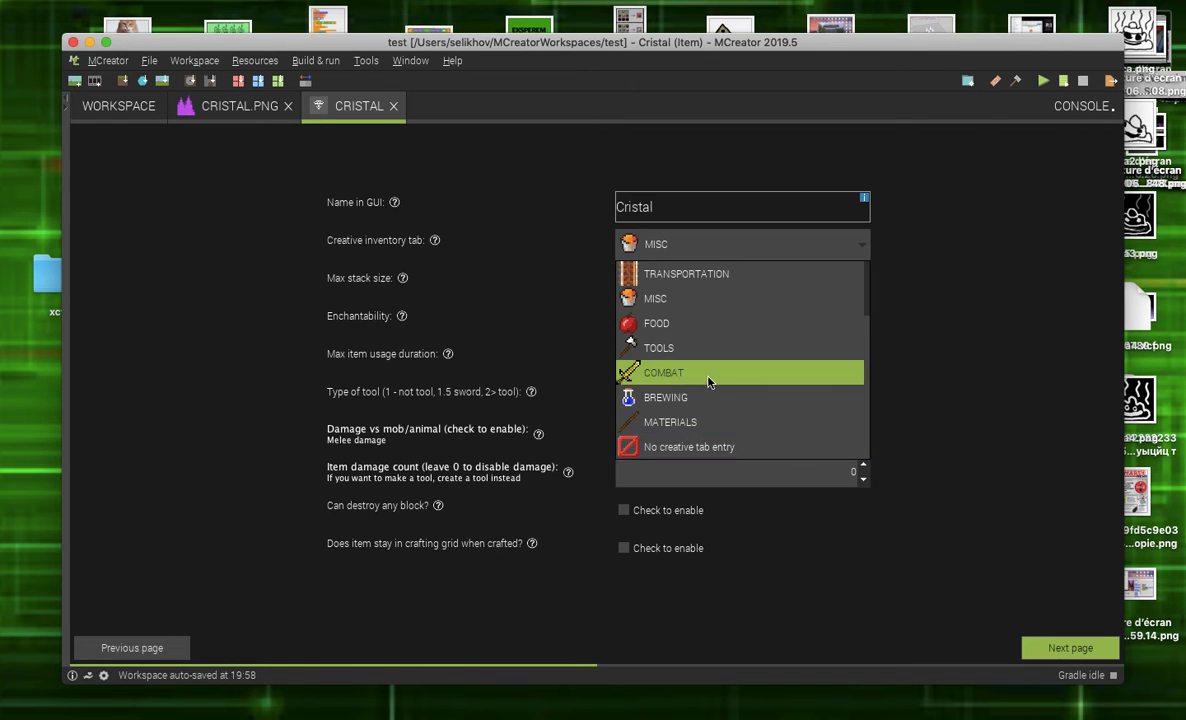
scroll(708, 381, "up", 2)
scroll(720, 305, "up", 1)
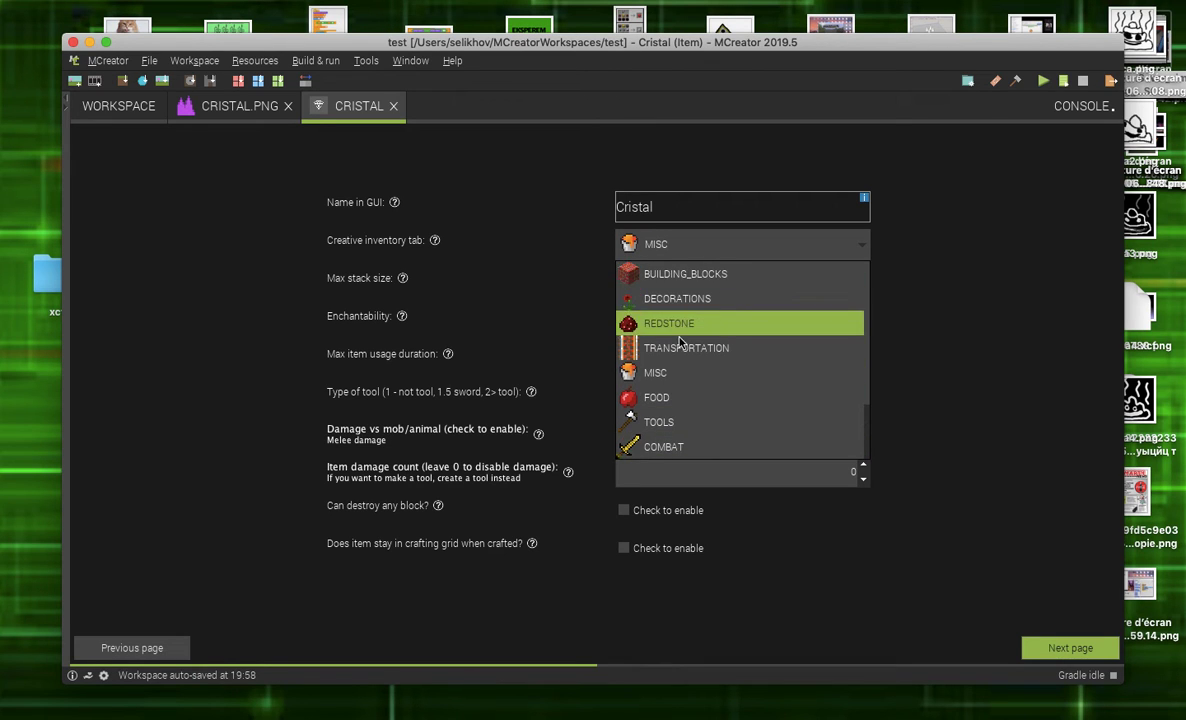
left_click(687, 374)
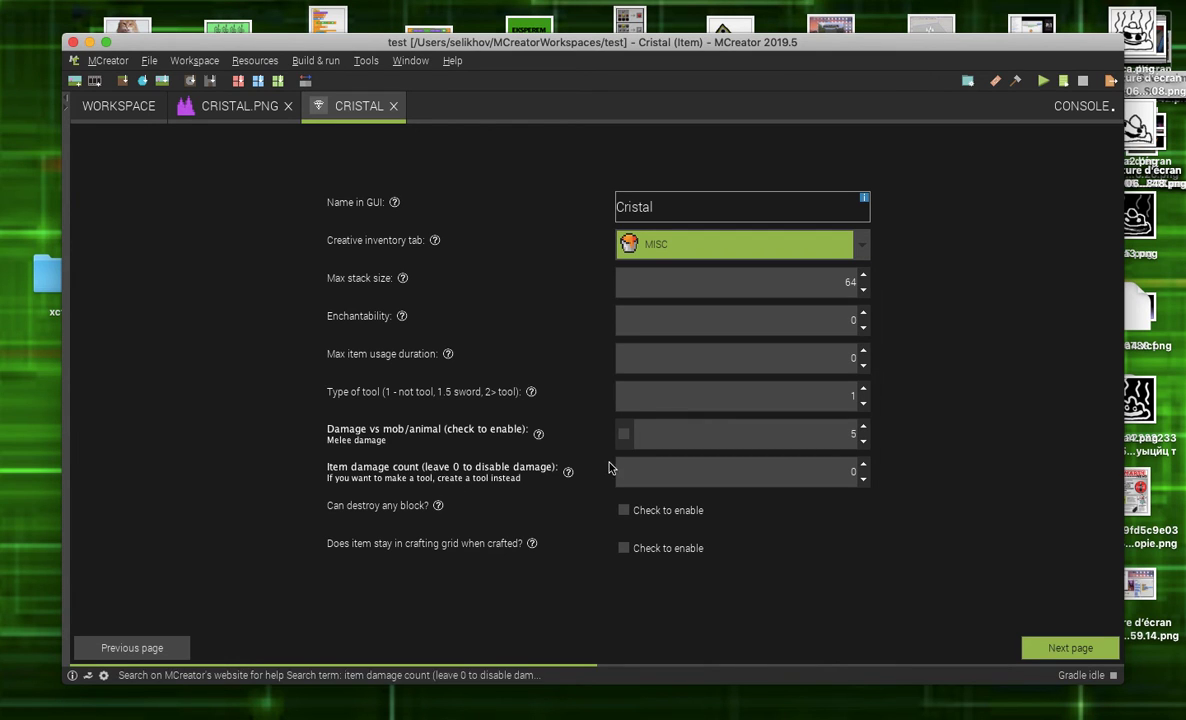
- Set the item damage count to 5 and save the Cristal mod element
left_click(864, 466)
left_click(864, 466)
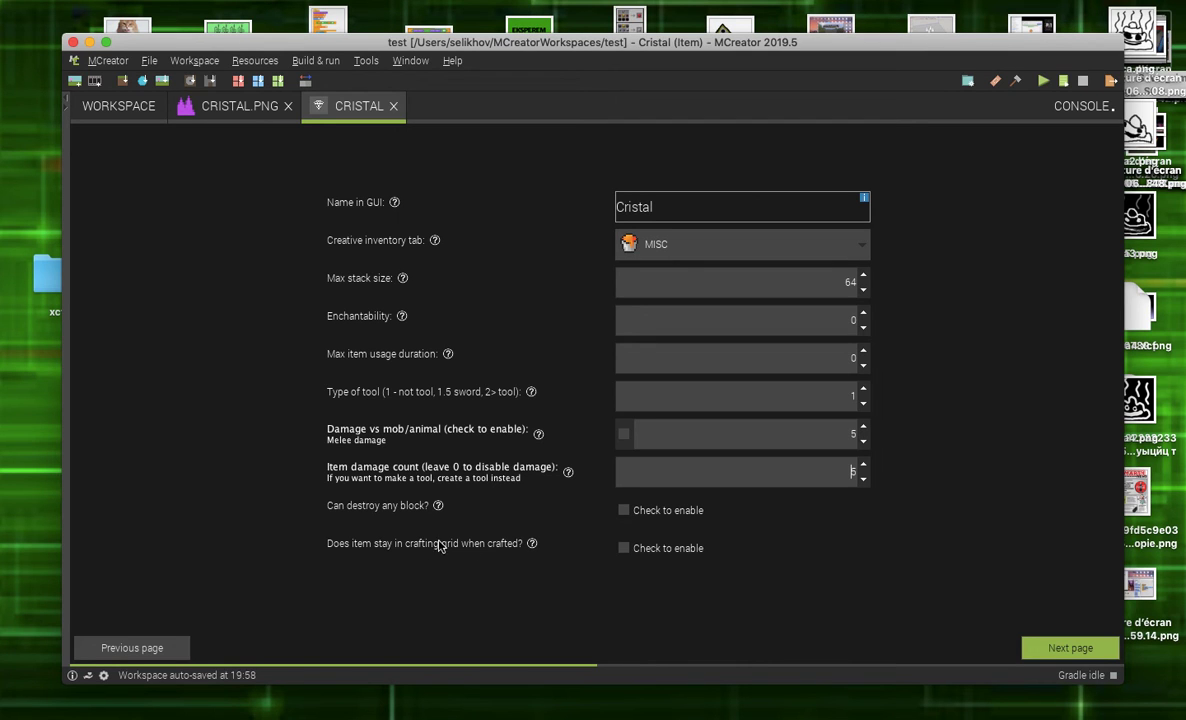
left_click(1049, 650)
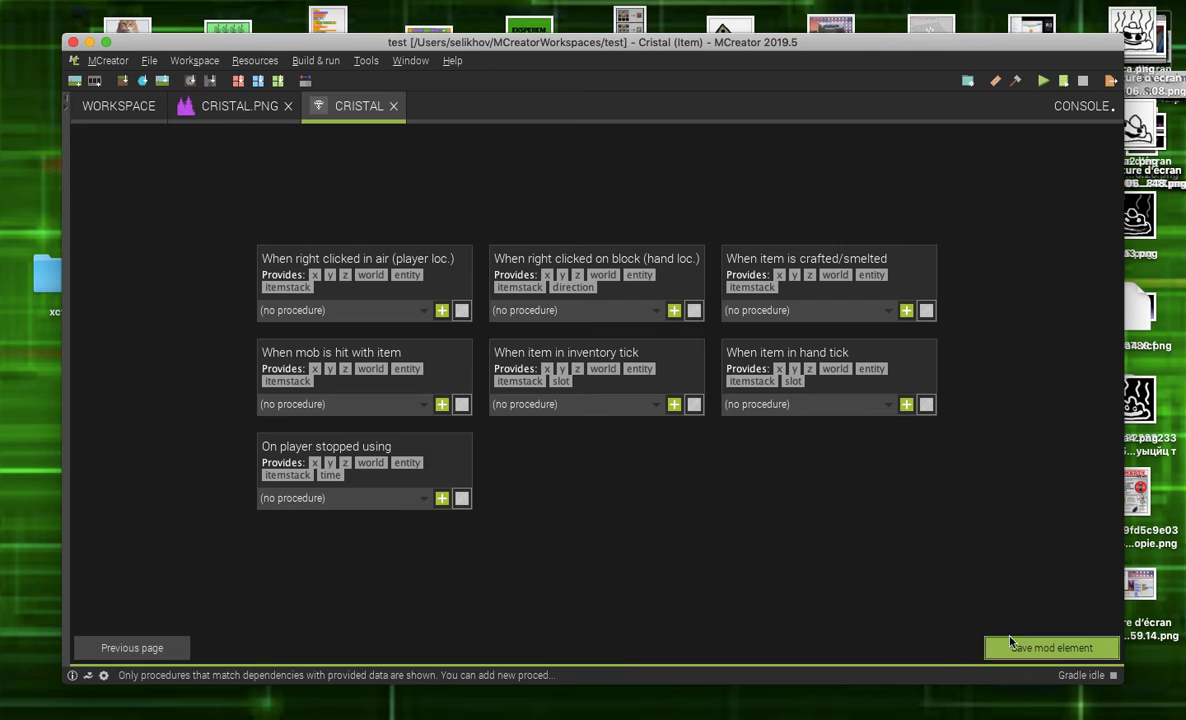
left_click(1035, 651)
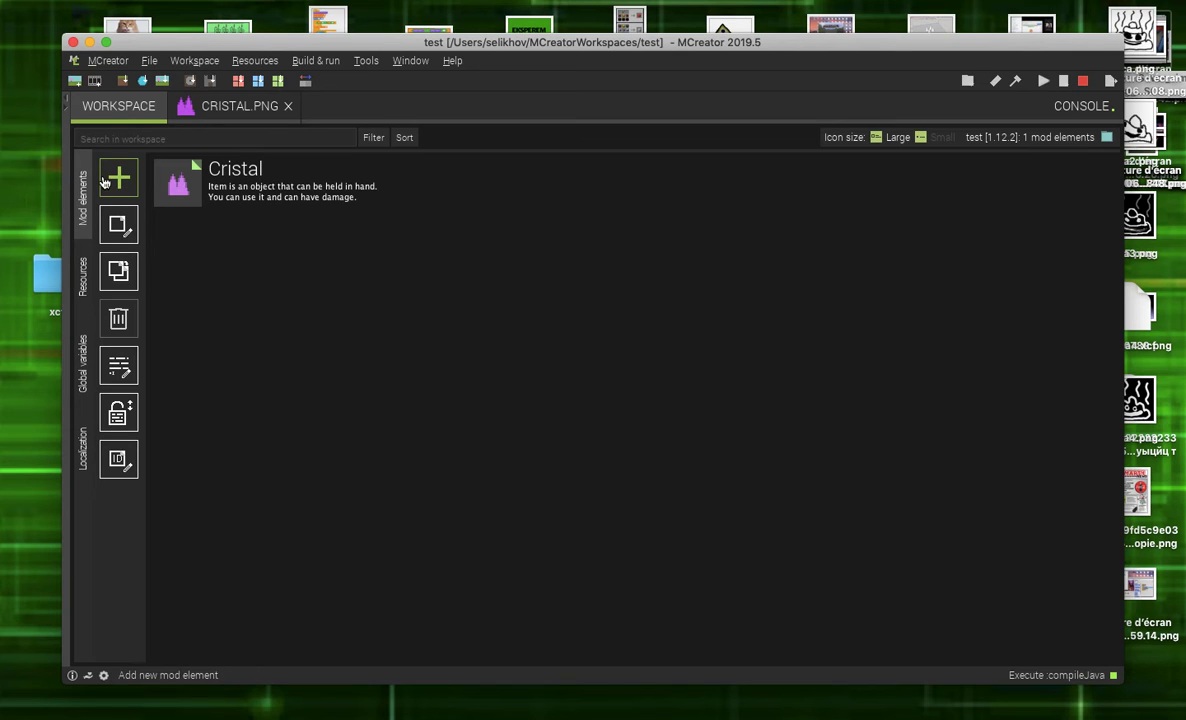
- Create a new 16 by 16 texture image filled with transparency
left_click(125, 110)
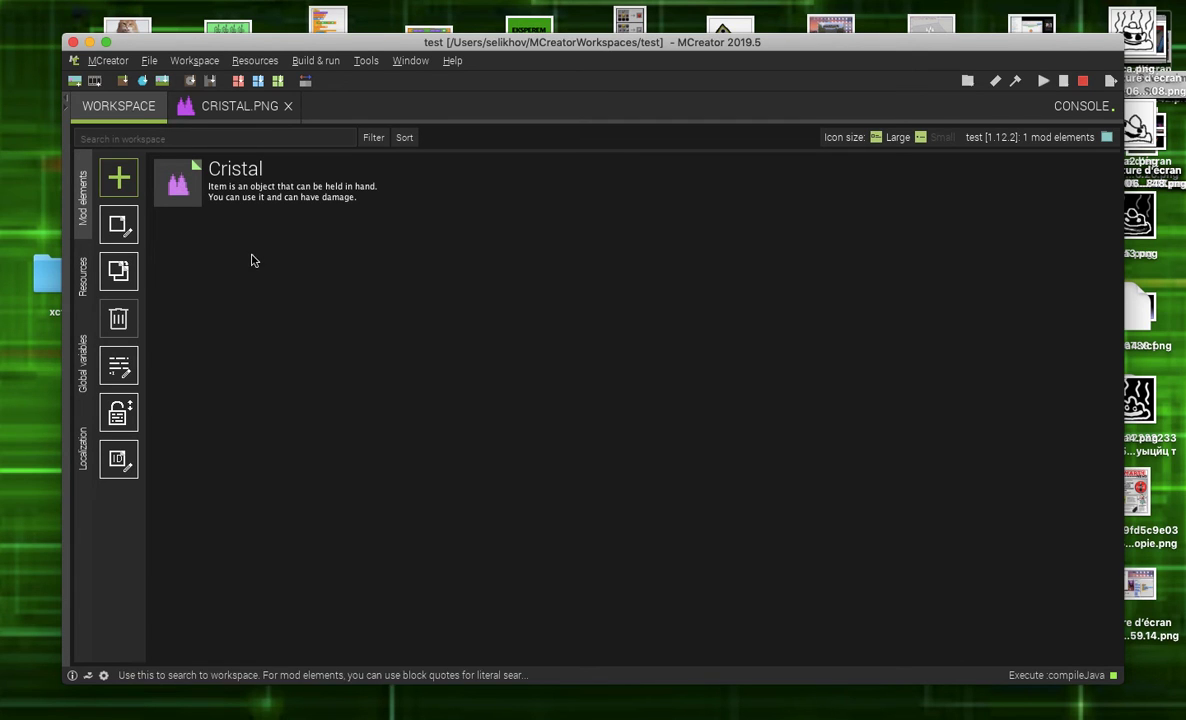
left_click(74, 88)
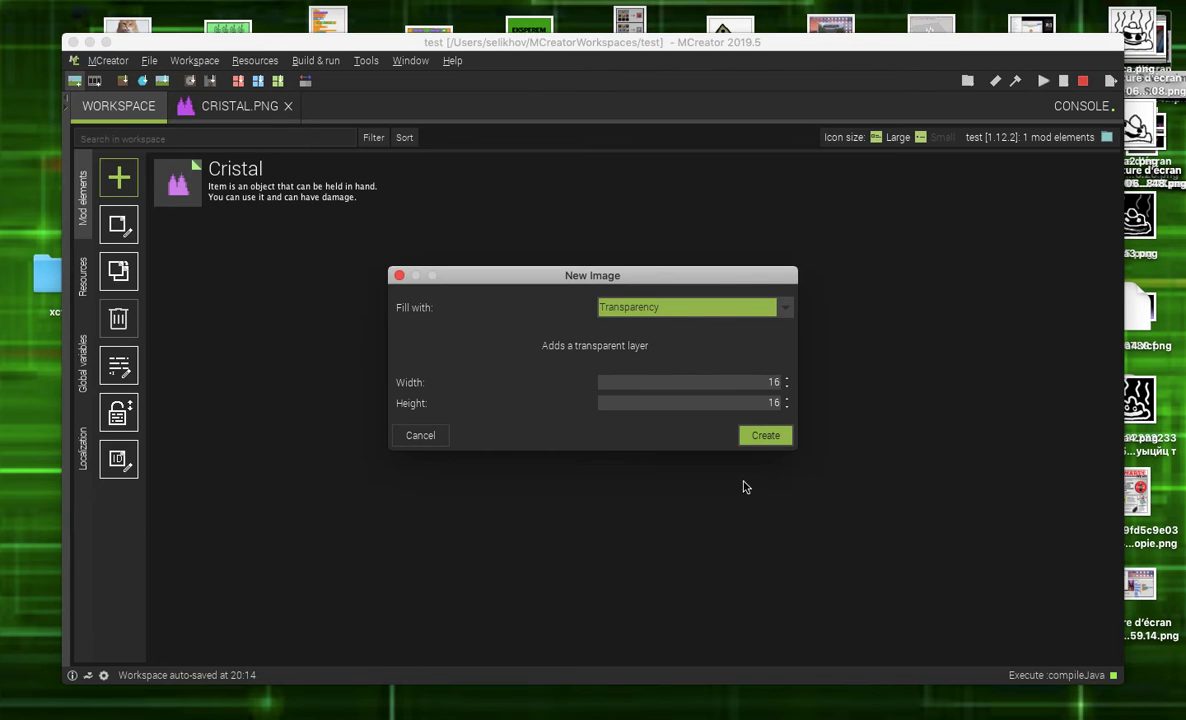
left_click(765, 435)
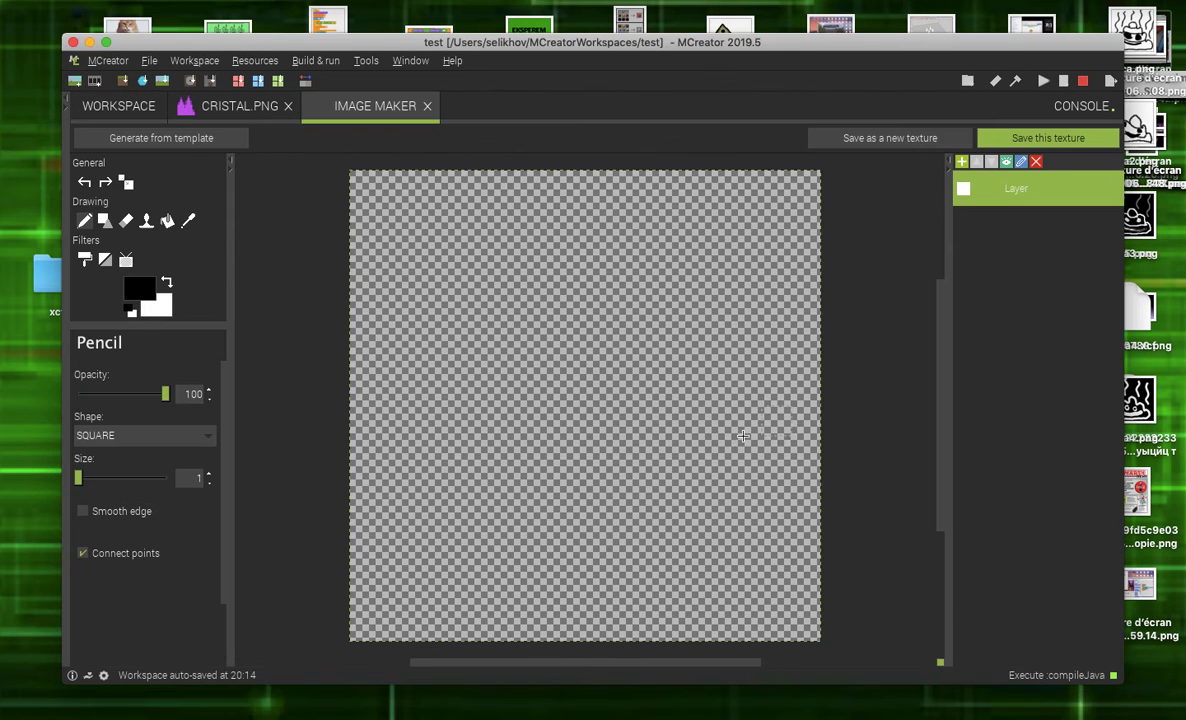
- Pick a dark brown (hue 46, saturation 92, value 27) and draw a four-pixel diagonal near the canvas's lower-left corner as the sword handle's core
left_click(139, 289)
left_click_drag(482, 372, 520, 379)
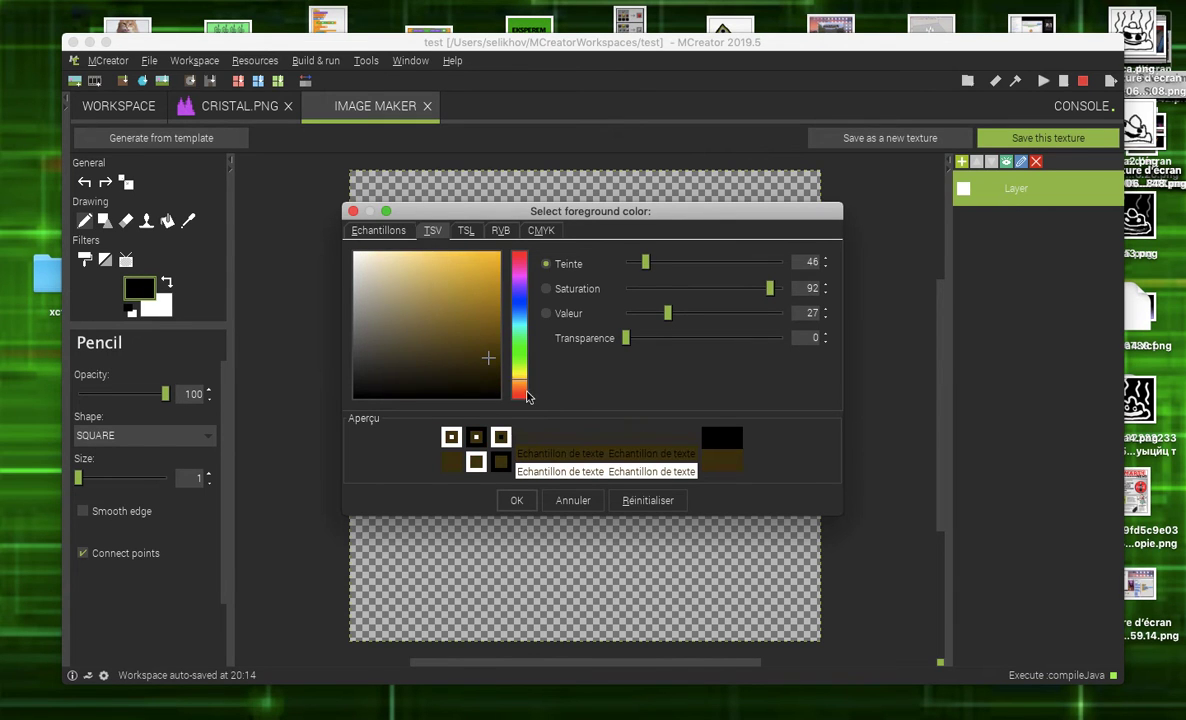
left_click(505, 501)
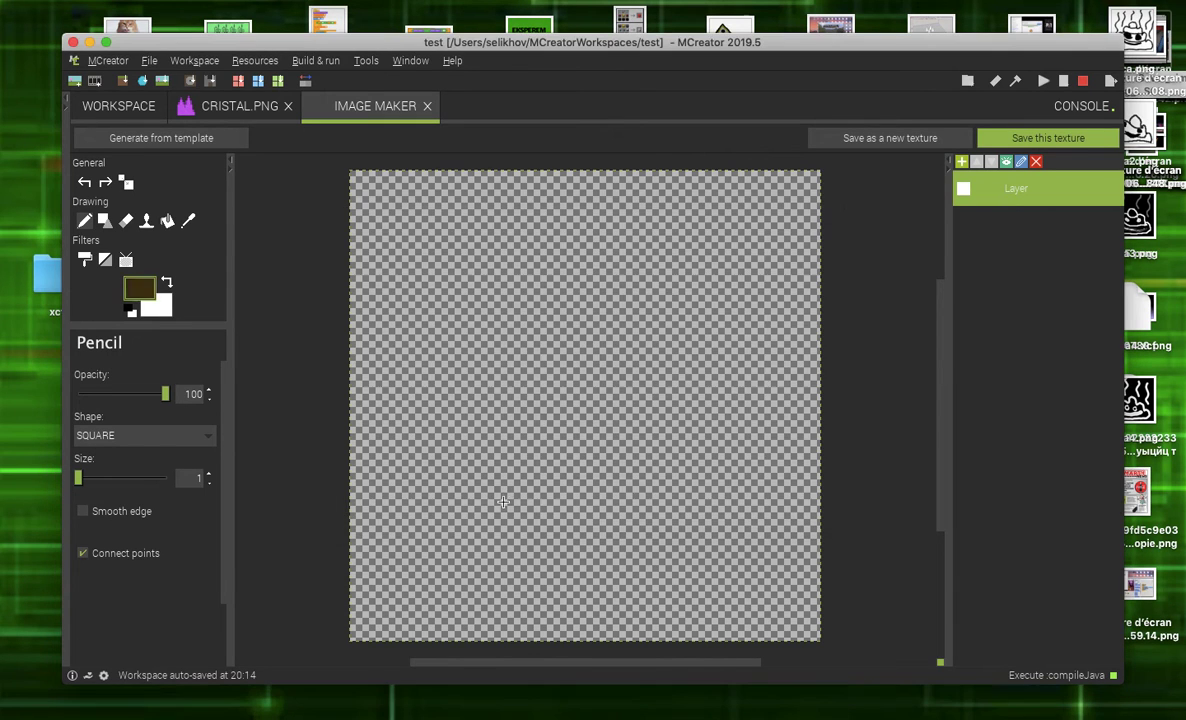
left_click(393, 597)
left_click(422, 568)
left_click(451, 539)
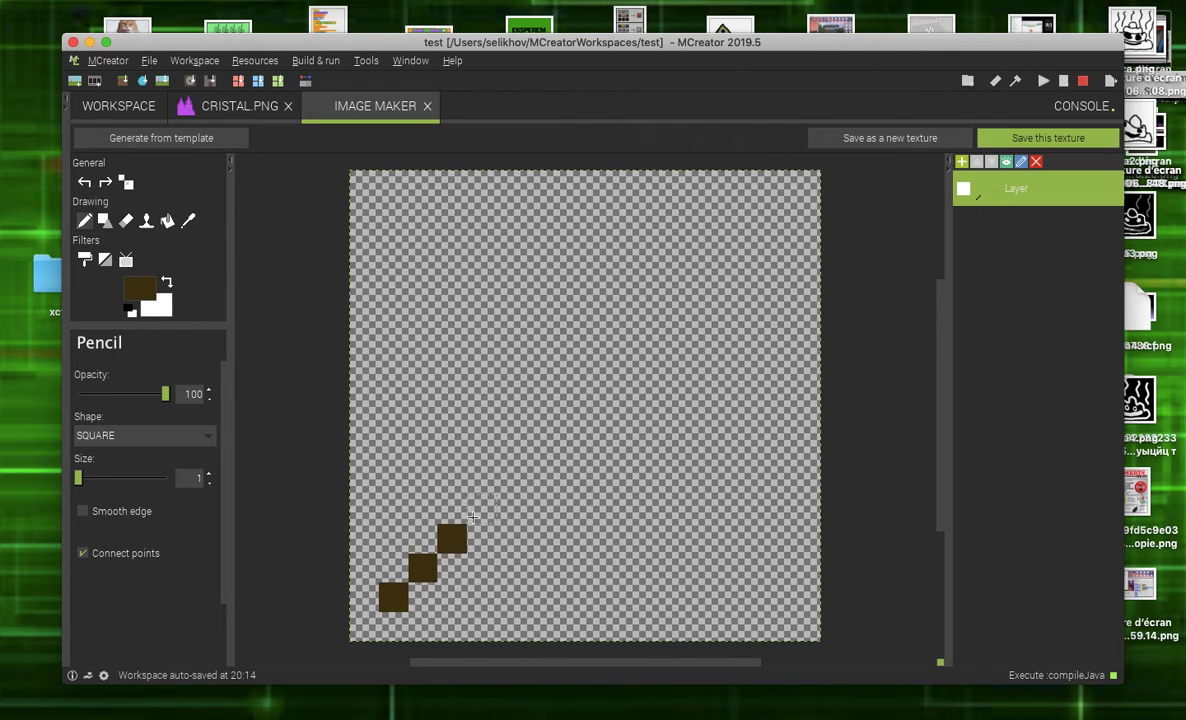
left_click(481, 509)
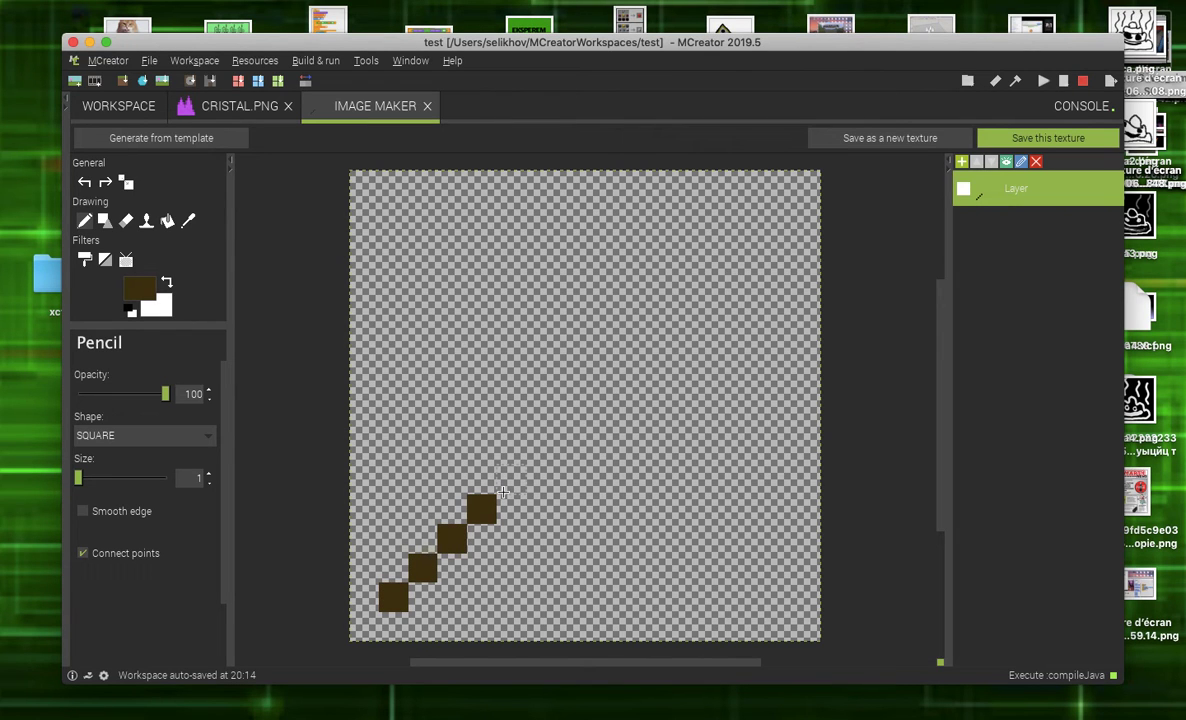
- Darken the brown to value 17 and outline the handle's diagonal on both sides down to the canvas corner
left_click(140, 289)
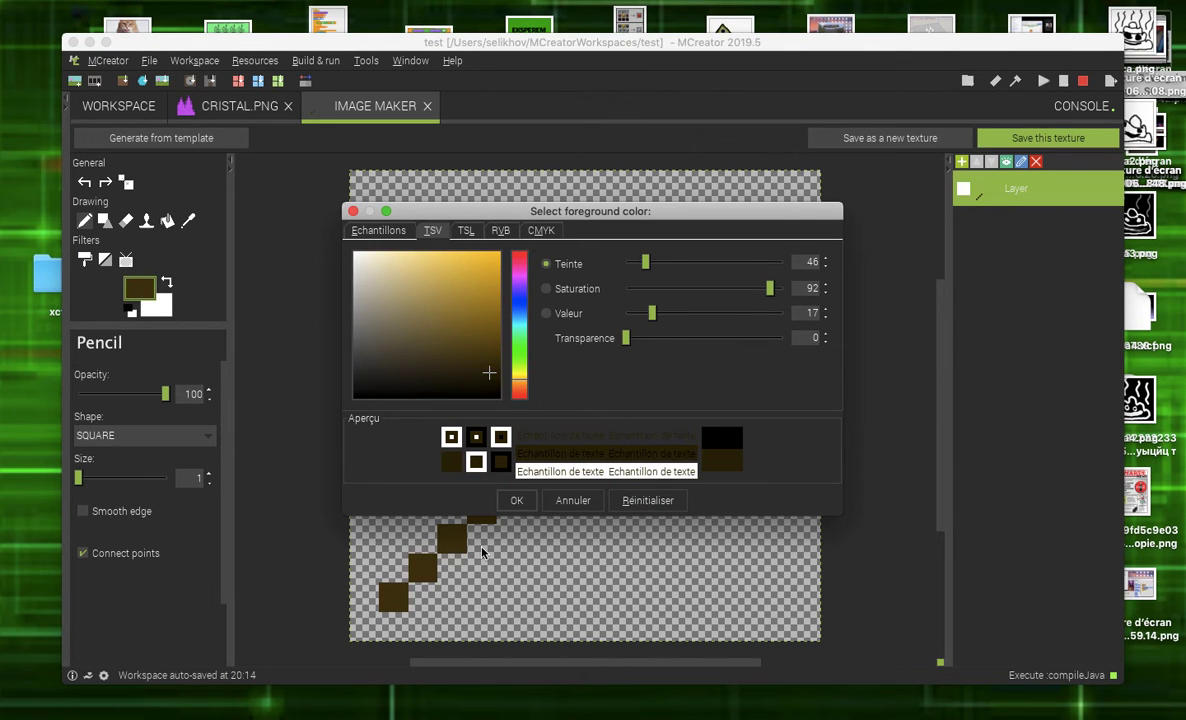
left_click(516, 500)
mouse_move(502, 522)
left_mouse_down()
mouse_move(424, 597)
mouse_move(400, 605)
mouse_move(340, 590)
mouse_move(378, 596)
mouse_move(473, 482)
mouse_move(418, 548)
left_mouse_up()
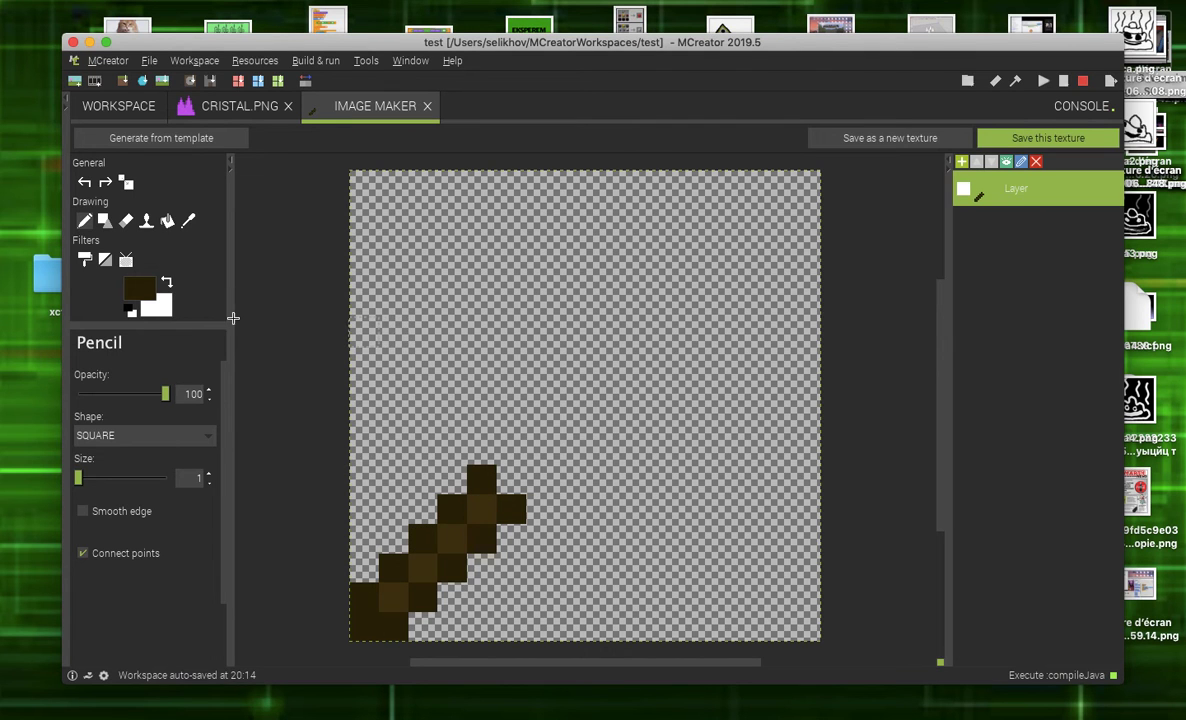
- Pick a bright magenta (hue 299, saturation 93, value 91) and draw a seven-pixel crossguard diagonal perpendicular to the handle
left_click(140, 288)
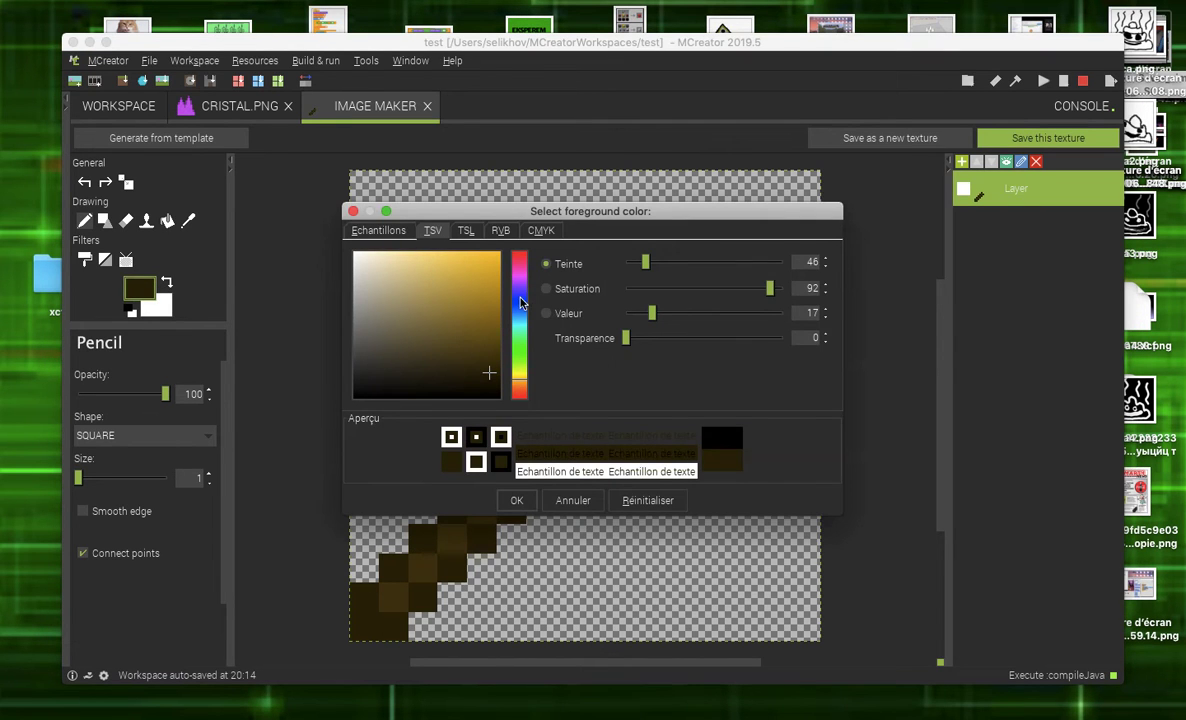
left_click(513, 362)
left_click_drag(513, 362, 516, 280)
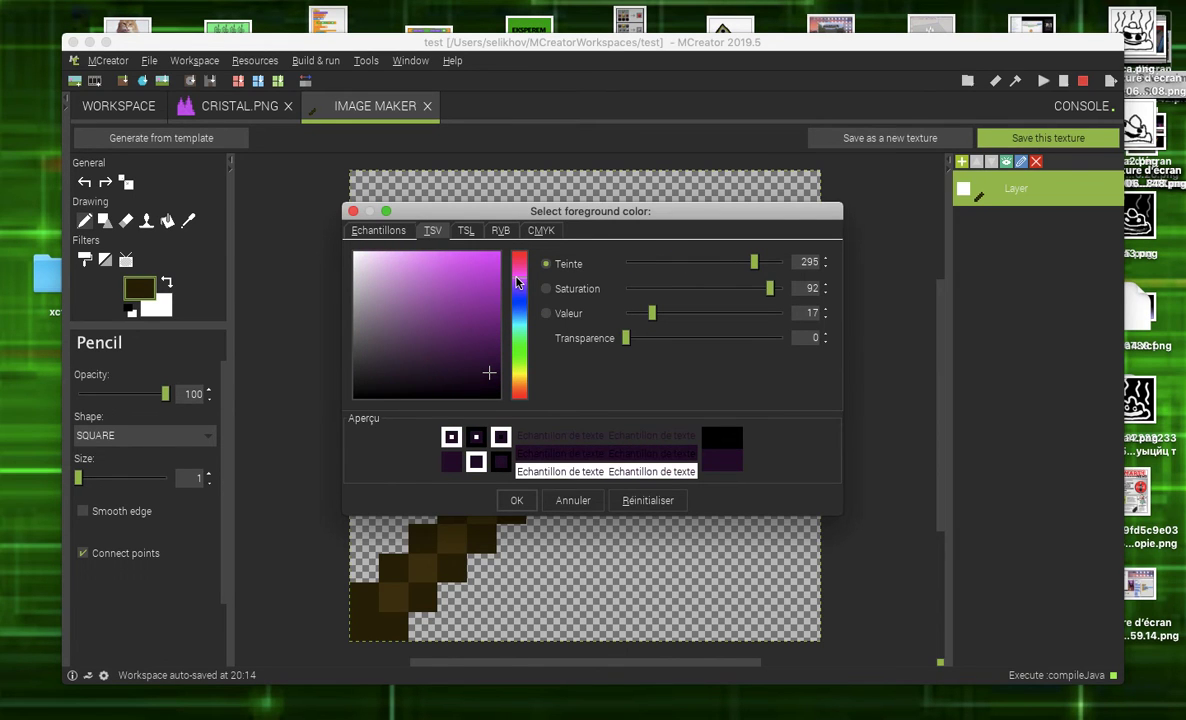
left_click(489, 285)
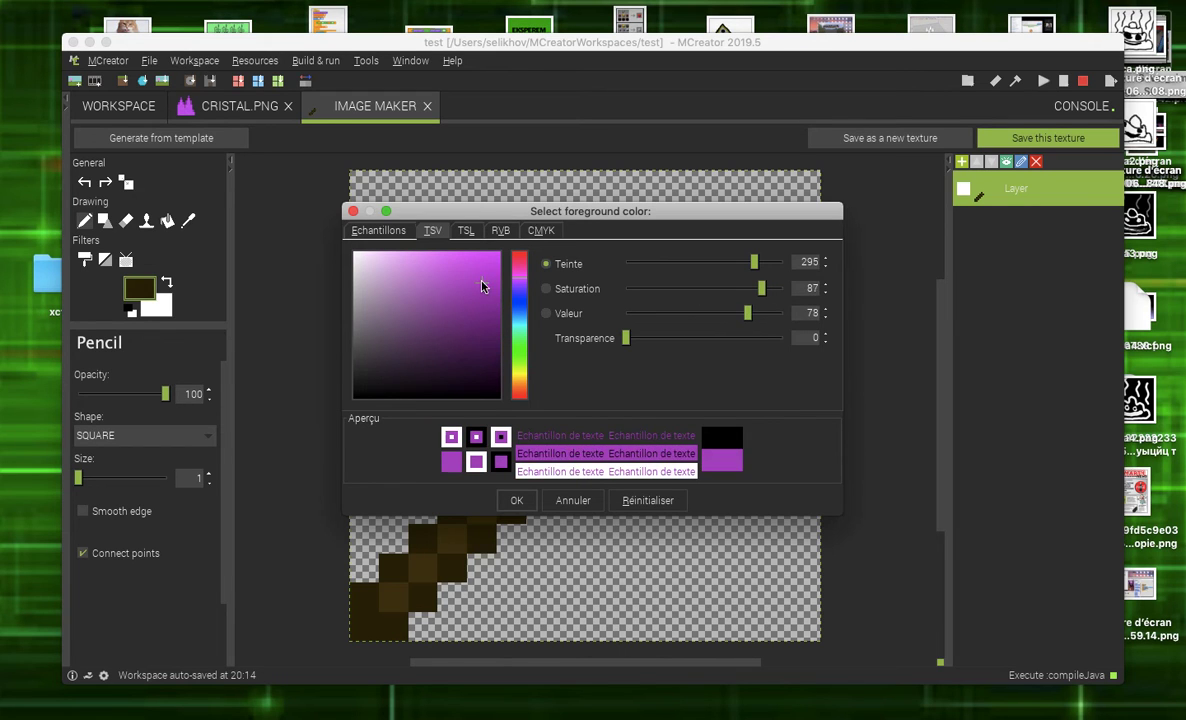
left_click_drag(489, 285, 518, 283)
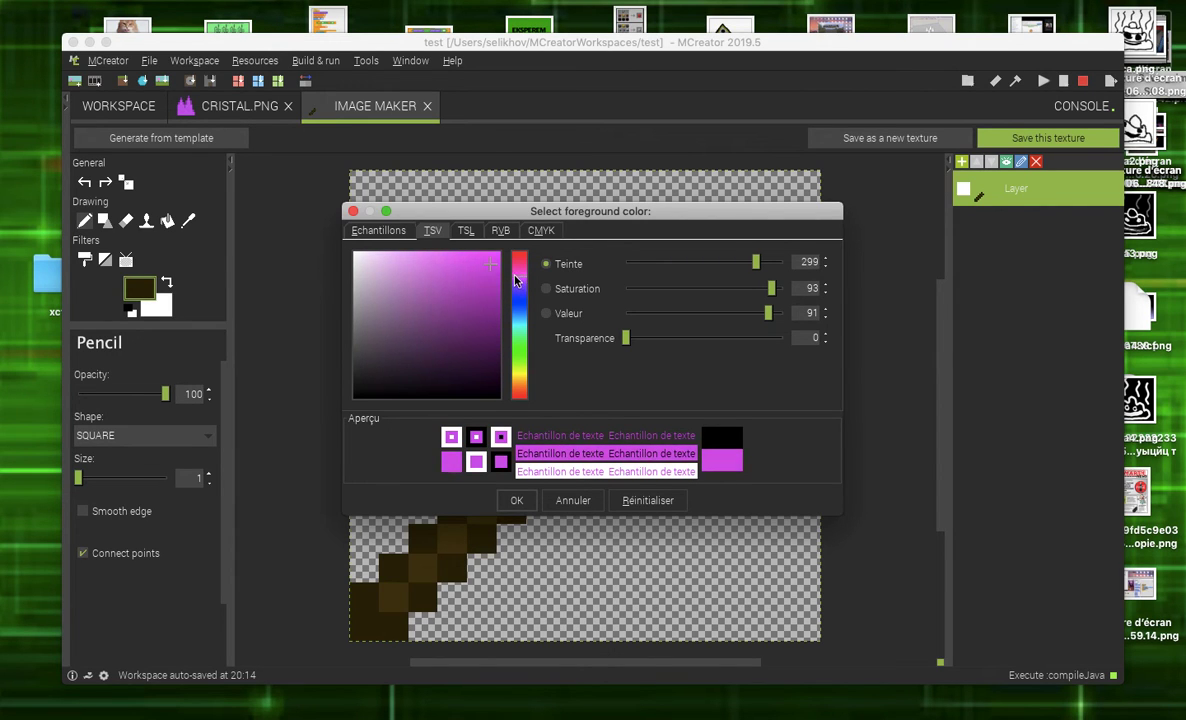
left_click(516, 500)
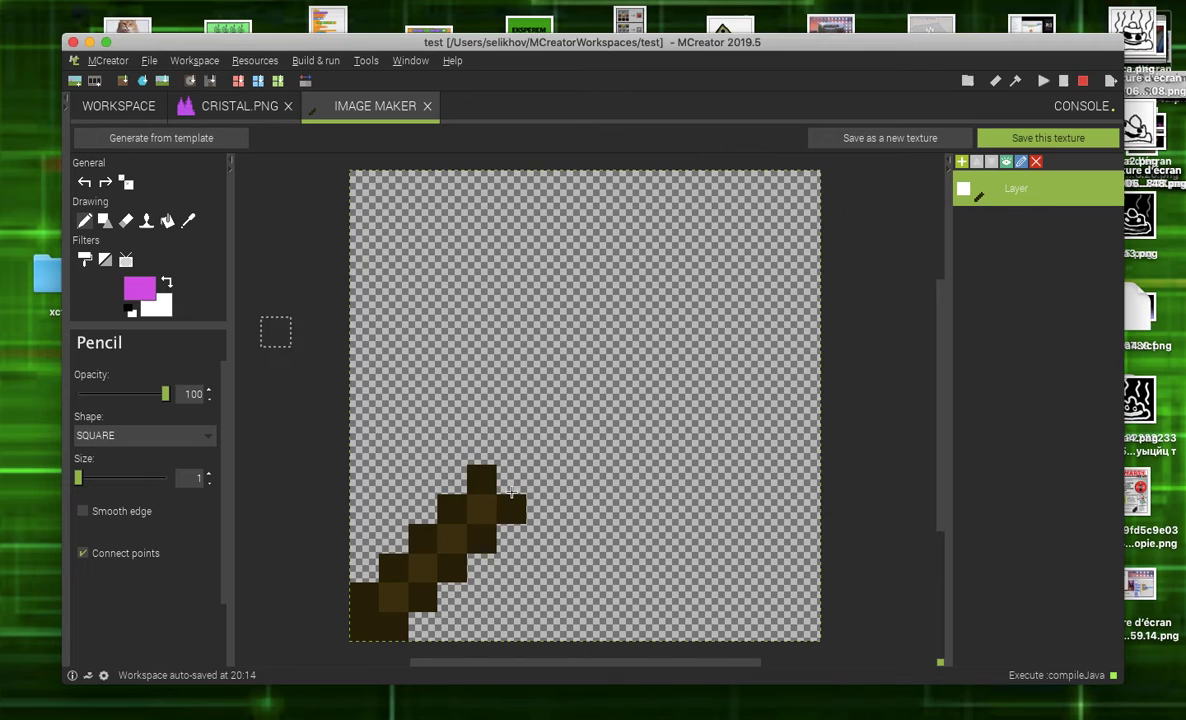
left_click(540, 450)
left_click(570, 480)
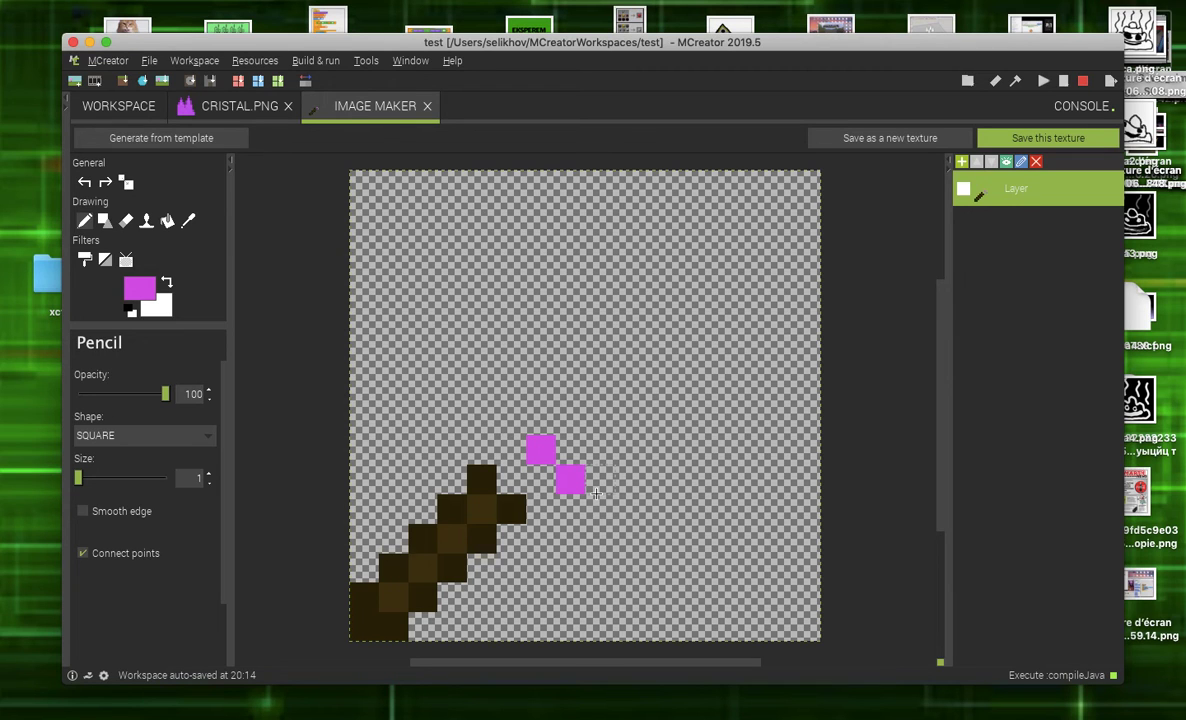
left_click(598, 510)
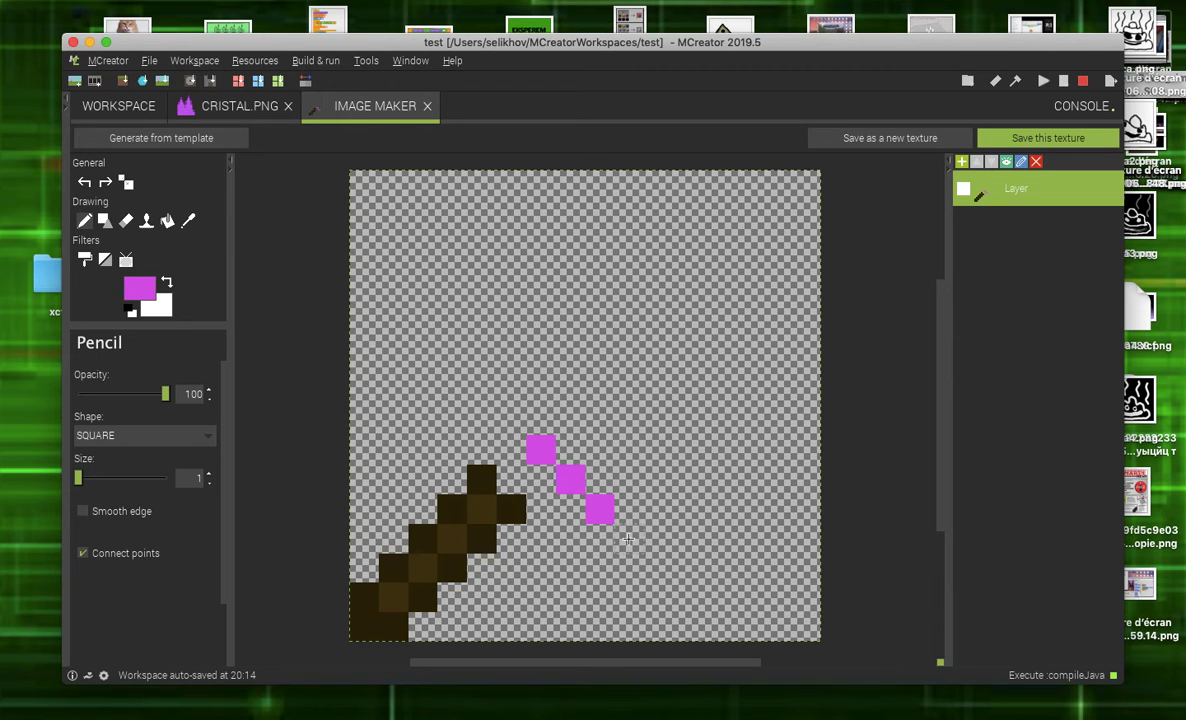
left_click(519, 422)
left_click(472, 385)
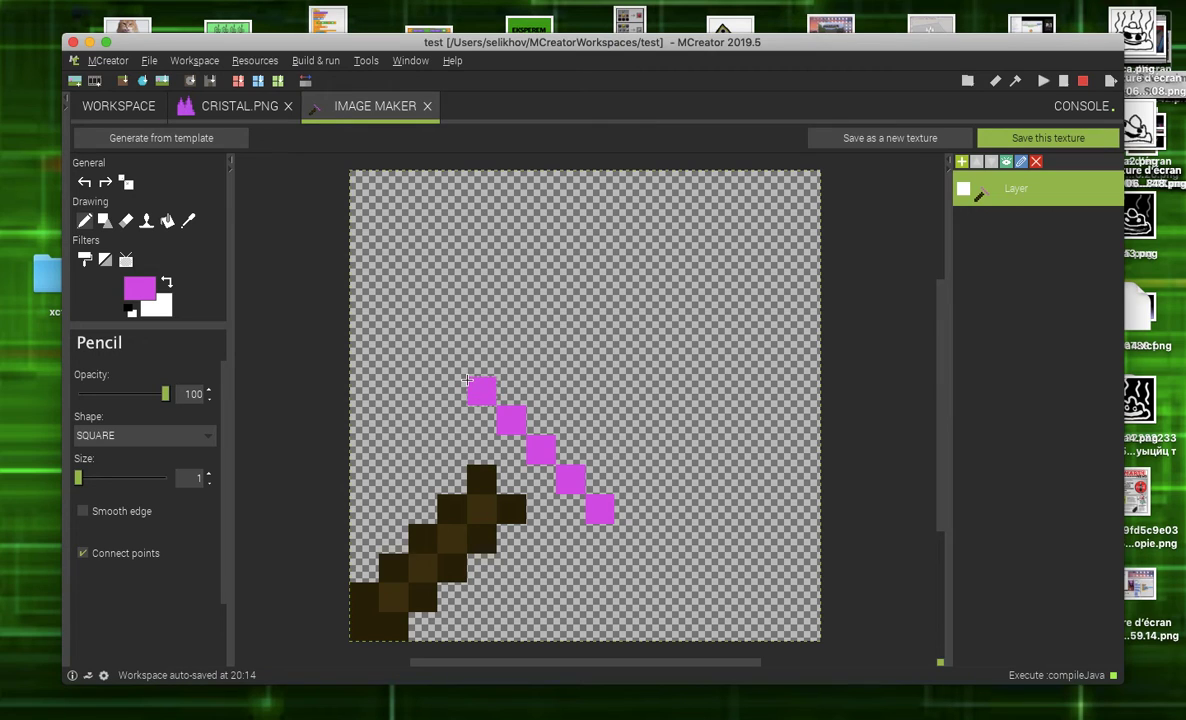
left_click(450, 360)
left_click(630, 540)
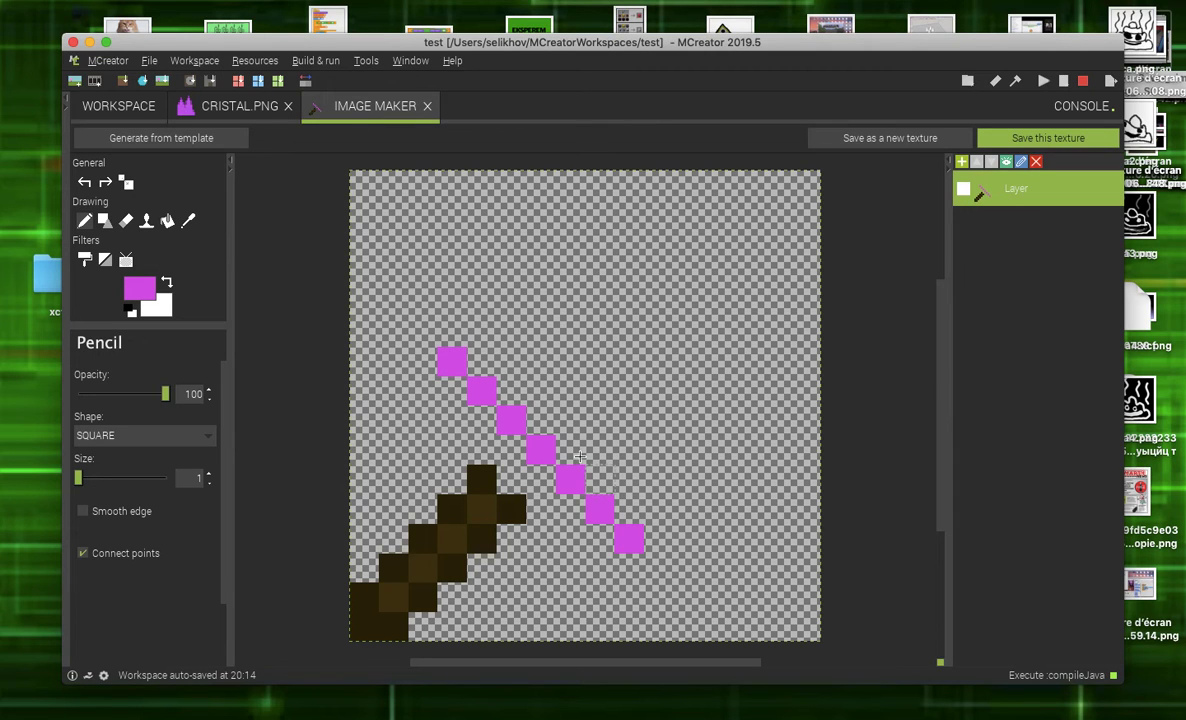
- Draw an eight-pixel magenta diagonal from the crossguard's centre toward the canvas's upper-right corner as the sword blade
left_click(570, 420)
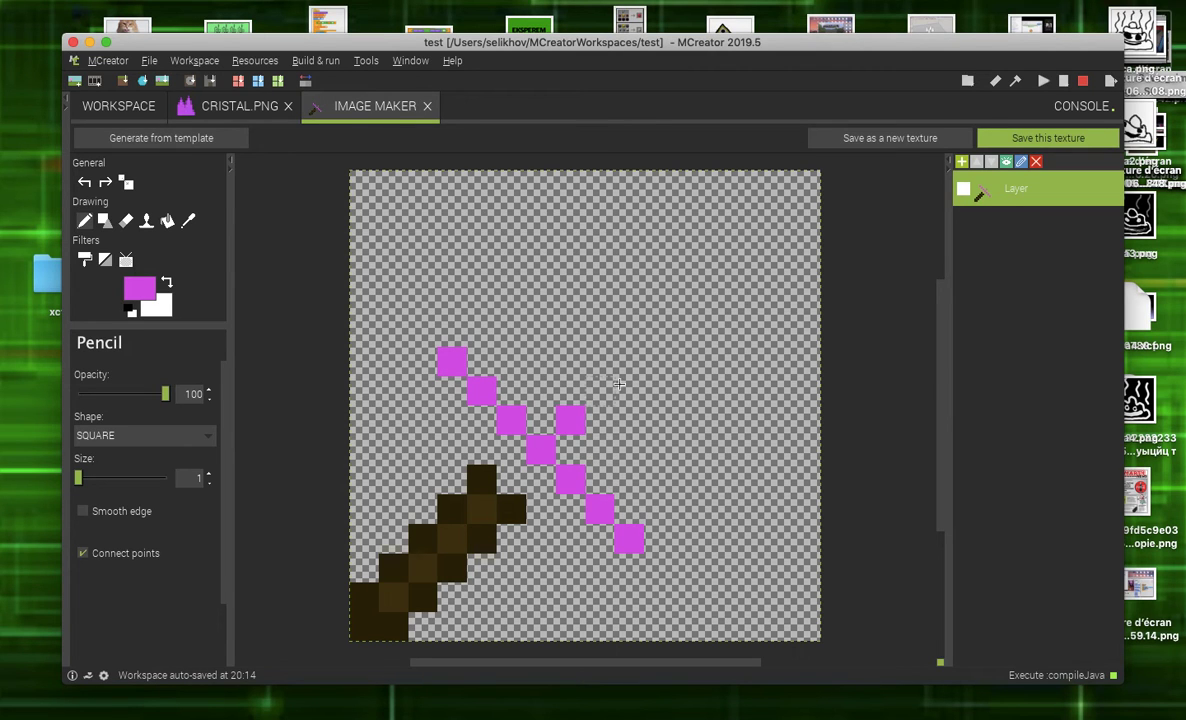
left_click(600, 390)
left_click(628, 362)
left_click(657, 333)
left_click(686, 303)
left_click(716, 273)
left_click(746, 244)
left_click(777, 214)
- Darken the magenta to a deeper purple and outline the crossguard's lower-right arm on both sides and around its end
left_click(145, 287)
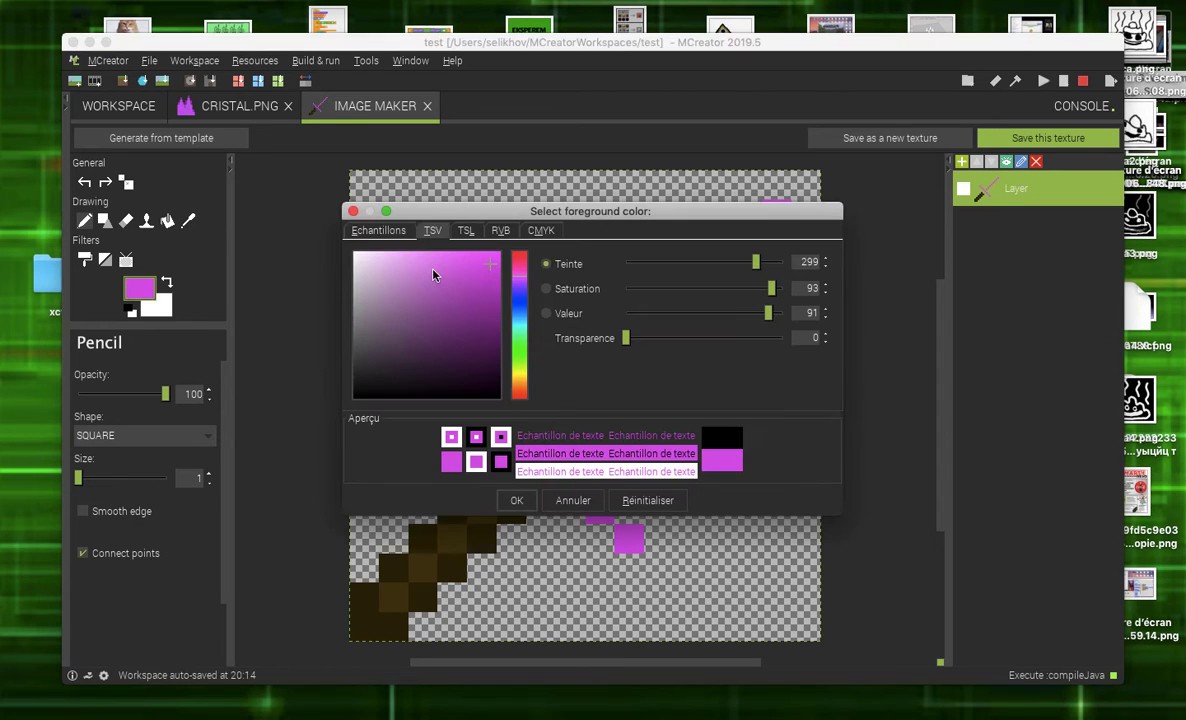
left_click(490, 311)
left_click(517, 501)
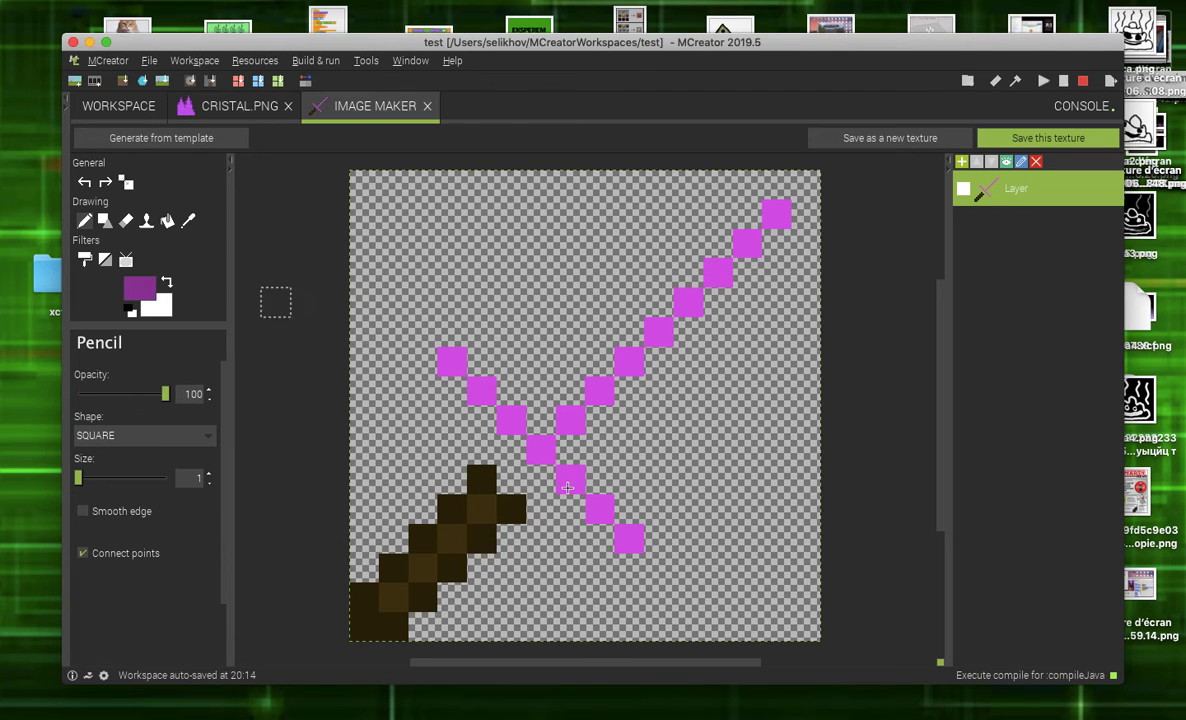
left_click(547, 483)
left_click(567, 511)
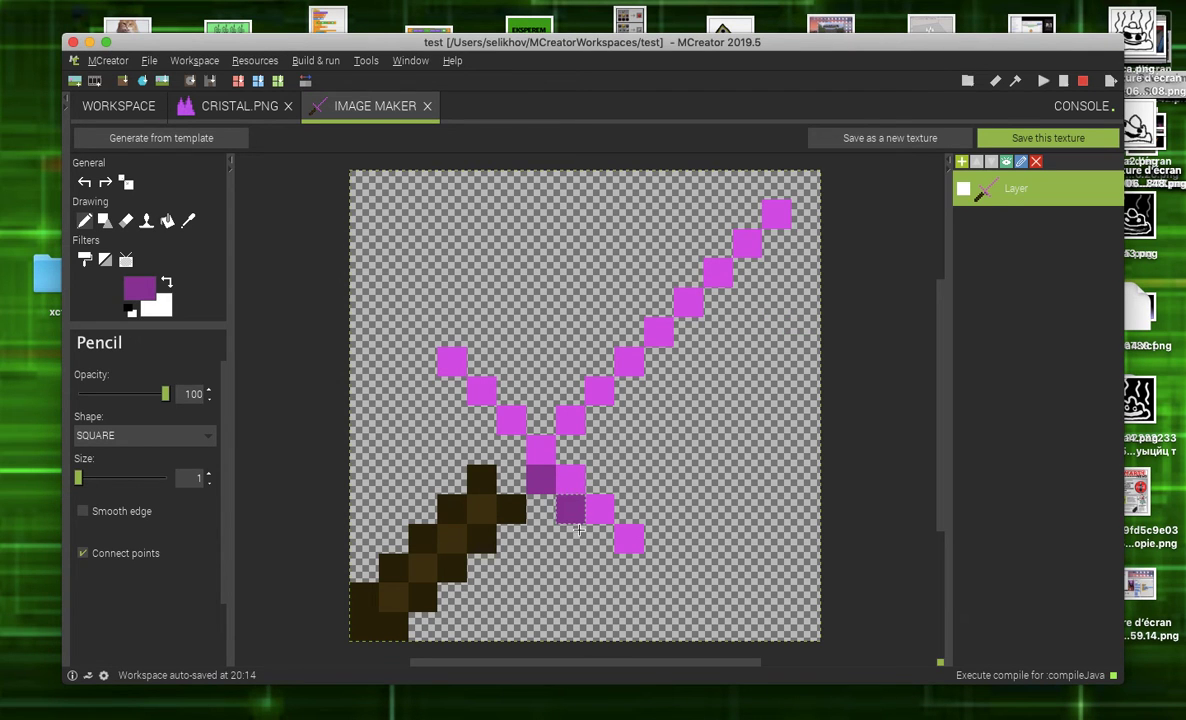
left_click(599, 540)
left_click(629, 569)
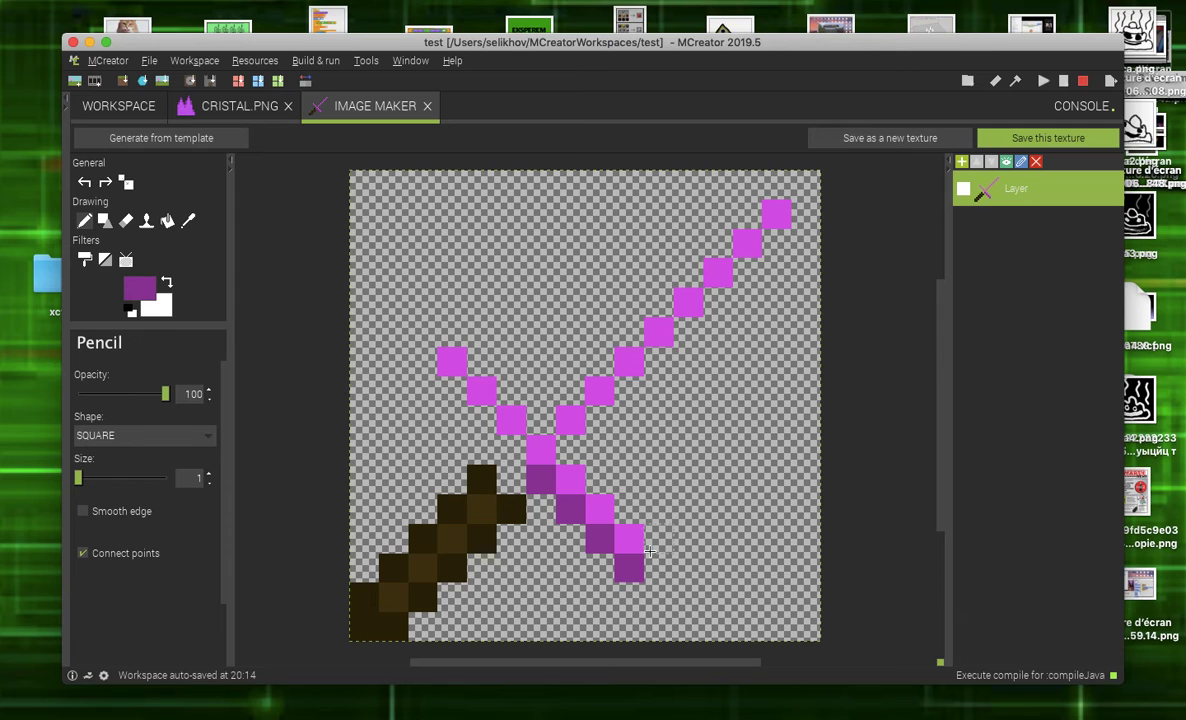
left_click(659, 569)
left_click(659, 540)
left_click(629, 510)
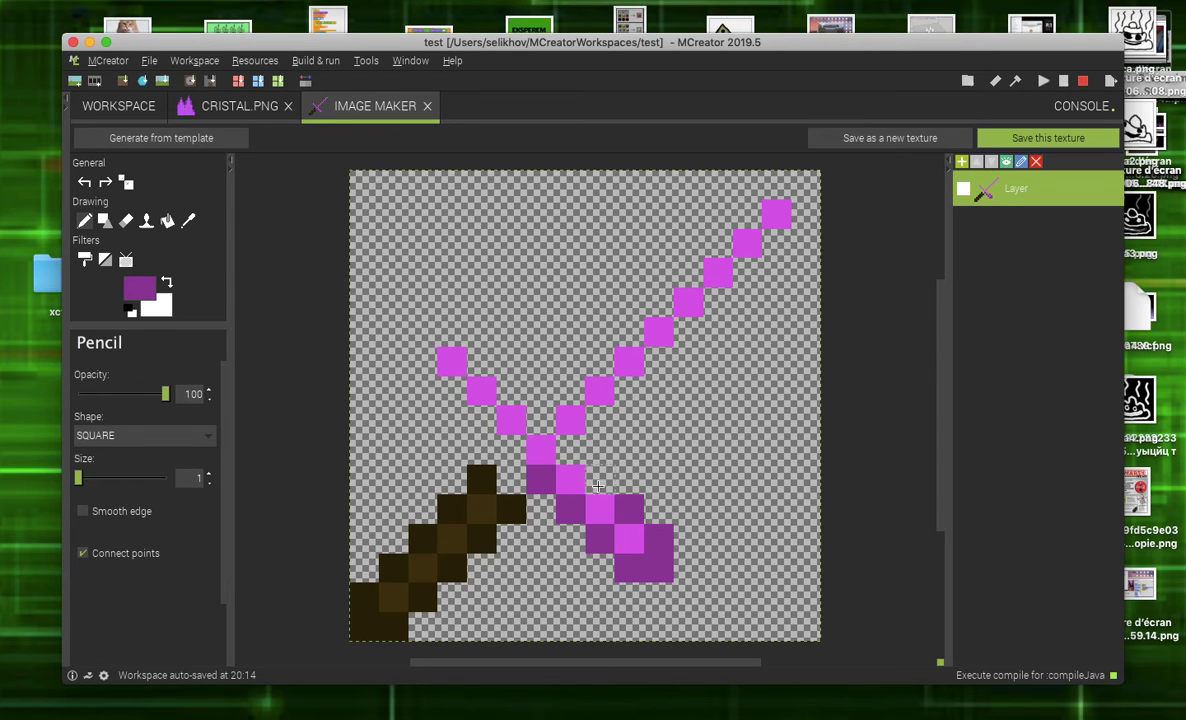
left_click(597, 486)
left_click(570, 453)
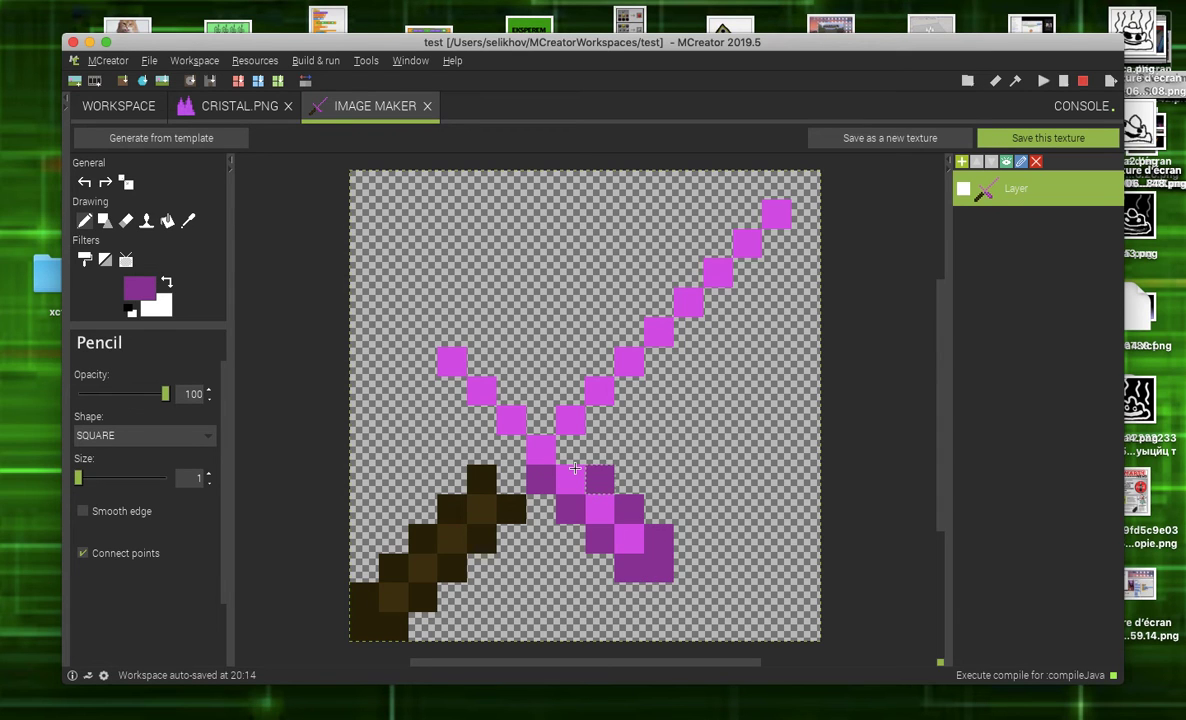
- Outline the crossguard's centre and upper-left arm with the same dark purple on both sides and around the end
left_click(512, 478)
left_click(516, 455)
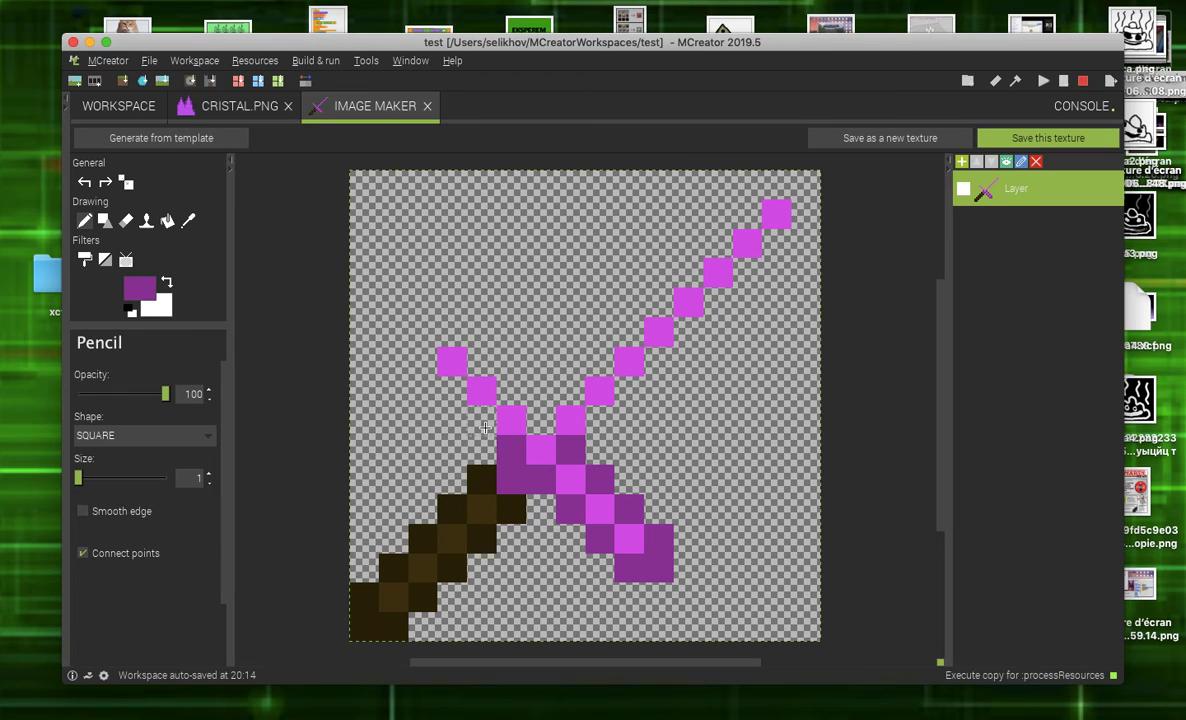
left_click(453, 390)
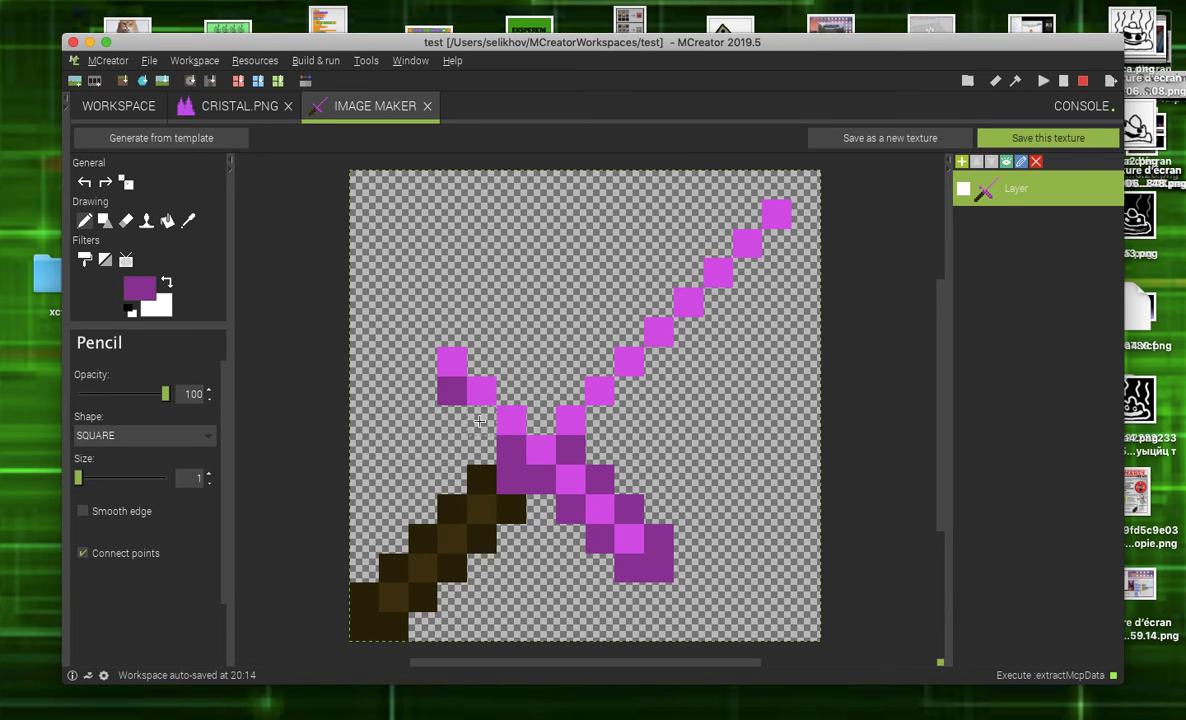
left_click(480, 421)
left_click(422, 361)
left_click(422, 332)
left_click(451, 332)
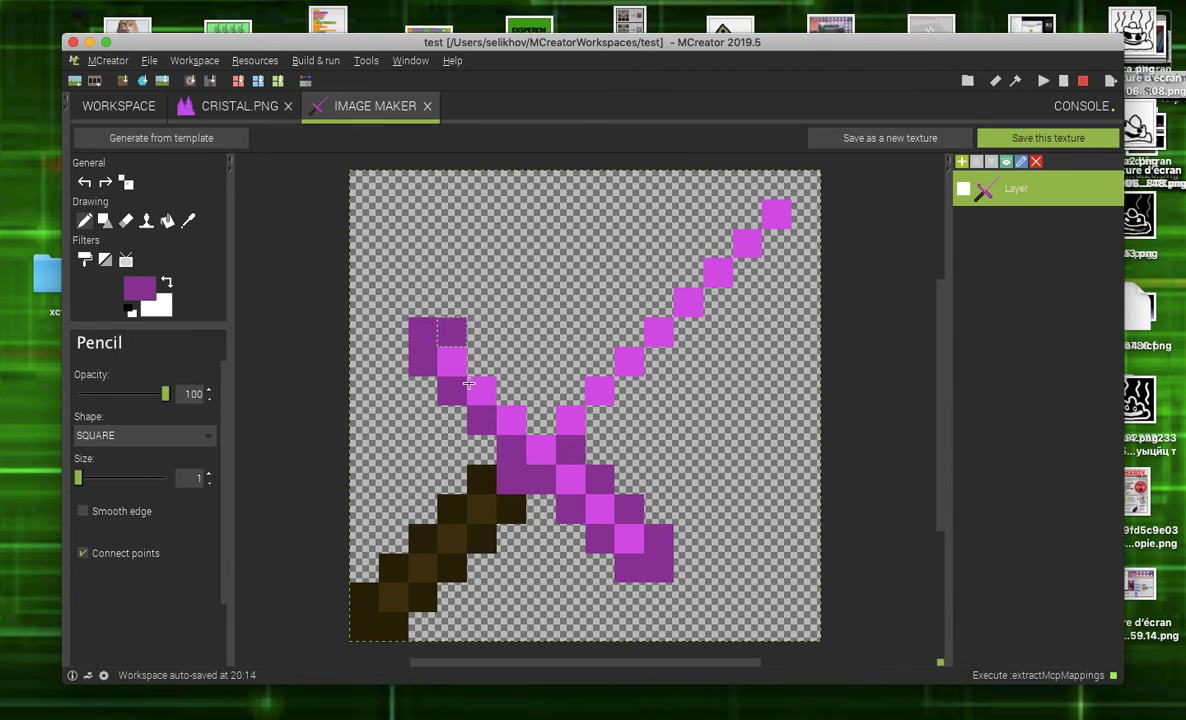
left_click(481, 358)
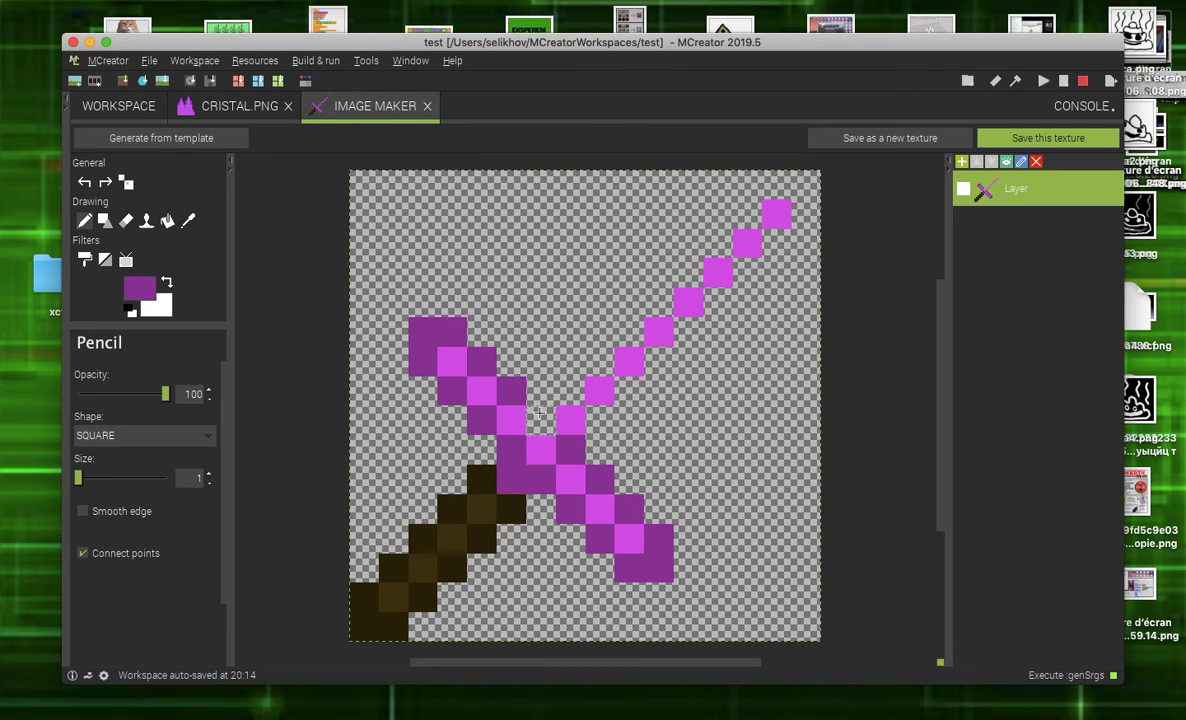
left_click(512, 392)
left_click(542, 422)
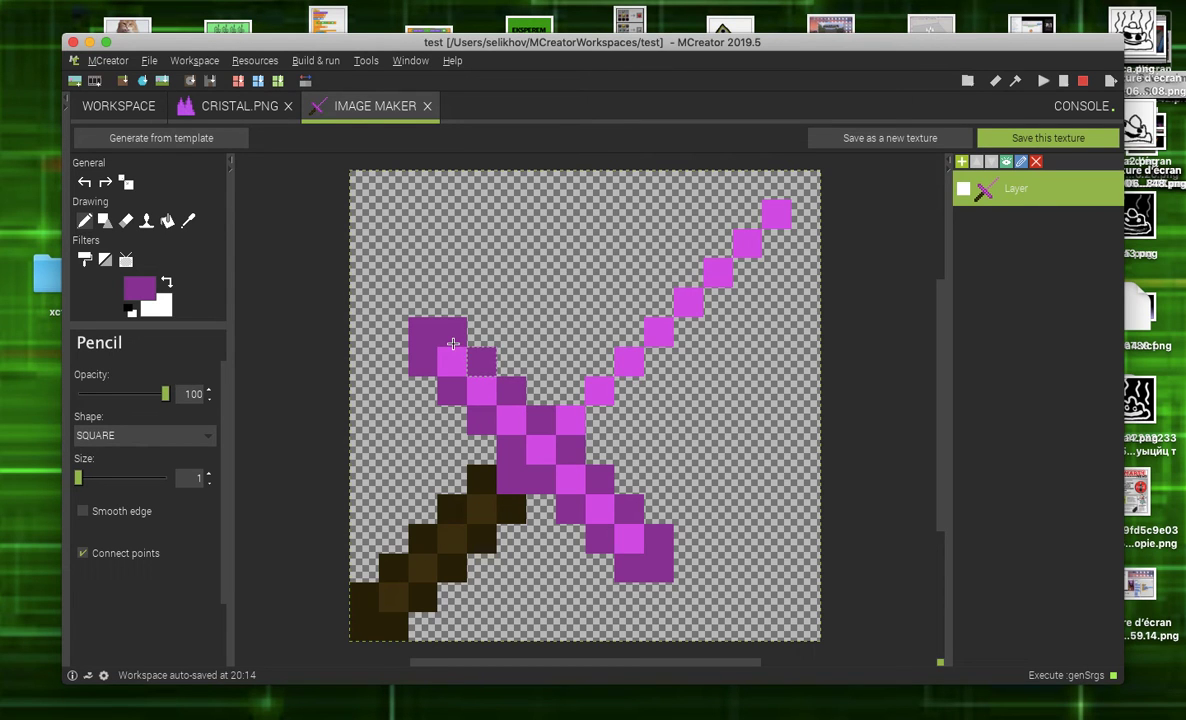
- Sample the brown from the handle and recolour the dark purple pixel where the handle meets the crossguard
left_click(188, 219)
left_click(482, 503)
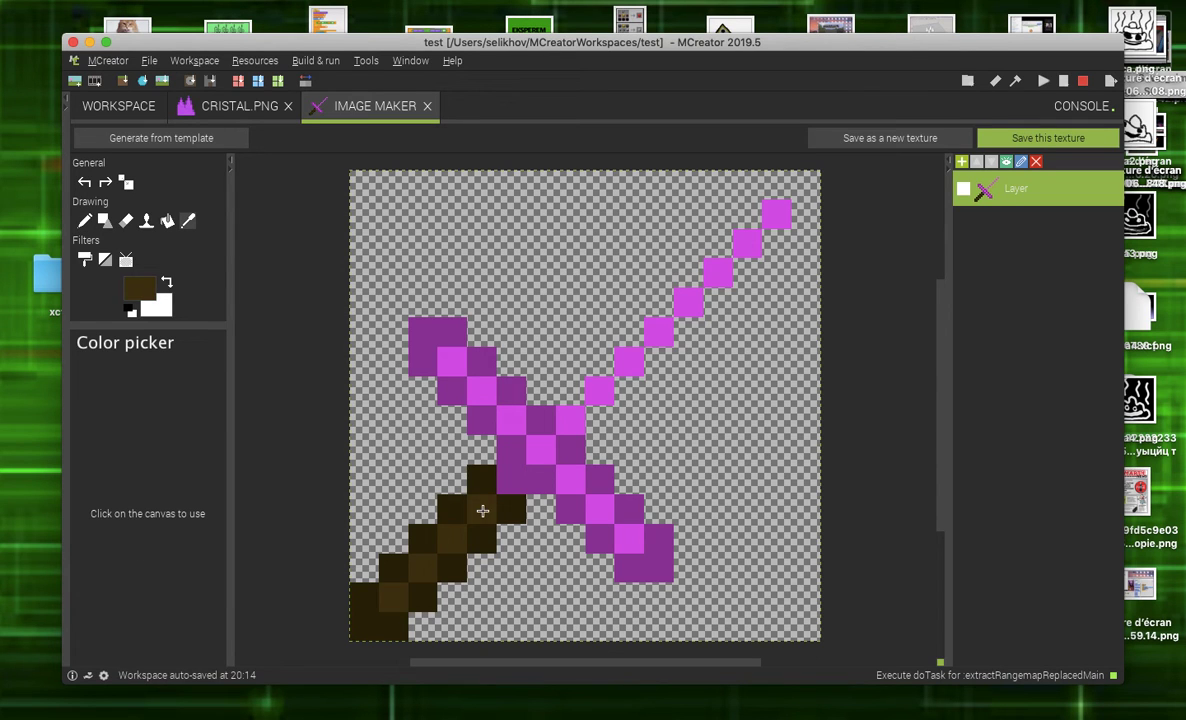
left_click(84, 220)
left_click(508, 478)
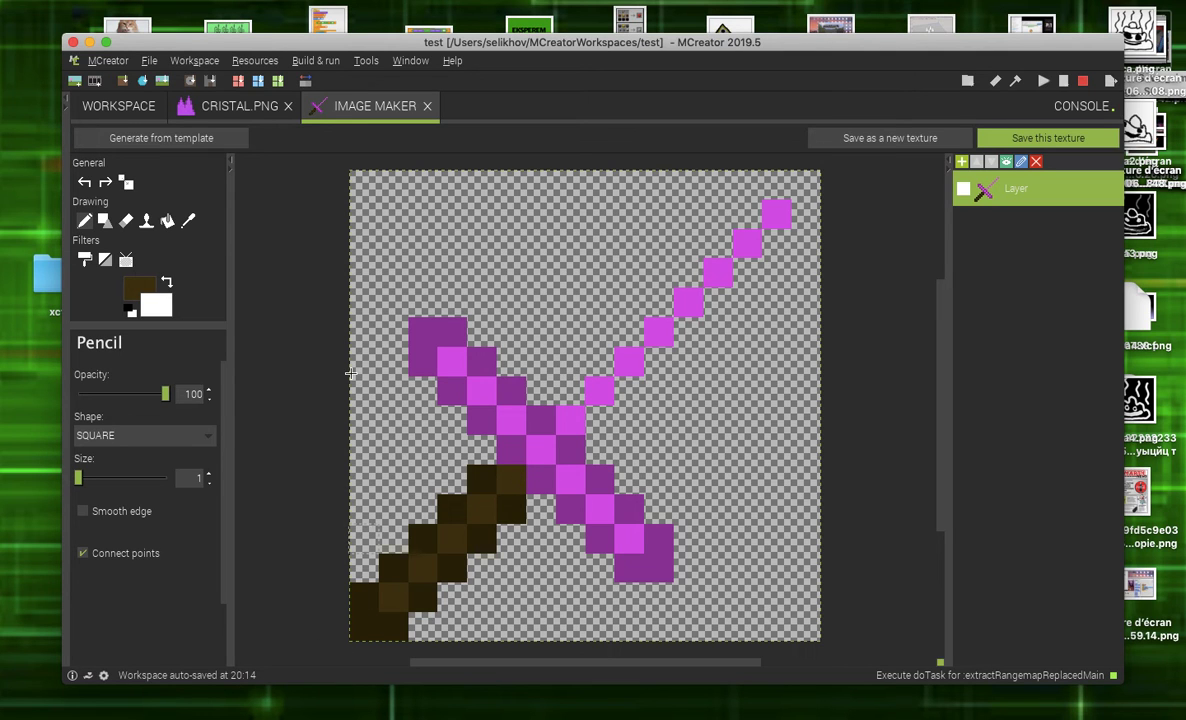
- Sample the crossguard's dark purple, set it to hue 299, saturation 92, value 68, and outline both sides of the magenta blade
left_click(188, 221)
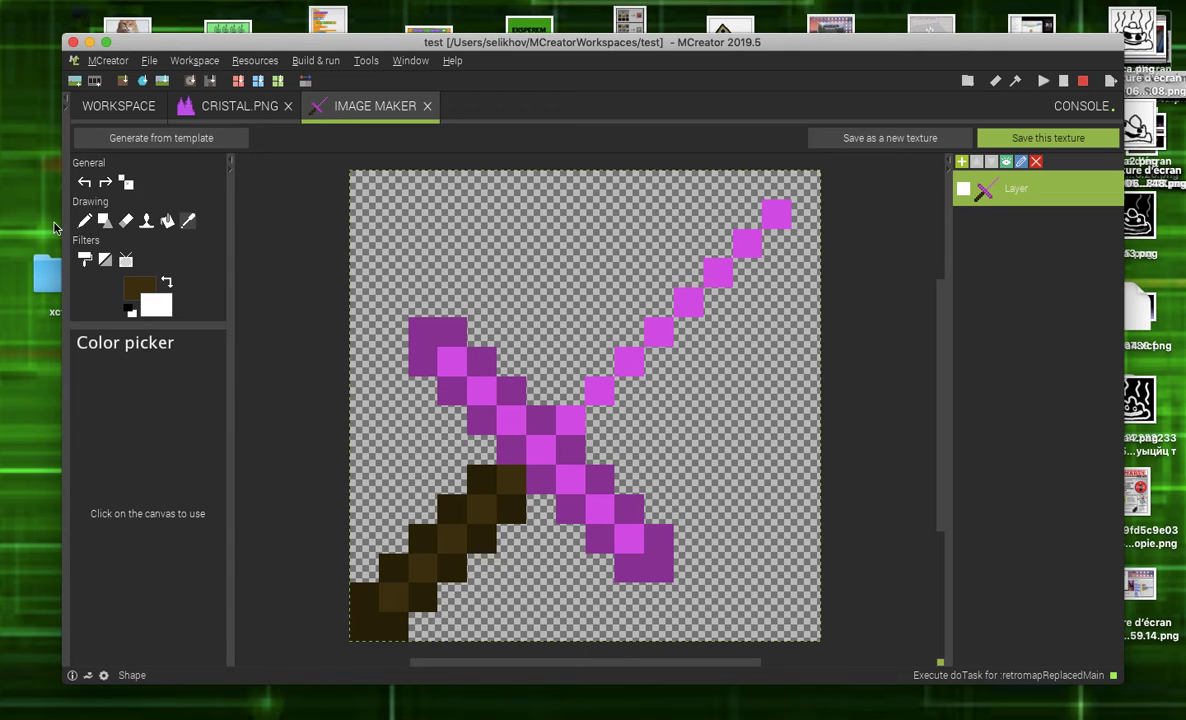
left_click(84, 221)
left_click(188, 221)
left_click(482, 371)
left_click(84, 221)
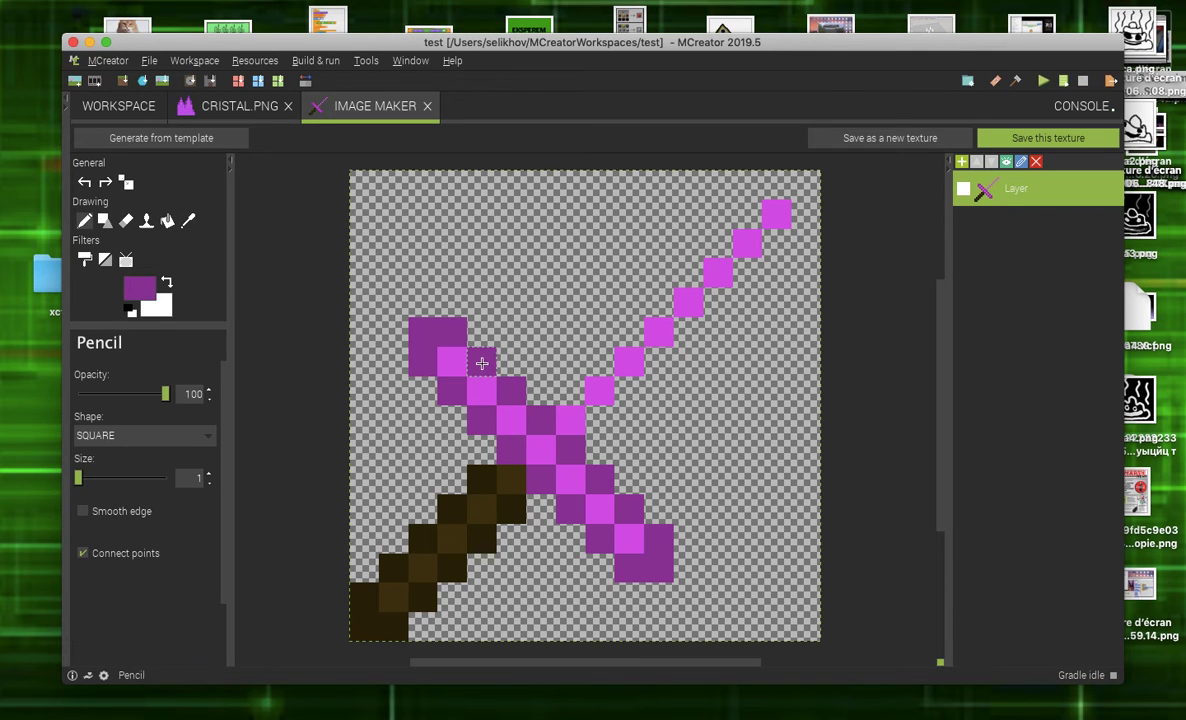
left_click(142, 289)
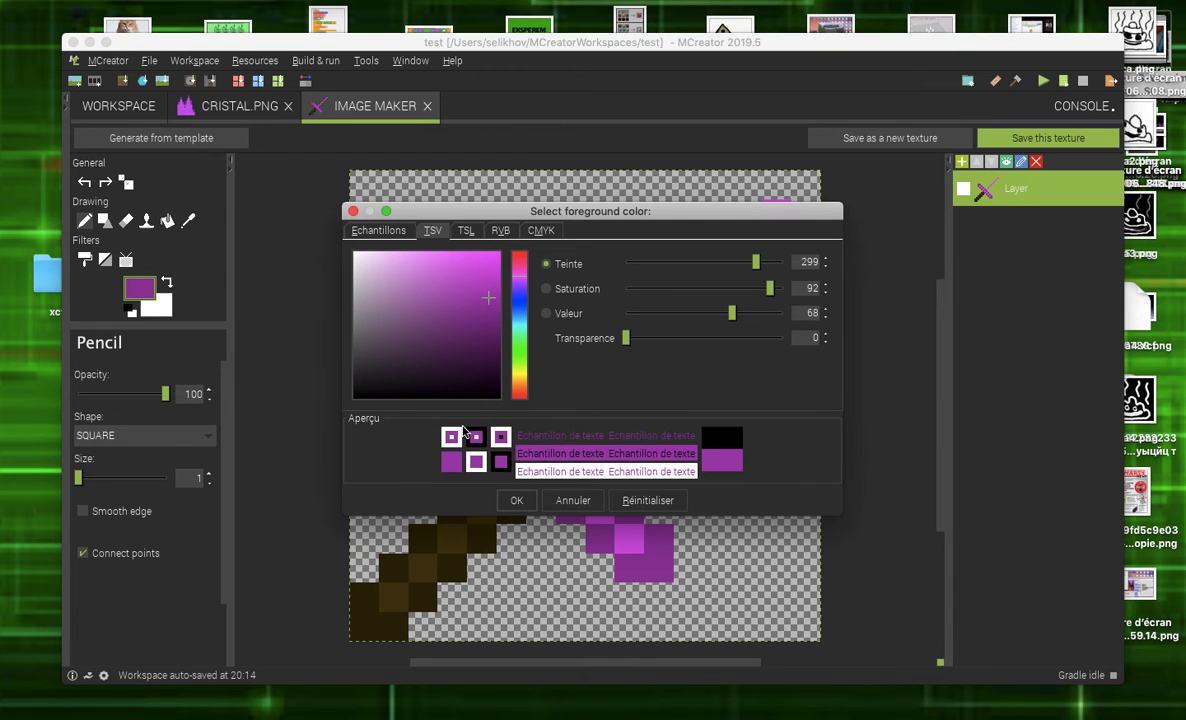
left_click(514, 499)
mouse_move(570, 391)
left_mouse_down()
mouse_move(600, 421)
mouse_move(804, 215)
mouse_move(730, 232)
mouse_move(606, 349)
left_mouse_up()
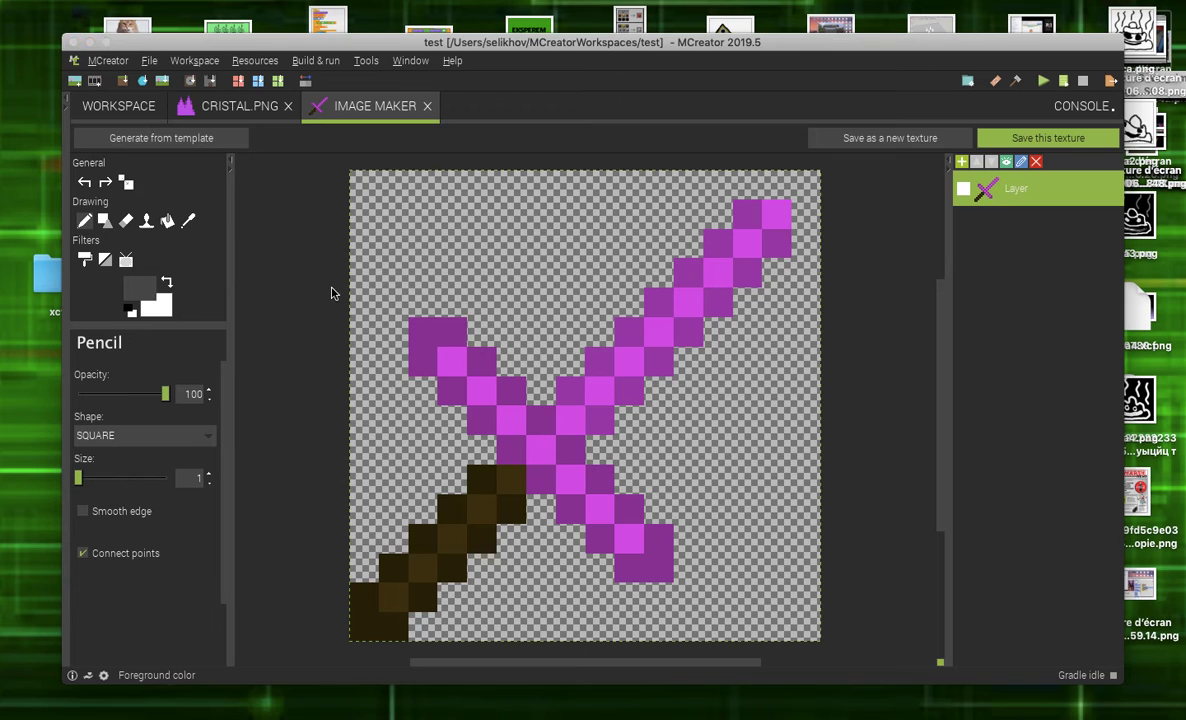
- Darken the purple to value 53 and draw the blade's outer border on both sides up to the canvas's upper-right corner, undoing stray strokes
left_click(140, 288)
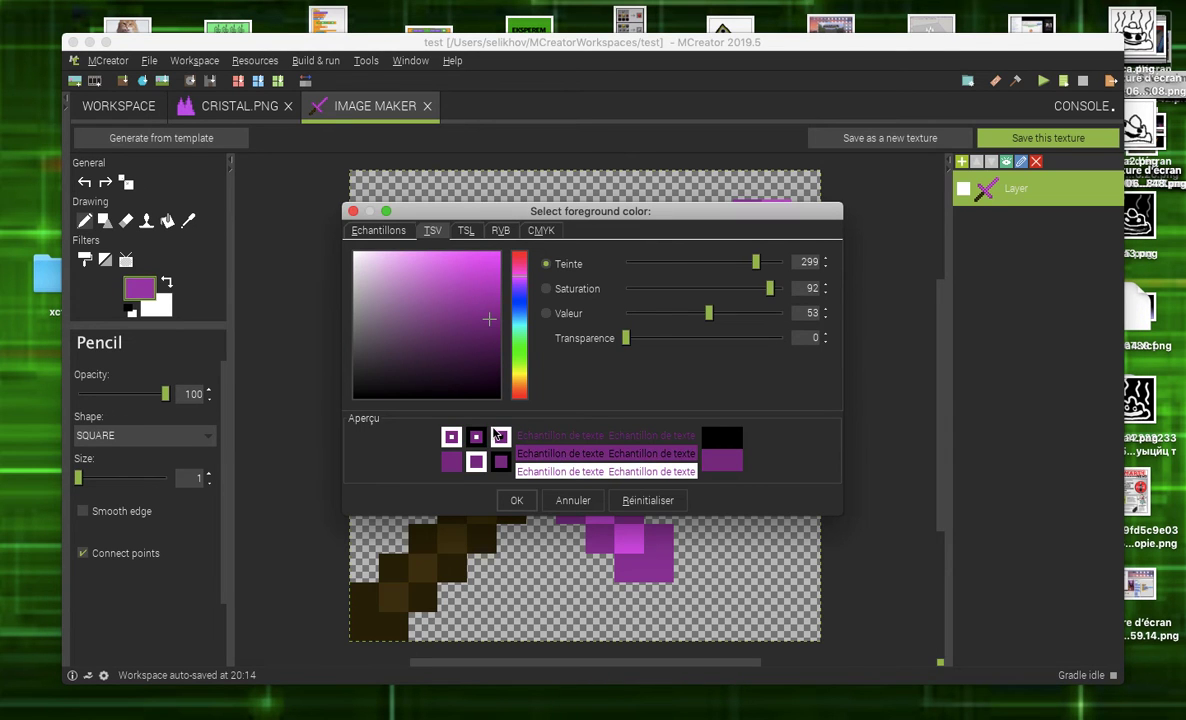
left_click(516, 500)
left_click_drag(626, 426, 658, 392)
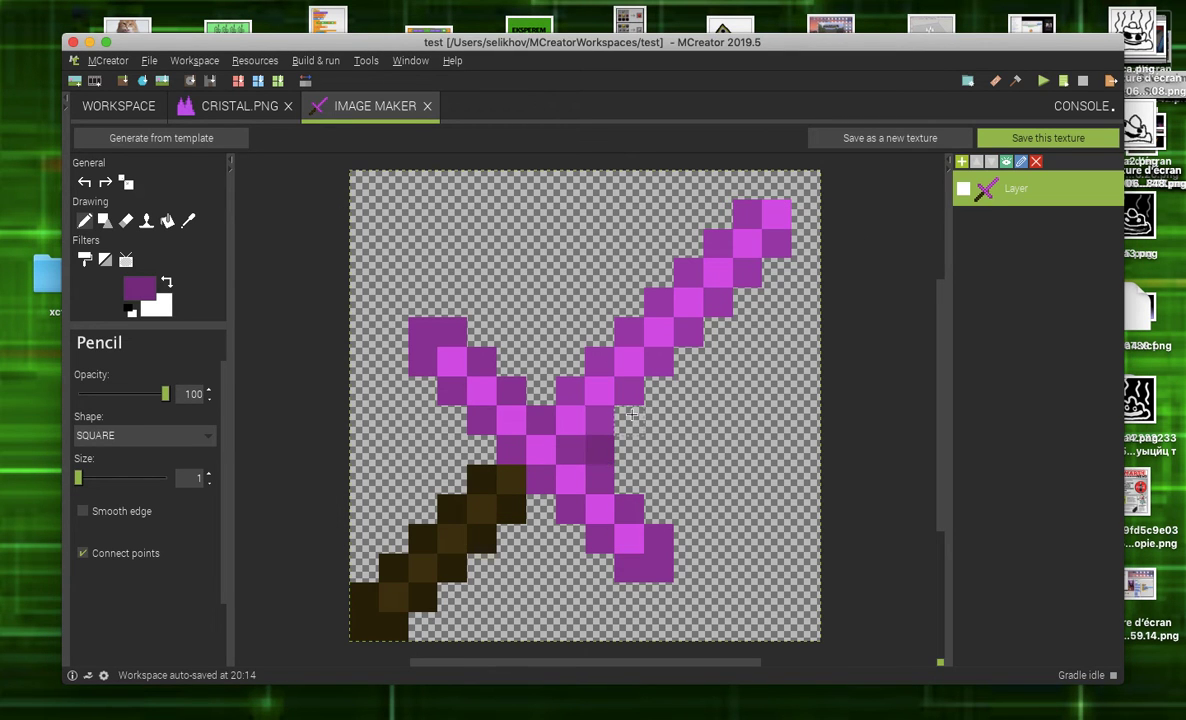
left_click(84, 181)
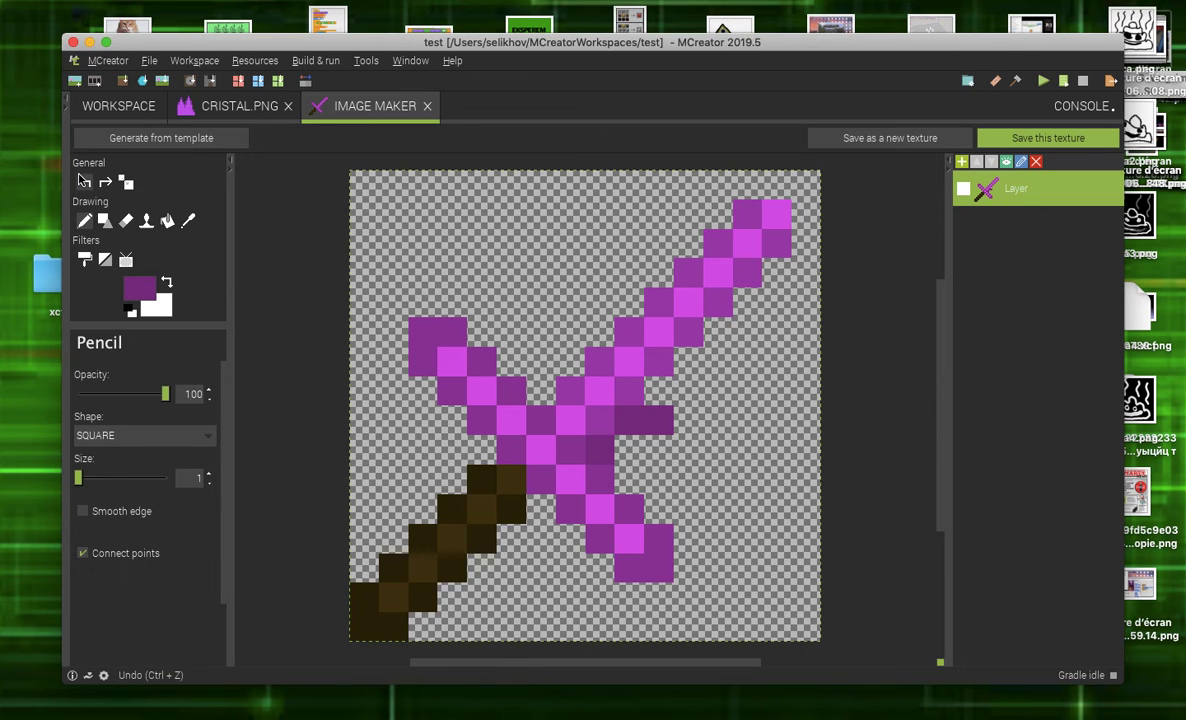
left_click_drag(636, 414, 697, 353)
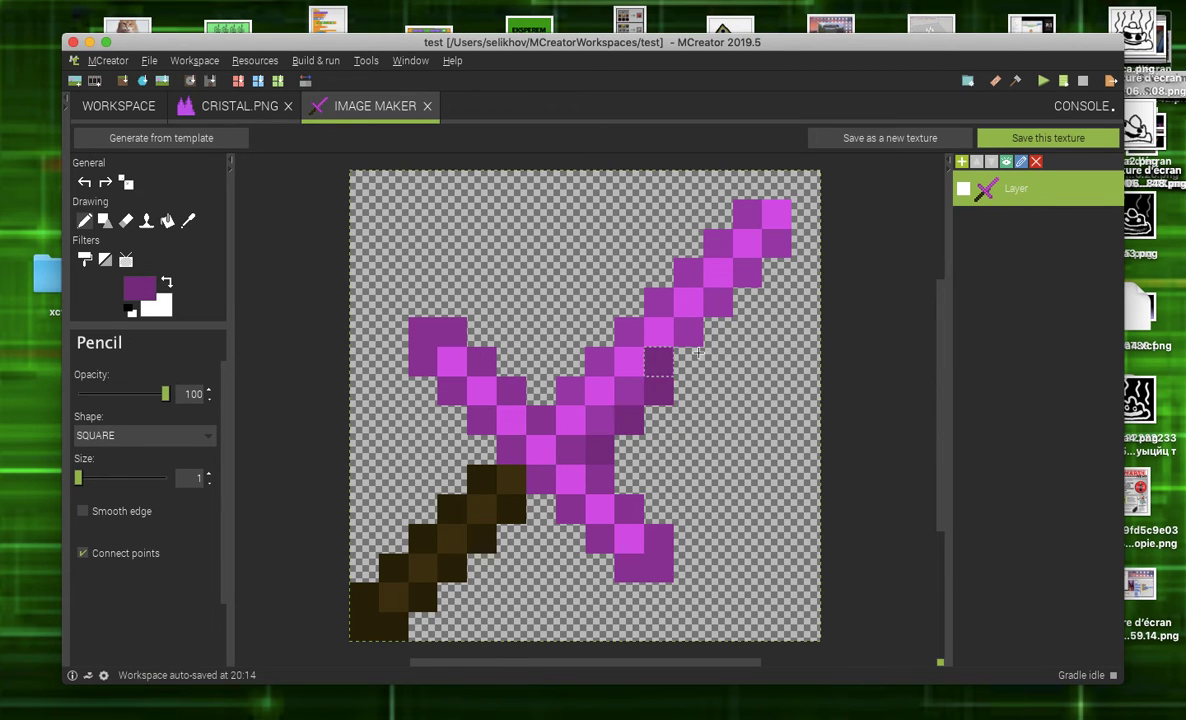
left_click(84, 181)
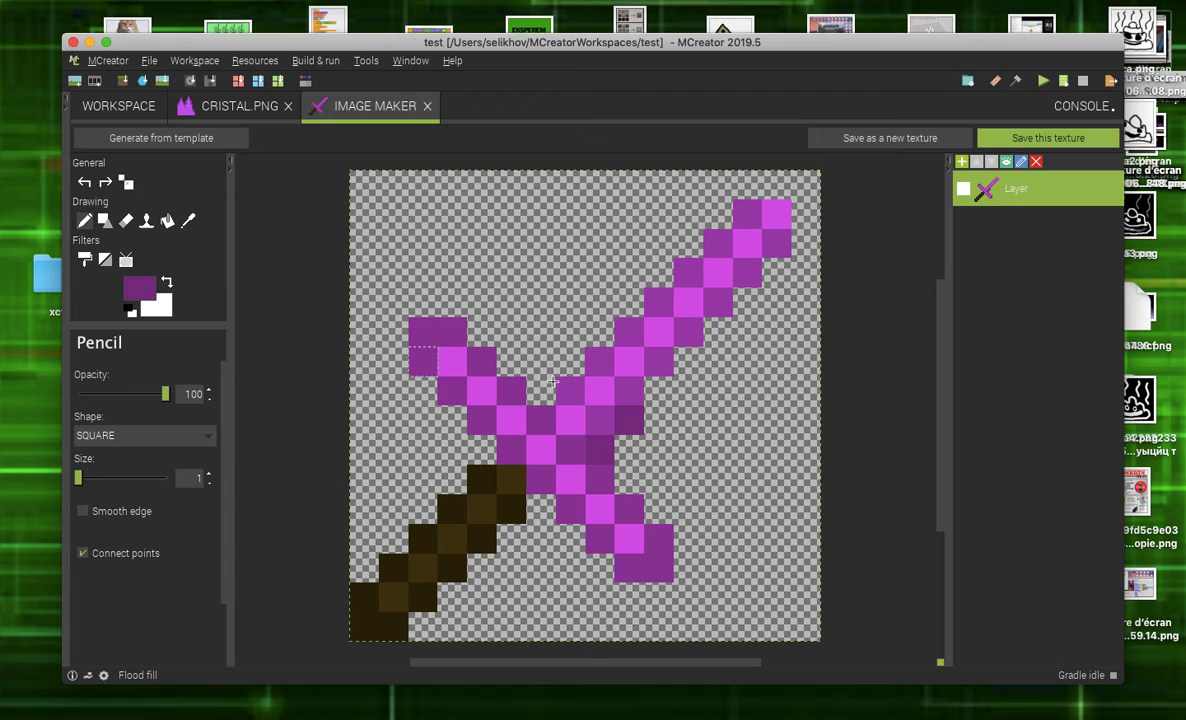
mouse_move(664, 386)
left_mouse_down()
mouse_move(790, 245)
mouse_move(806, 215)
mouse_move(795, 185)
mouse_move(733, 190)
mouse_move(558, 377)
mouse_move(502, 364)
left_mouse_up()
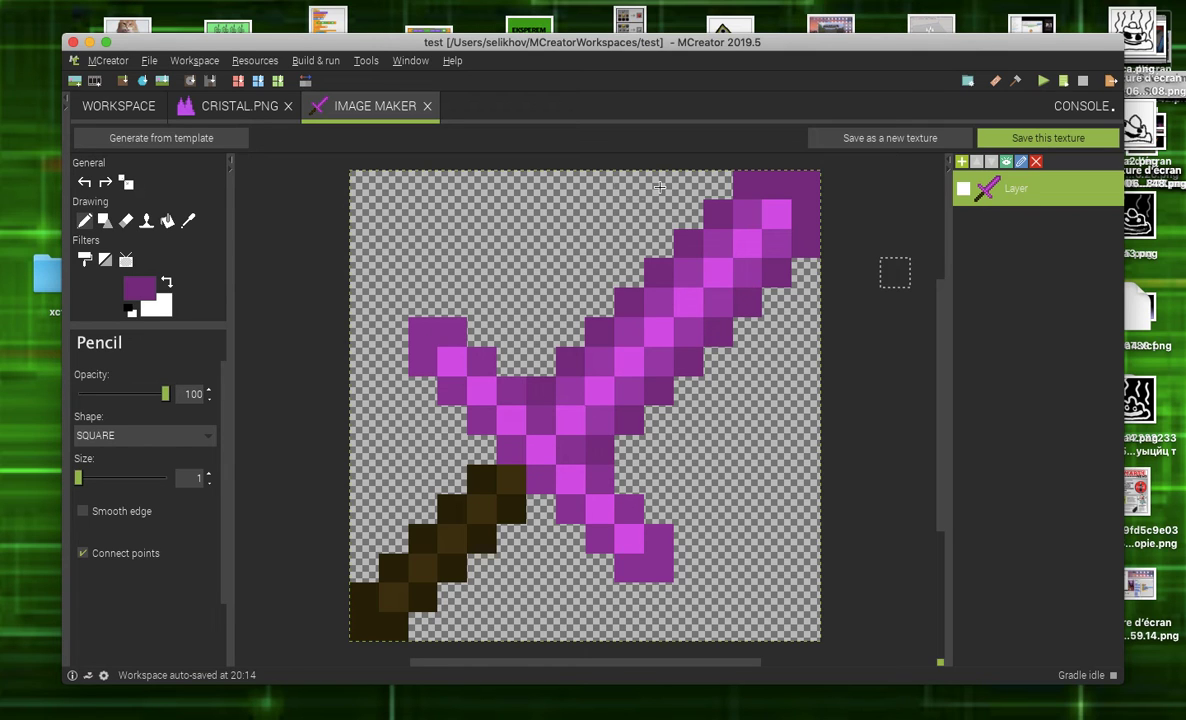
- Save the sword drawing as an item texture named cristalsword
left_click(1059, 143)
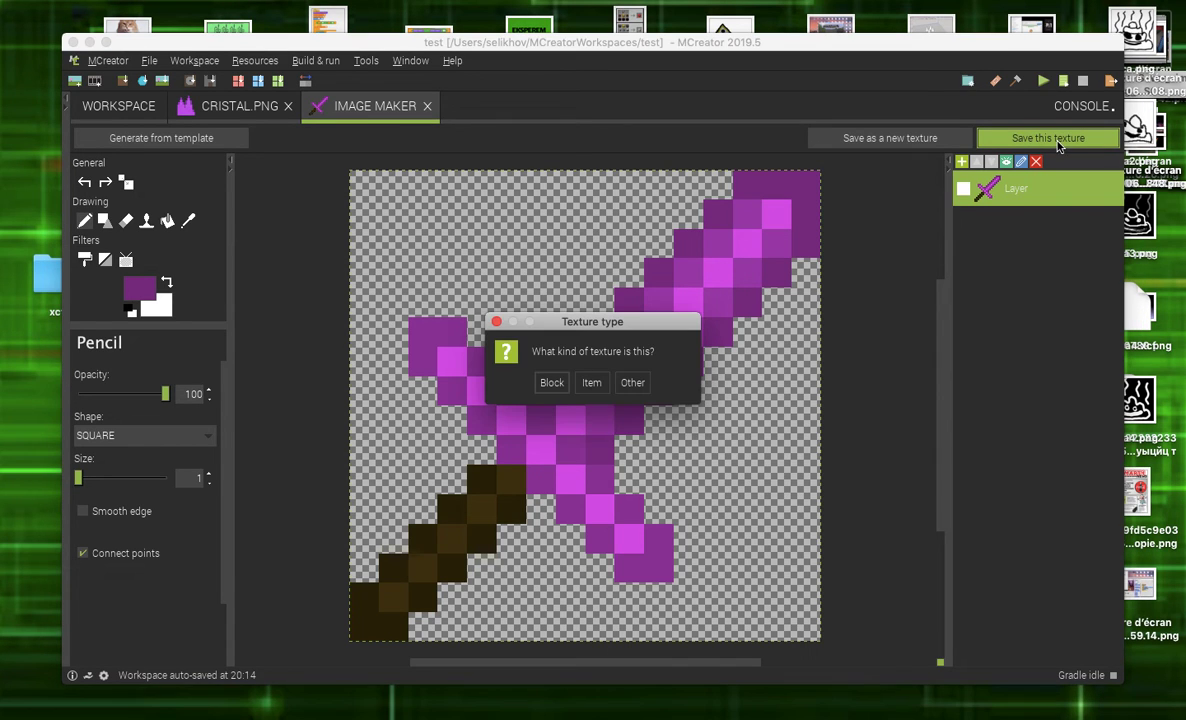
left_click(589, 385)
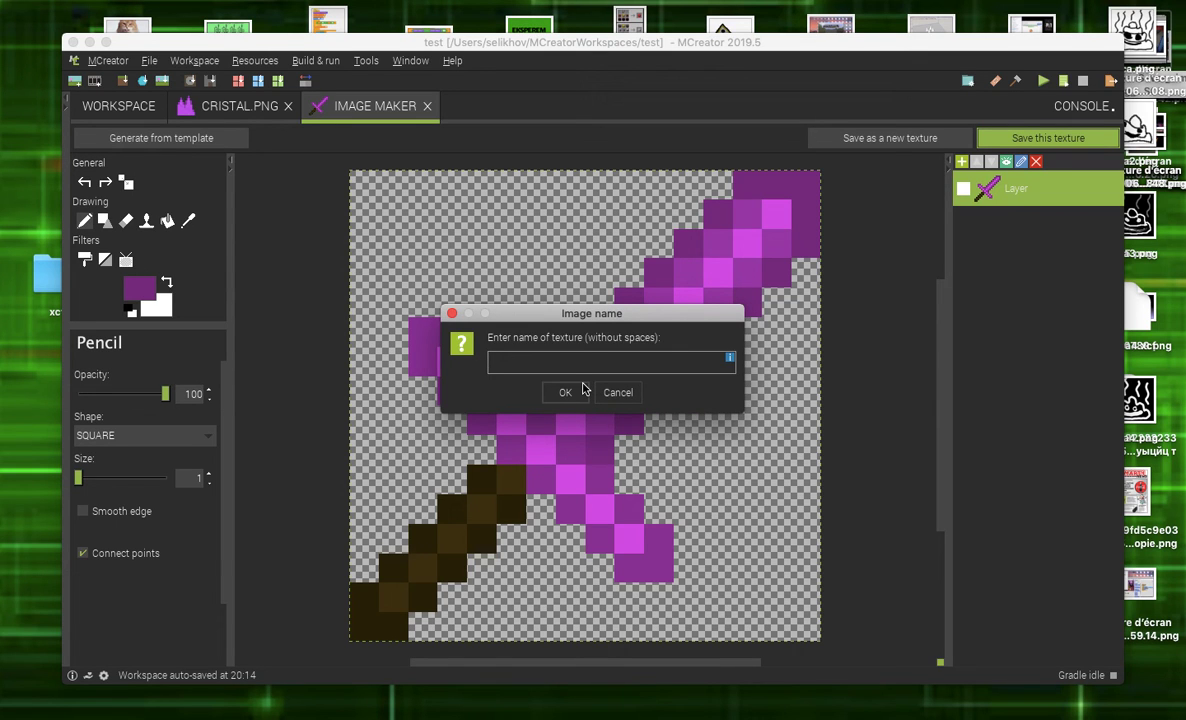
type("C")
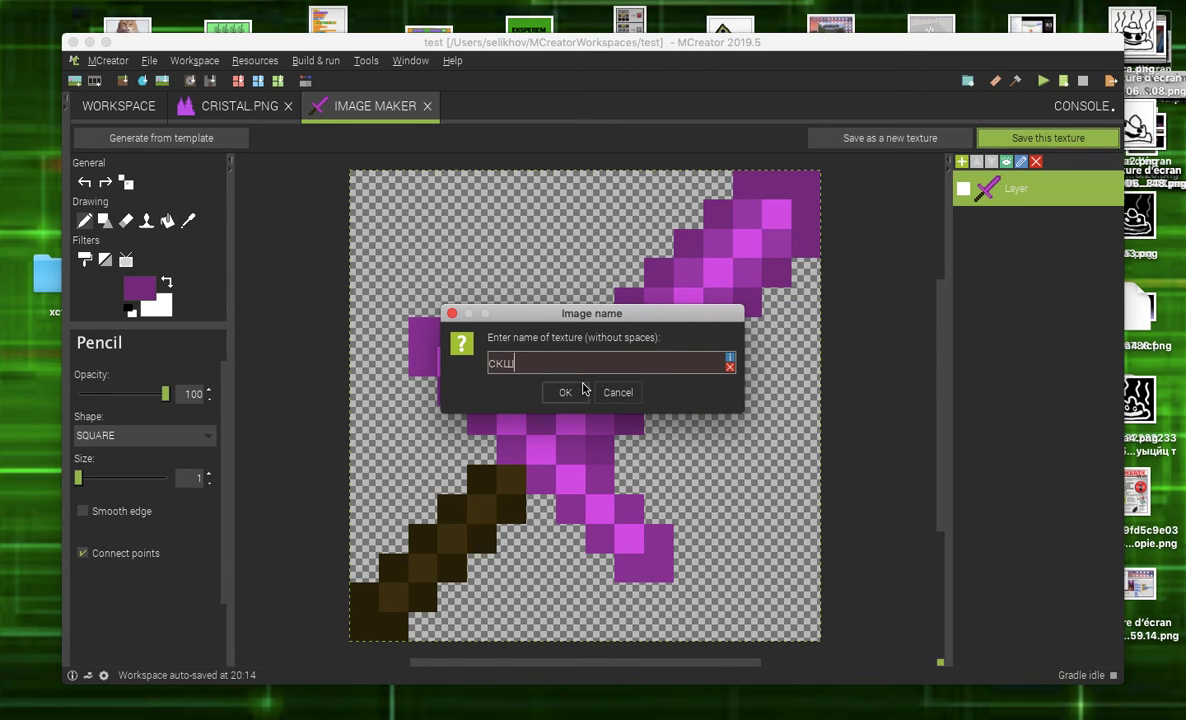
type("cristals")
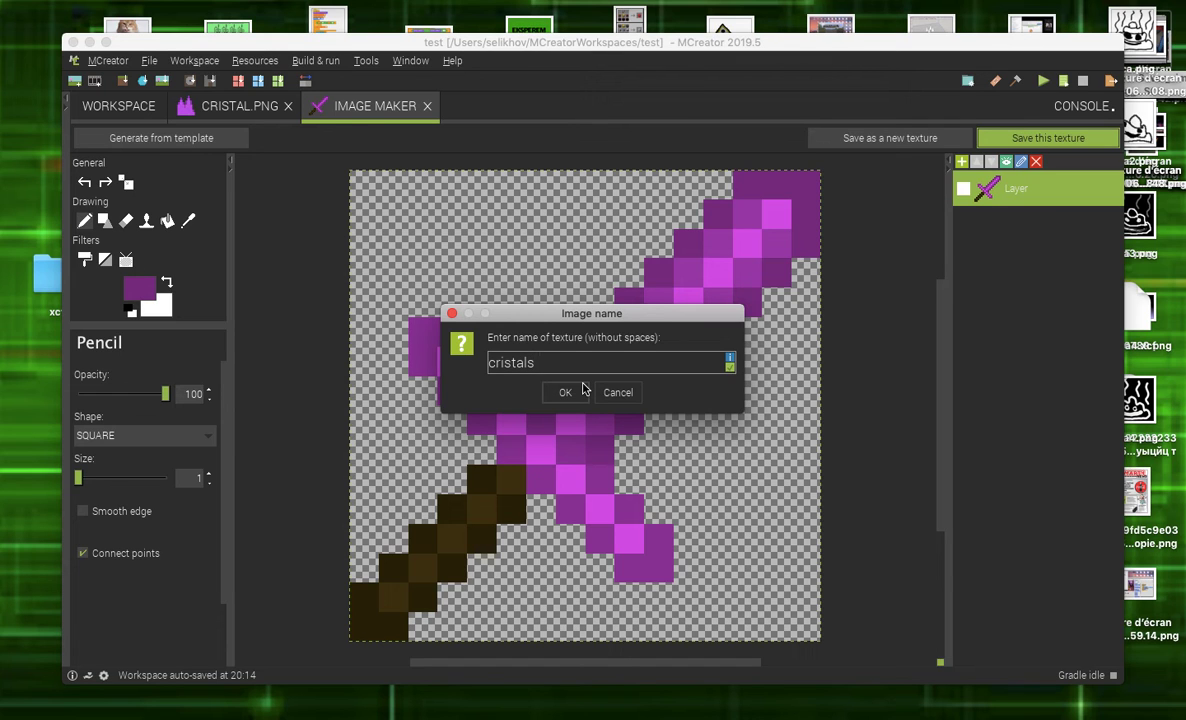
type("vord")
key("BackSpace")
type("w")
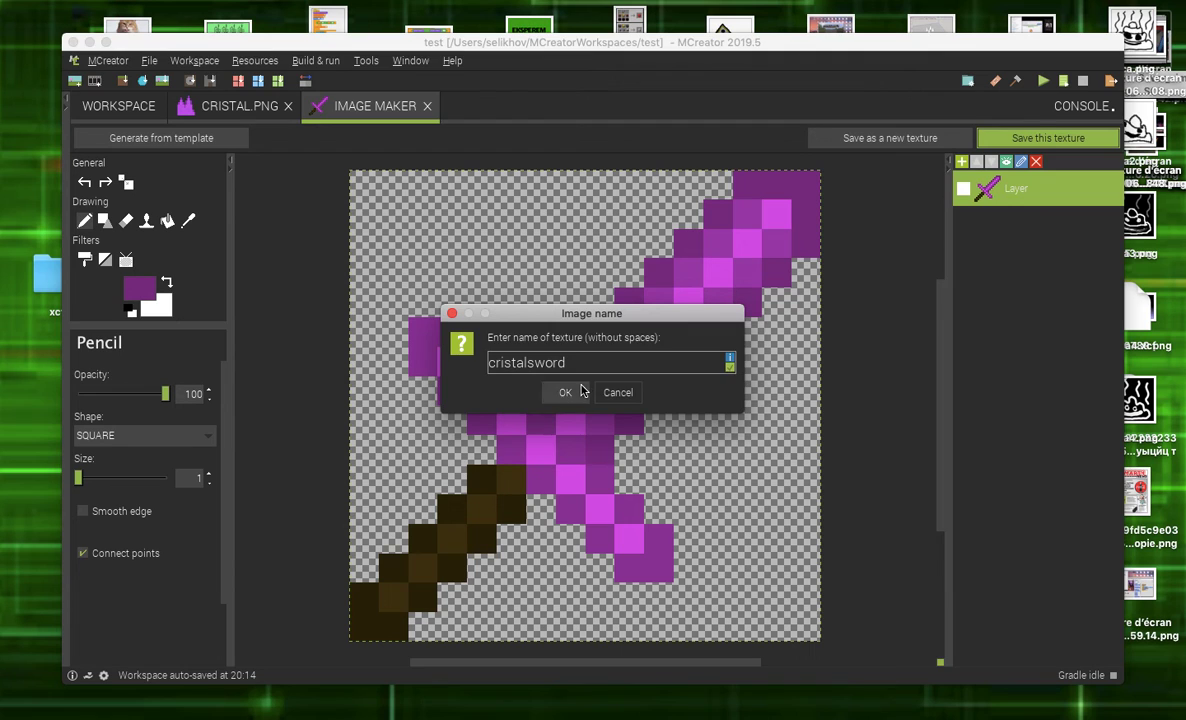
left_click(578, 392)
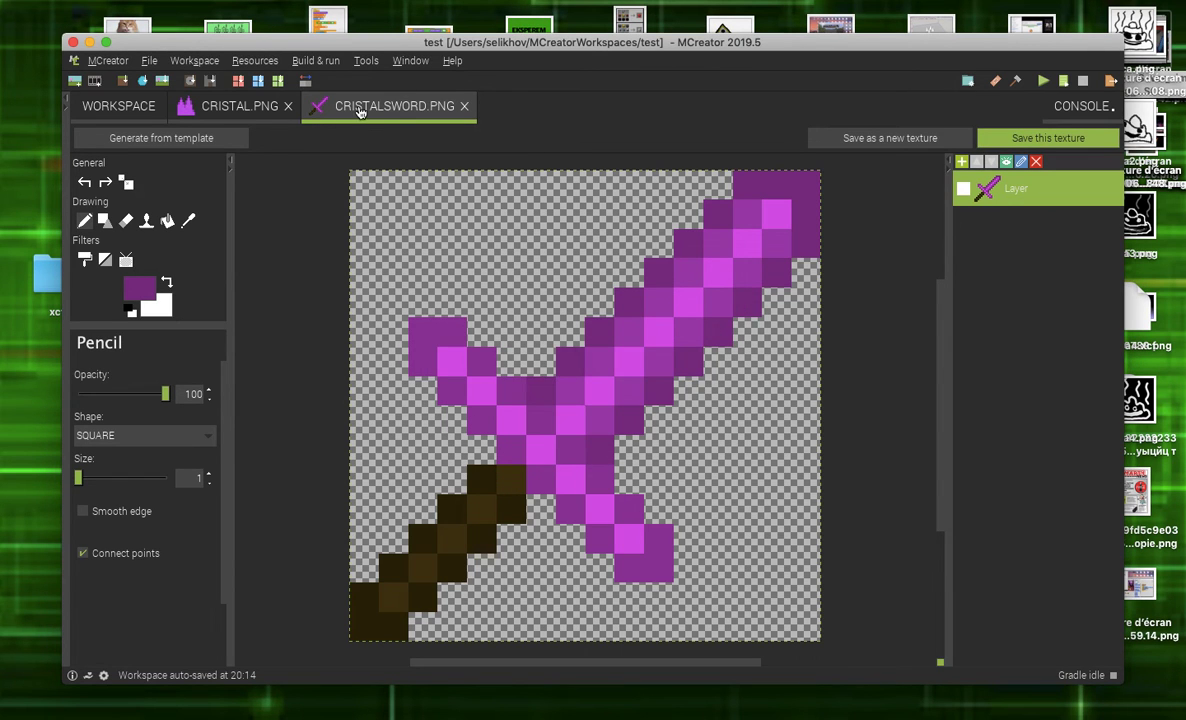
- Start adding a new Tool mod element to the workspace
left_click(119, 106)
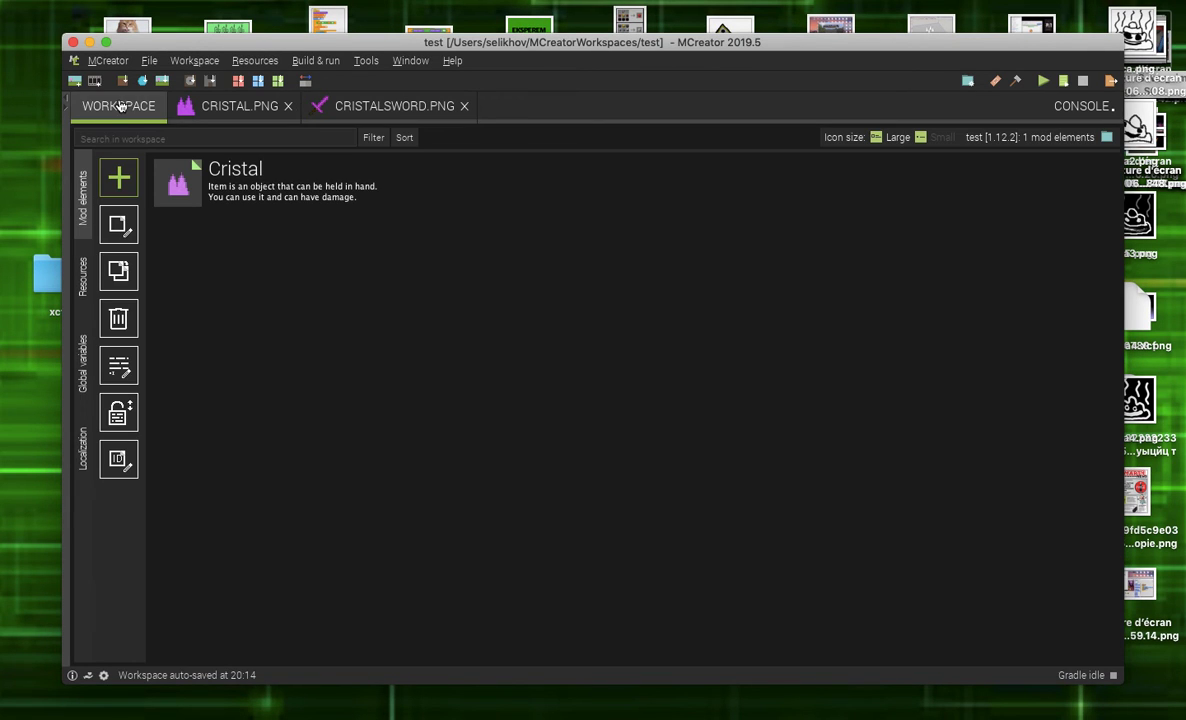
left_click(124, 174)
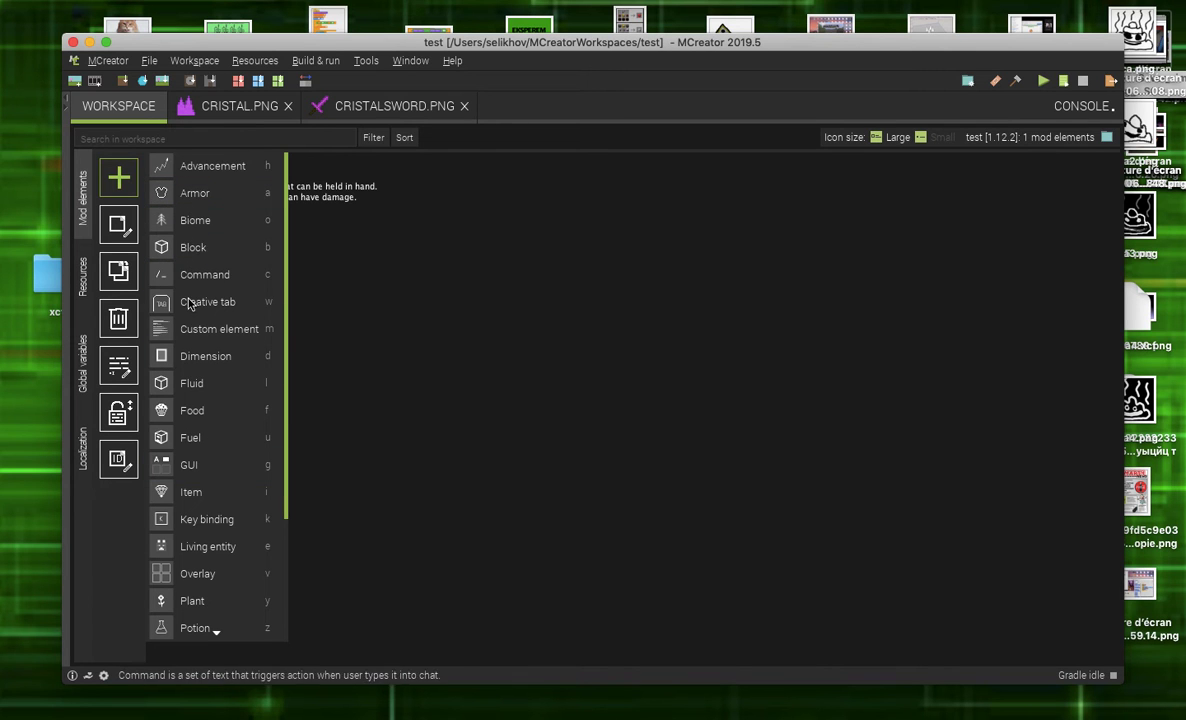
scroll(203, 425, "down", 3)
scroll(210, 474, "down", 3)
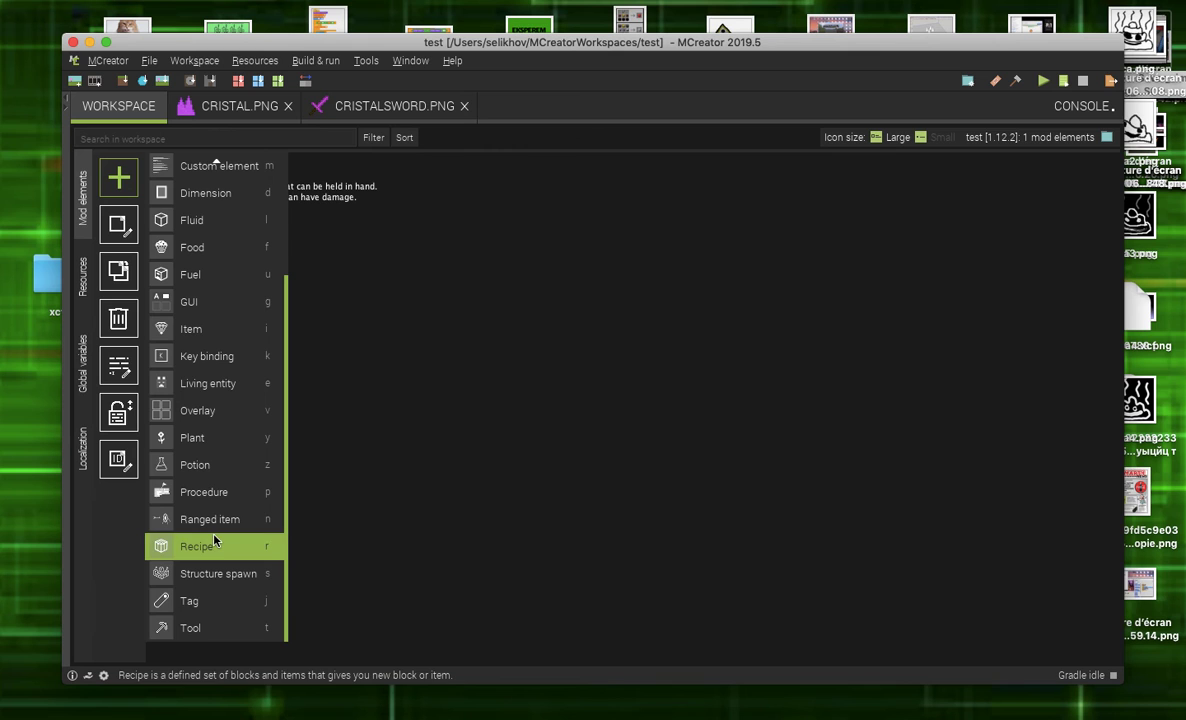
left_click(223, 633)
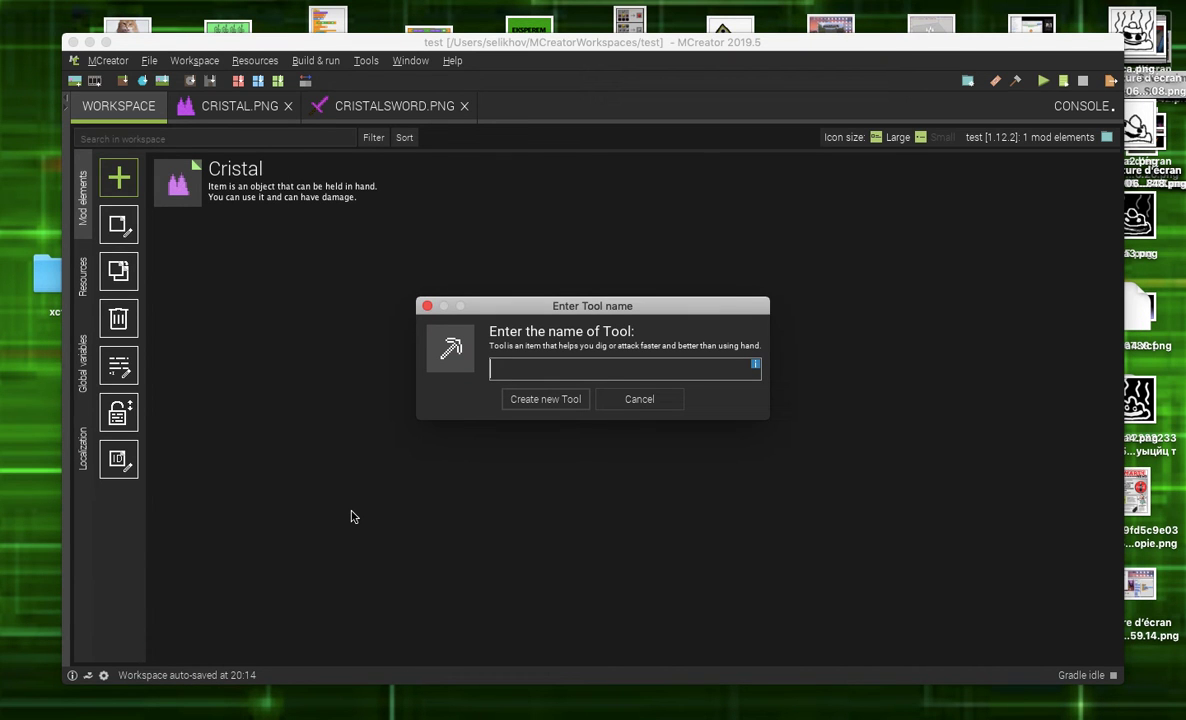
type("Cкшыейд")
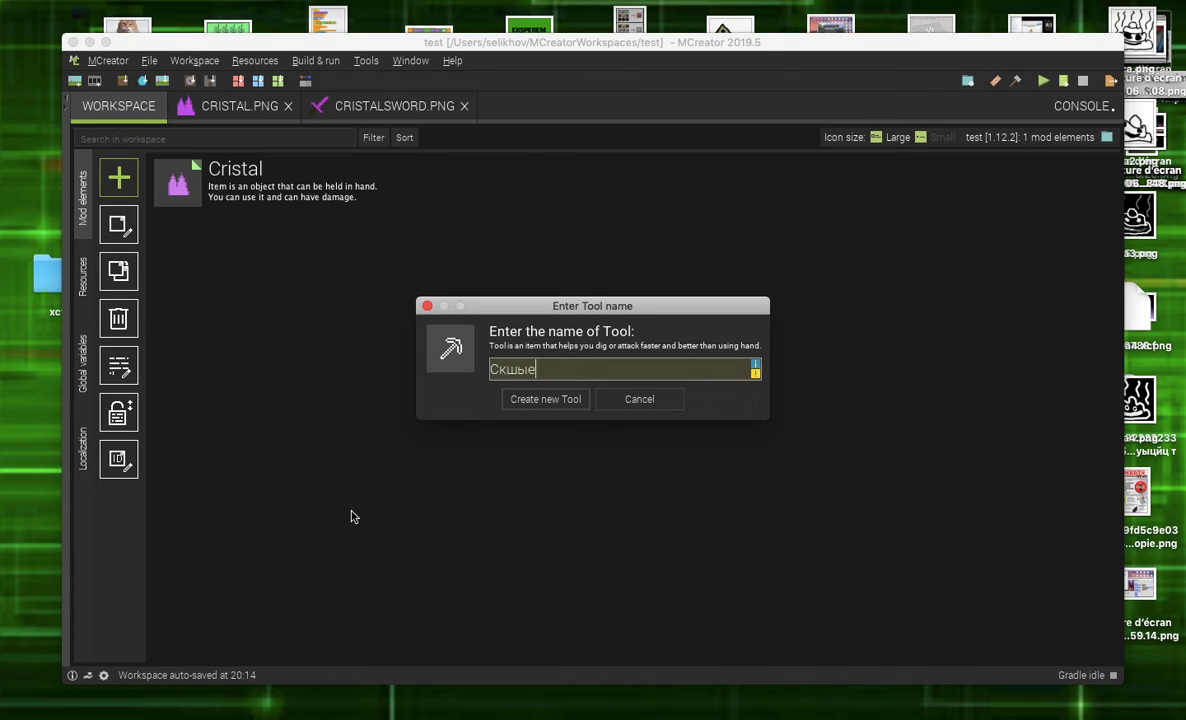
type(" ы")
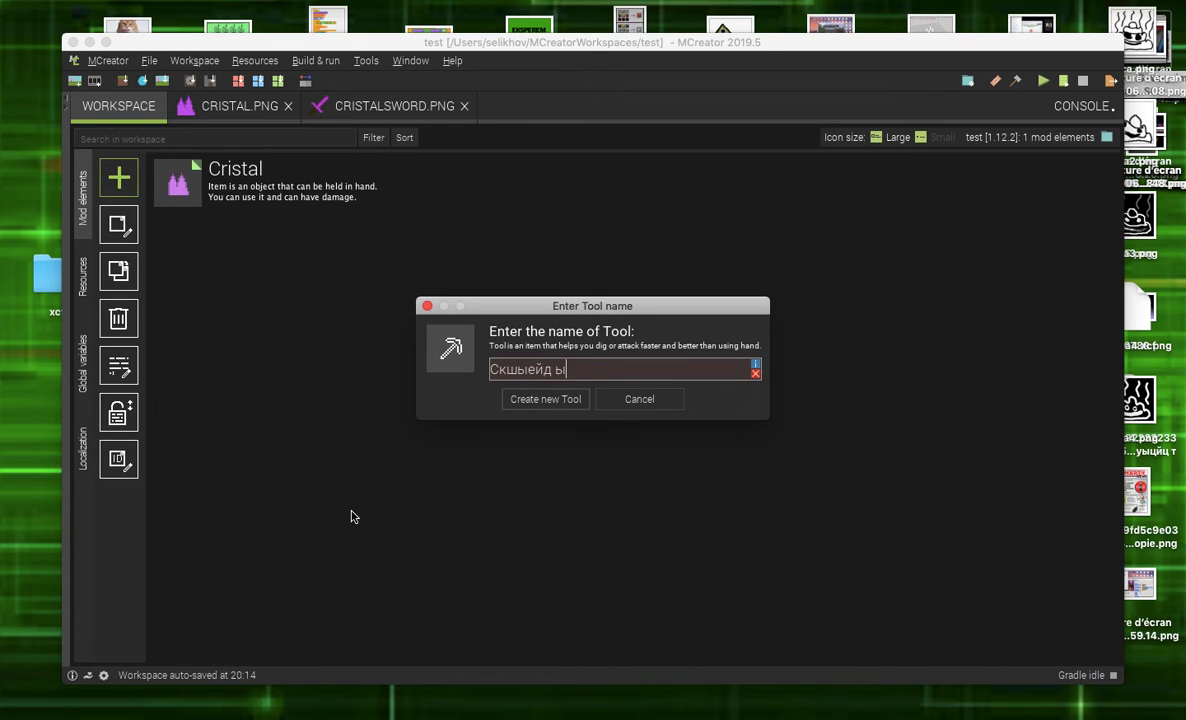
type("ящкв")
key("BackSpace")
key("BackSpace")
key("BackSpace")
key("BackSpace")
key("BackSpace")
key("BackSpace")
key("BackSpace")
key("BackSpace")
key("BackSpace")
key("BackSpace")
key("BackSpace")
key("BackSpace")
key("BackSpace")
- Name the new tool Cristalsword, without a space, and create it
type("C")
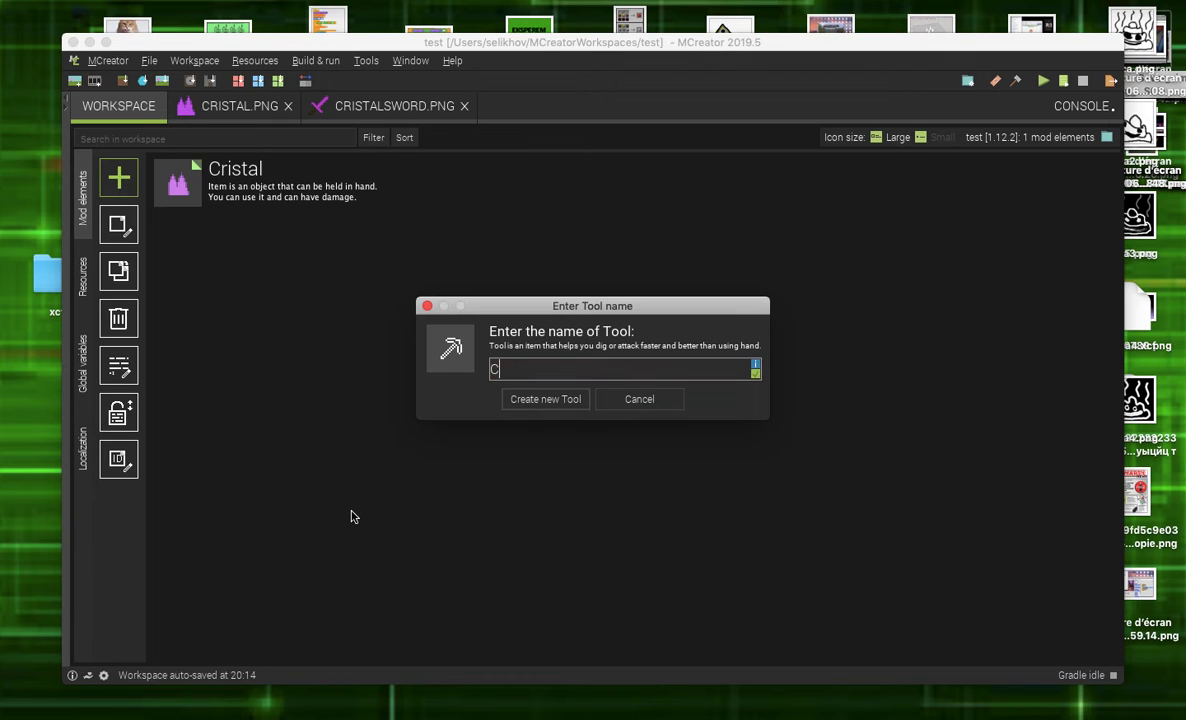
type("ristal sw")
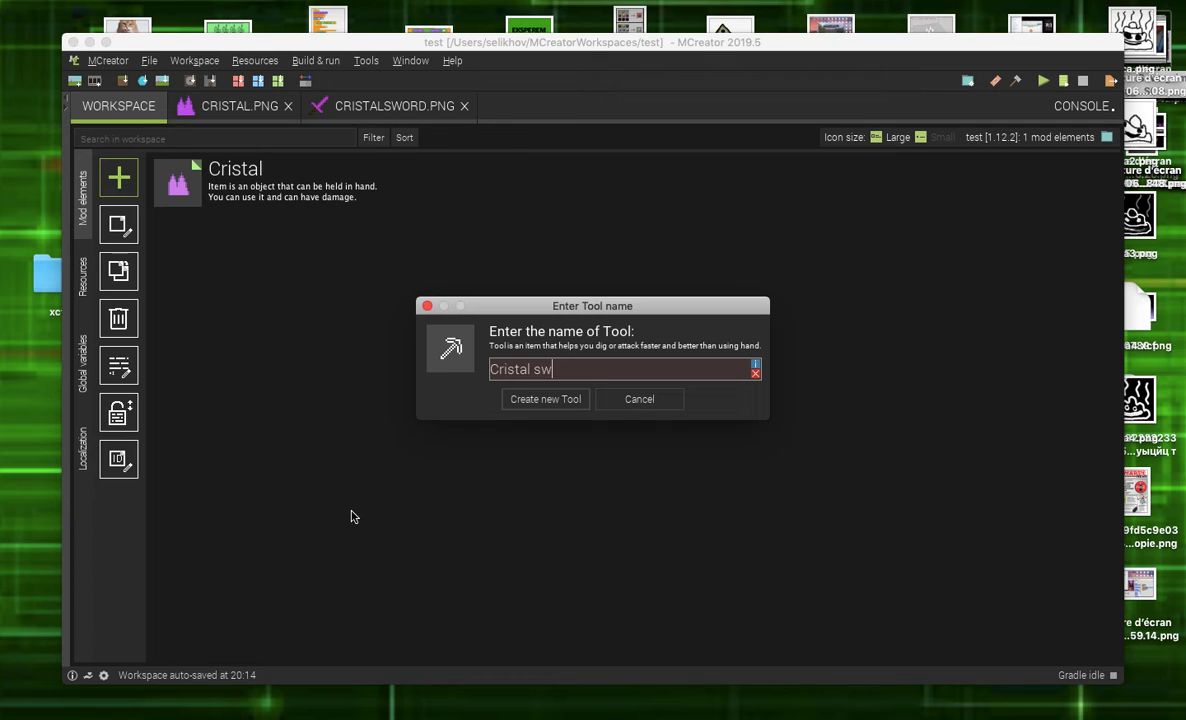
type("orsd")
key("alt+Left")
key("BackSpace")
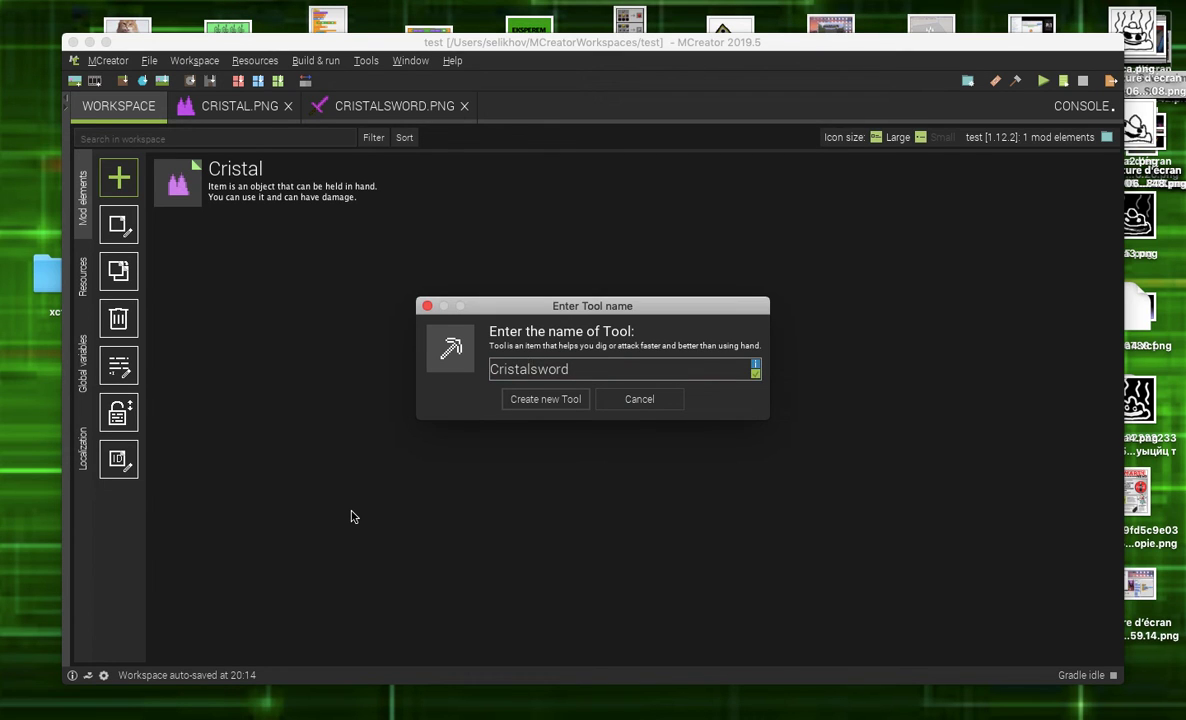
key("BackSpace")
type("_")
left_click(556, 408)
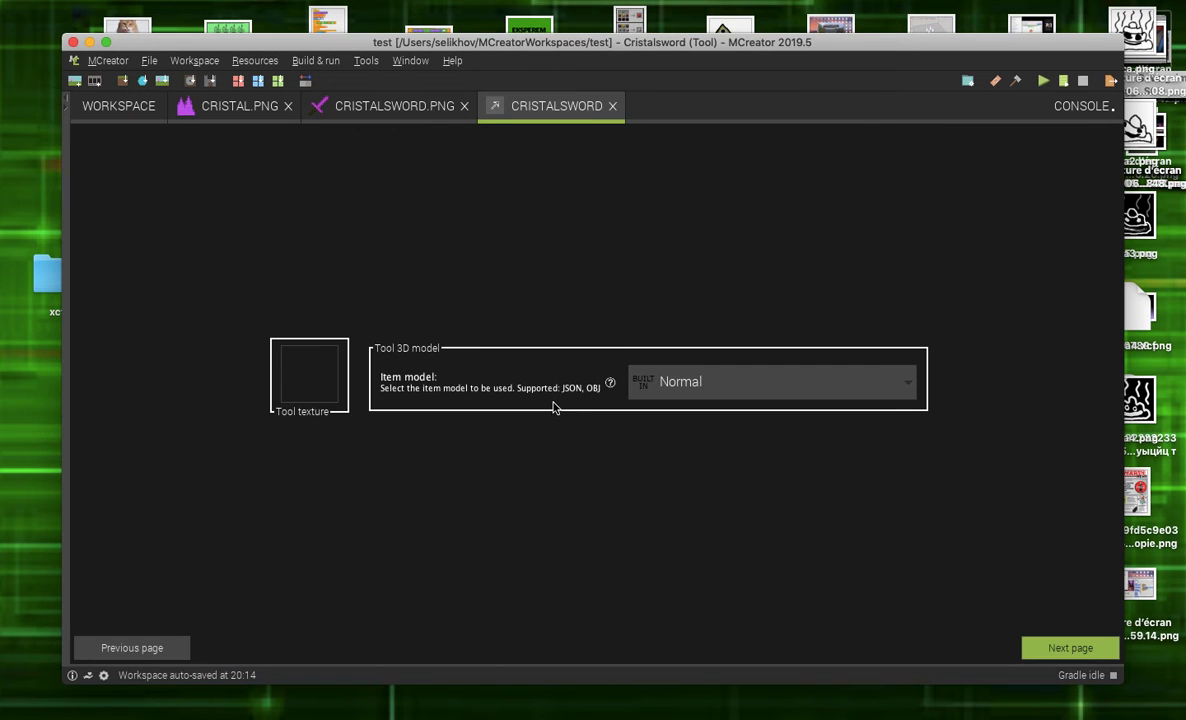
- Assign the purple sword texture to the tool, keep the Normal item model, and continue to its properties
left_click(285, 398)
left_click(291, 229)
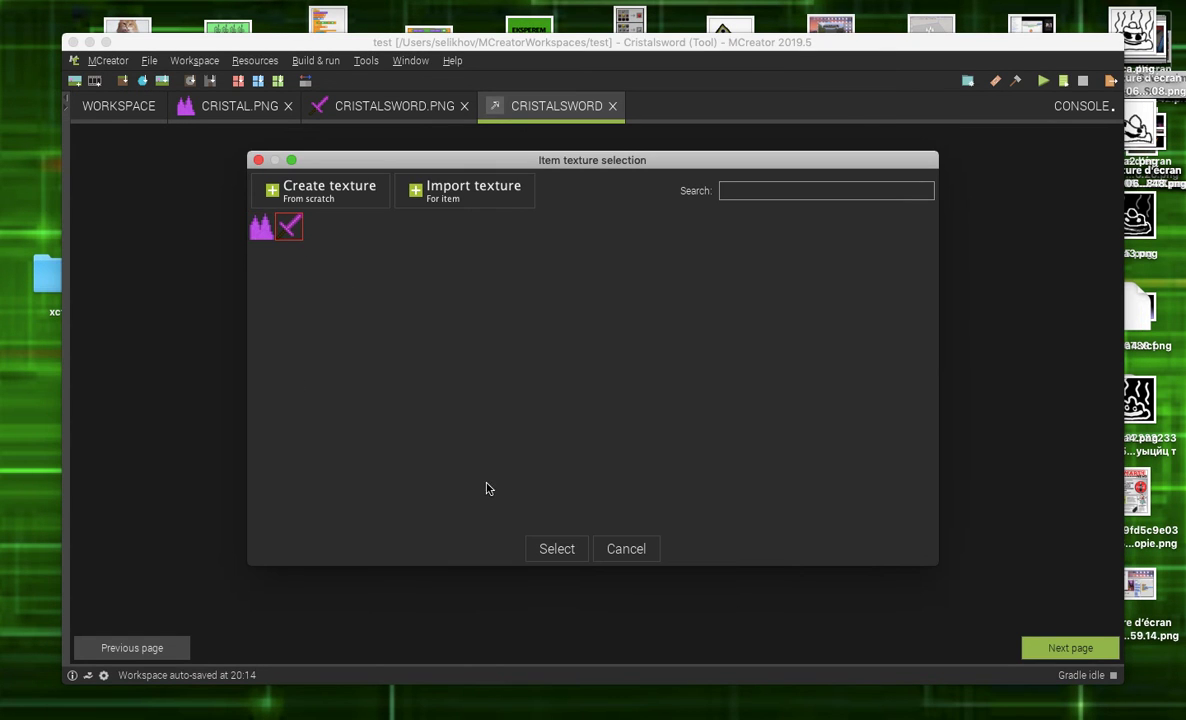
left_click(566, 550)
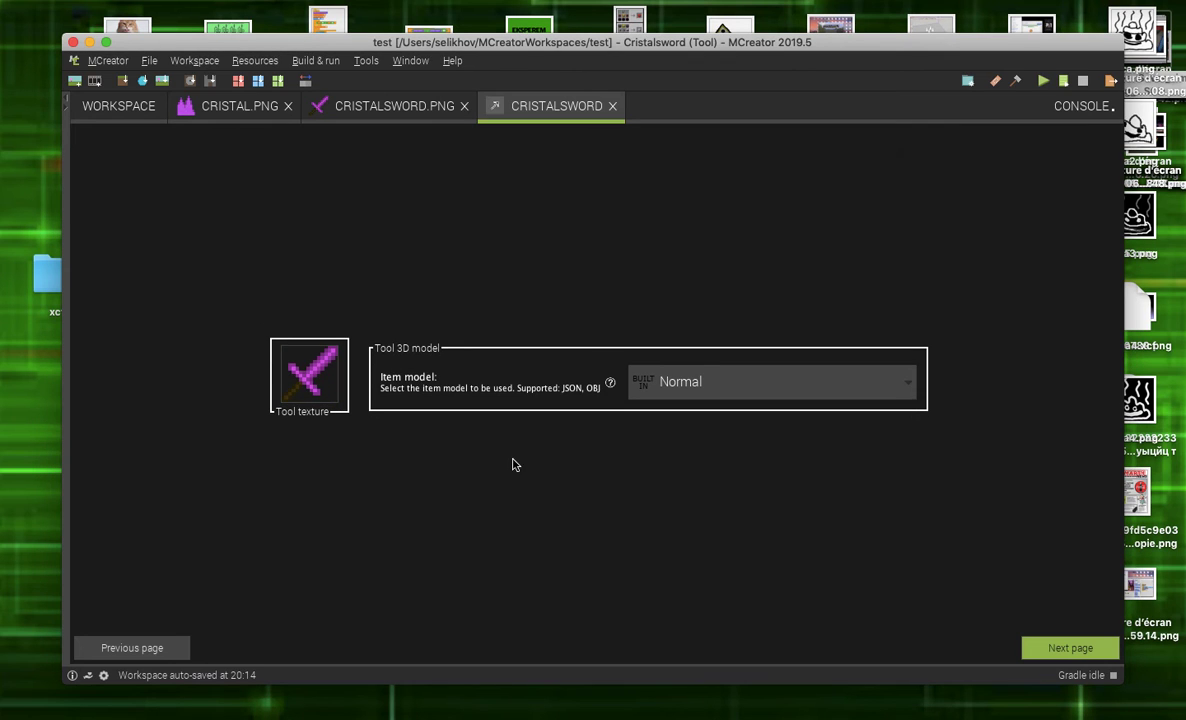
left_click(683, 376)
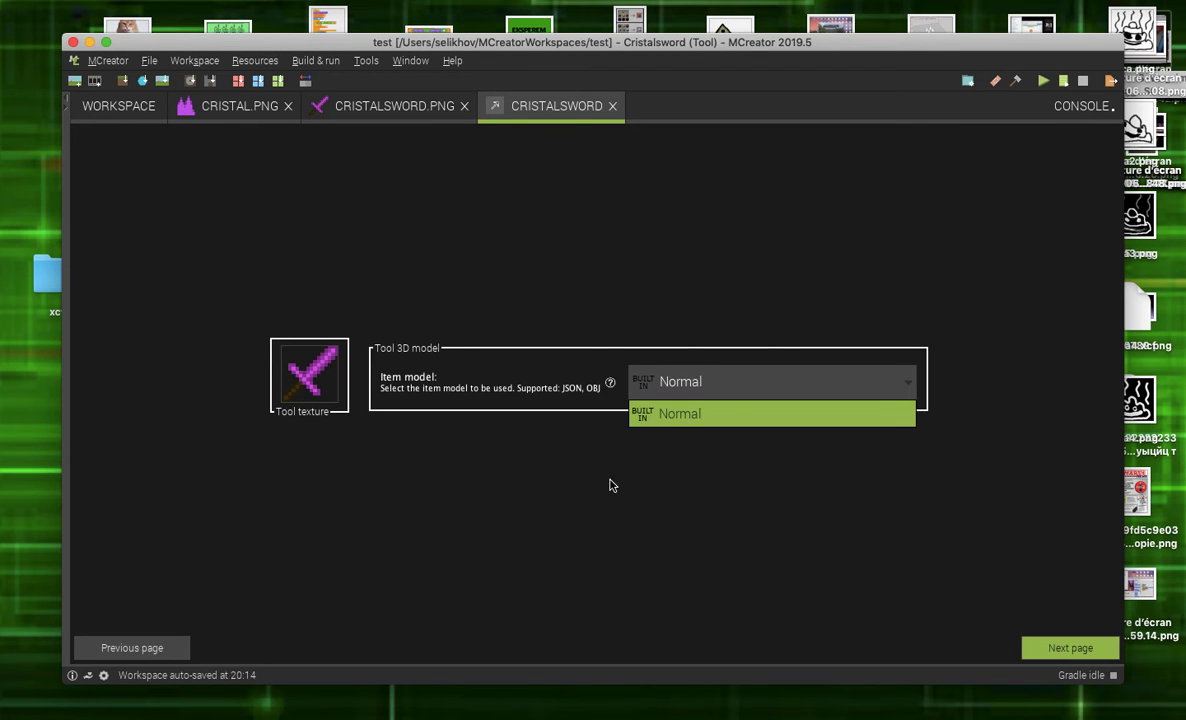
left_click(566, 455)
left_click(1062, 645)
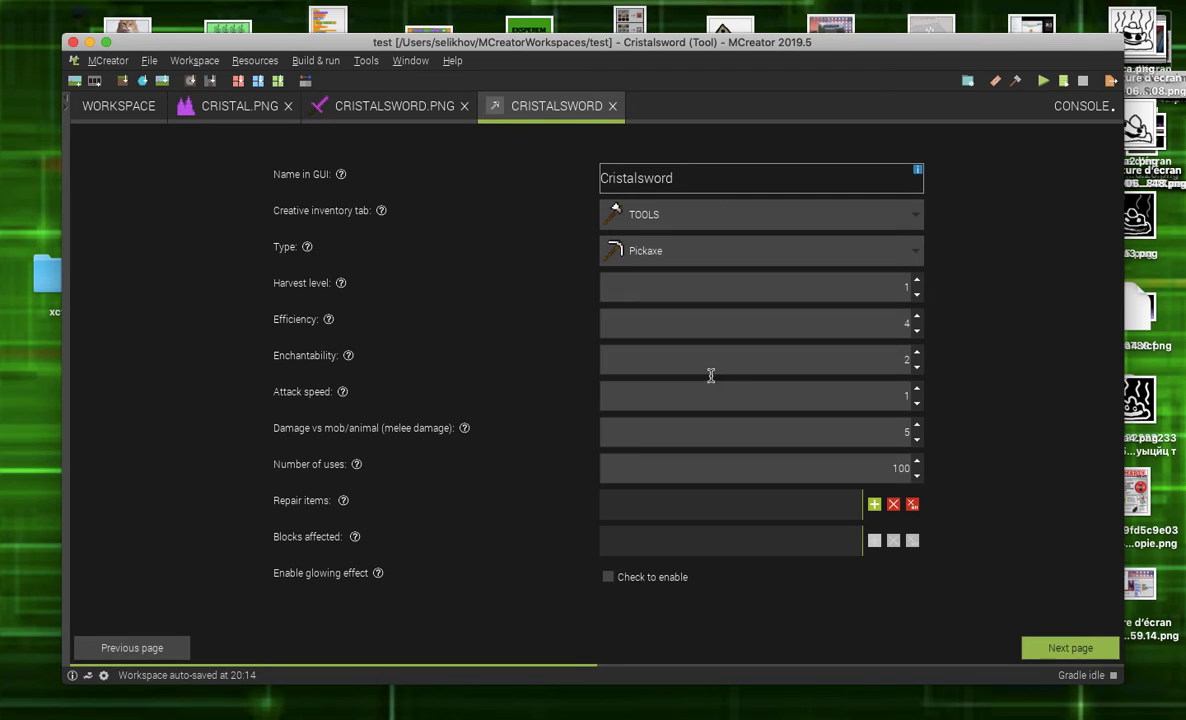
- Set the tool's in-game name to Cristal sword, its creative inventory tab to COMBAT and its type to Sword
left_click(640, 182)
left_click(648, 220)
left_click(667, 344)
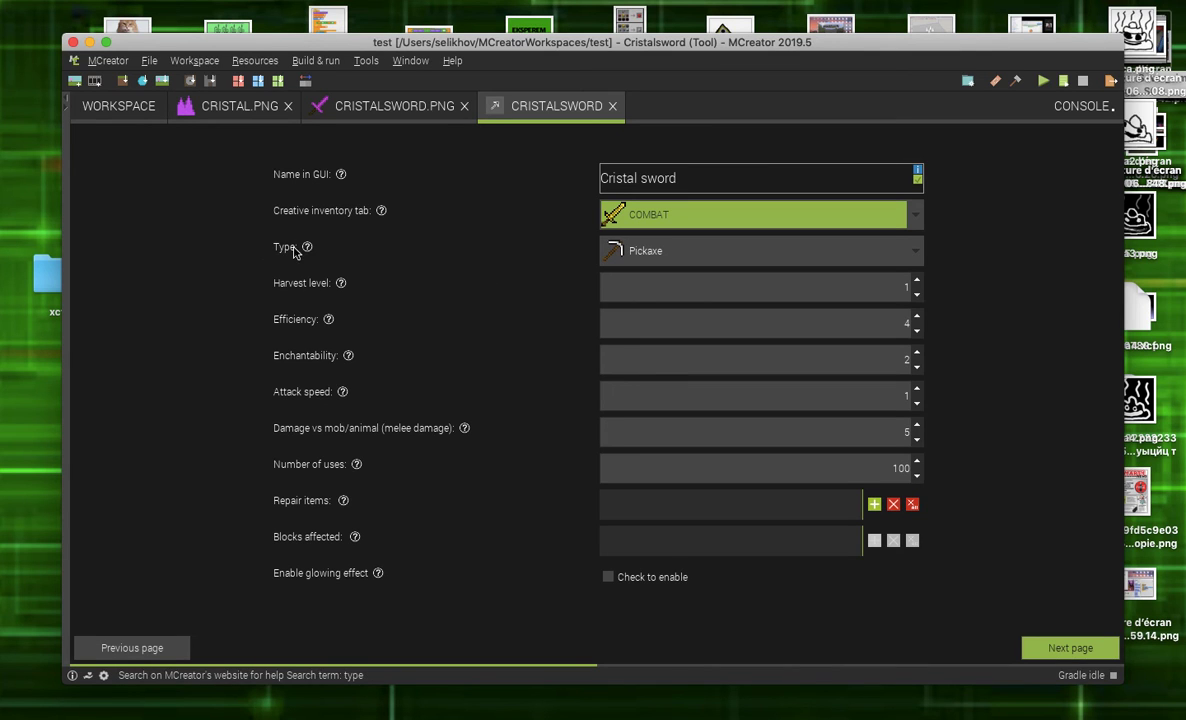
left_click(610, 250)
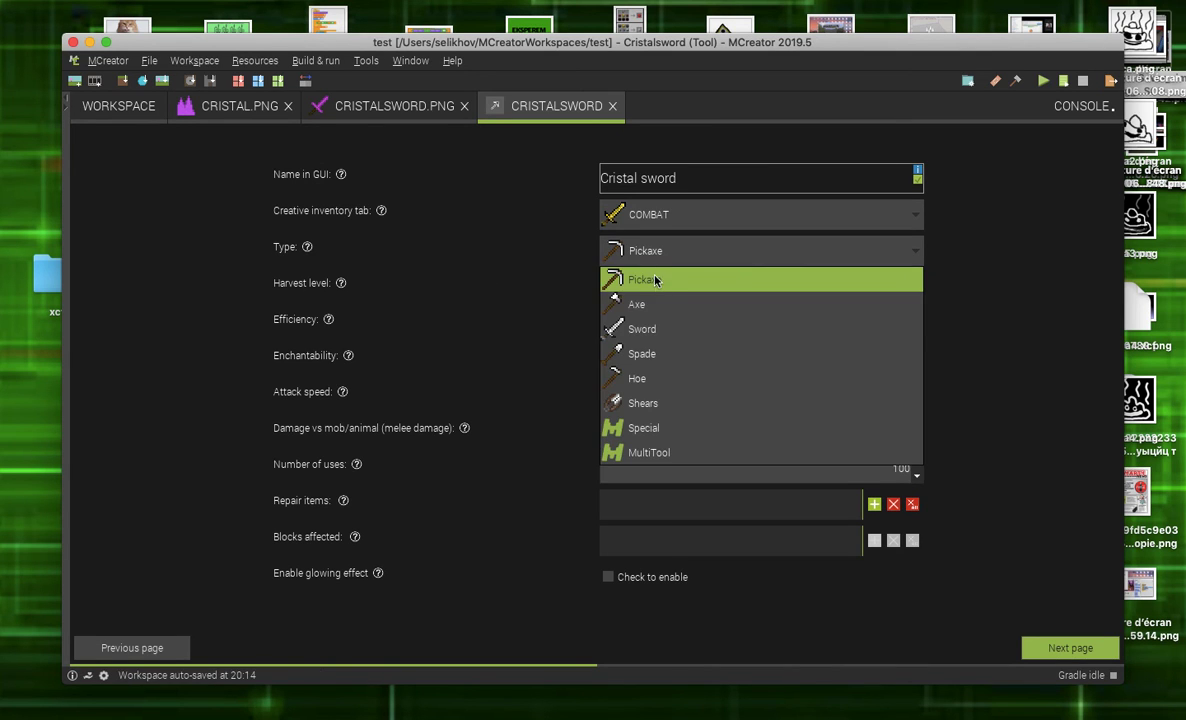
left_click(657, 330)
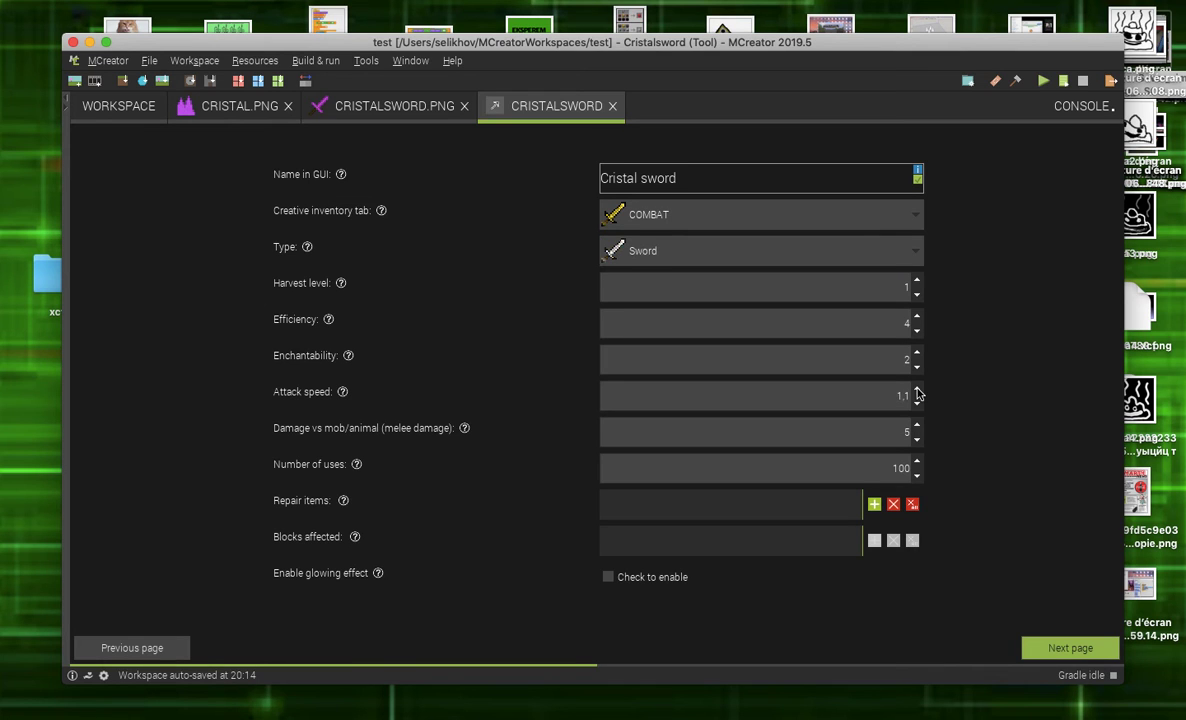
- Set the sword's attack speed to 1 and its melee damage to 10
left_click(884, 396)
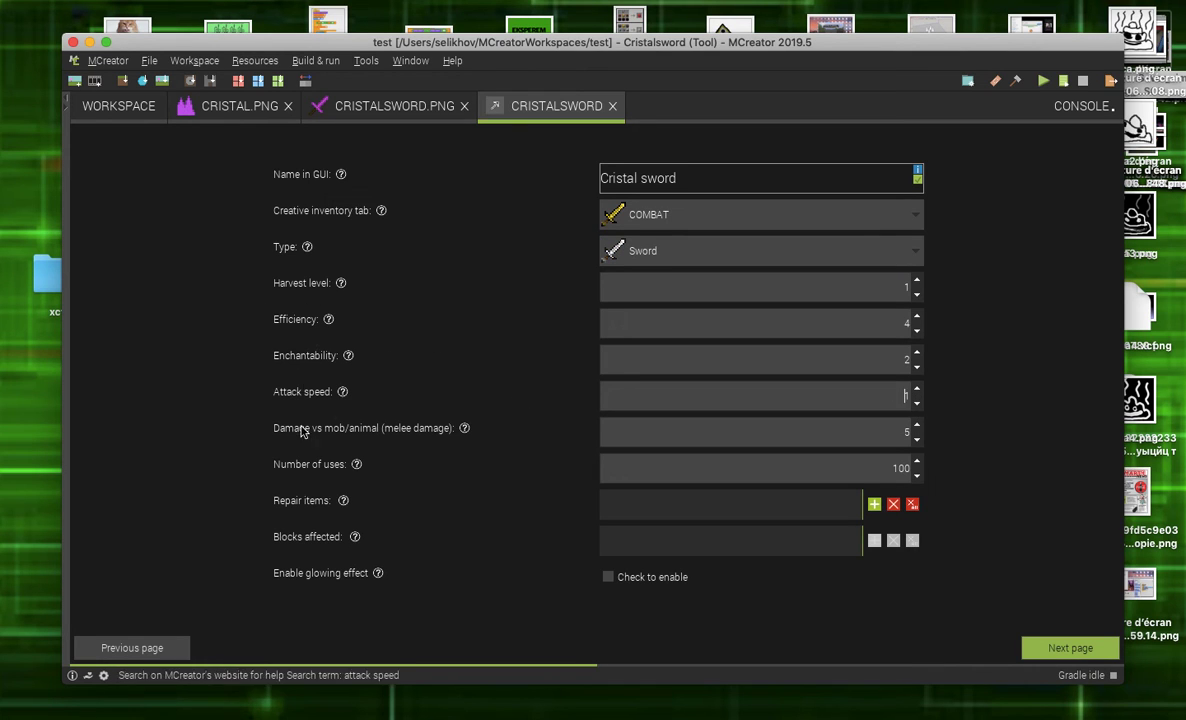
left_click(916, 427)
left_click(916, 427)
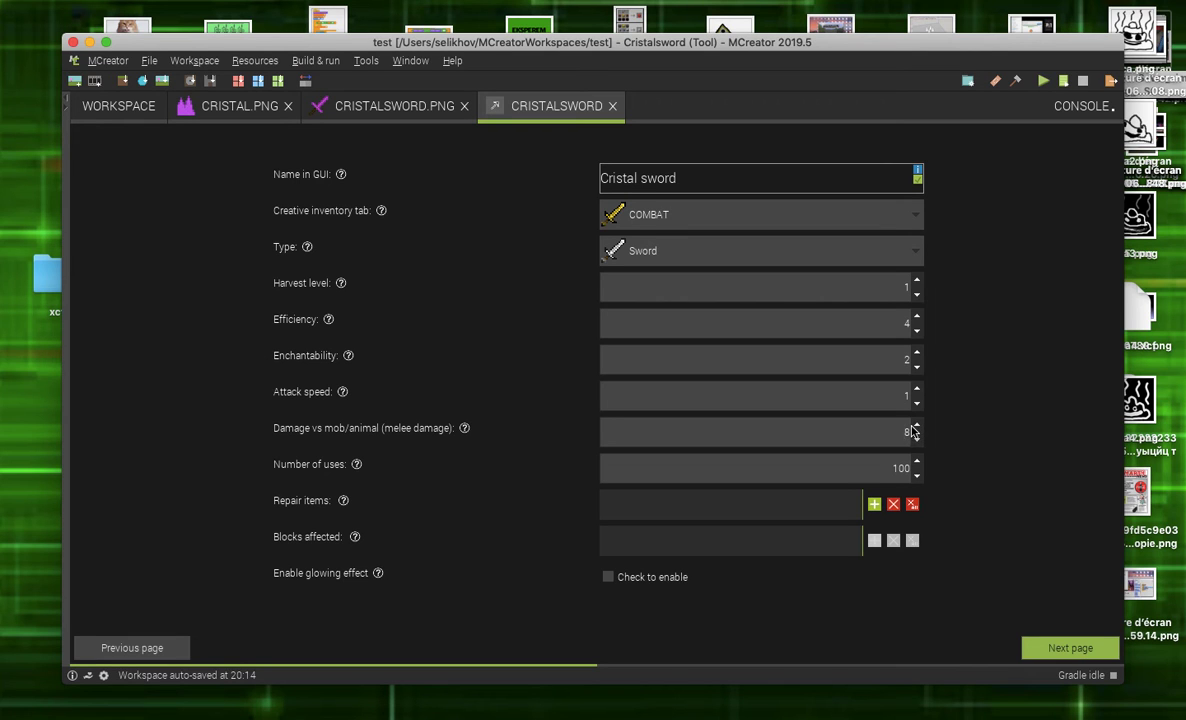
left_click(915, 424)
- Add the custom Cristal item as the sword's repair item
left_click(873, 506)
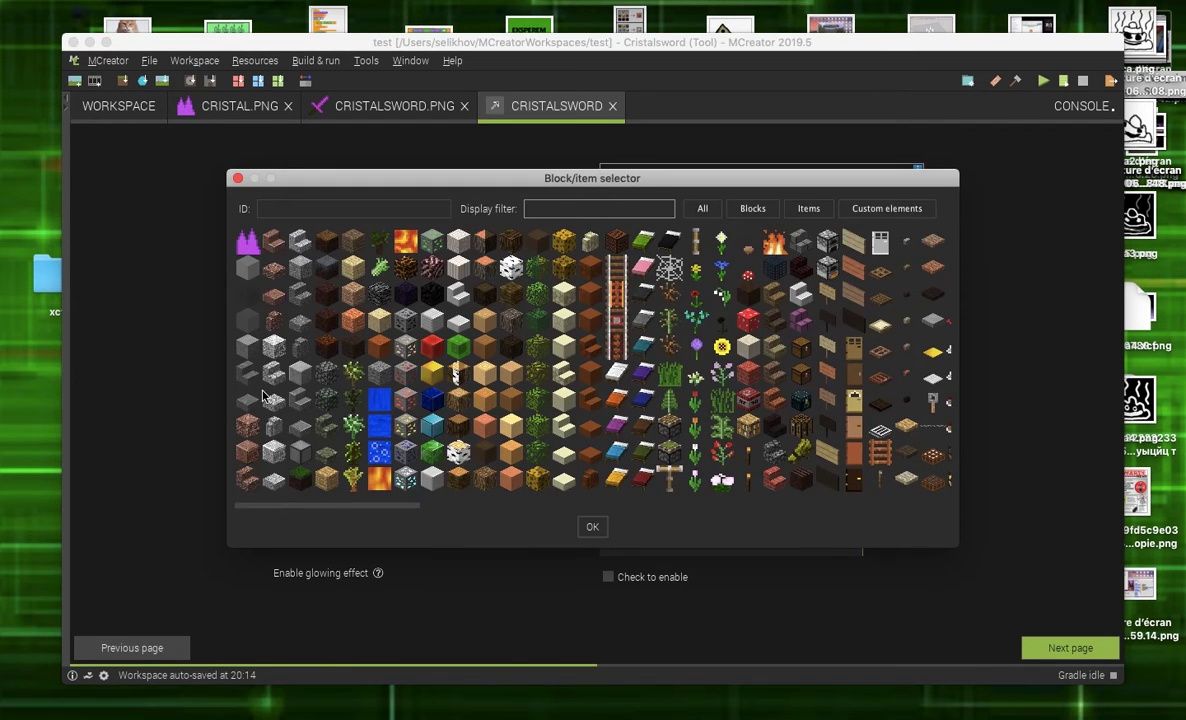
left_click(240, 250)
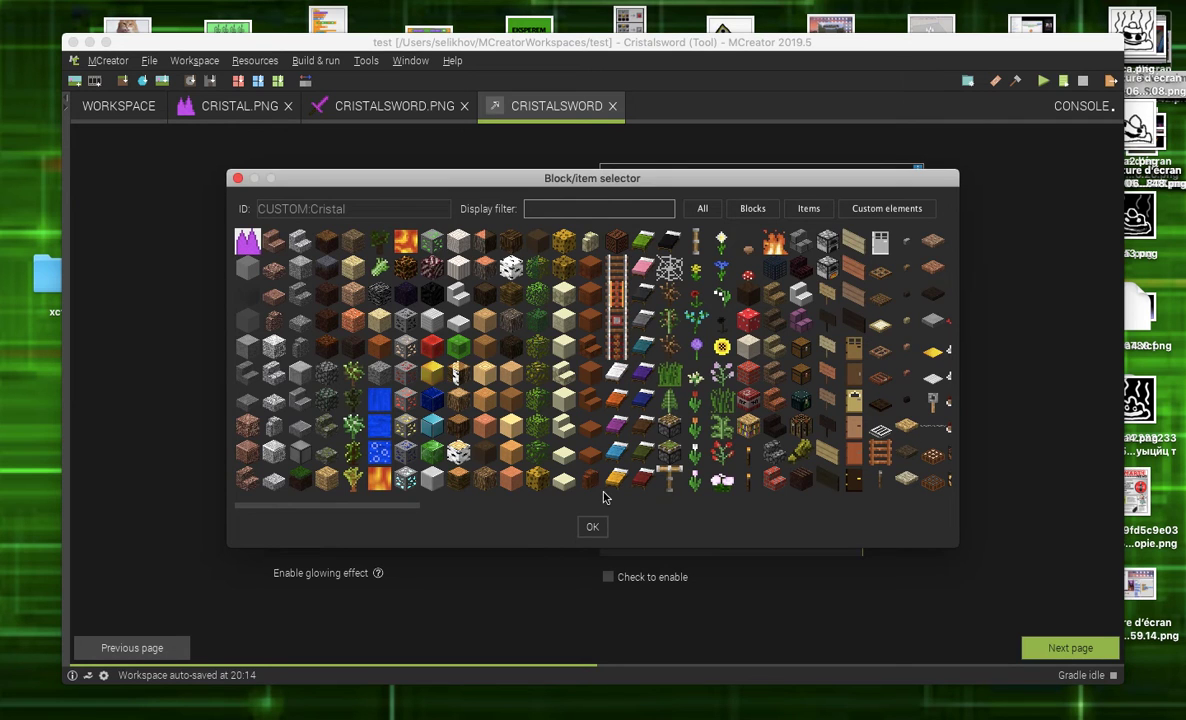
left_click(597, 528)
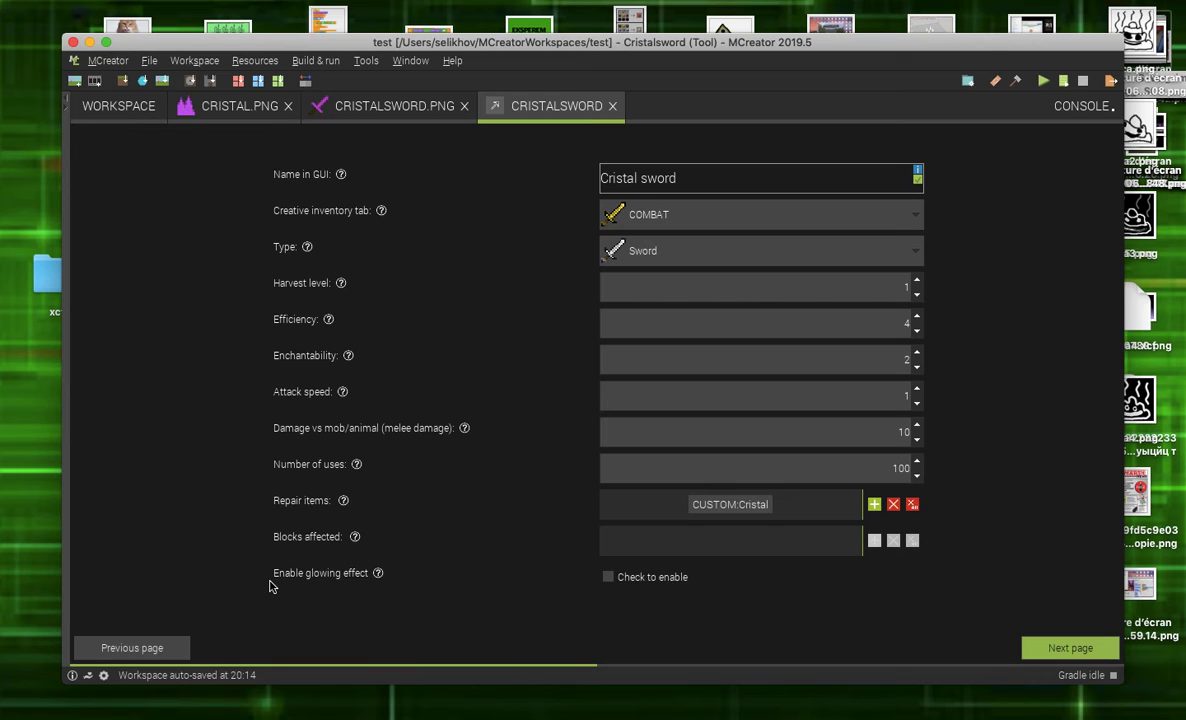
- Enable the sword's glowing effect and save the mod element without assigning any procedures
left_click(608, 577)
left_click(1060, 650)
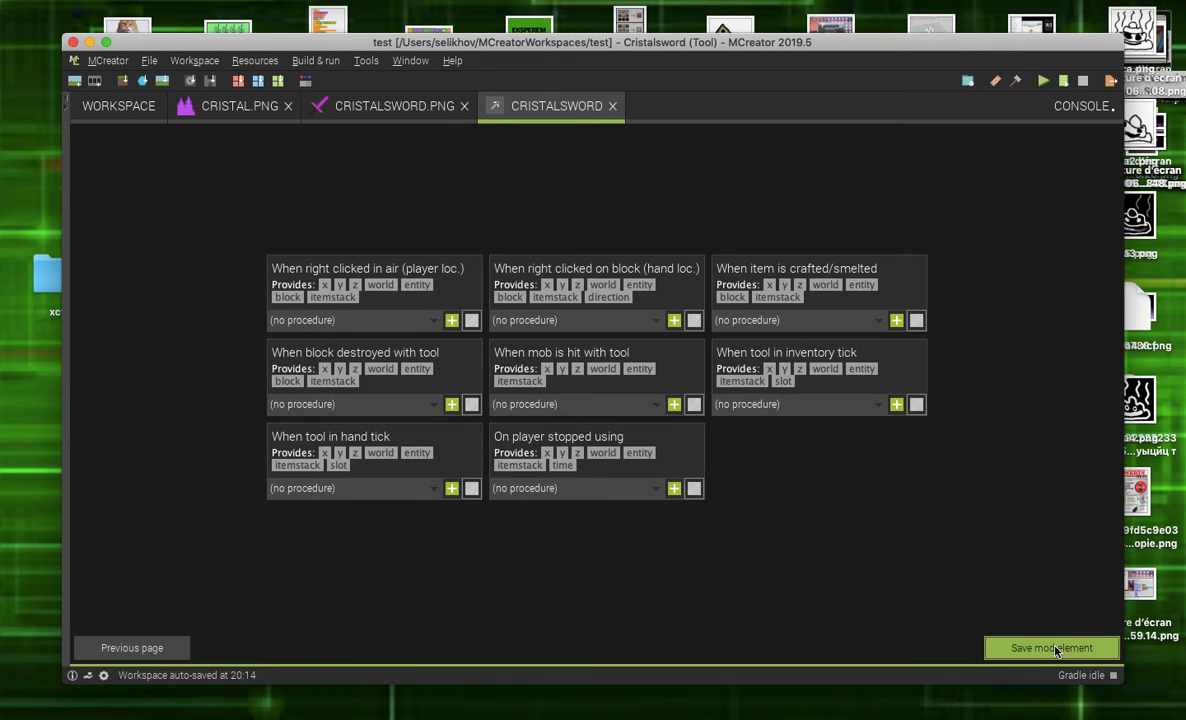
left_click(1056, 650)
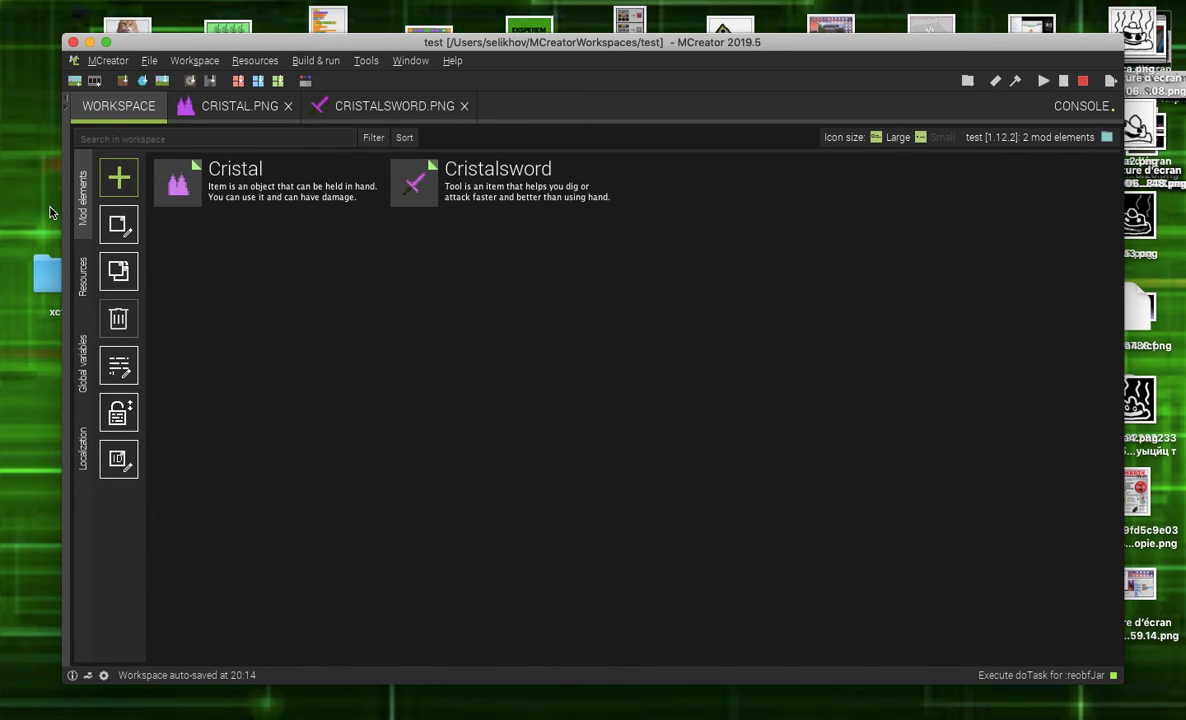
left_click(119, 180)
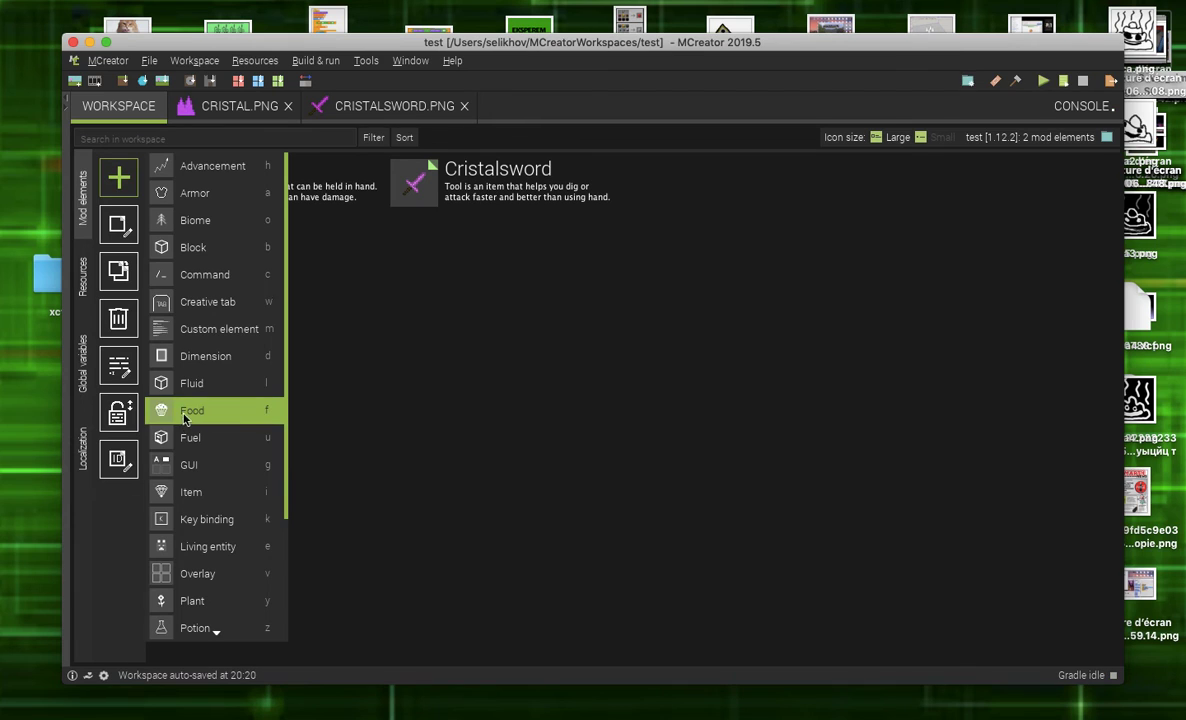
left_click(185, 416)
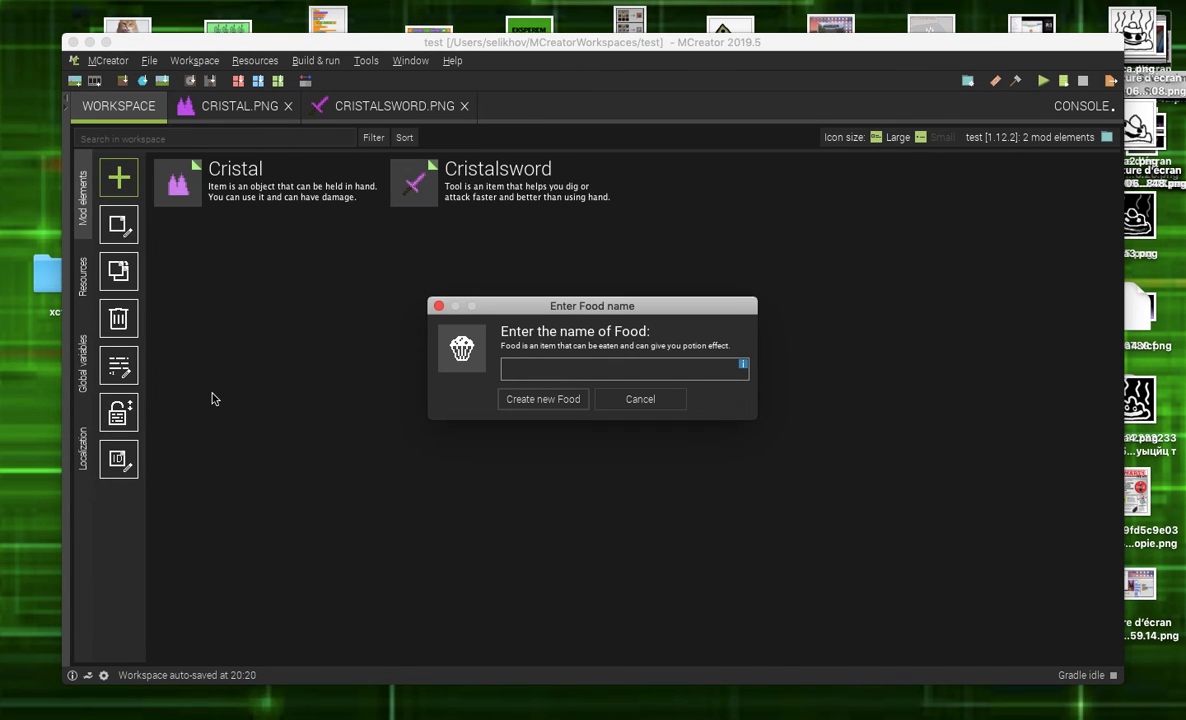
left_click(613, 400)
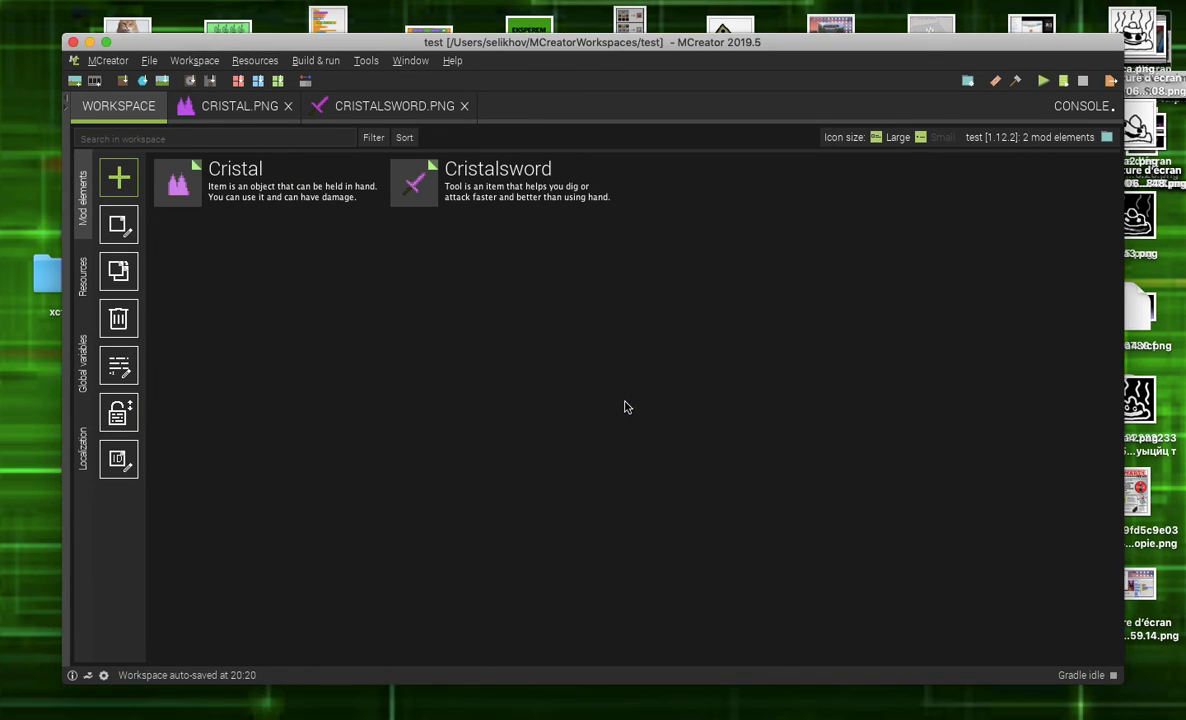
- Create a transparent 16 × 16 image and scribble a blue patch (hue 248, saturation 87, value 71) across its middle with the Pencil
left_click(68, 87)
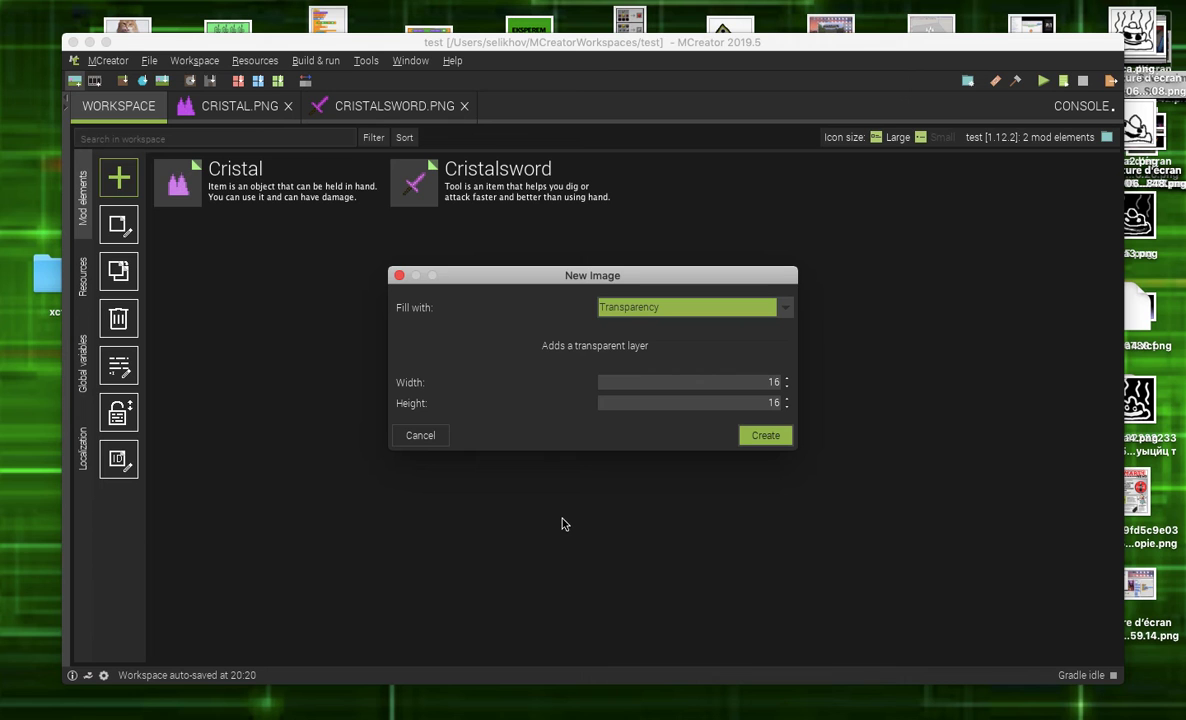
left_click(768, 437)
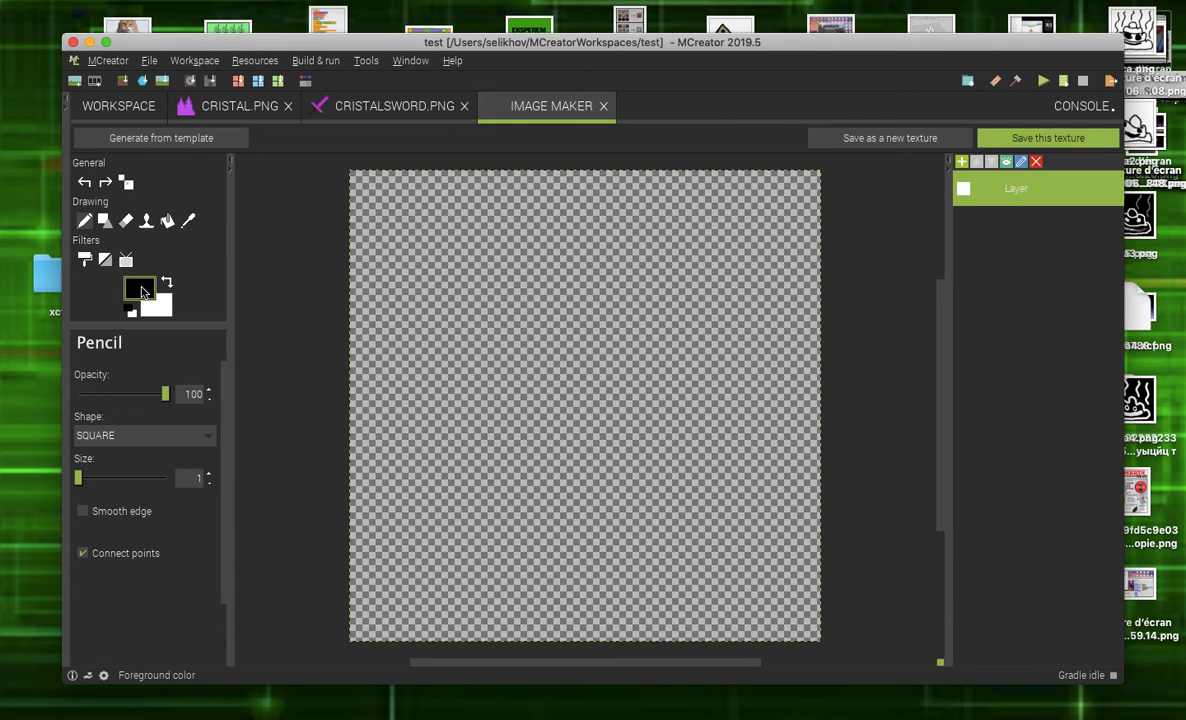
left_click(140, 290)
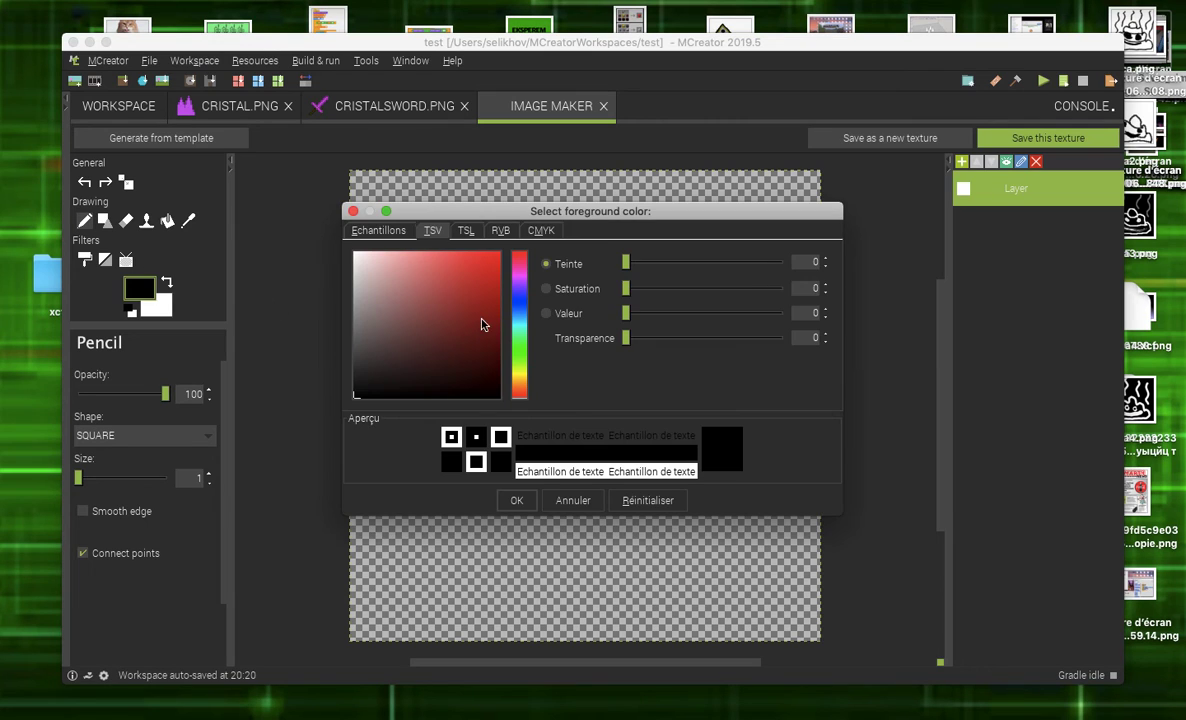
mouse_move(476, 310)
left_mouse_down()
mouse_move(455, 320)
mouse_move(481, 293)
left_mouse_up()
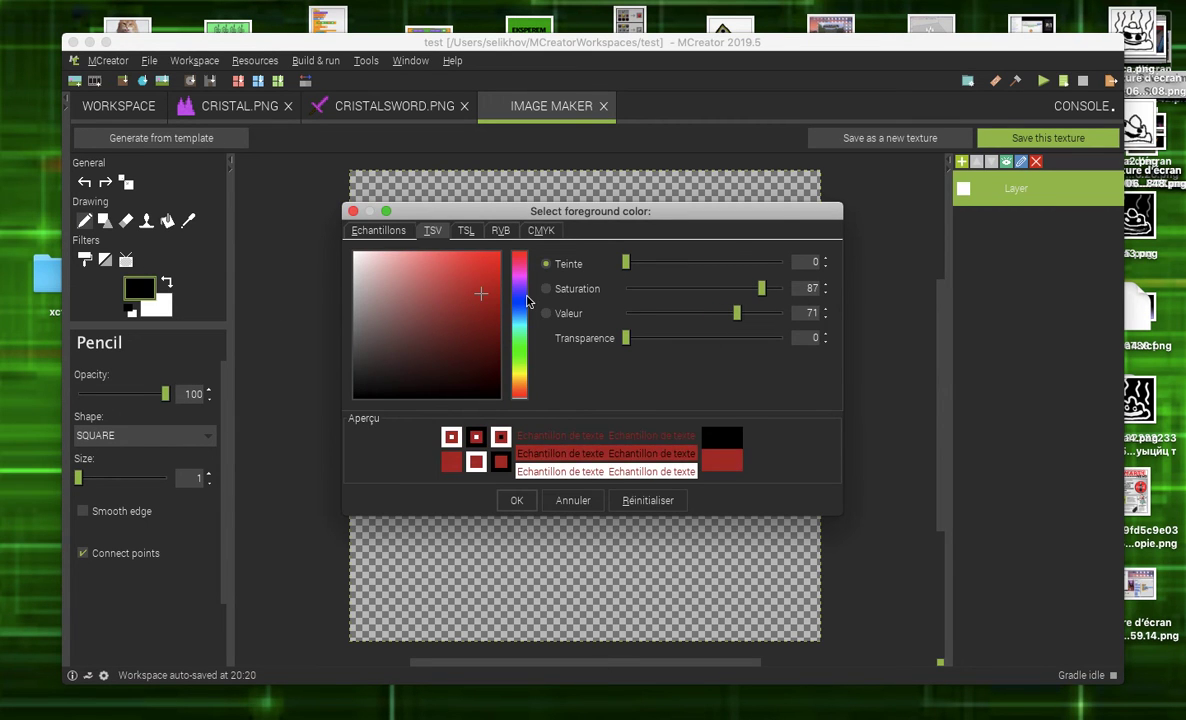
left_click(520, 297)
left_click(516, 500)
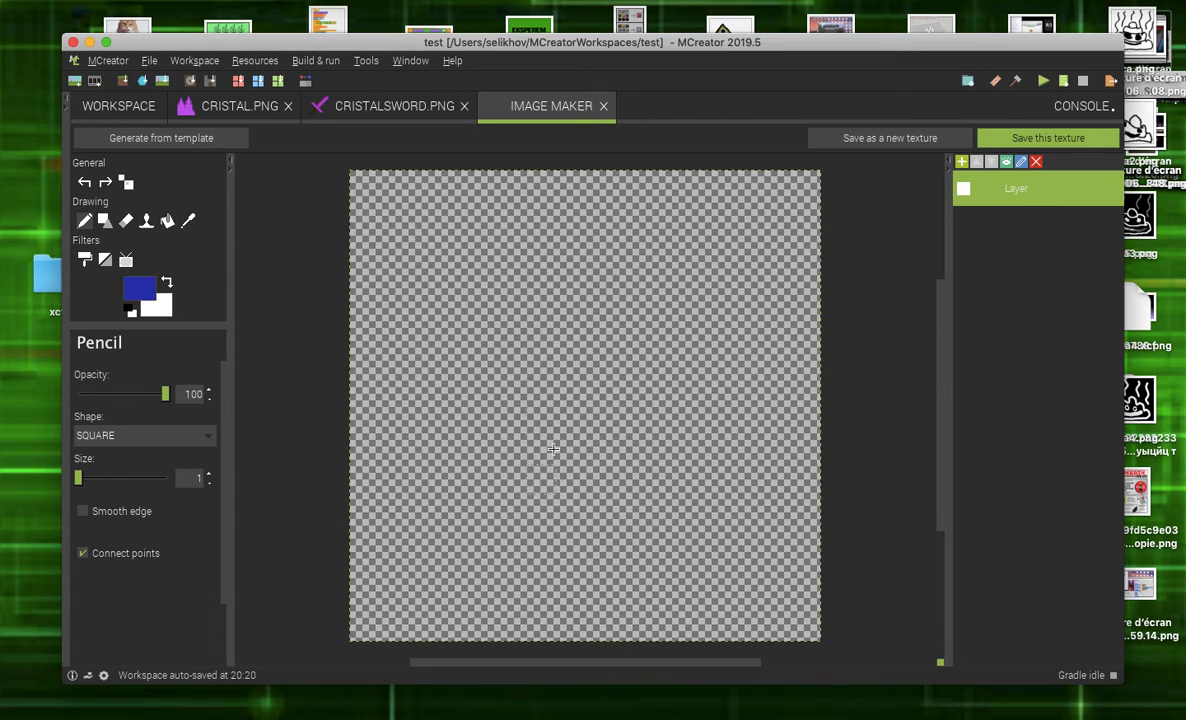
mouse_move(540, 390)
left_mouse_down()
mouse_move(510, 450)
mouse_move(545, 450)
mouse_move(530, 390)
left_mouse_up()
left_click(451, 361)
mouse_move(611, 277)
left_mouse_down()
mouse_move(638, 431)
mouse_move(605, 440)
left_mouse_up()
- Change the foreground colour to green and scribble a rough ring around the blue patch
left_click(143, 296)
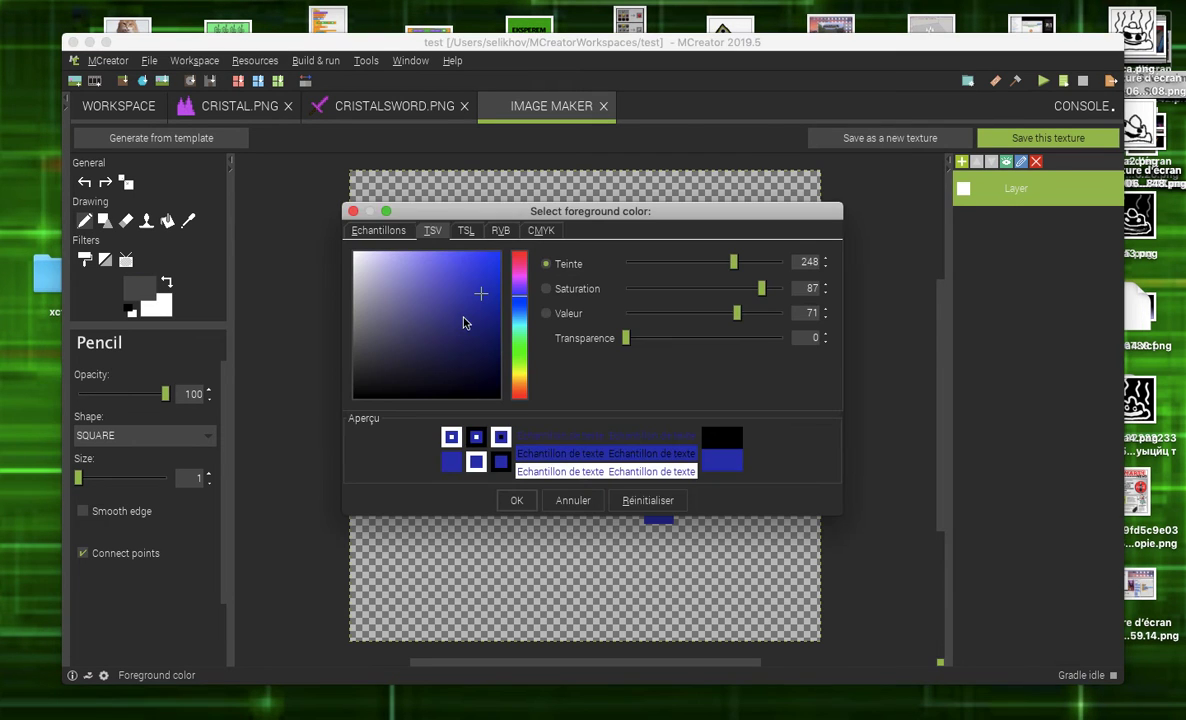
left_click(519, 340)
left_click(508, 505)
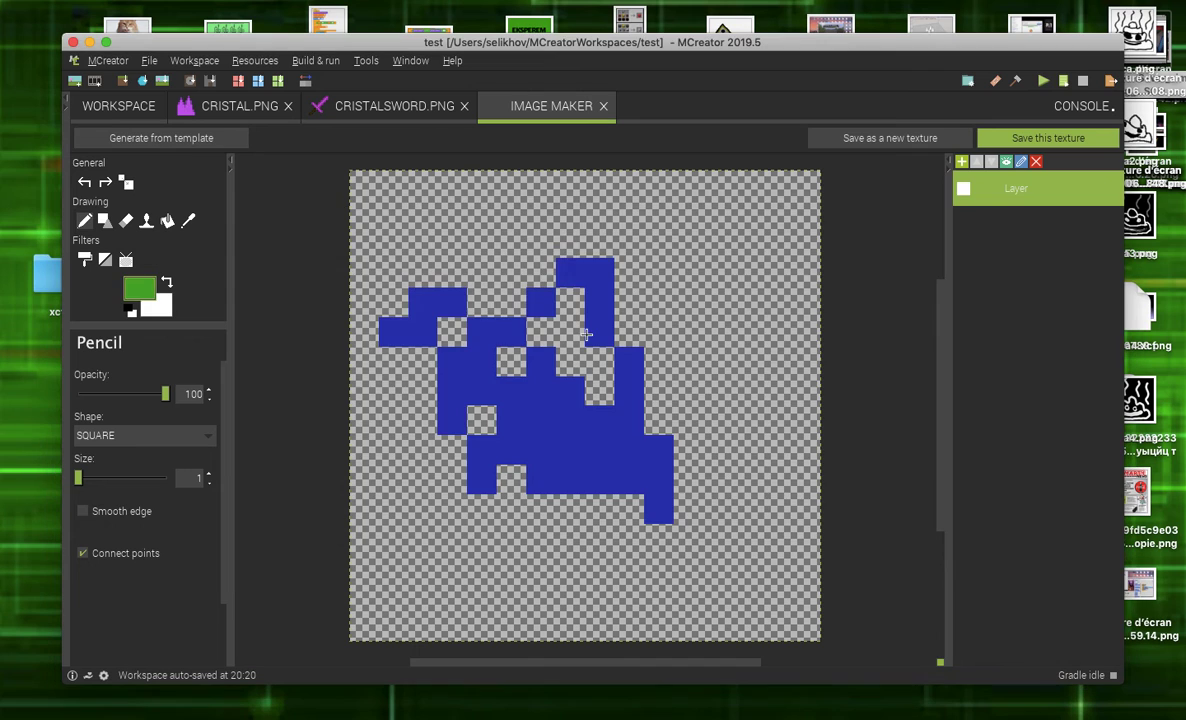
mouse_move(585, 245)
left_mouse_down()
mouse_move(390, 330)
mouse_move(452, 505)
left_mouse_up()
mouse_move(573, 605)
left_mouse_down()
mouse_move(600, 560)
mouse_move(640, 280)
mouse_move(717, 352)
mouse_move(517, 228)
mouse_move(450, 250)
left_mouse_up()
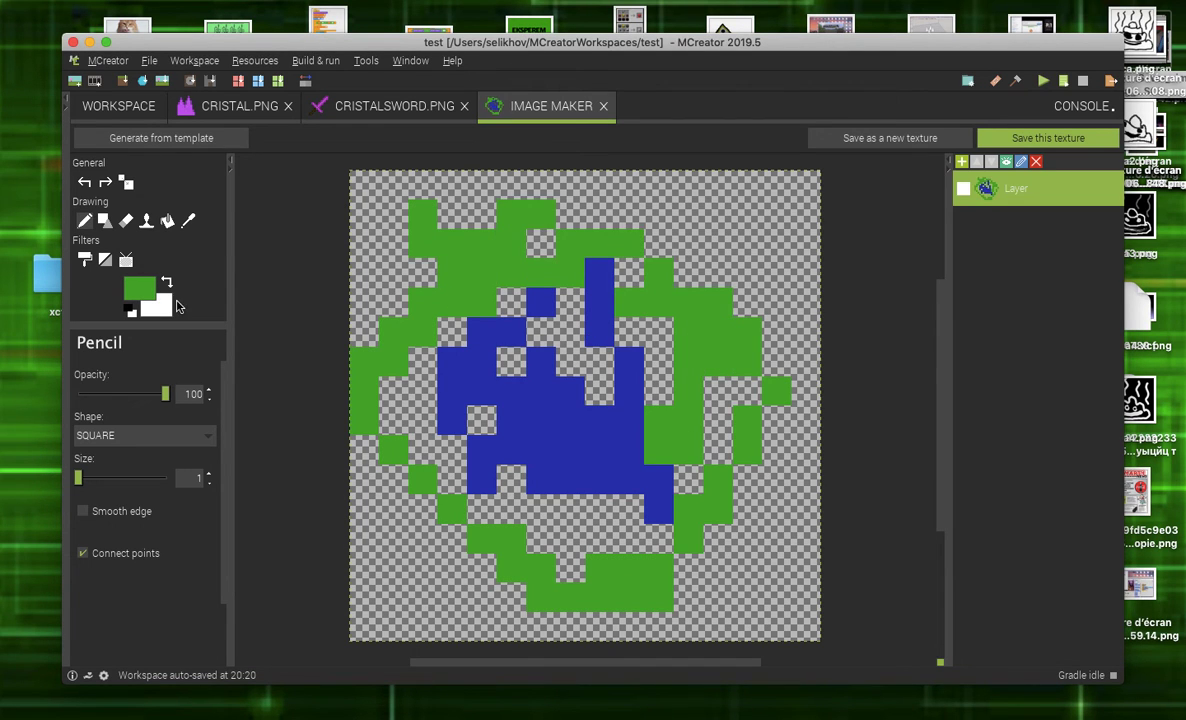
- Change the foreground colour to purple and scribble pencil strokes across the green ring and the blue patch
left_click(140, 289)
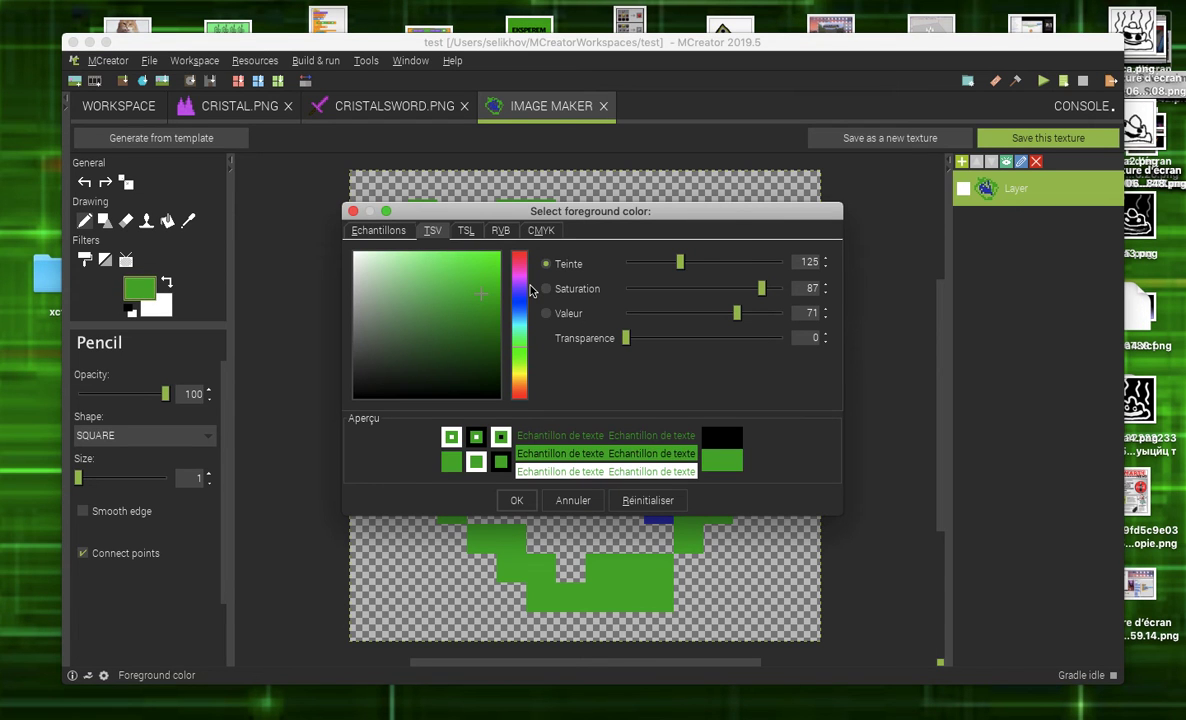
left_click(519, 288)
left_click(519, 276)
left_click(553, 503)
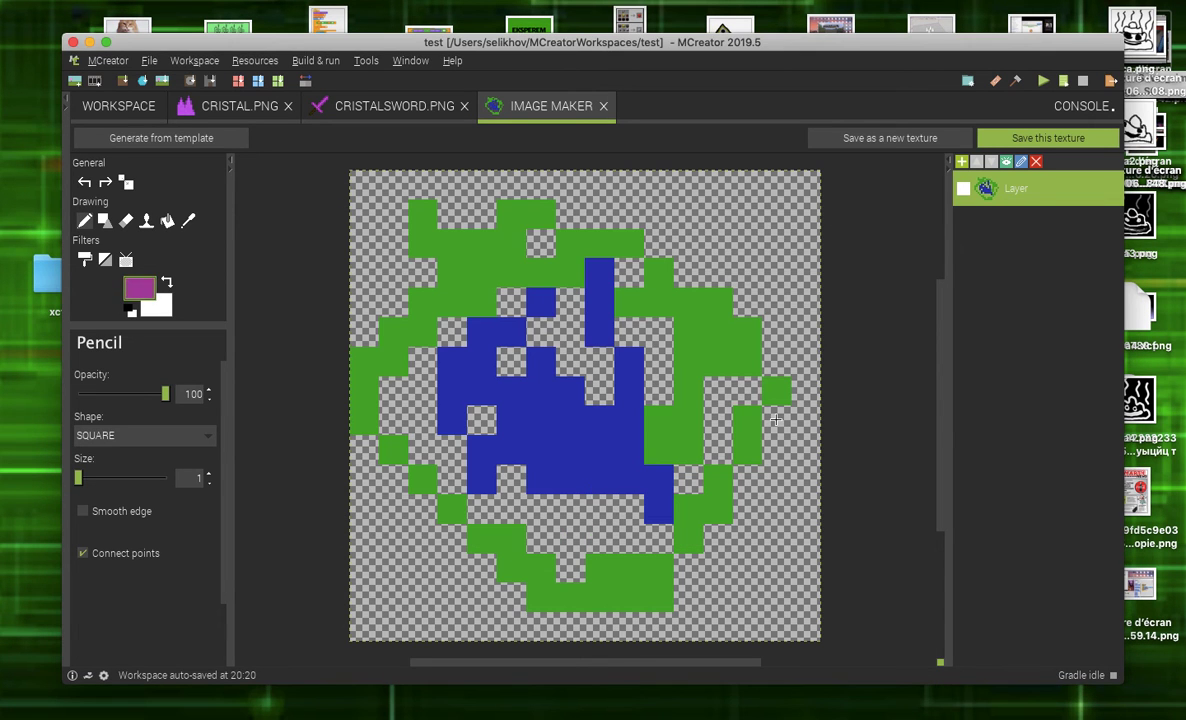
mouse_move(750, 300)
left_mouse_down()
mouse_move(590, 280)
mouse_move(452, 362)
mouse_move(588, 476)
mouse_move(800, 360)
left_mouse_up()
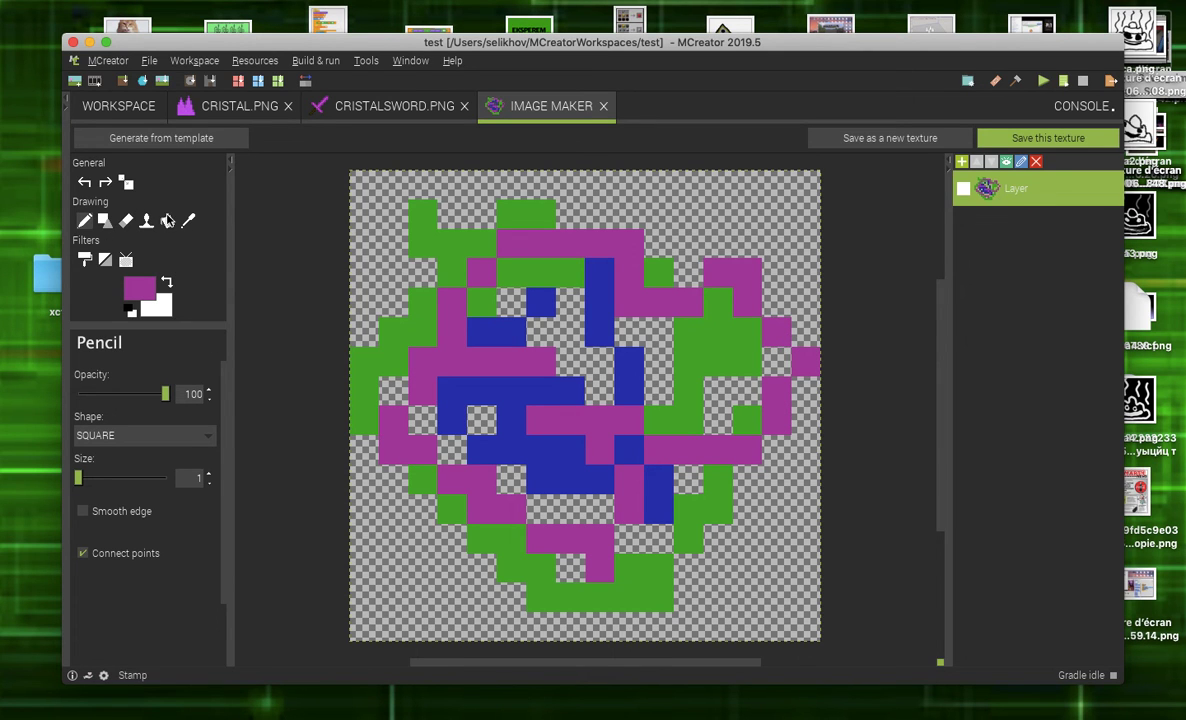
- Sample the blue from the drawing and flood fill the transparent gaps in the upper middle of the blue patch
left_click(188, 220)
left_click(458, 388)
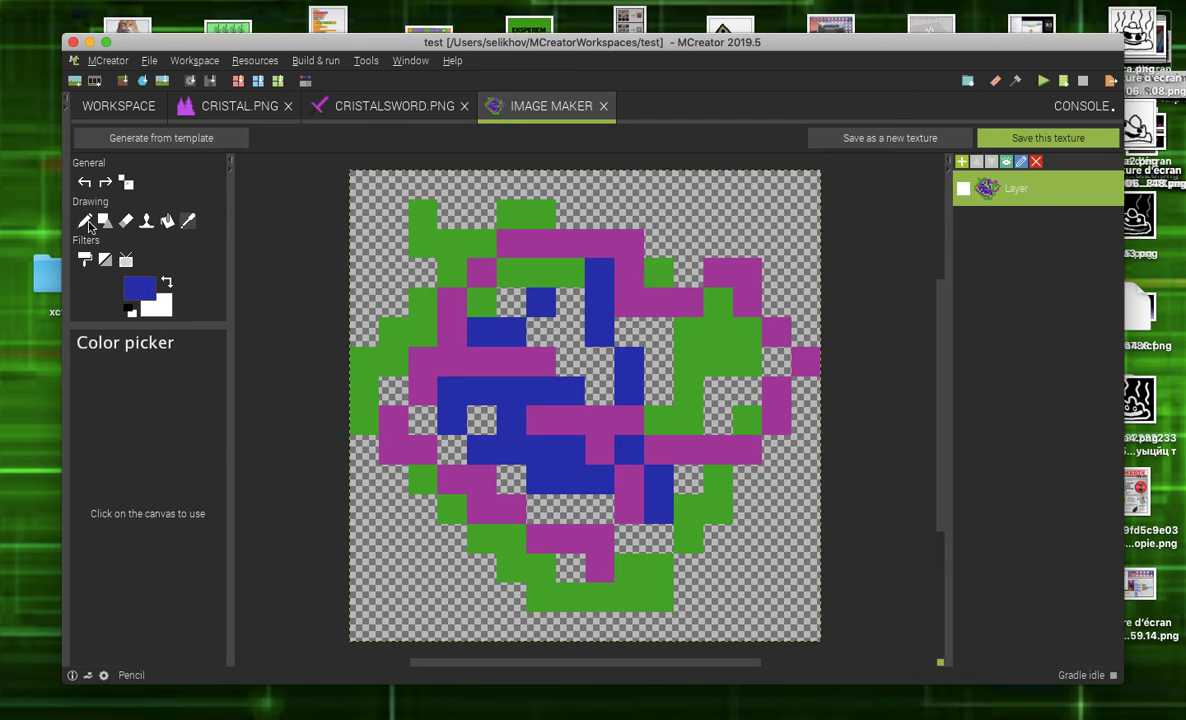
left_click(166, 222)
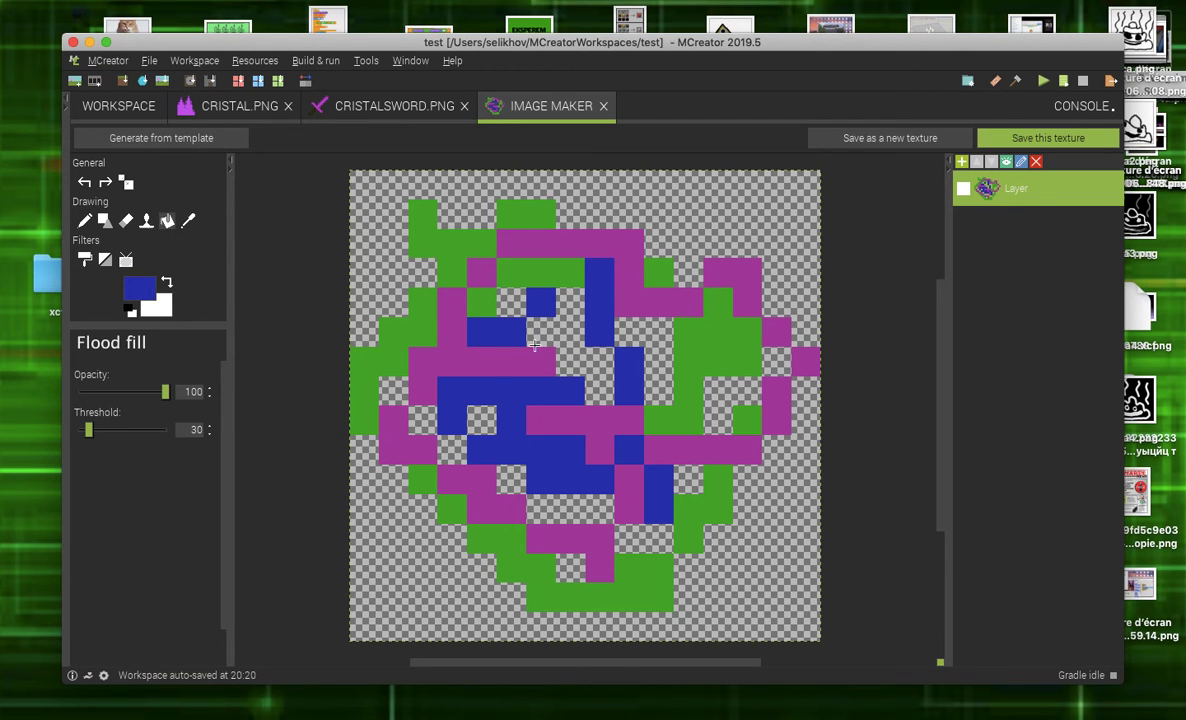
left_click(520, 312)
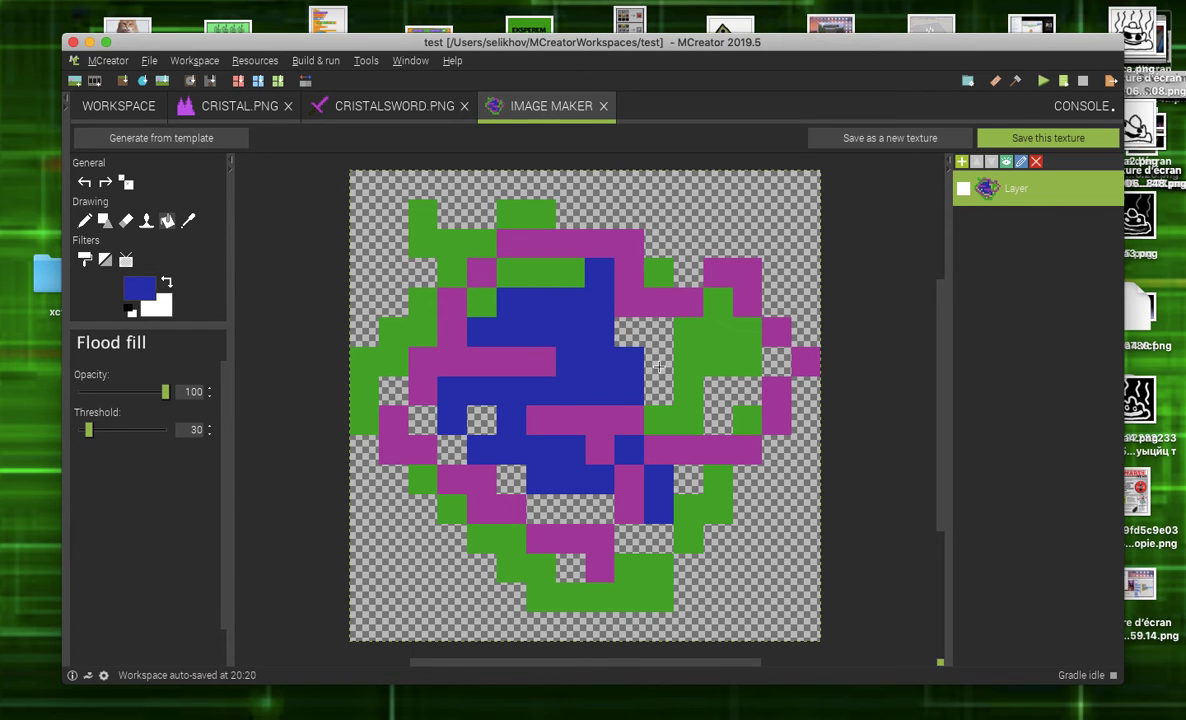
left_click(627, 336)
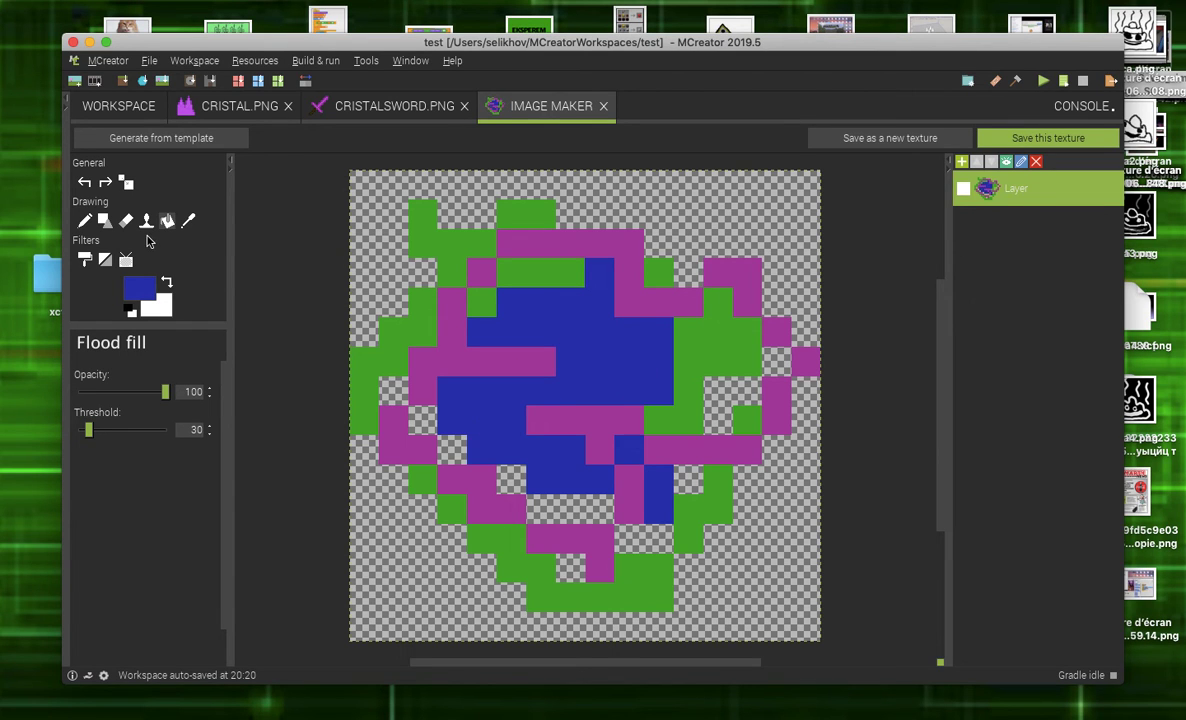
- Sample the purple from the drawing and flood fill the transparent gaps around the blue patch and within the ring's sides
left_click(187, 221)
left_click(387, 428)
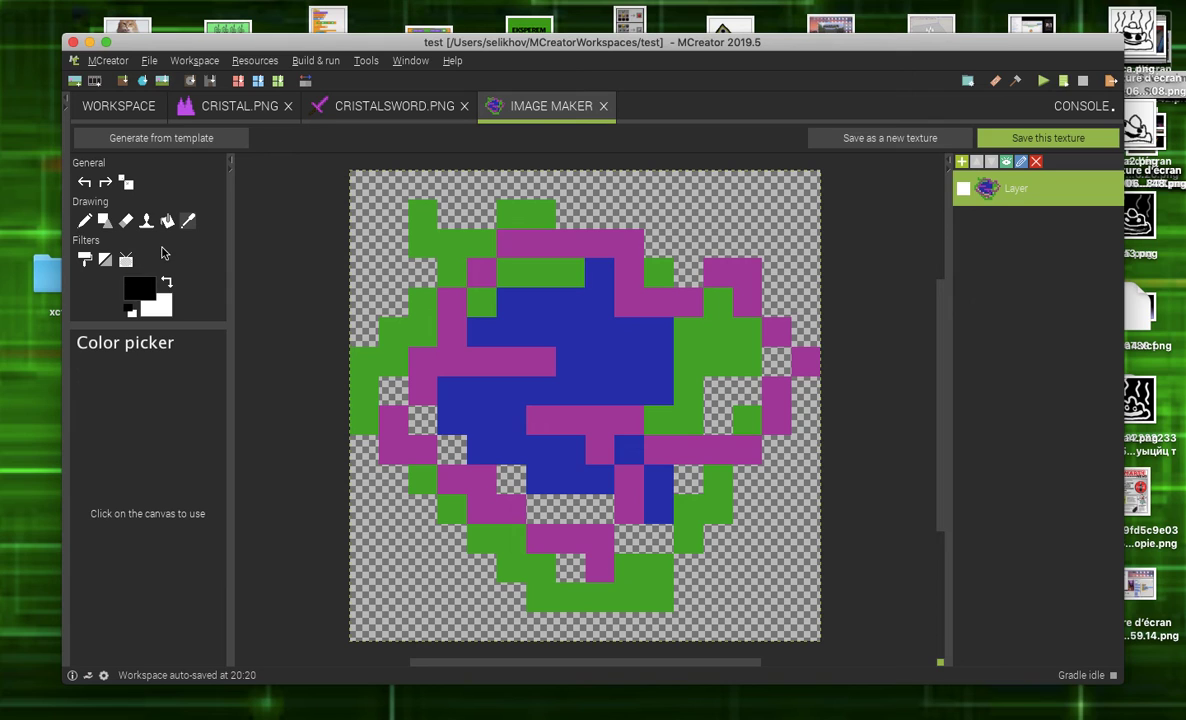
left_click(451, 461)
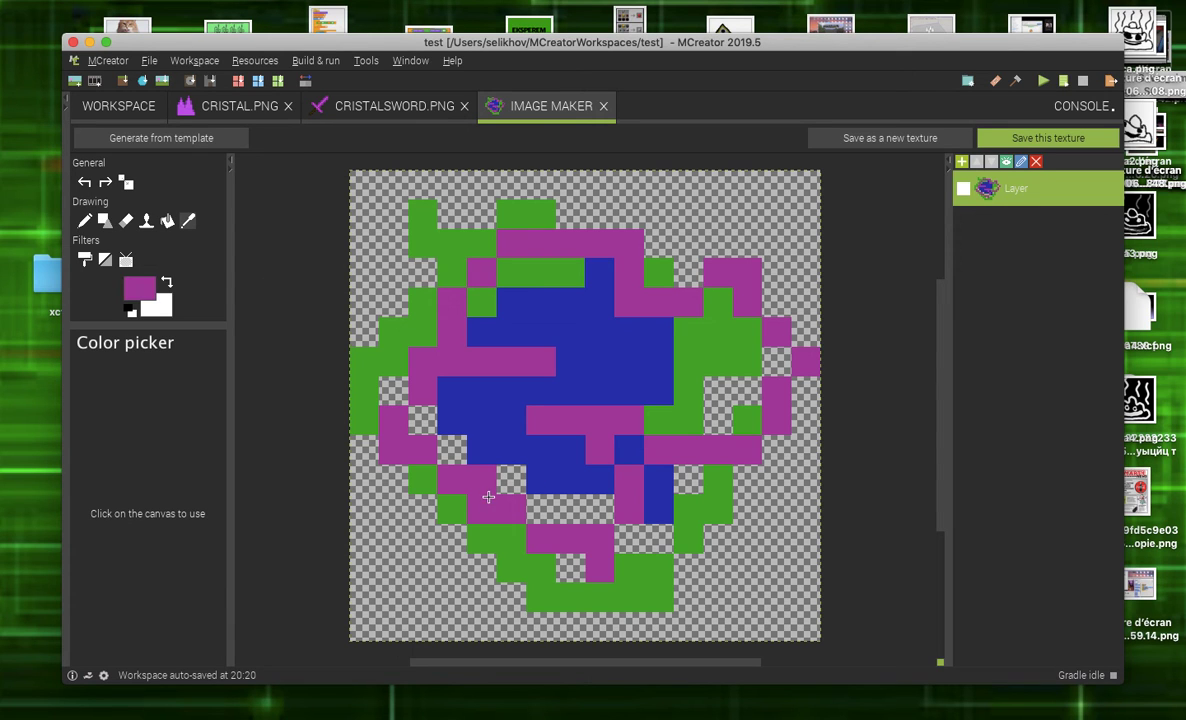
left_click(167, 221)
left_click(575, 510)
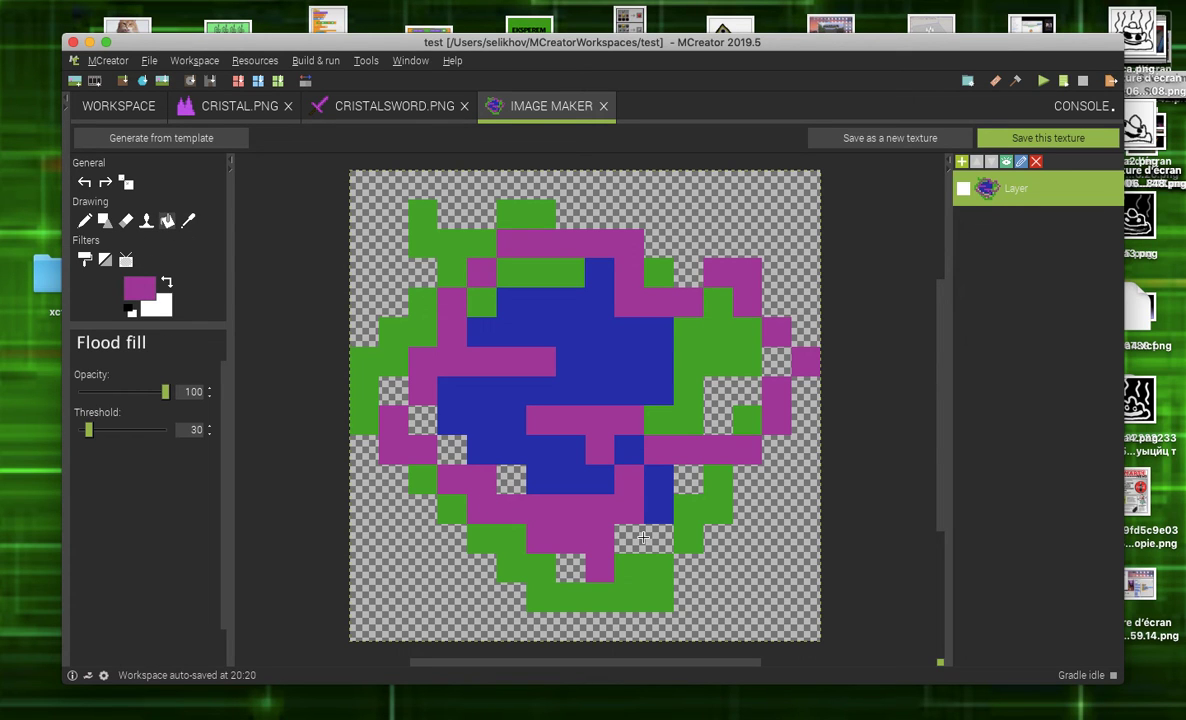
left_click(686, 485)
left_click(719, 410)
left_click(393, 390)
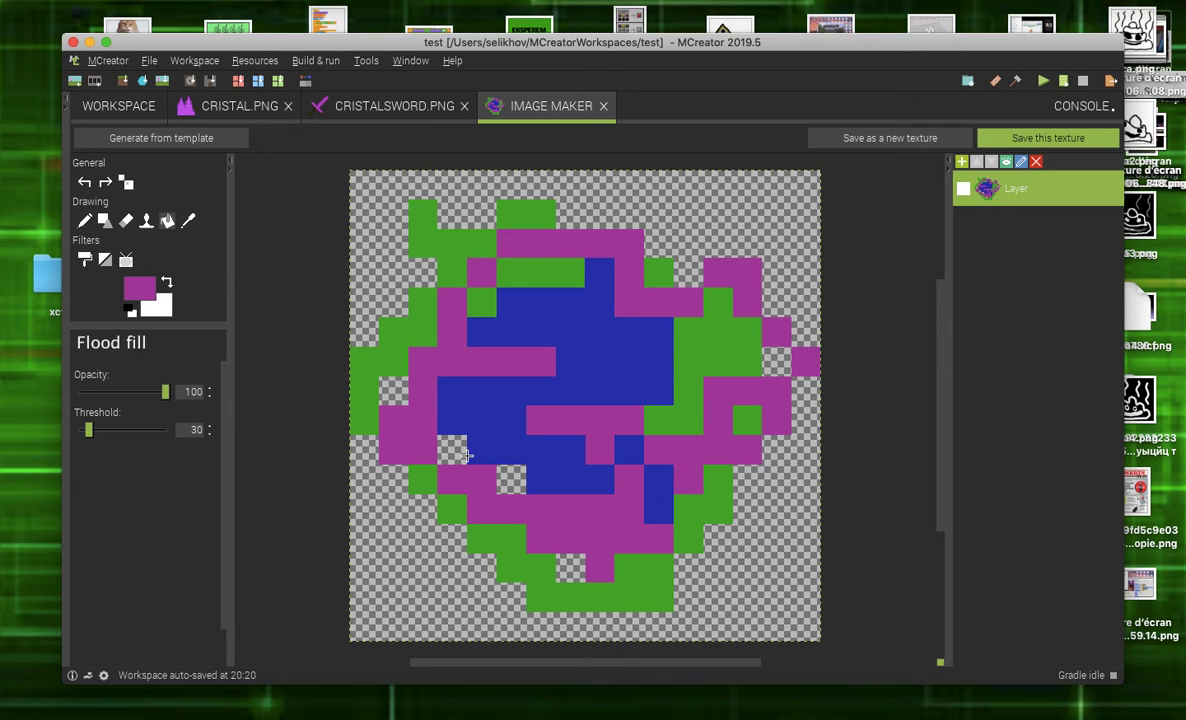
left_click(430, 420)
left_click(460, 448)
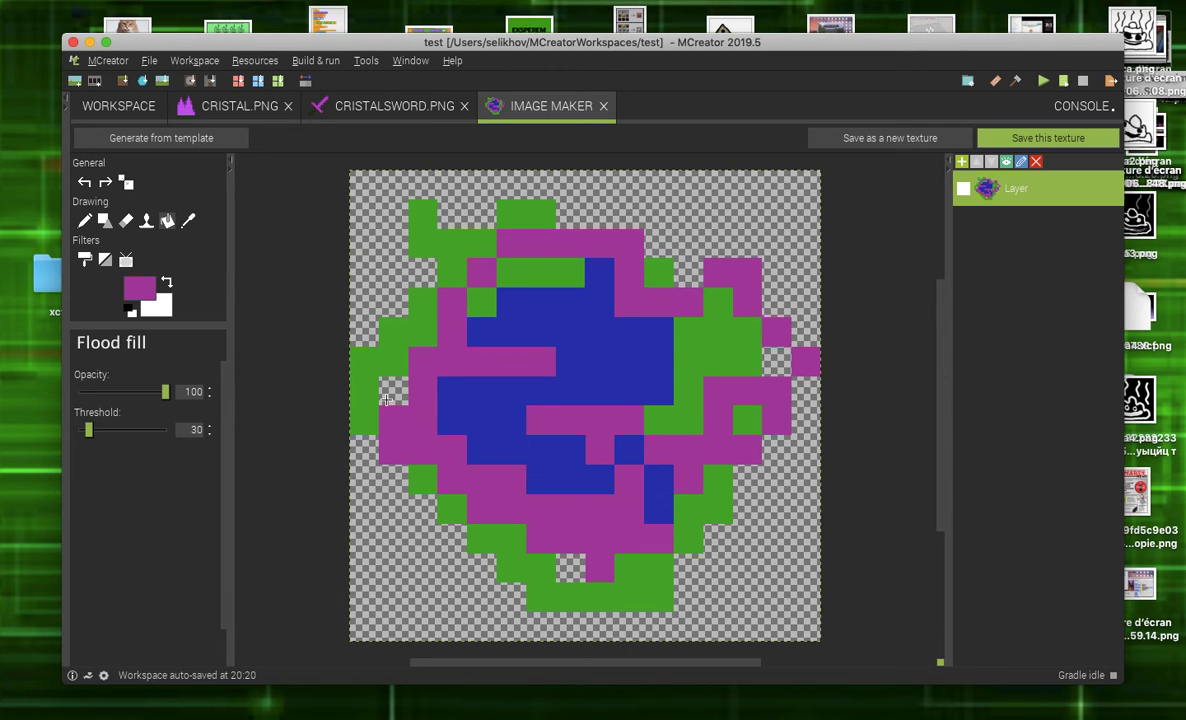
left_click(780, 356)
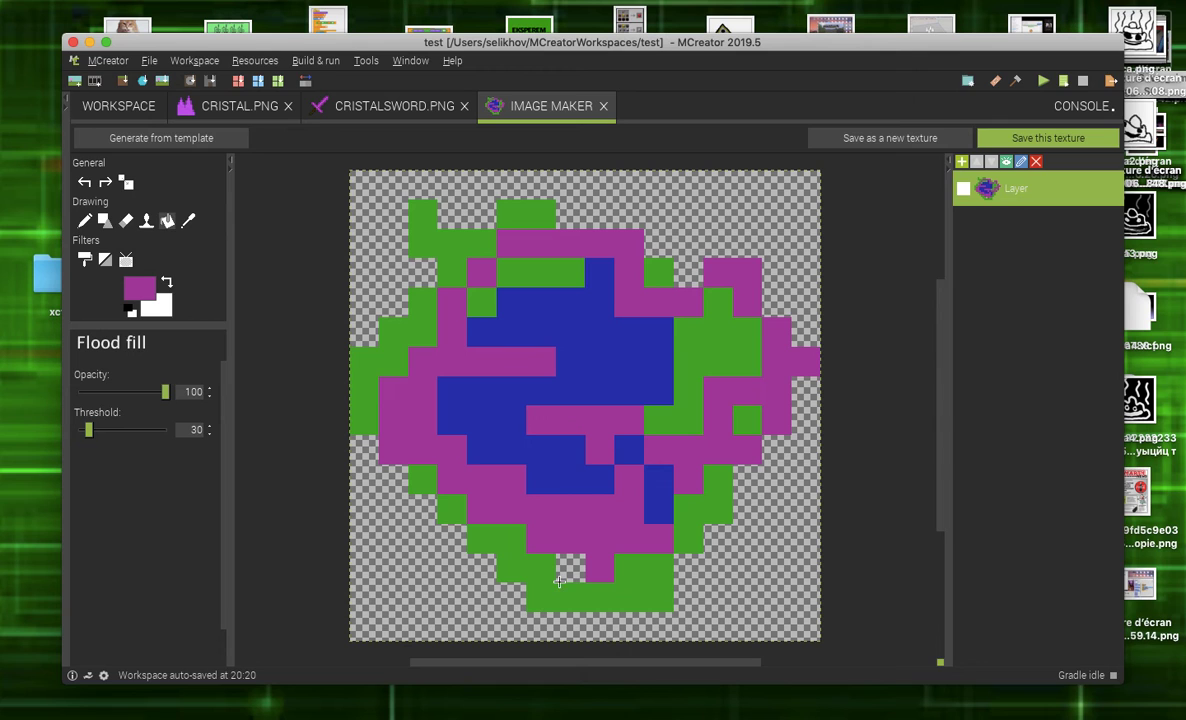
- Sample the green from the drawing and flood fill the last transparent gap at the ring's lower edge
left_click(187, 220)
left_click(509, 540)
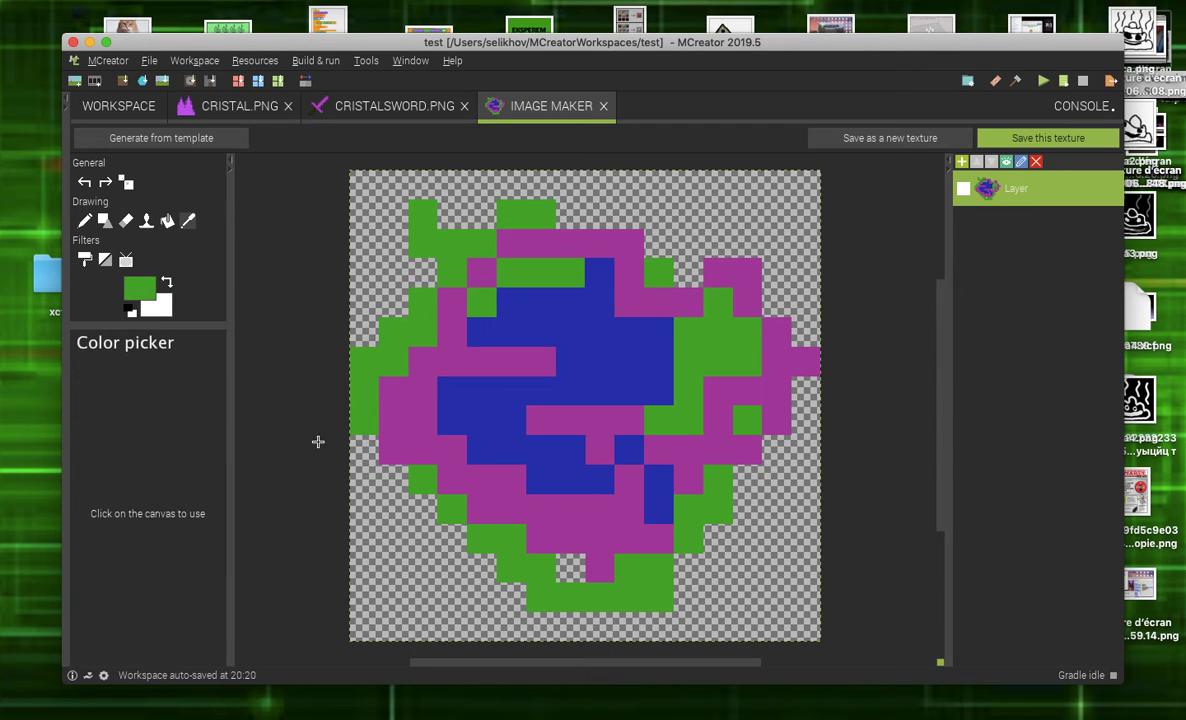
left_click(167, 220)
left_click(570, 567)
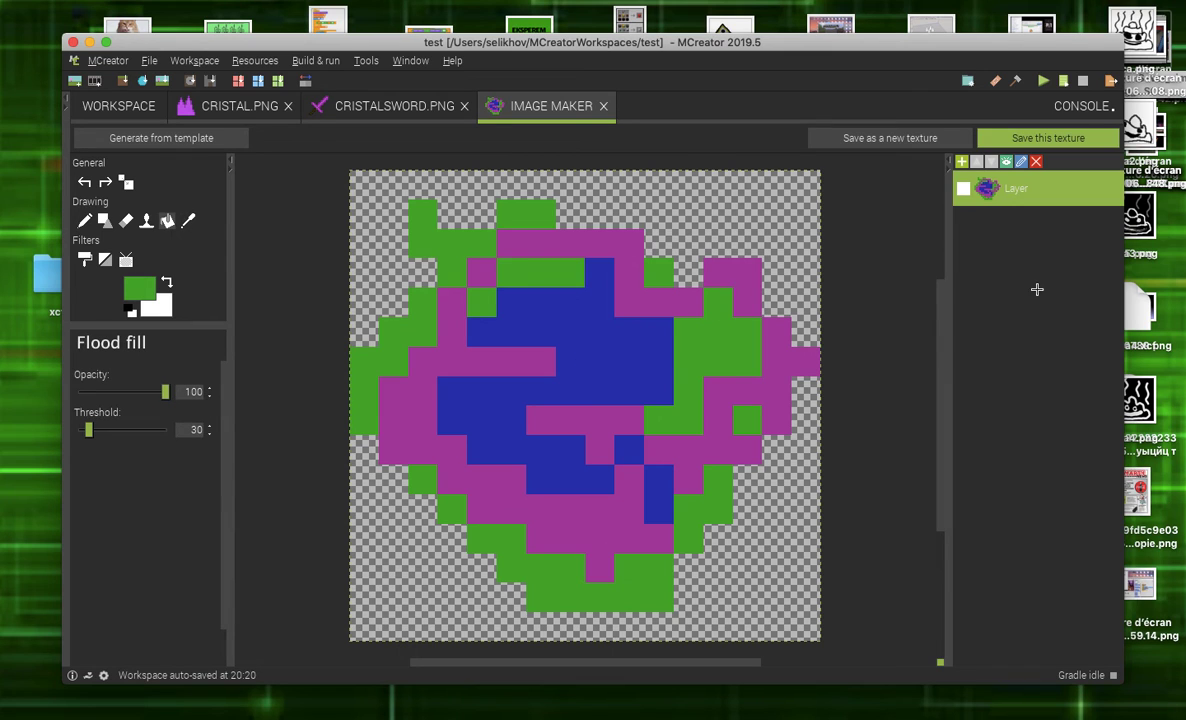
- Save the drawing as an item texture named nsf
left_click(1005, 134)
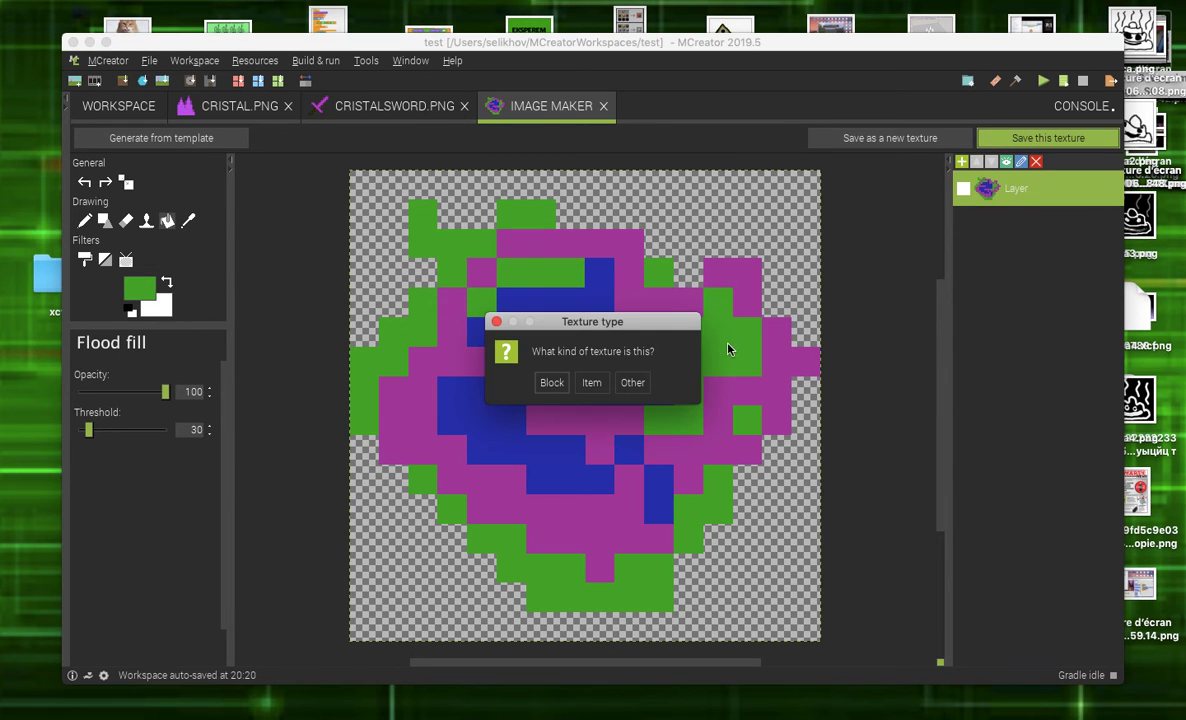
left_click(592, 384)
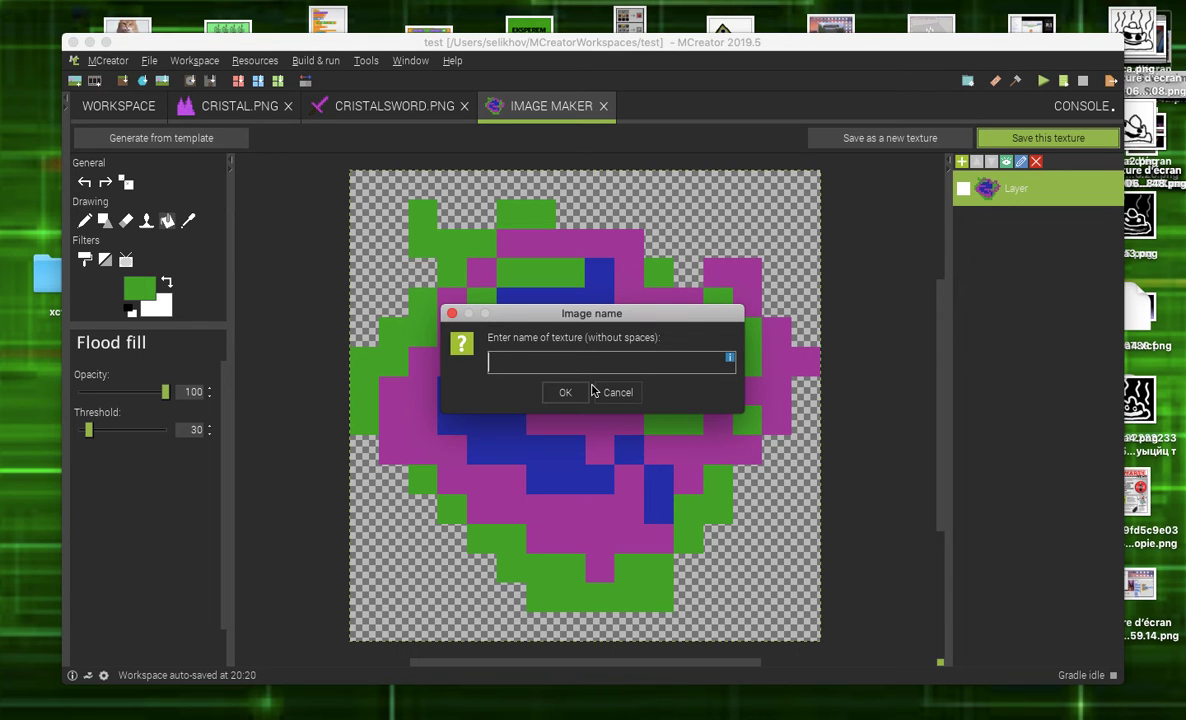
type("T")
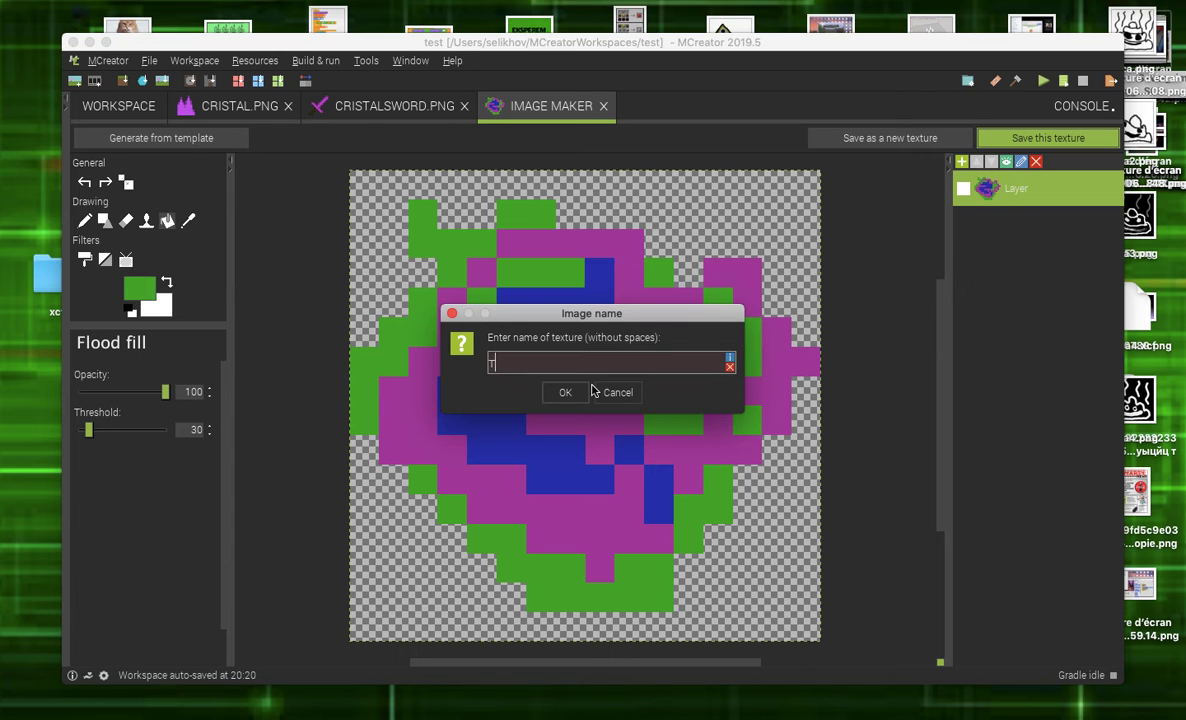
type("nsf")
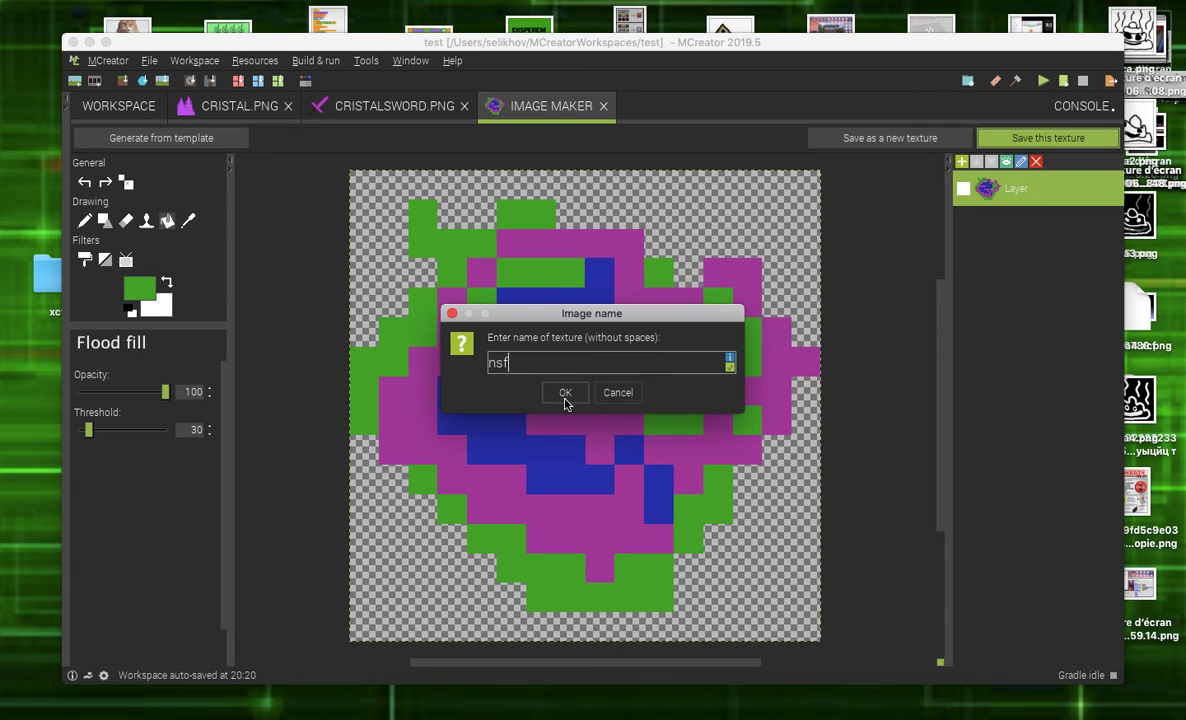
left_click(566, 394)
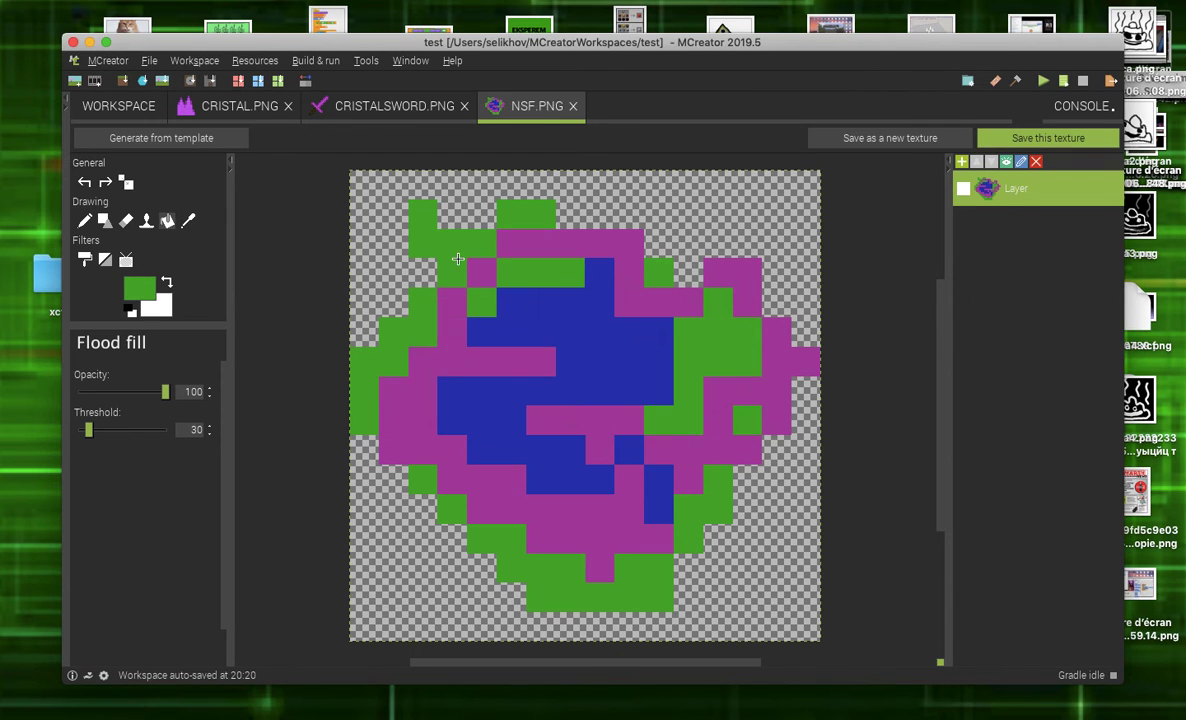
- Return to the workspace and start a new Food mod element
left_click(106, 106)
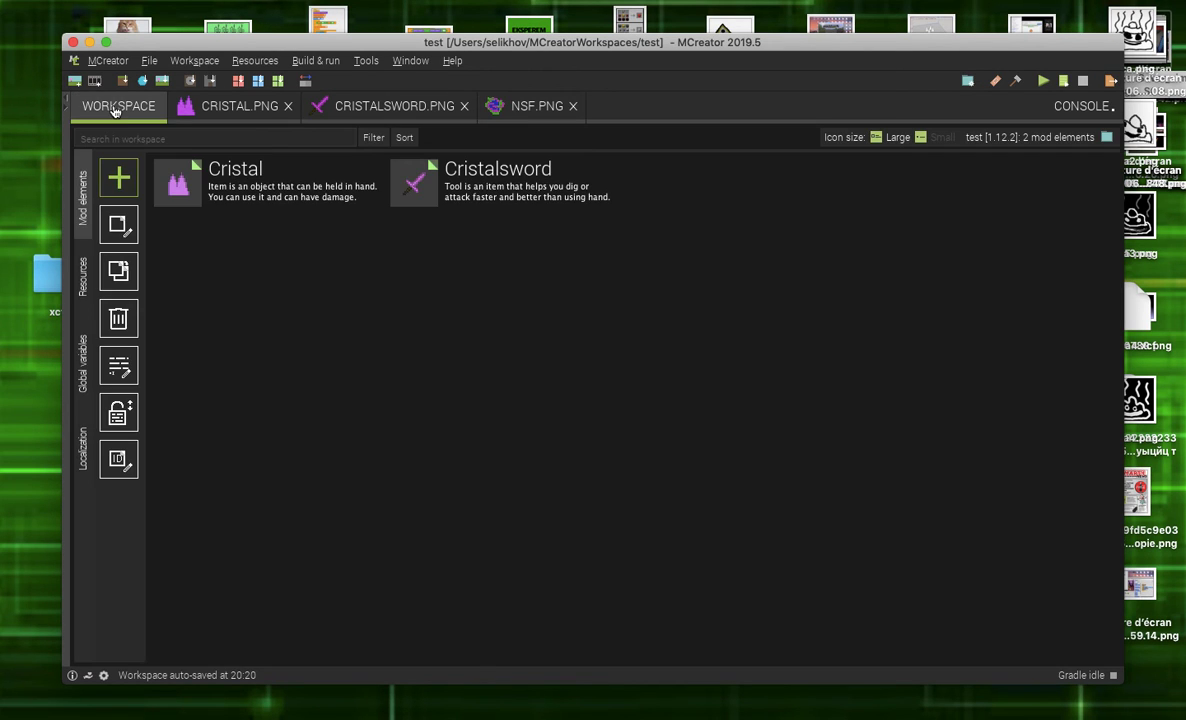
left_click(115, 178)
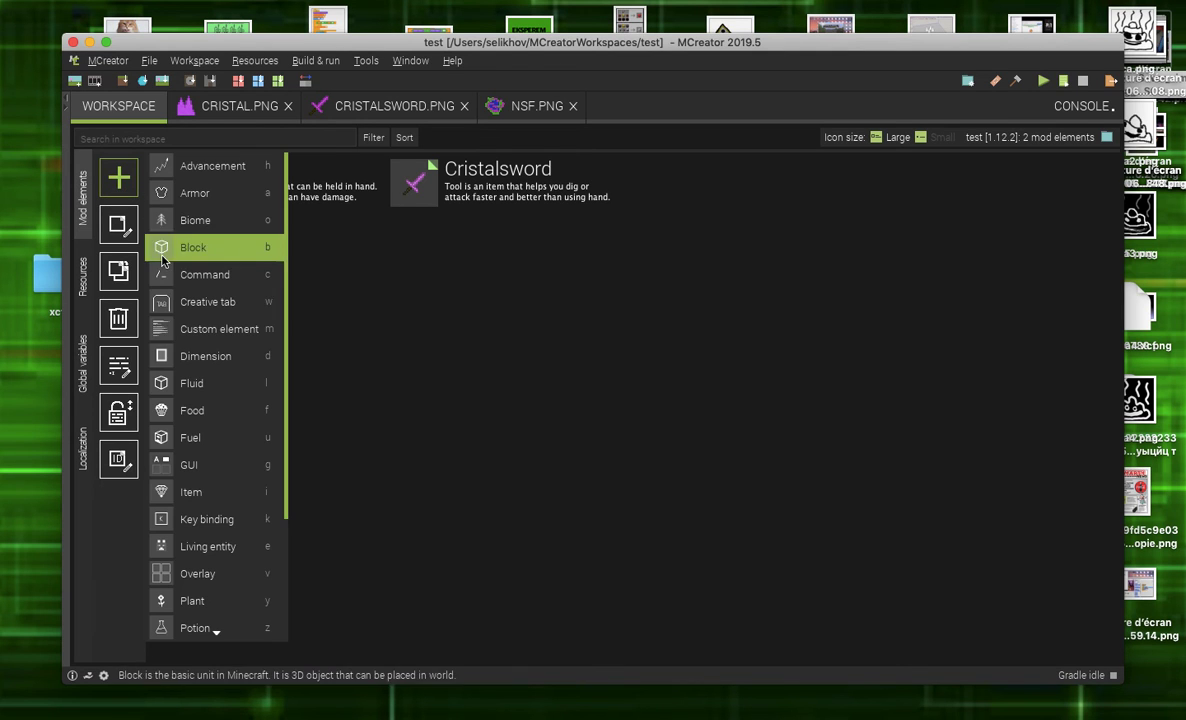
left_click(205, 410)
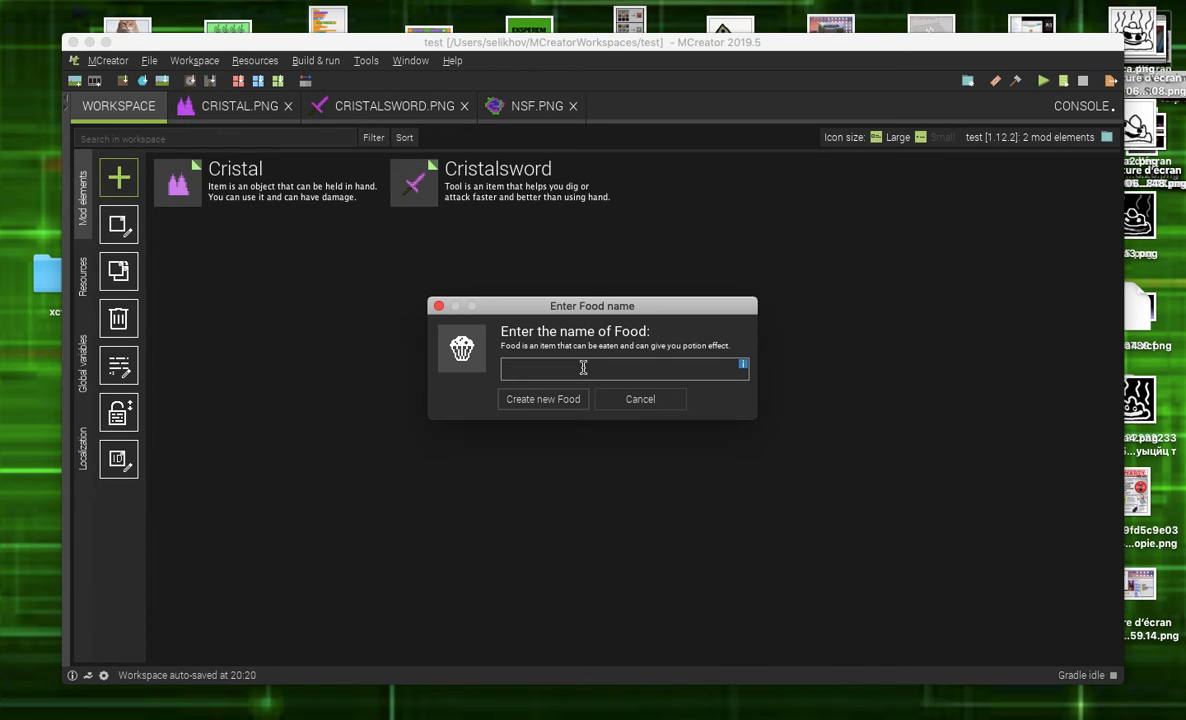
type("T")
type("ы")
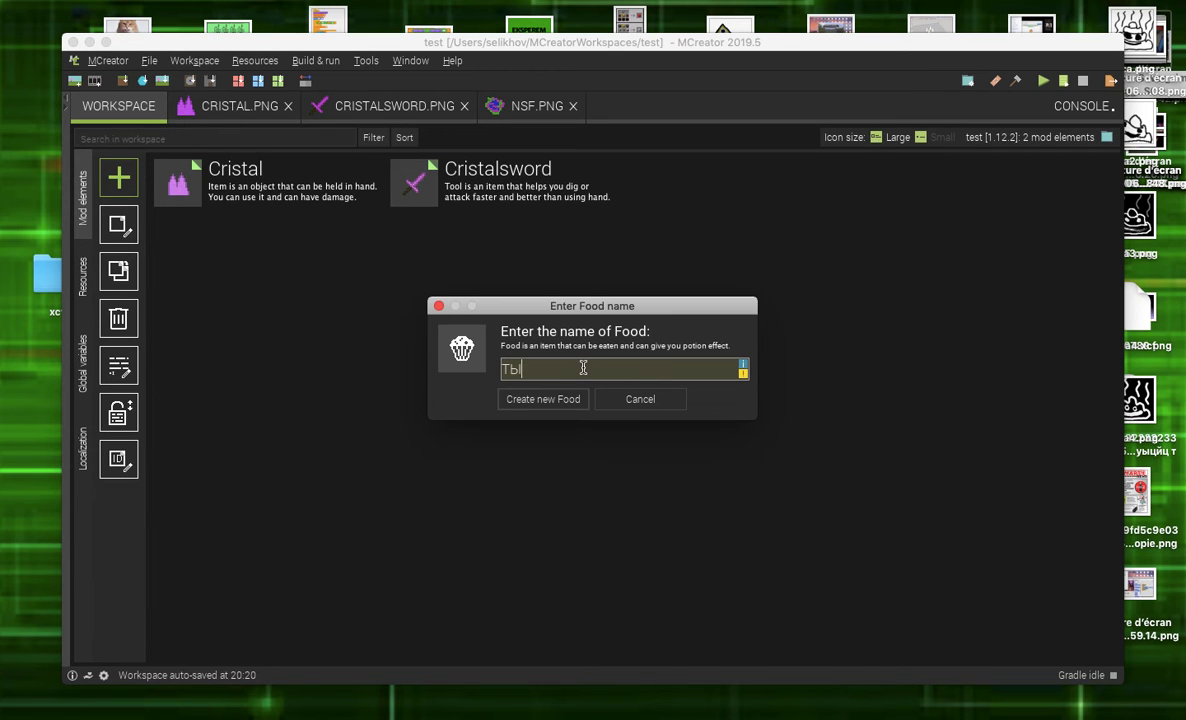
type("А")
key("BackSpace")
key("BackSpace")
key("BackSpace")
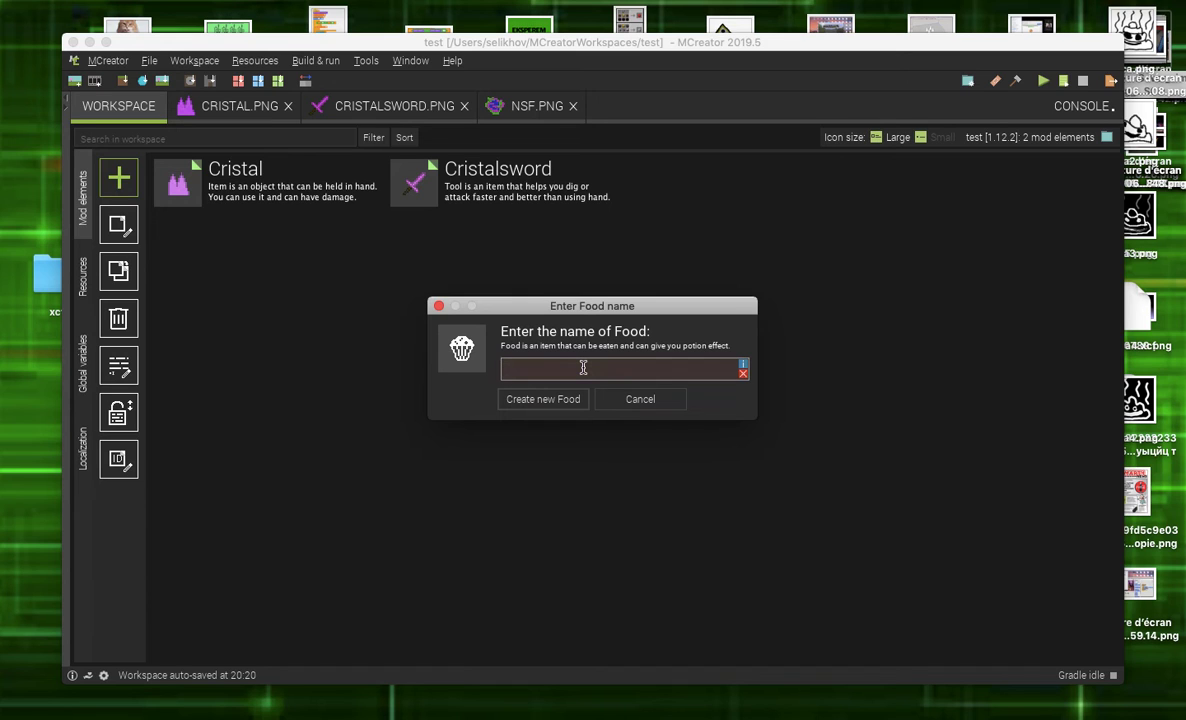
- Name the food element NSF and create it
type("N")
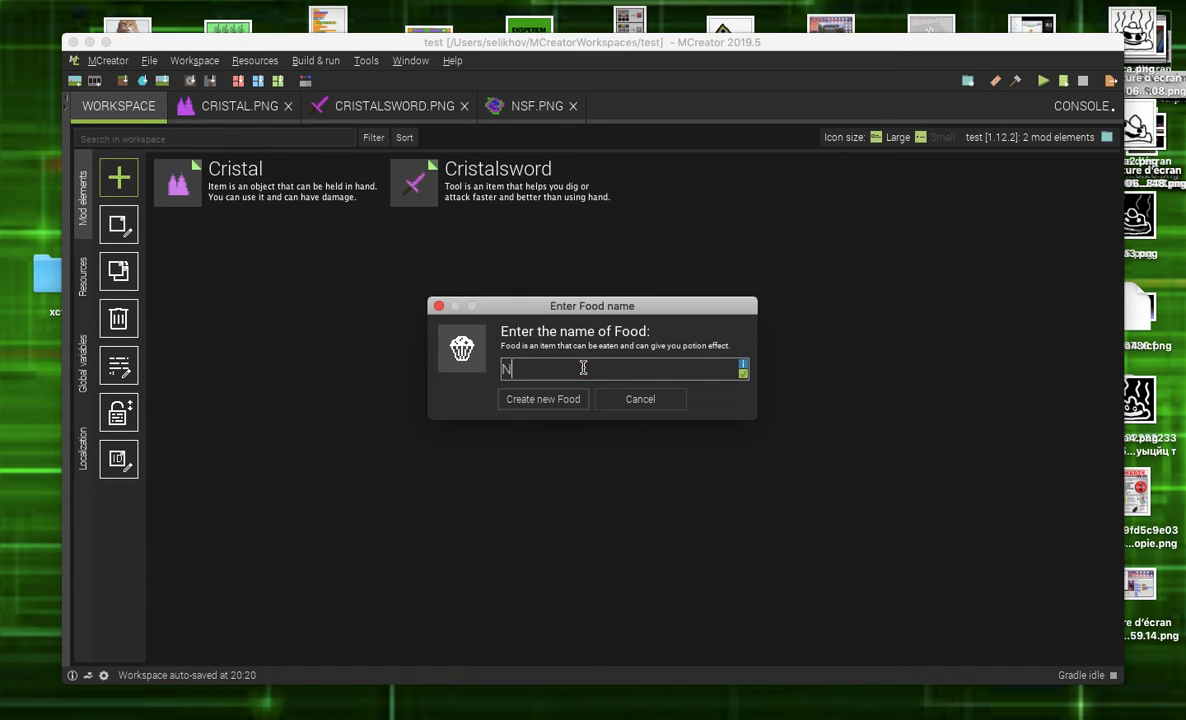
type("SF")
key("Return")
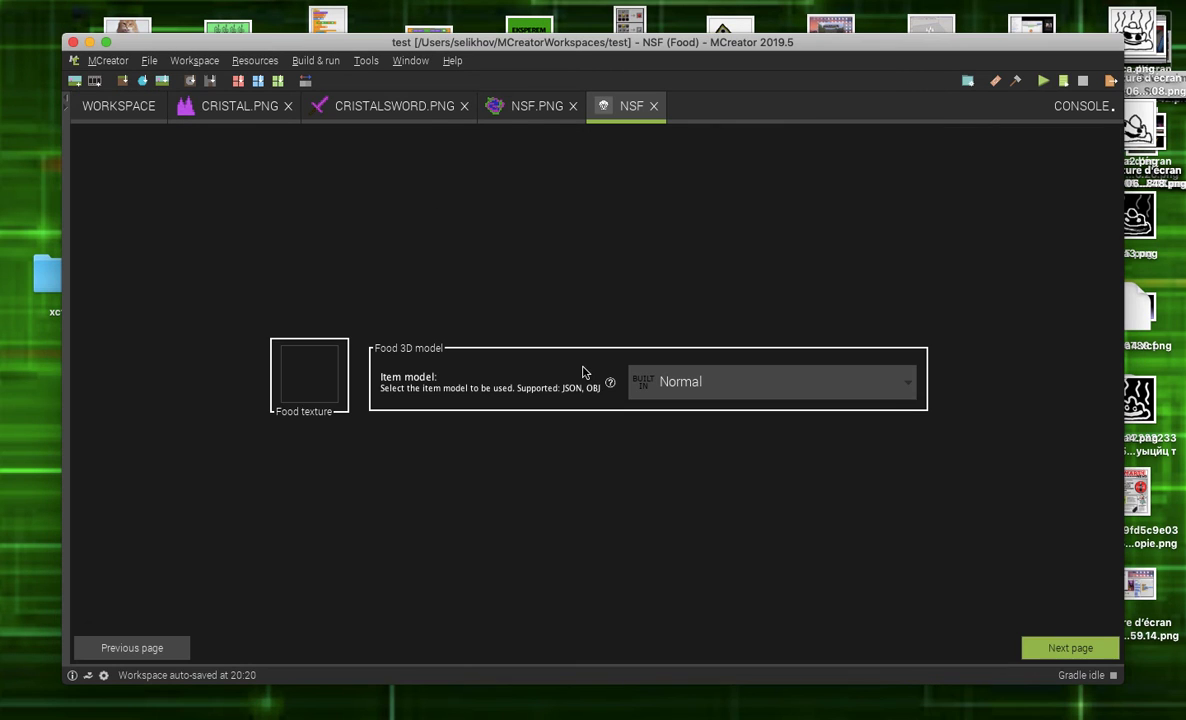
- Assign the nsf texture to the food, keep the Normal item model and continue to the food properties
left_click(278, 358)
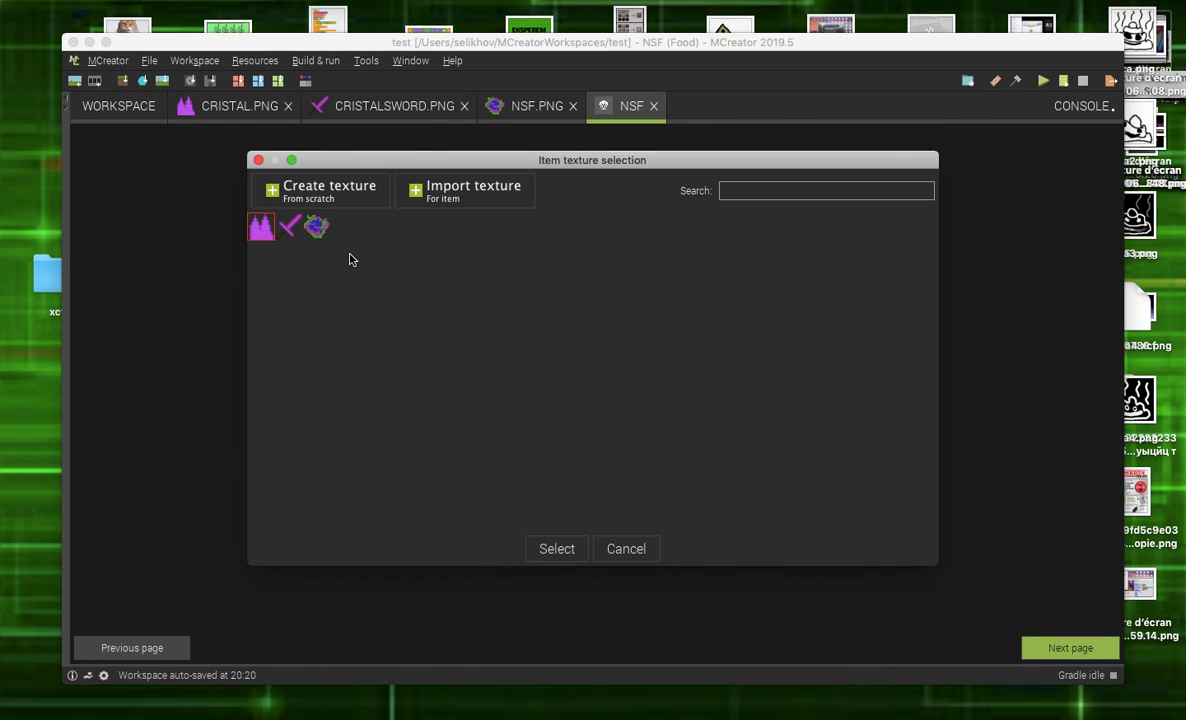
left_click(318, 229)
left_click(557, 548)
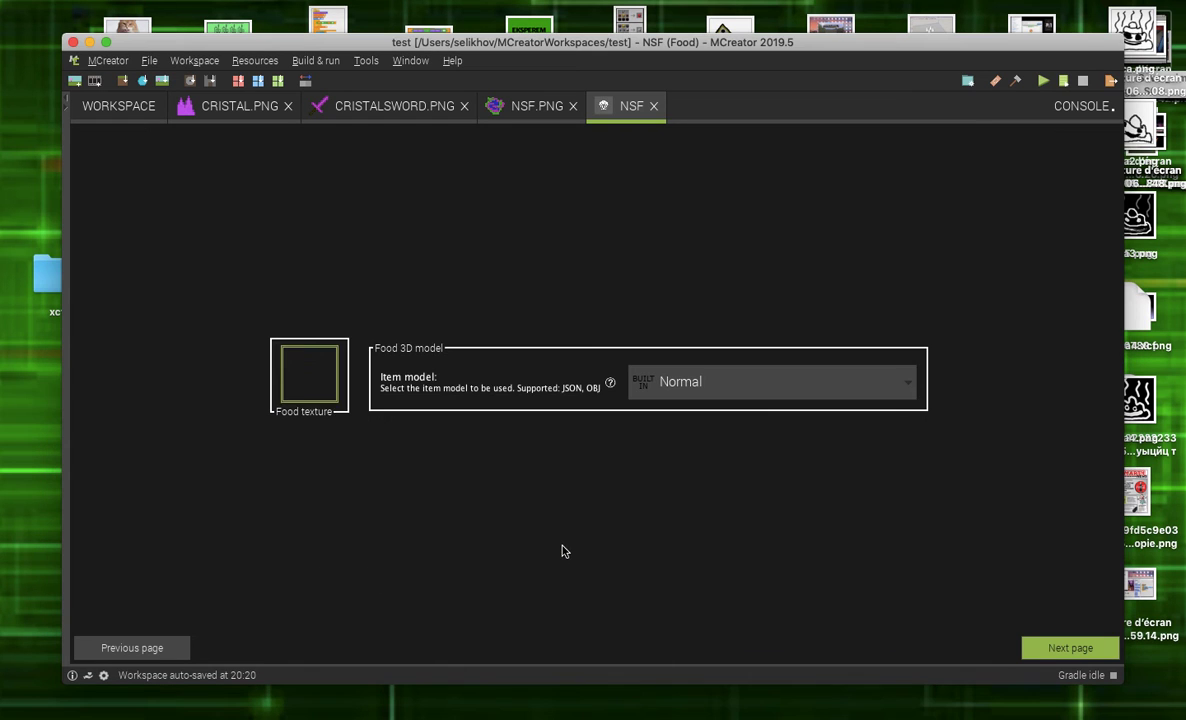
left_click(744, 379)
left_click(700, 413)
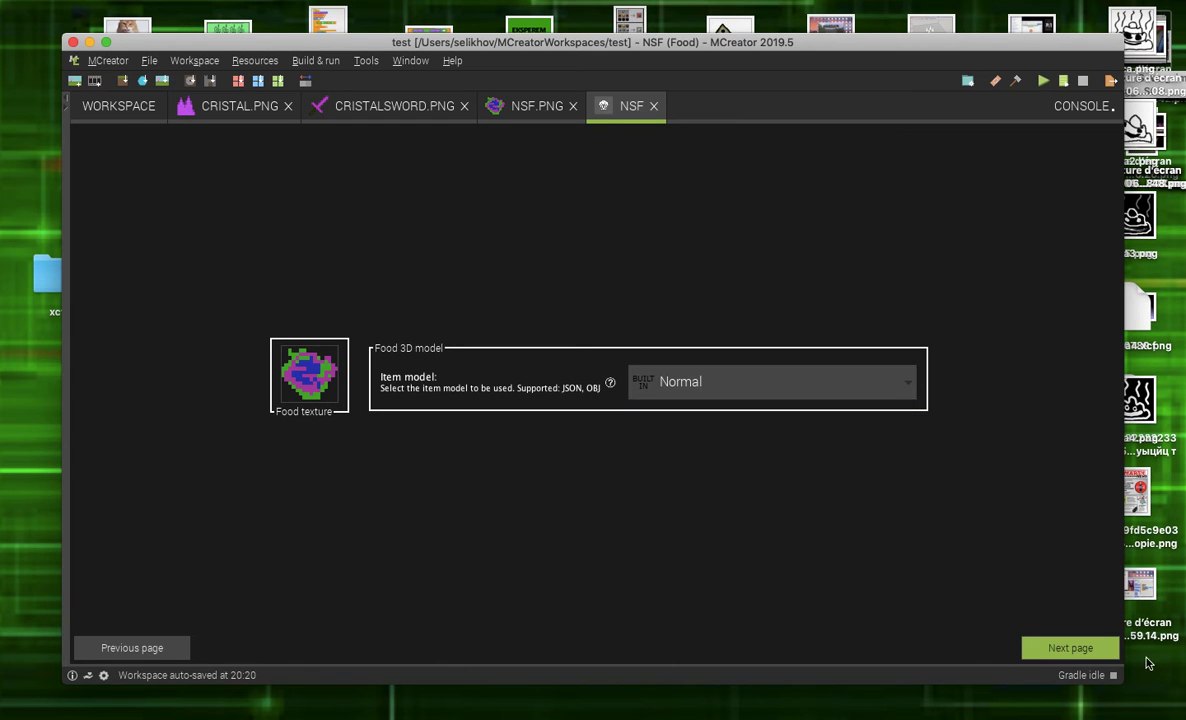
left_click(1074, 658)
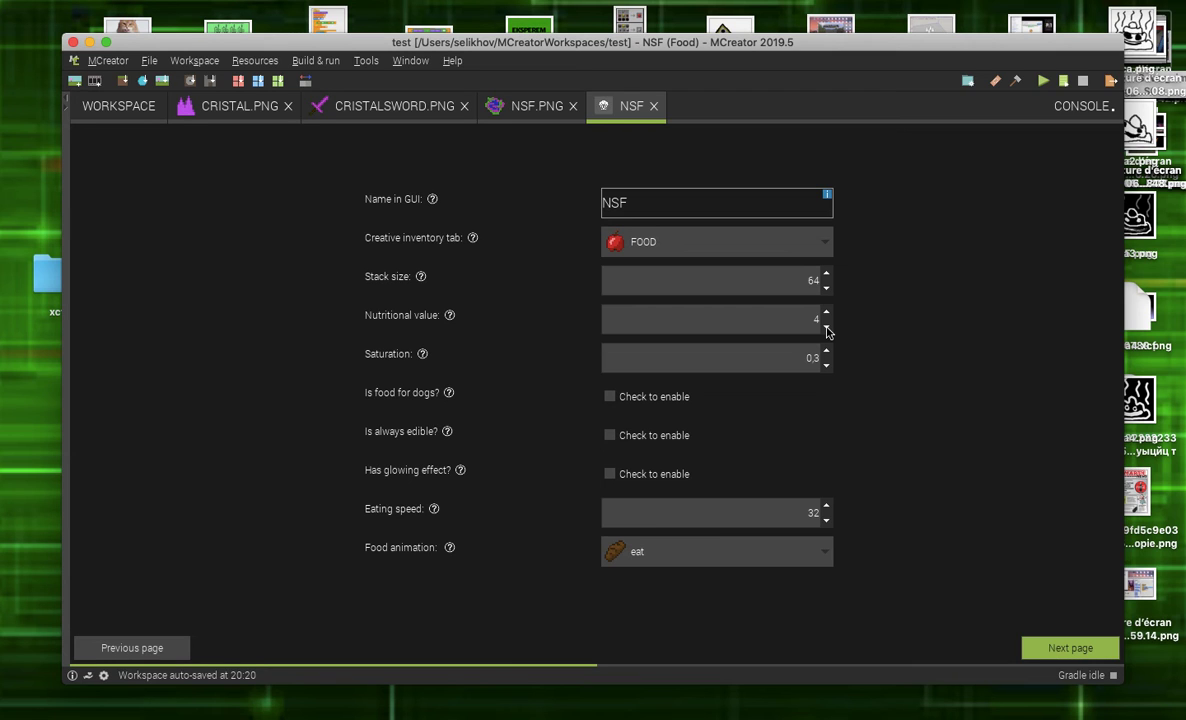
- Set the food's nutritional value to 18
left_click(826, 327)
left_click(826, 312)
type("18")
key("Tab")
left_click(813, 357)
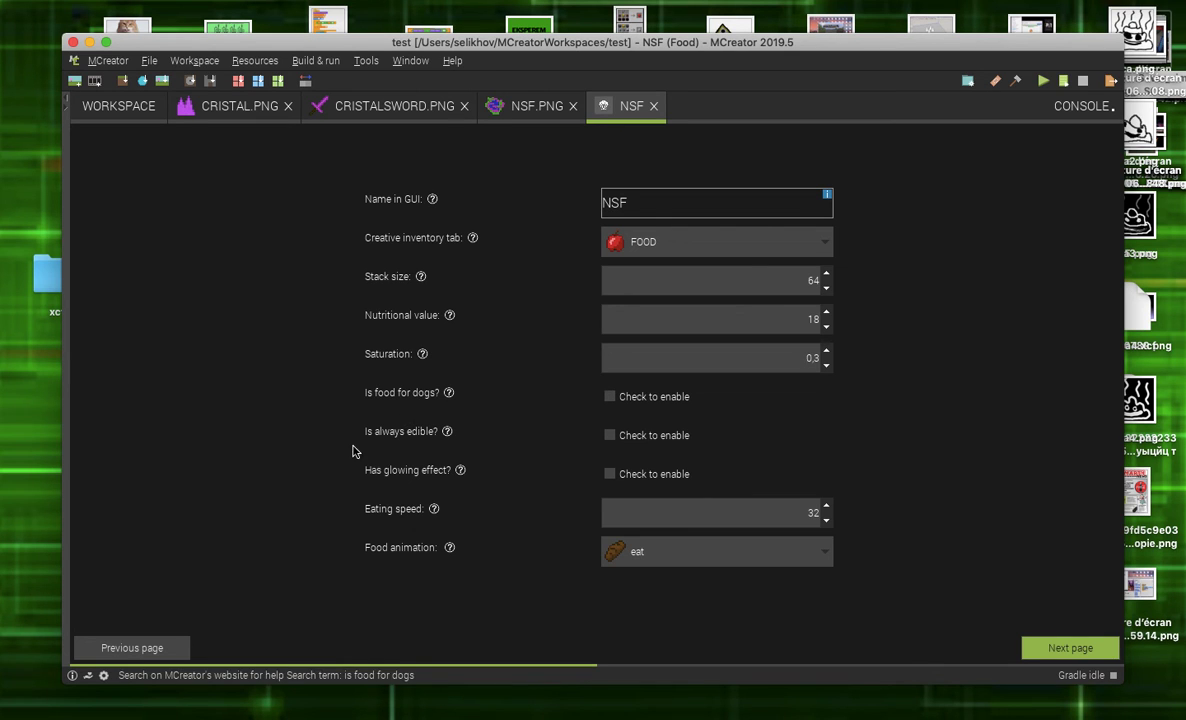
- Enable the food's glowing effect and set its eating speed to 15, keeping the eat animation
left_click(609, 474)
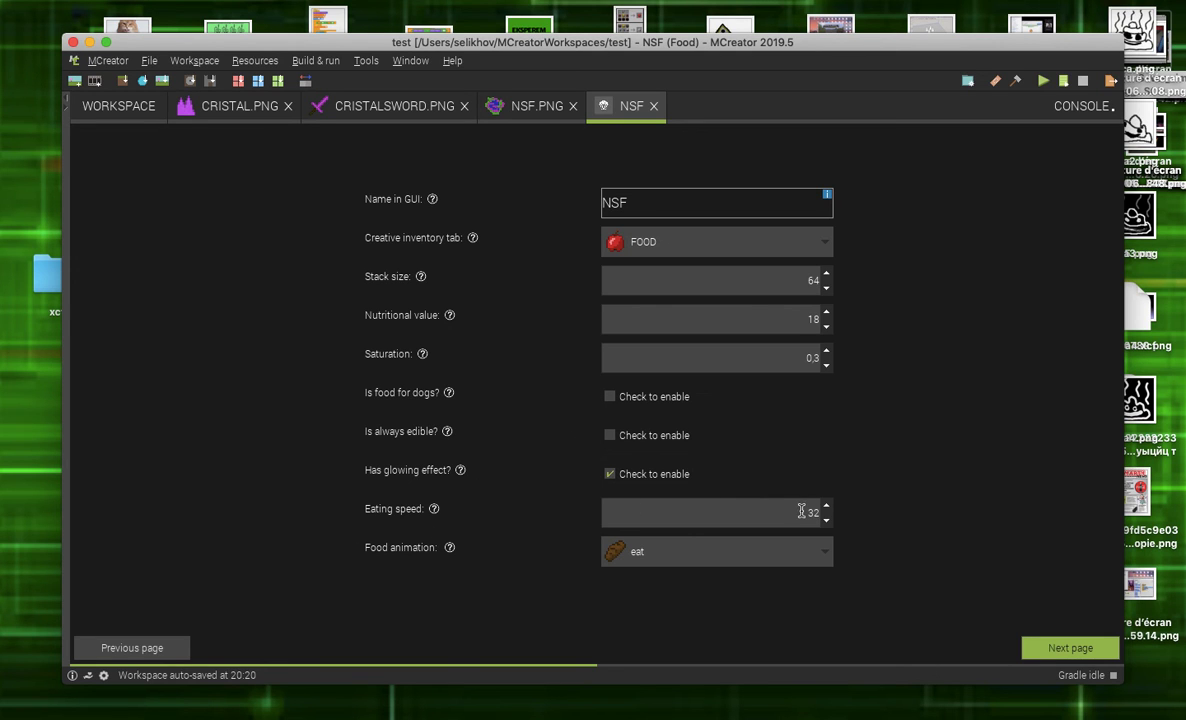
left_click_drag(801, 511, 834, 514)
type("15")
left_click(655, 556)
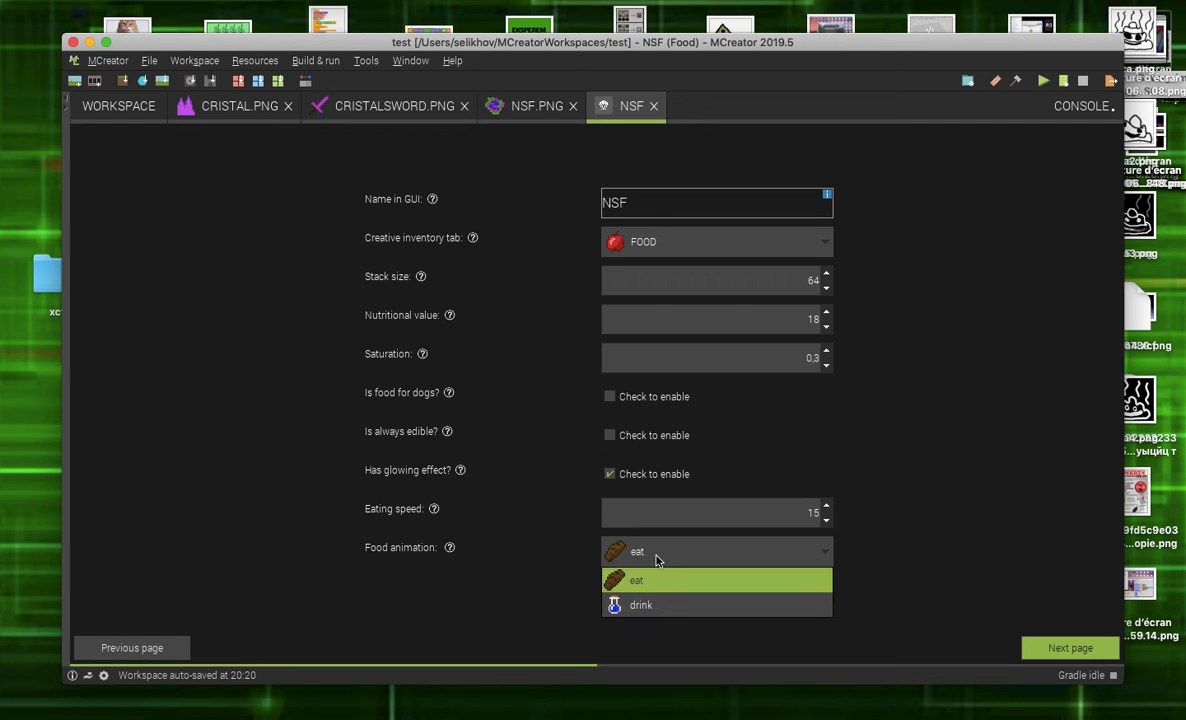
left_click(940, 543)
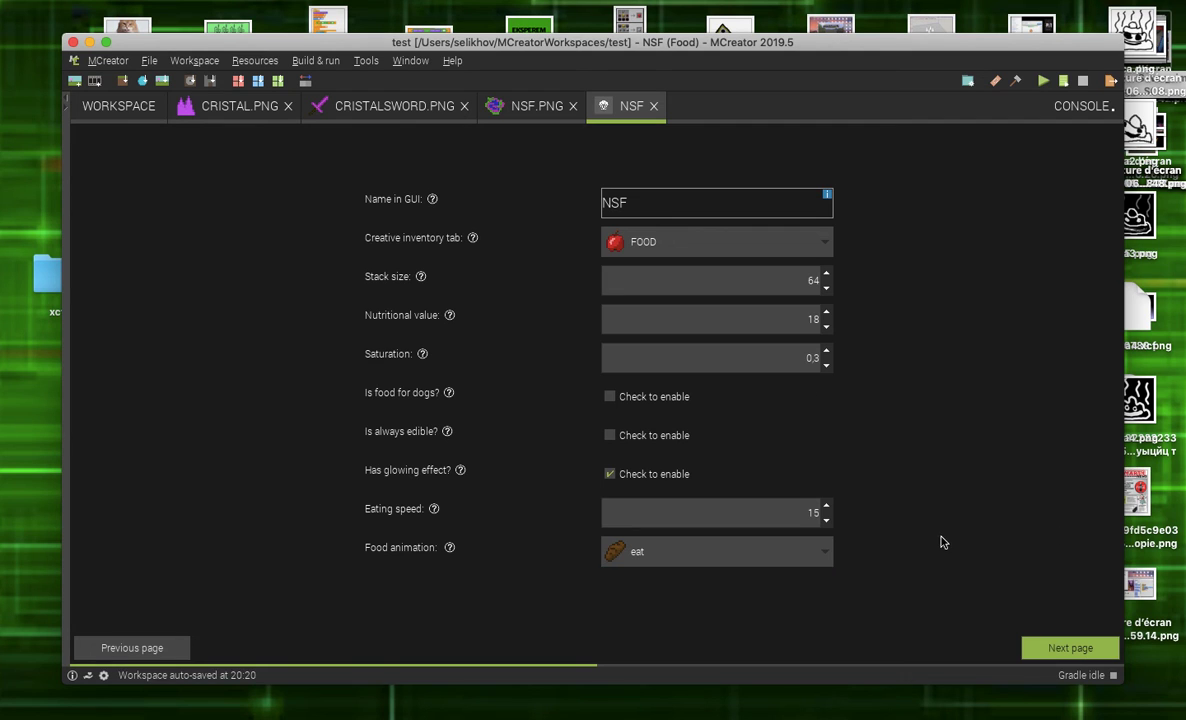
- Proceed through the remaining food settings and save the NSF food element to the workspace
left_click(1068, 650)
left_click(1052, 648)
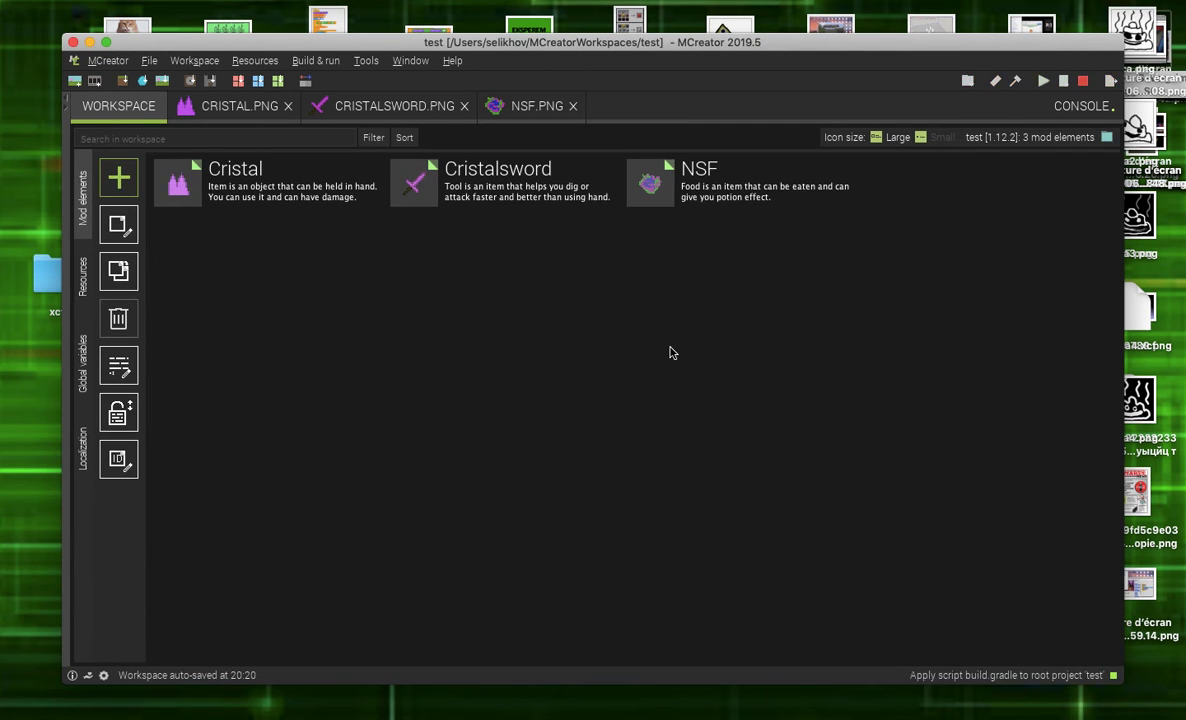
left_click(121, 185)
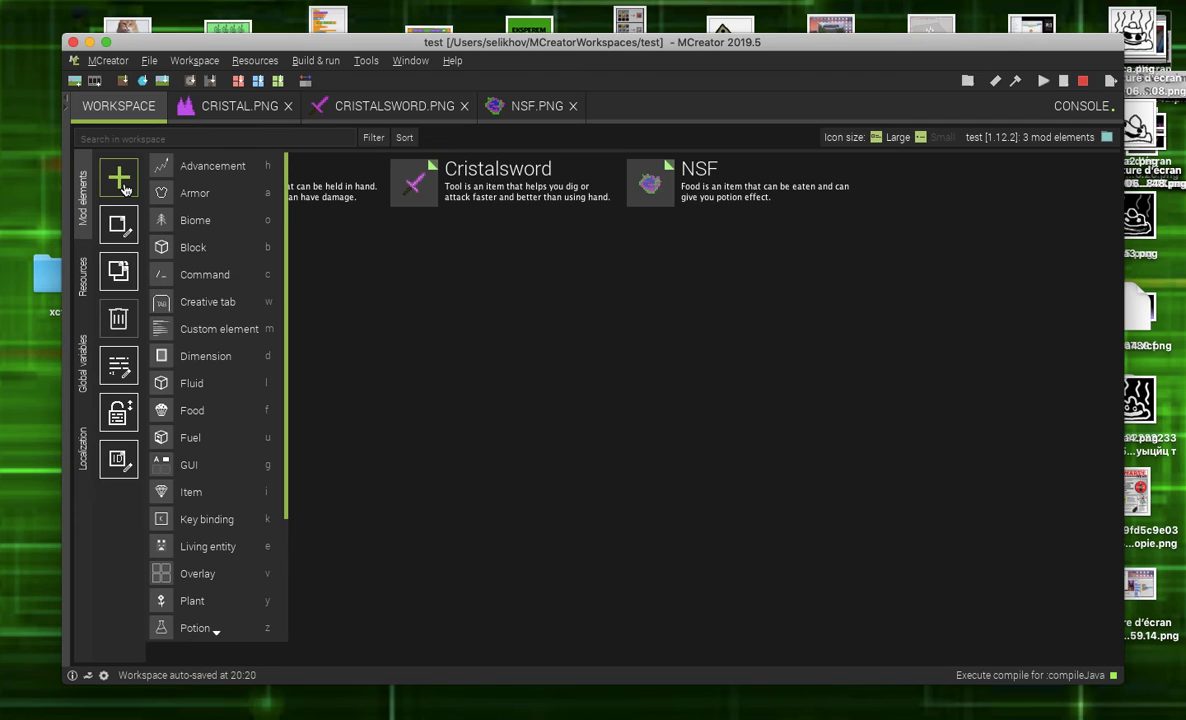
left_click(495, 368)
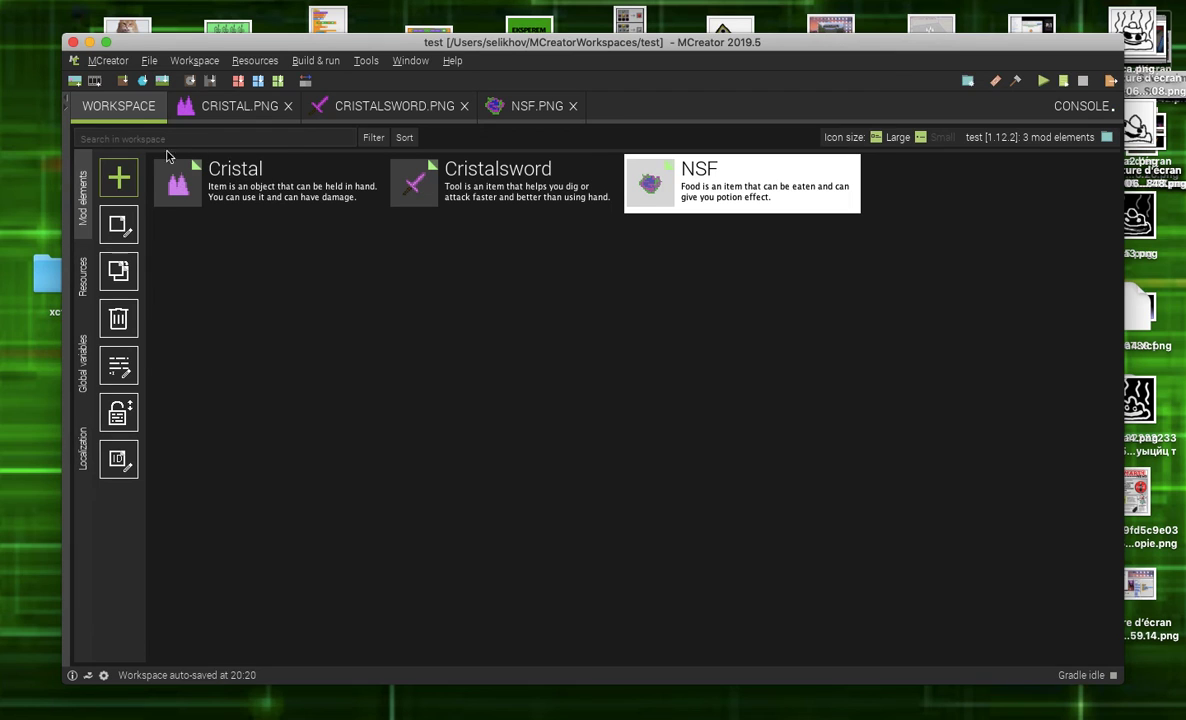
- Create a new recipe element named Cristalswordcraft
left_click(131, 184)
scroll(195, 565, "down", 6)
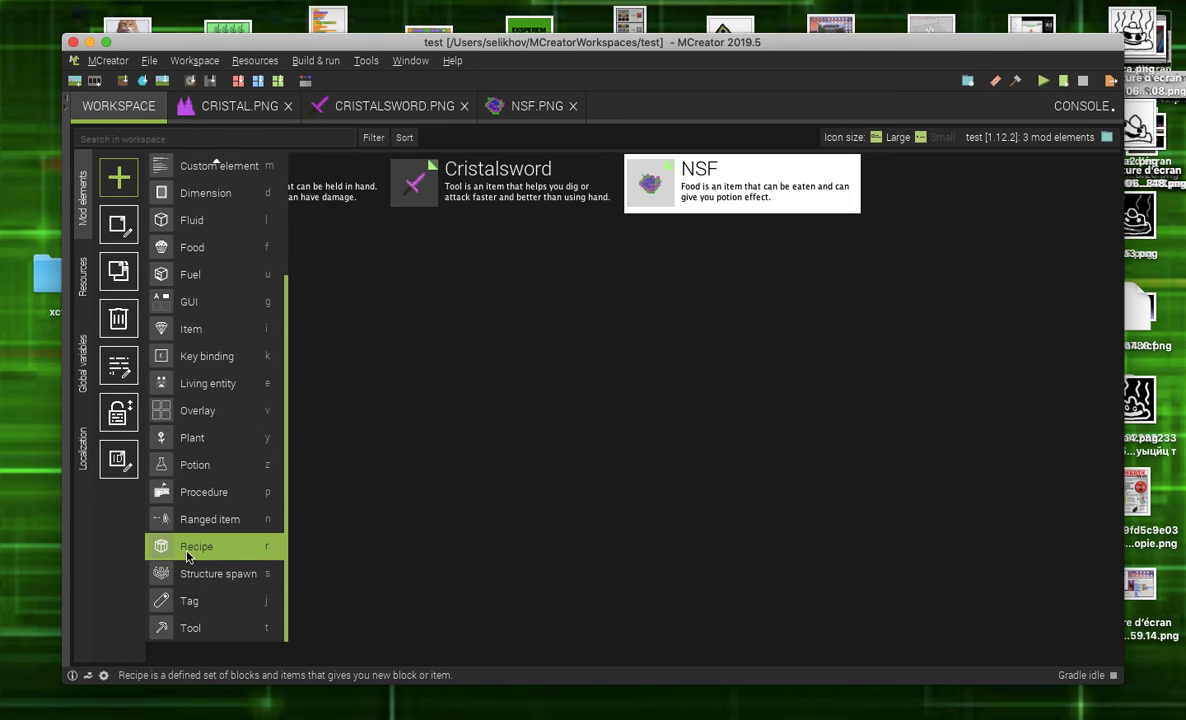
left_click(190, 548)
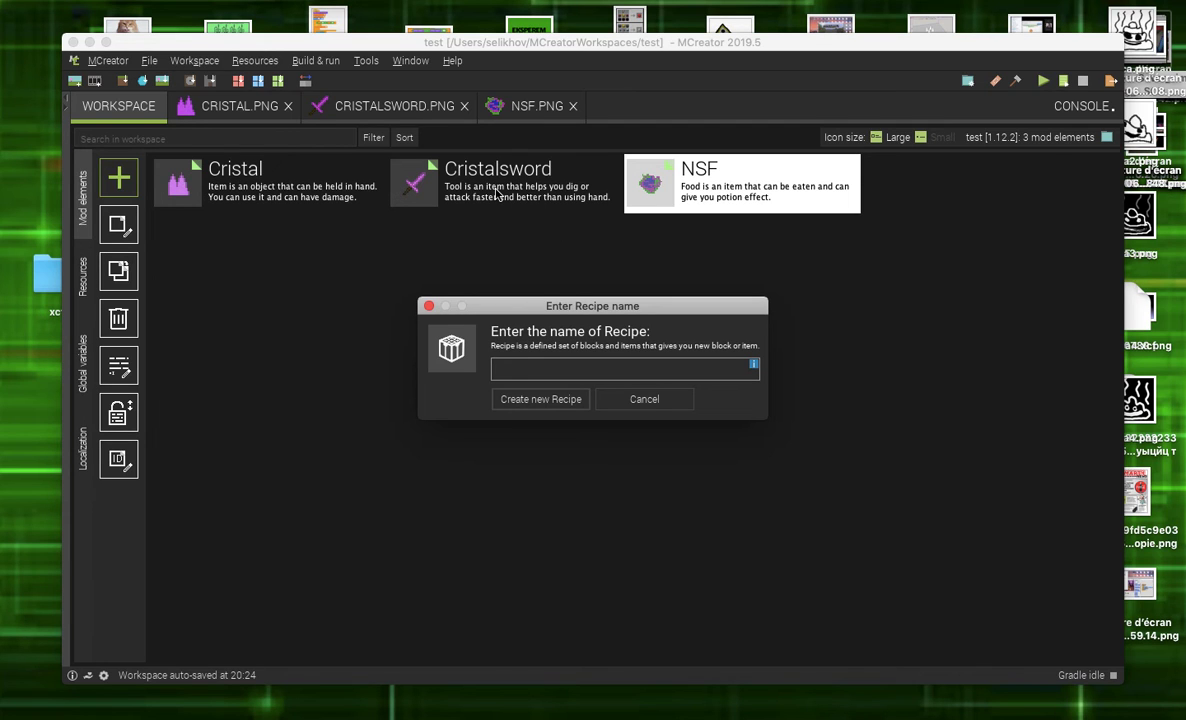
type("C")
type("кшыейды")
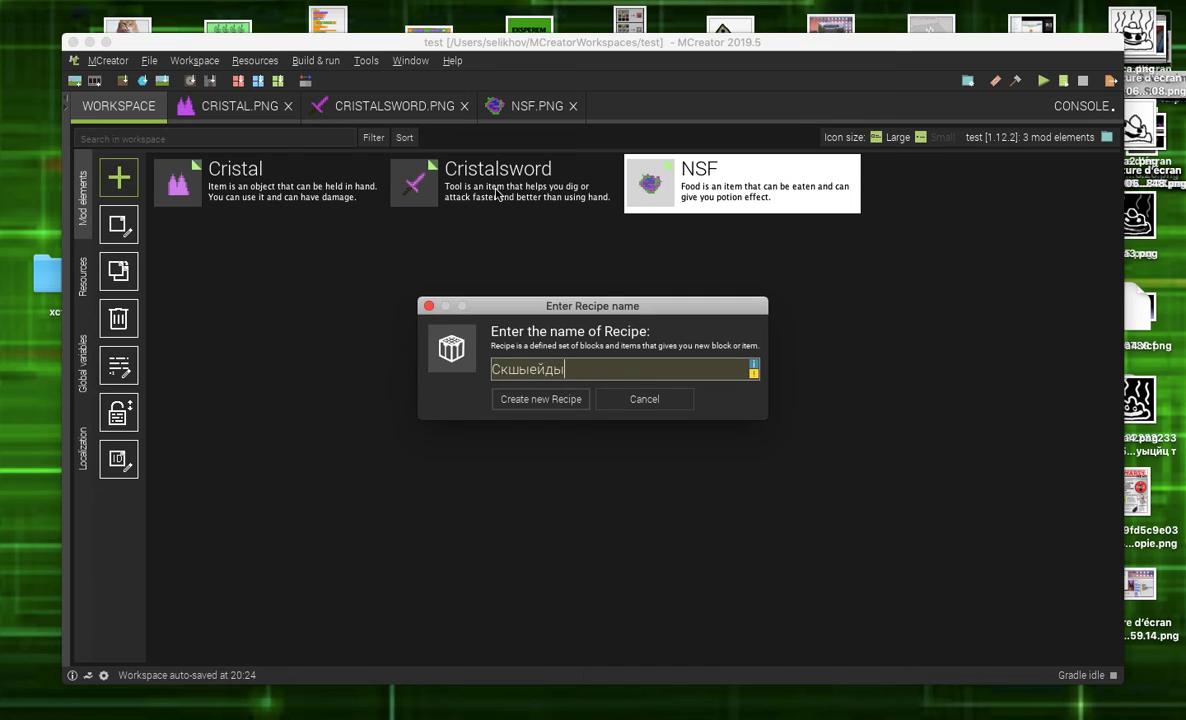
key("BackSpace")
key("BackSpace")
key("BackSpace")
key("BackSpace")
key("BackSpace")
key("BackSpace")
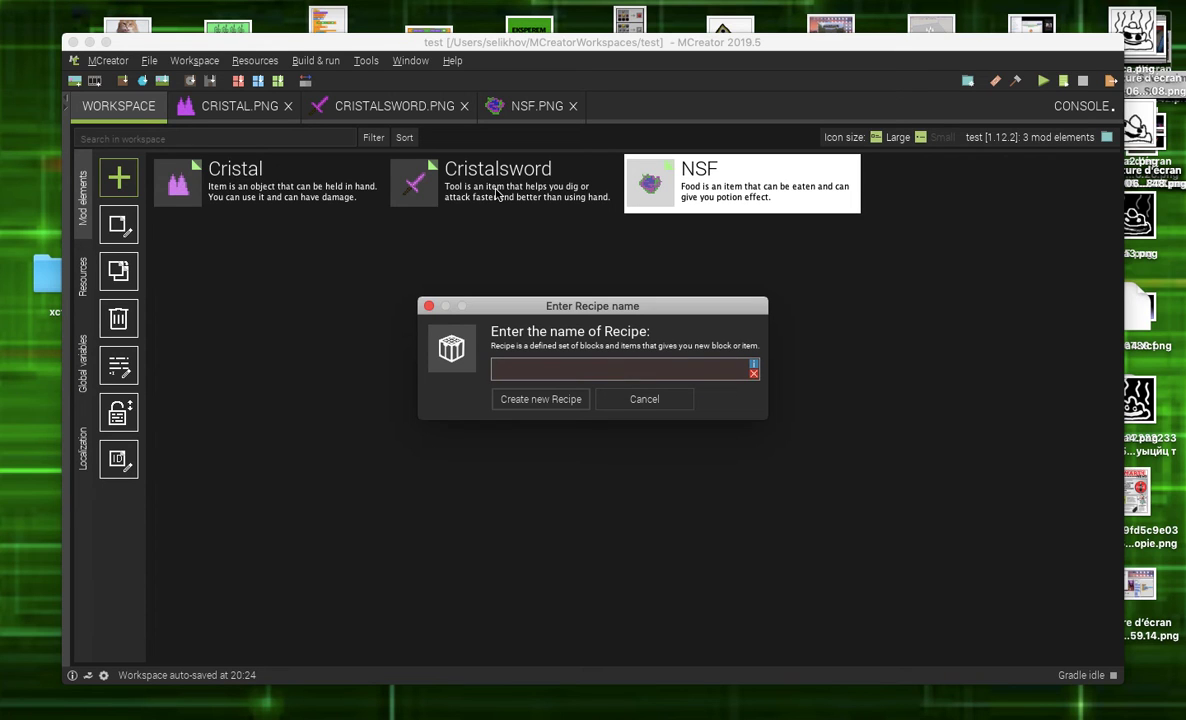
type("Cris")
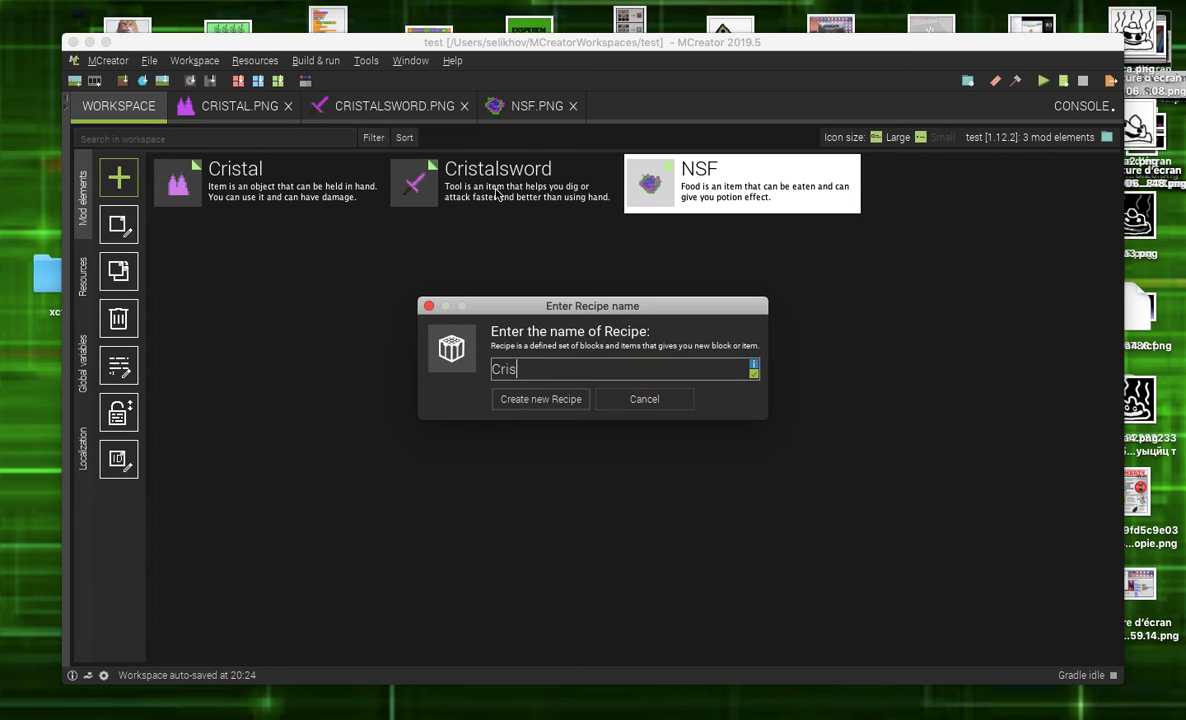
type("talsword")
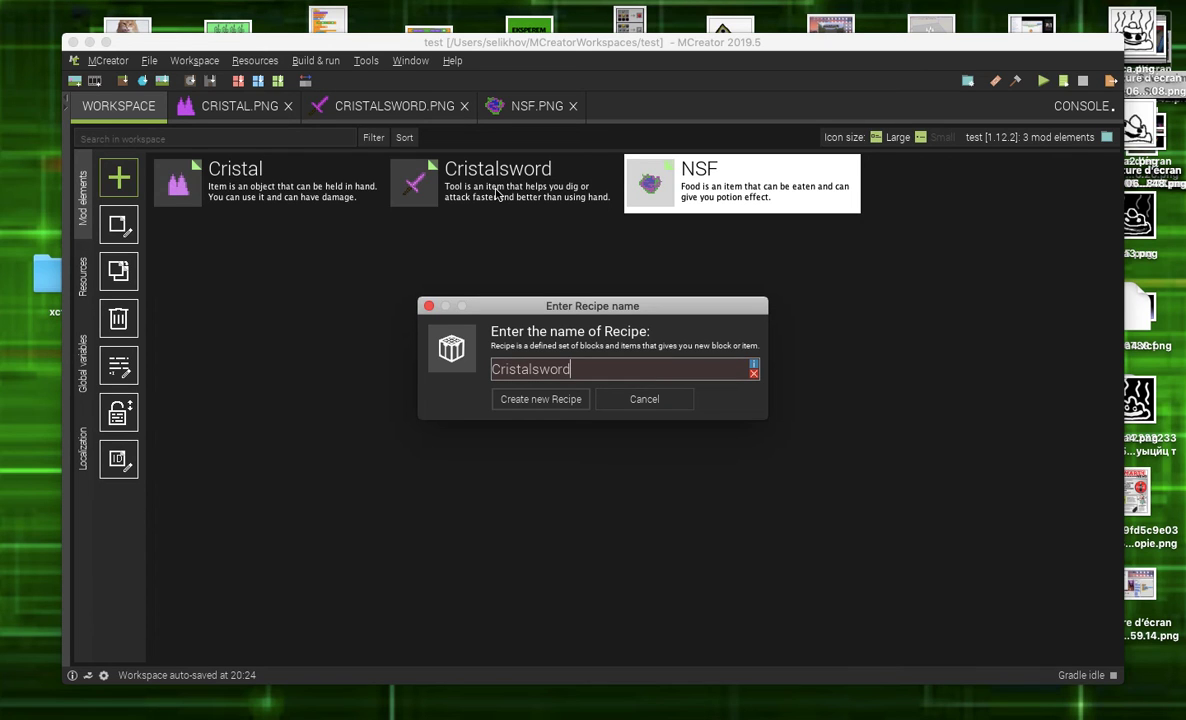
type("craft")
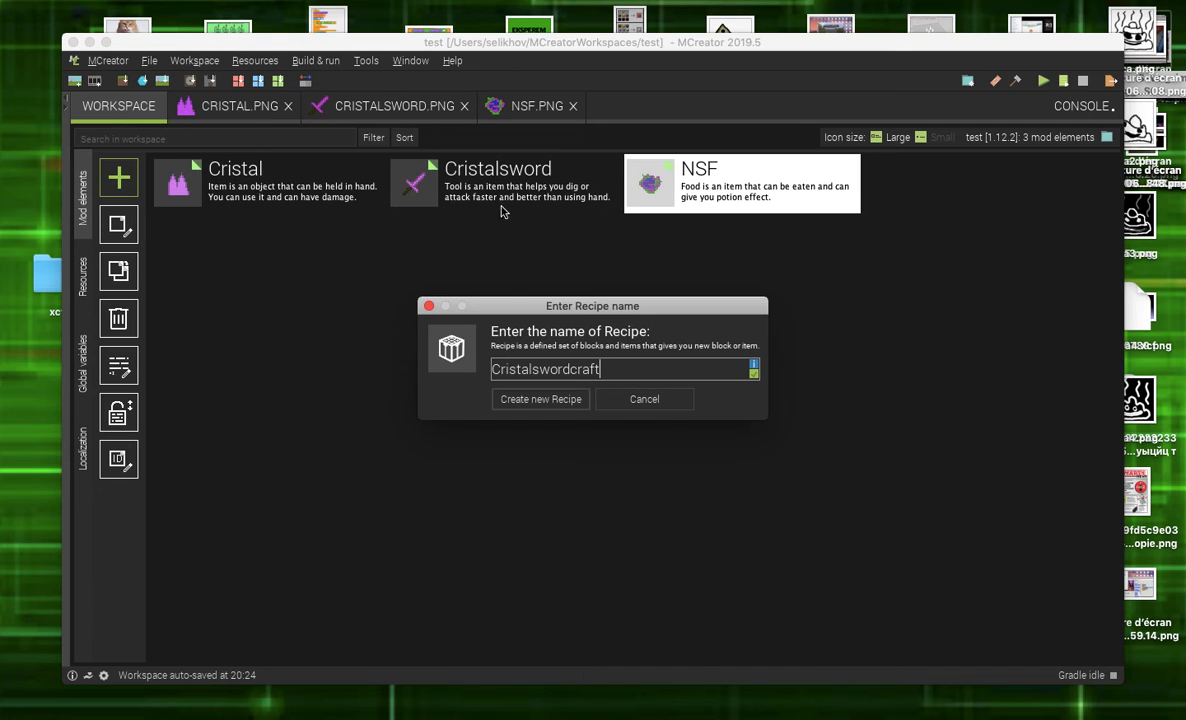
left_click(543, 402)
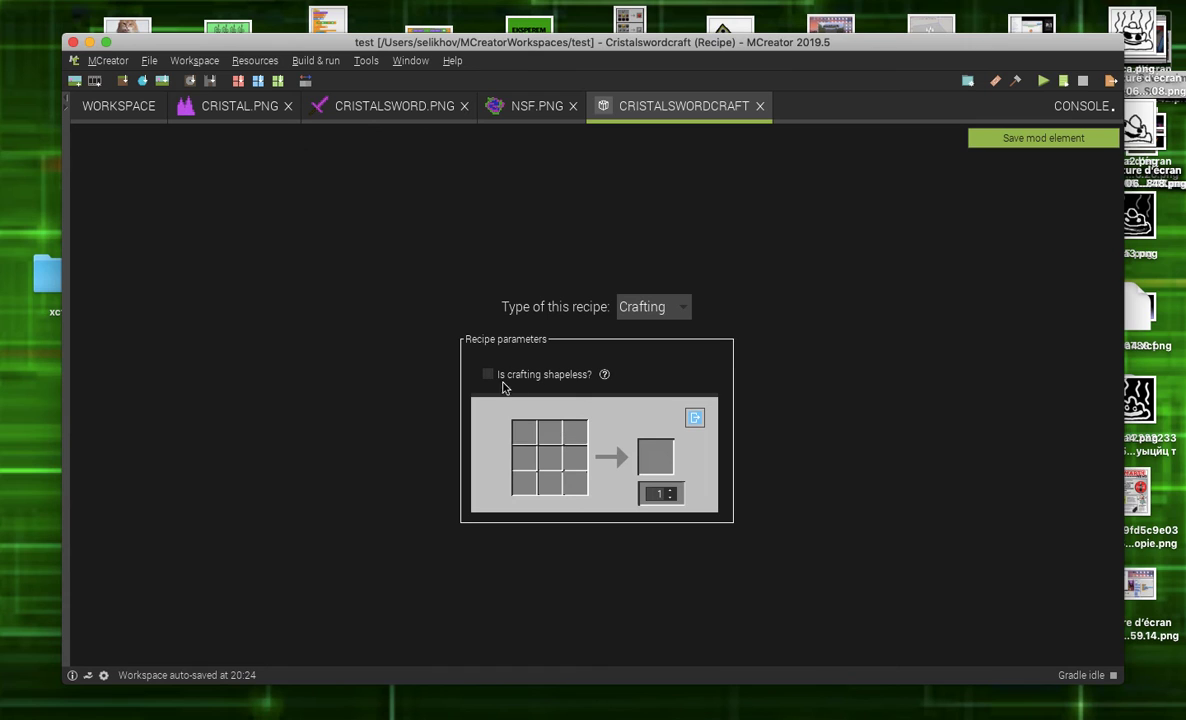
- Preview the Smelting type for the sword recipe and return it to Crafting
left_click(645, 308)
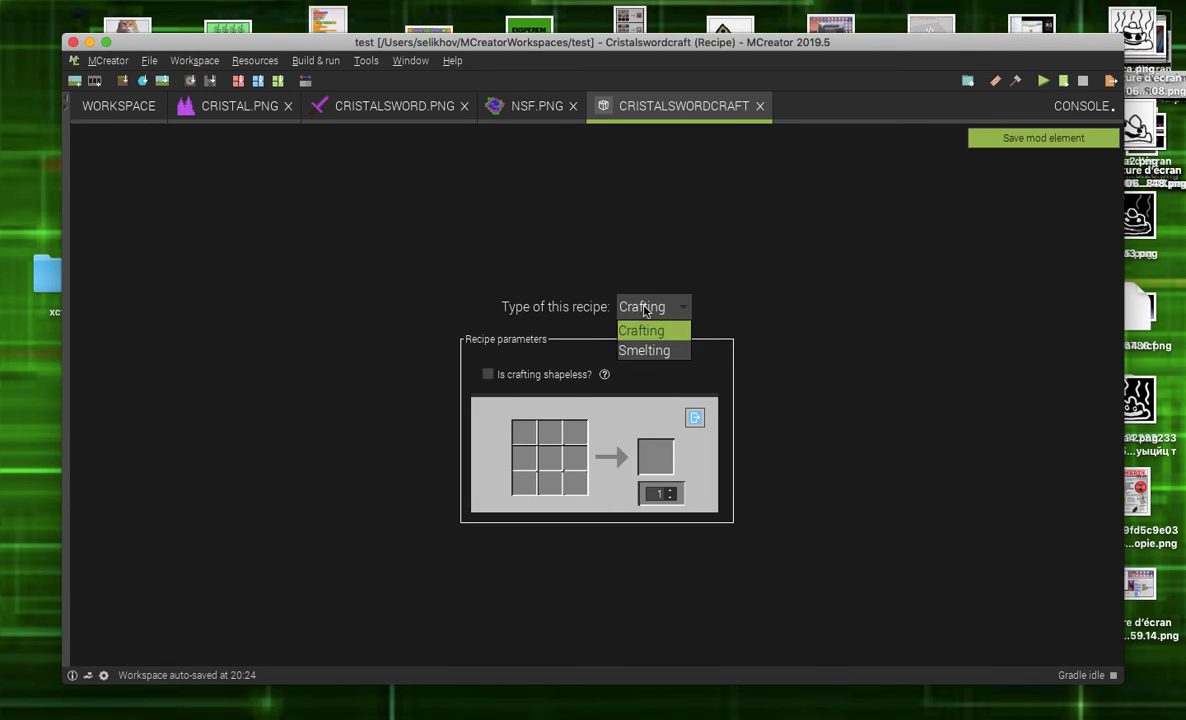
left_click(636, 352)
left_click(648, 308)
left_click(646, 332)
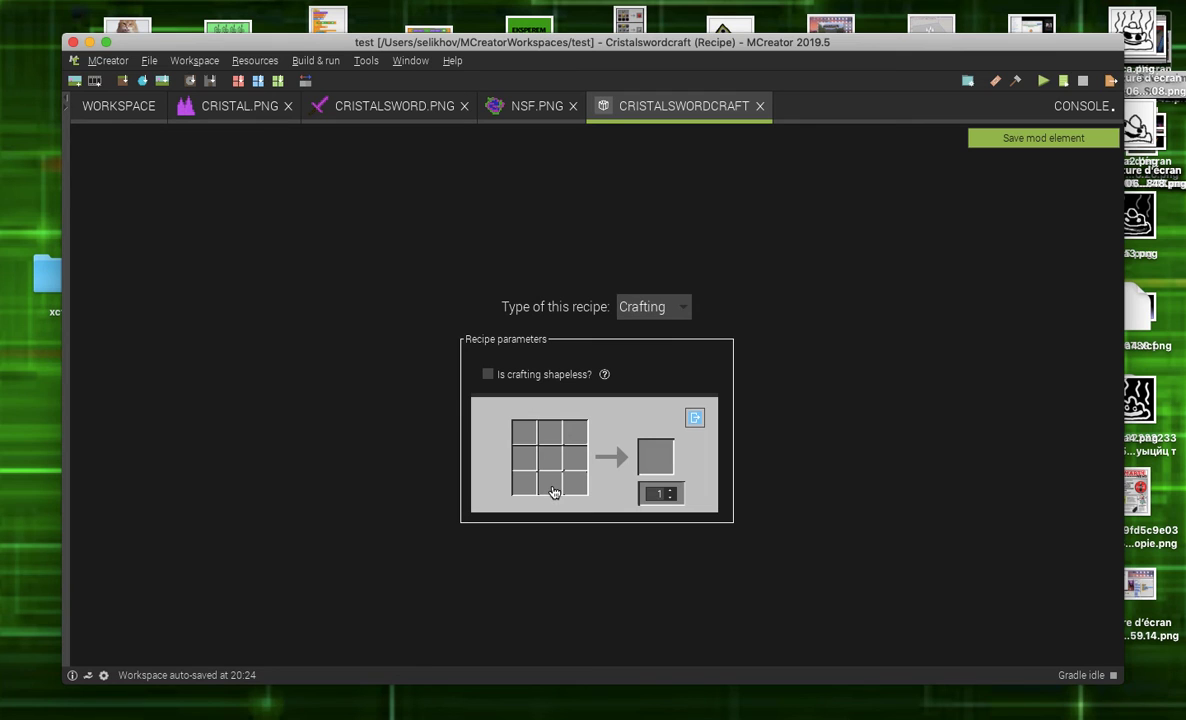
- Place a stick from the vanilla items in the bottom-centre slot of the crafting grid
left_click(514, 436)
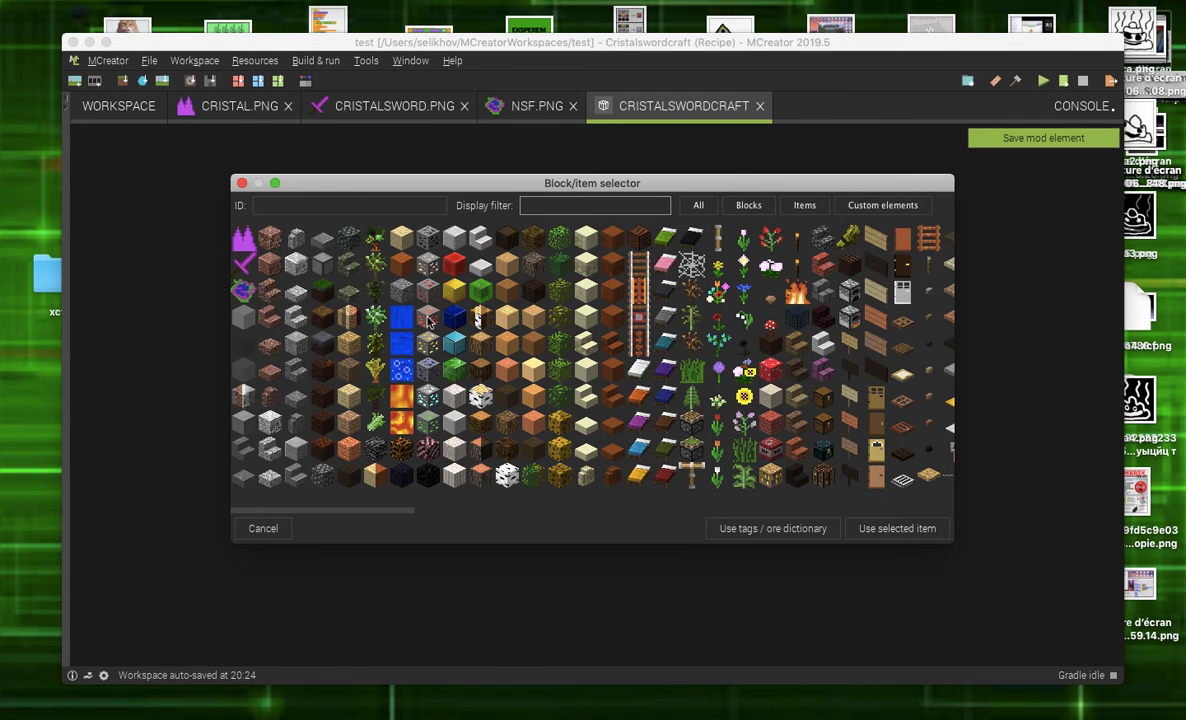
left_click(804, 205)
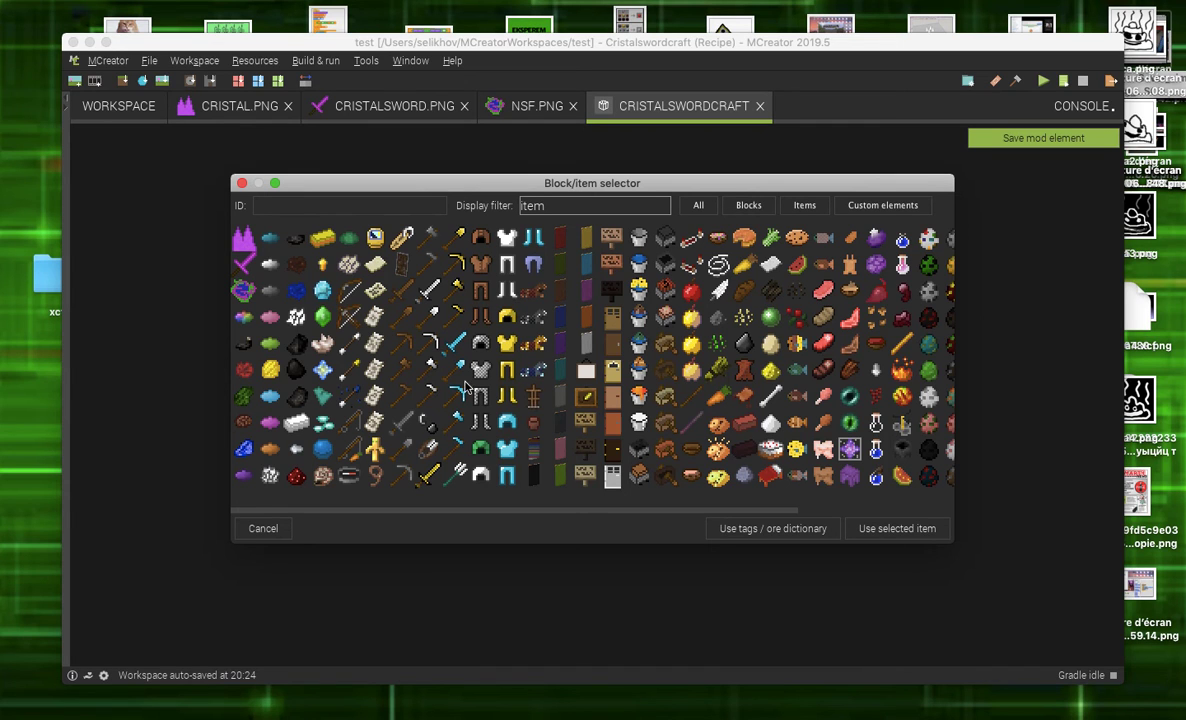
left_click(691, 396)
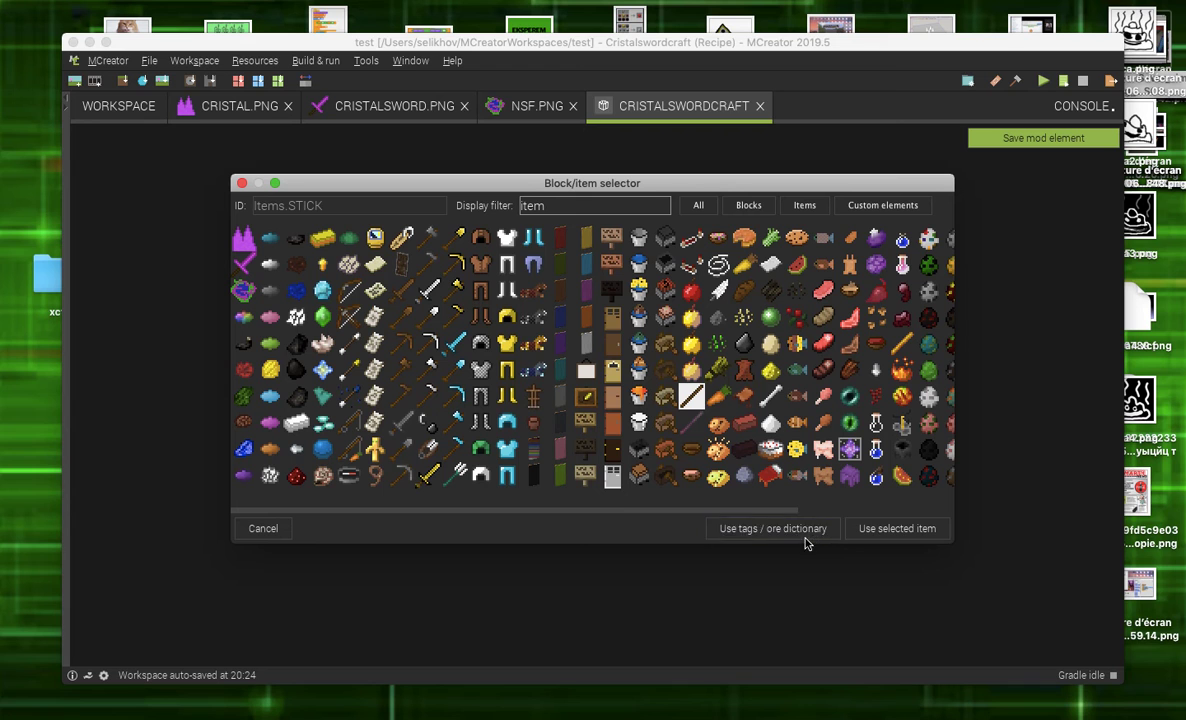
left_click(870, 532)
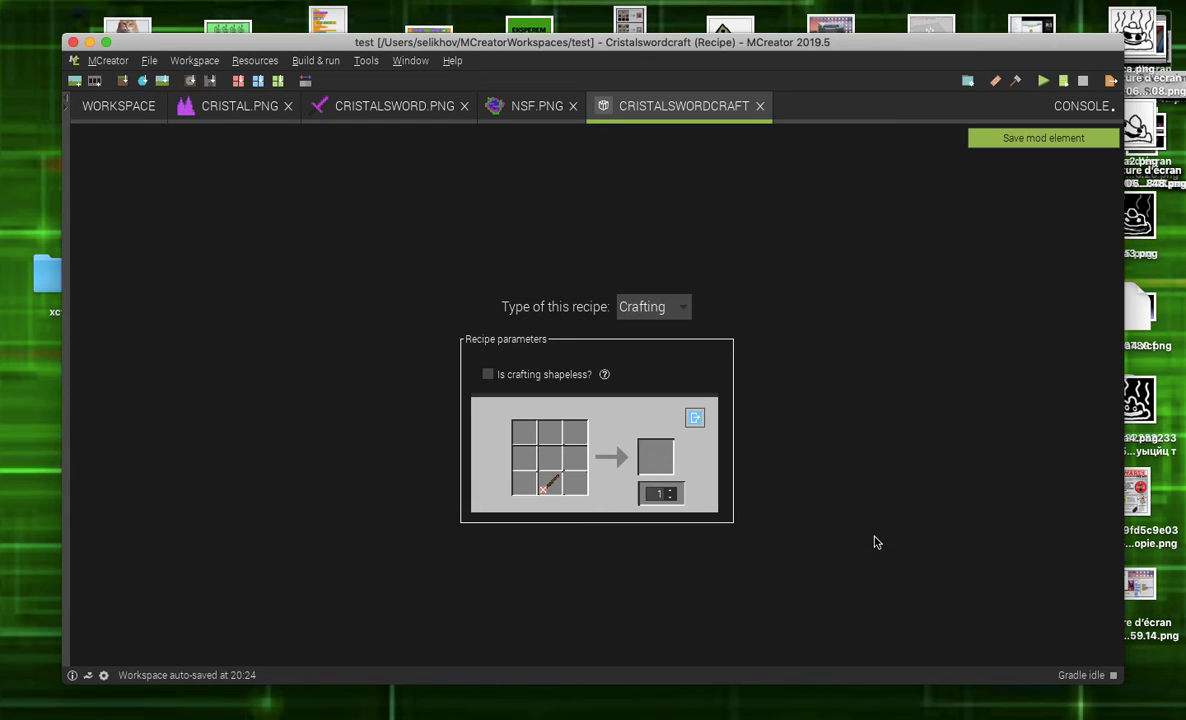
- Place the custom Cristal item in the centre and top-centre slots of the crafting grid
left_click(557, 461)
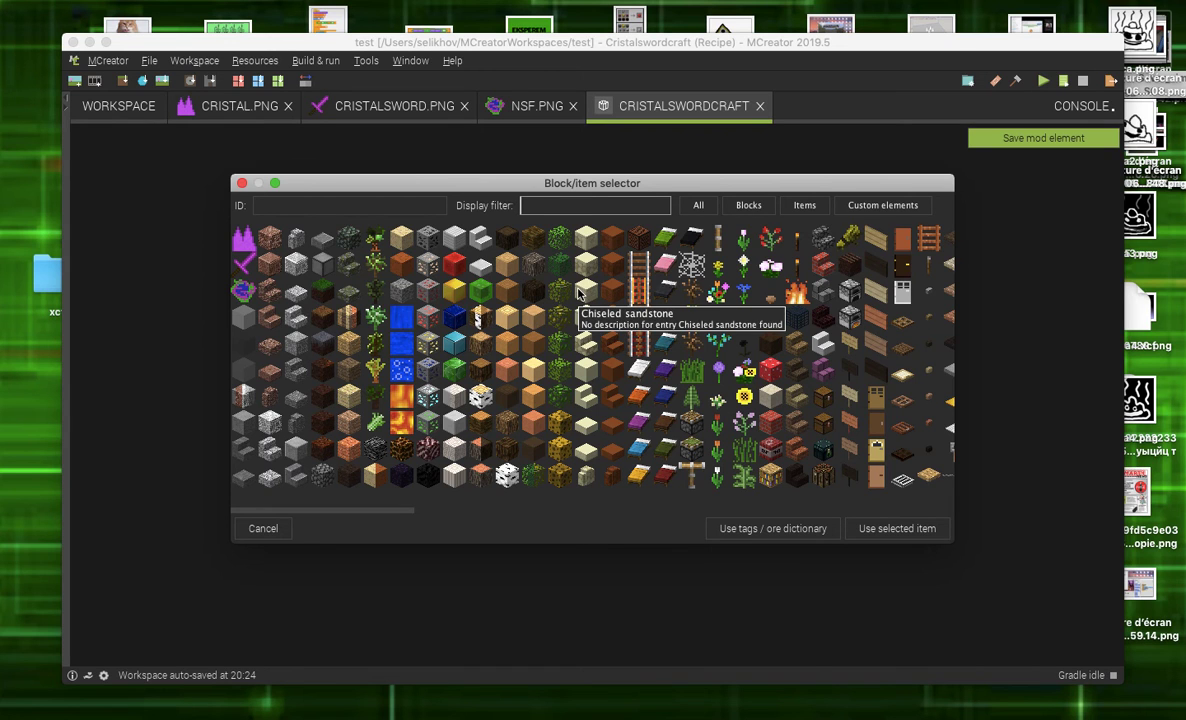
left_click(241, 236)
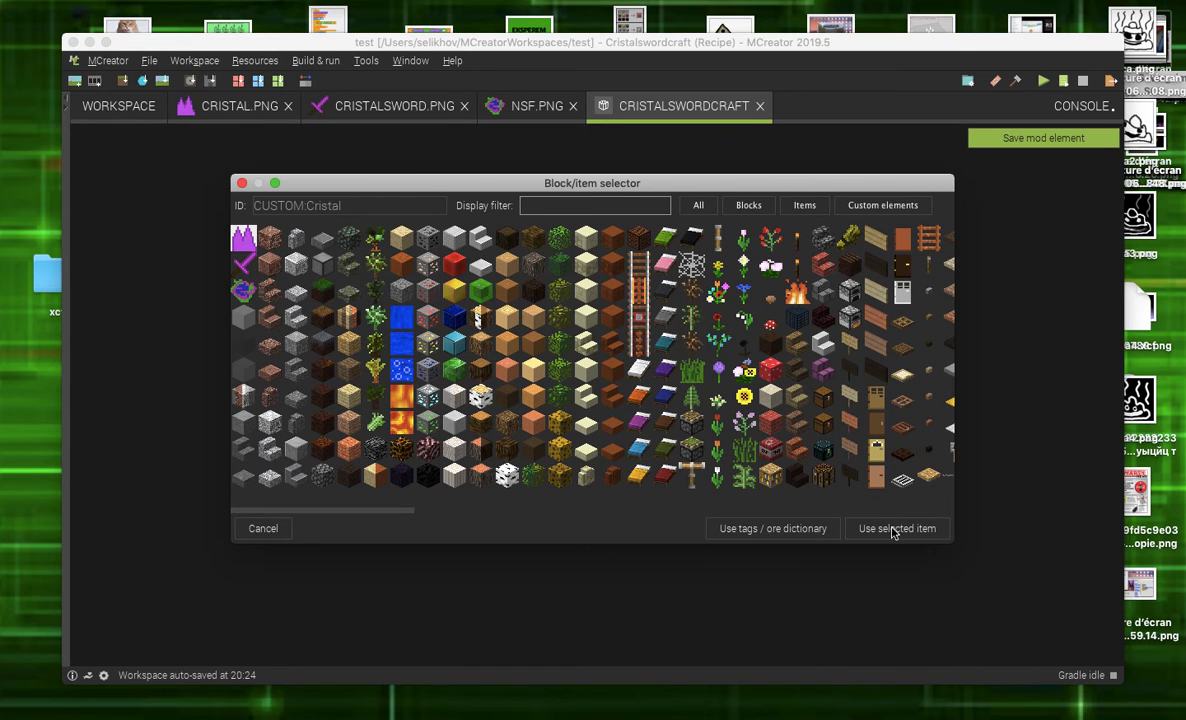
left_click(893, 533)
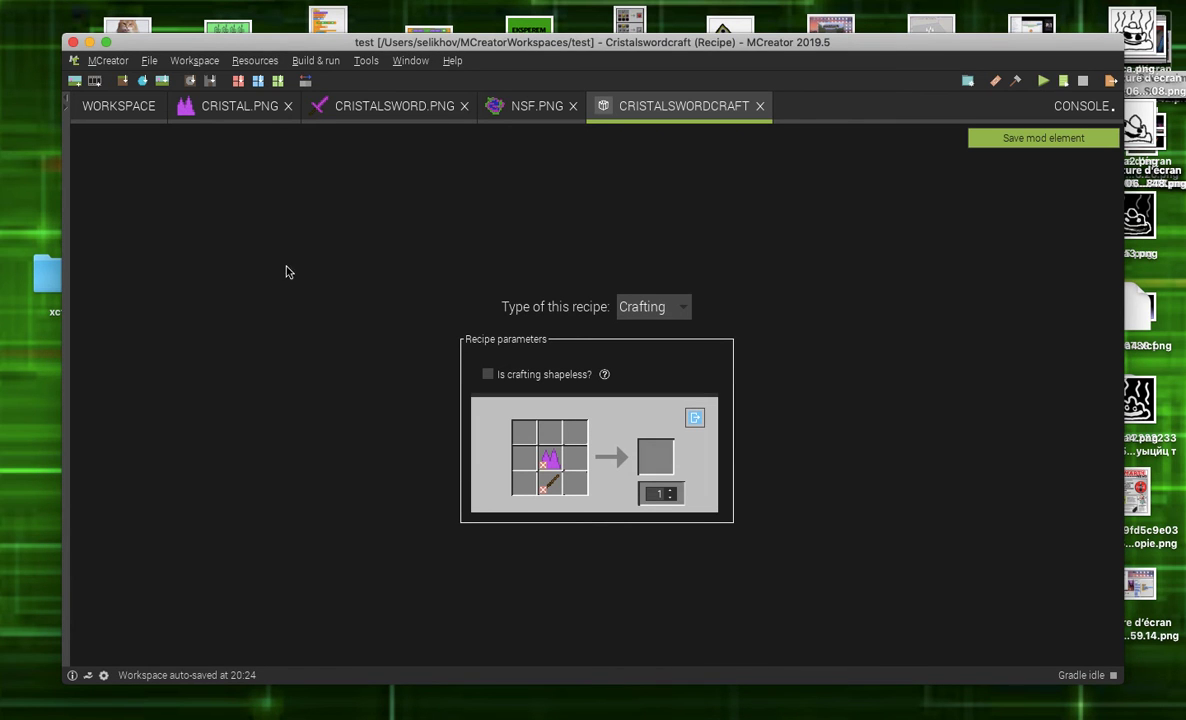
left_click(548, 433)
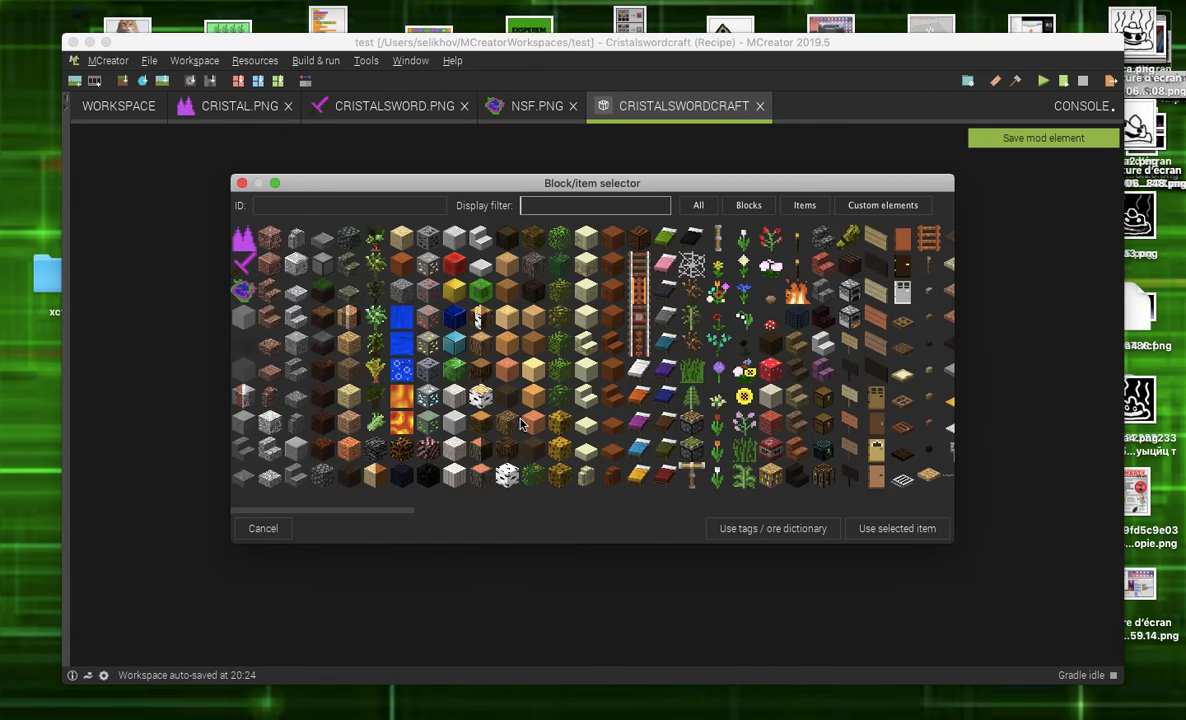
left_click(243, 237)
left_click(897, 532)
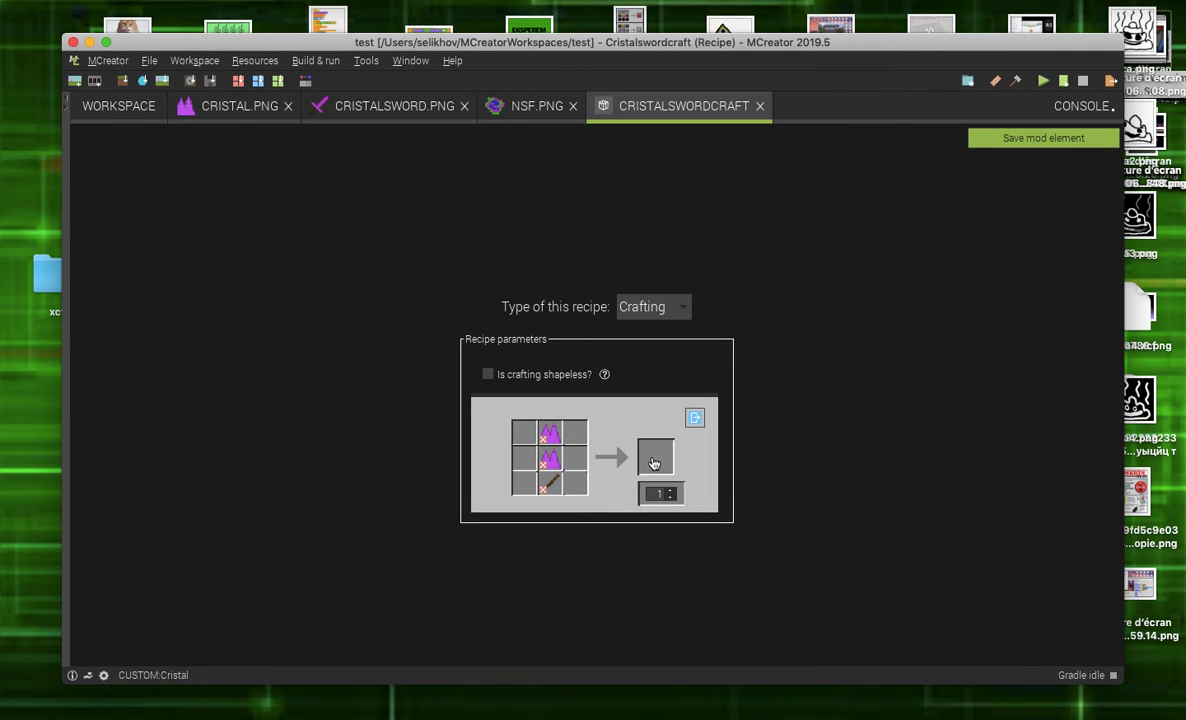
- Set the recipe's output to the custom Cristalsword and save the recipe element
left_click(654, 464)
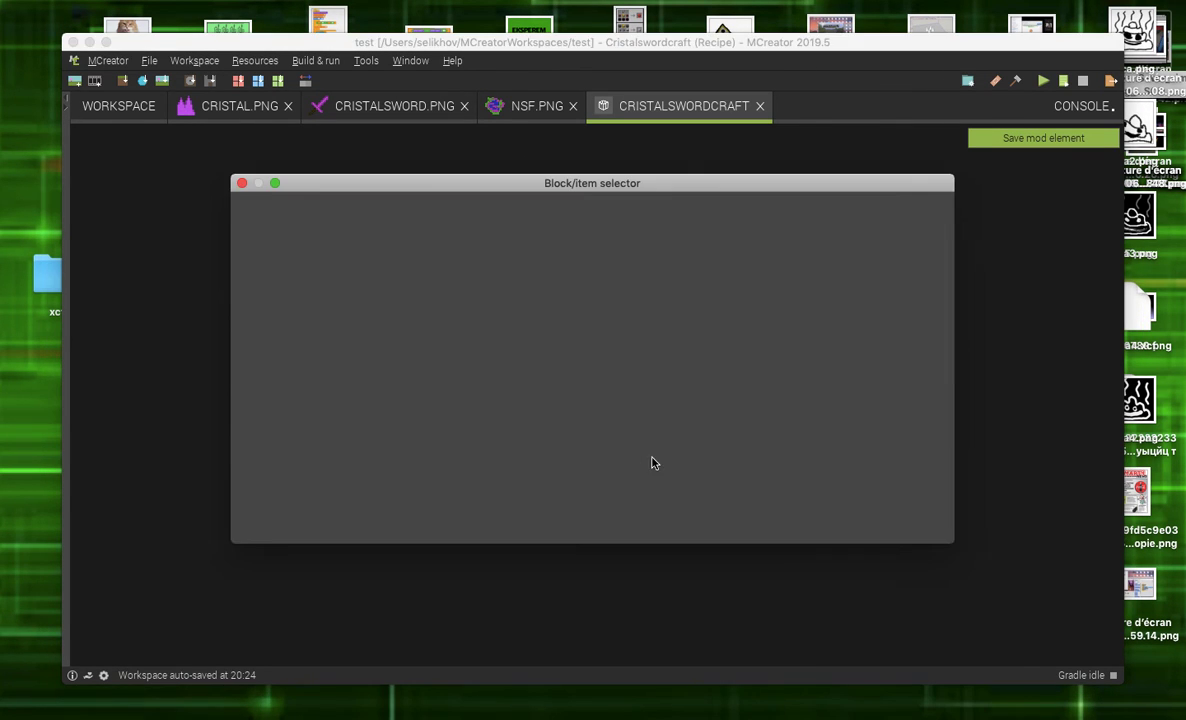
left_click(245, 265)
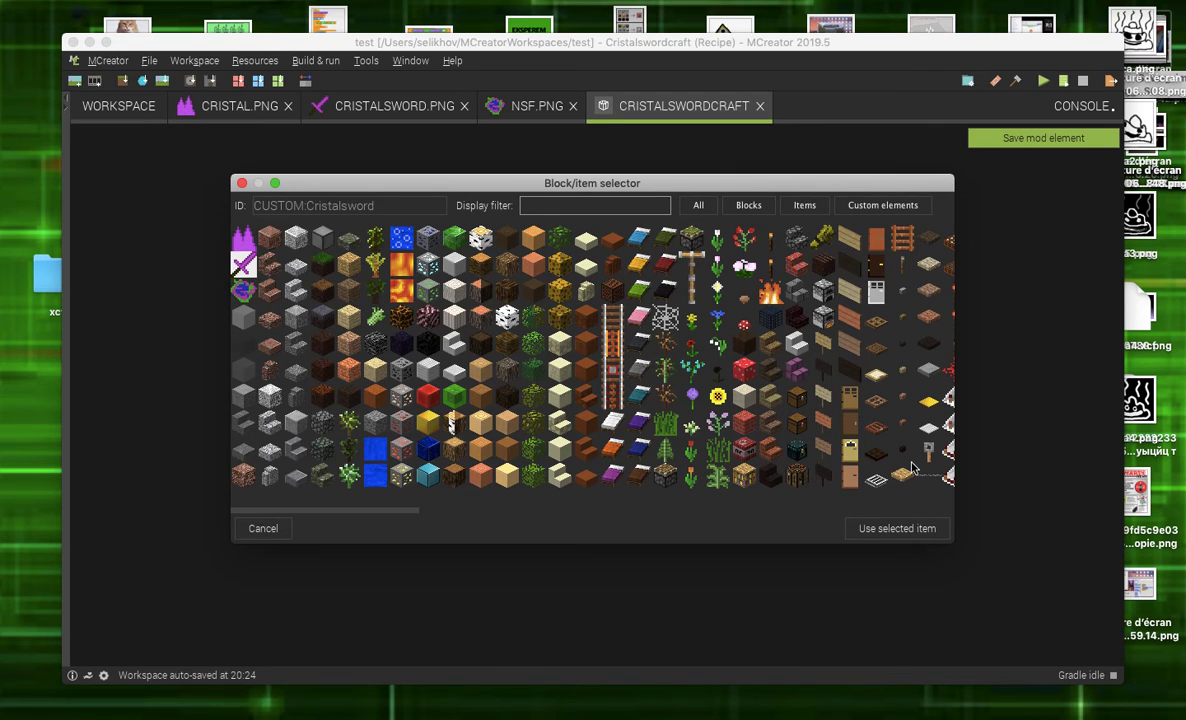
left_click(880, 530)
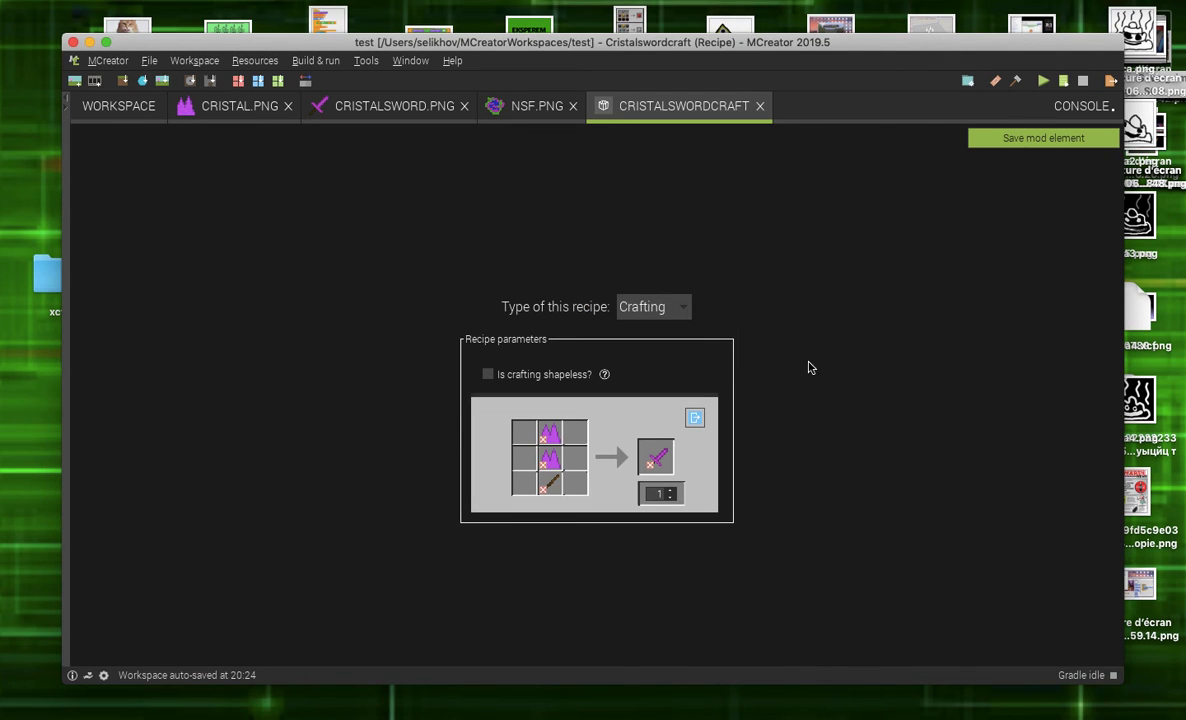
left_click(1001, 138)
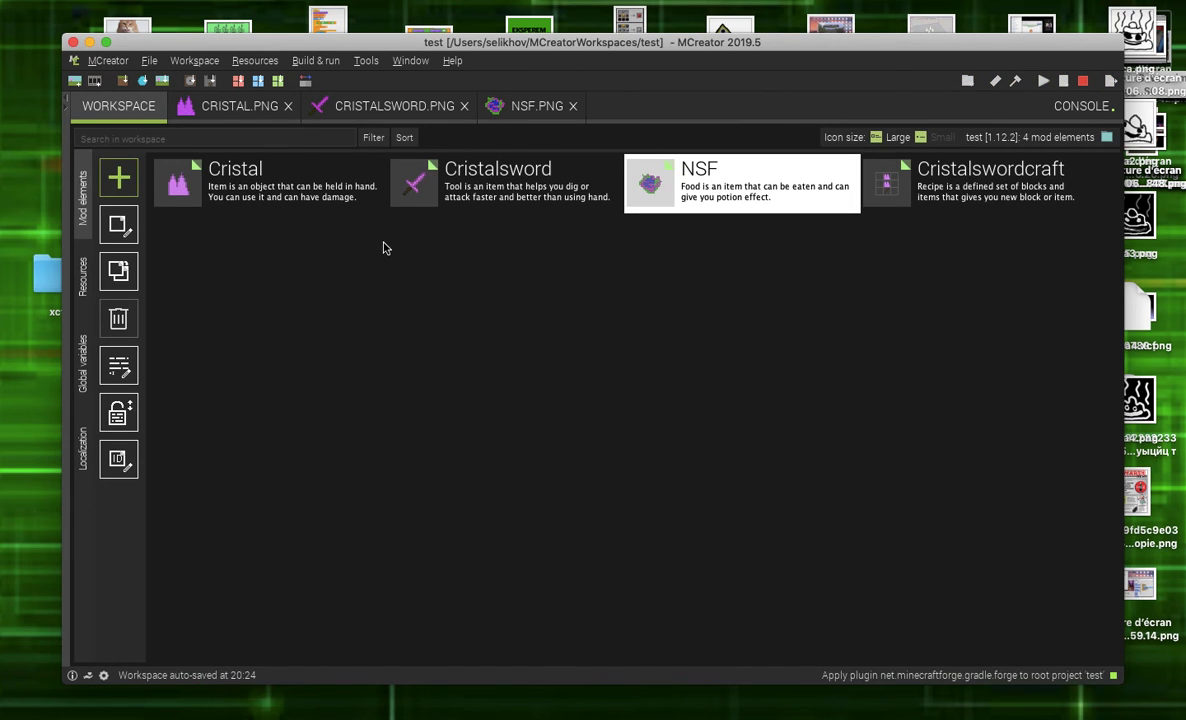
- Create another recipe element named NSFcraft
left_click(112, 162)
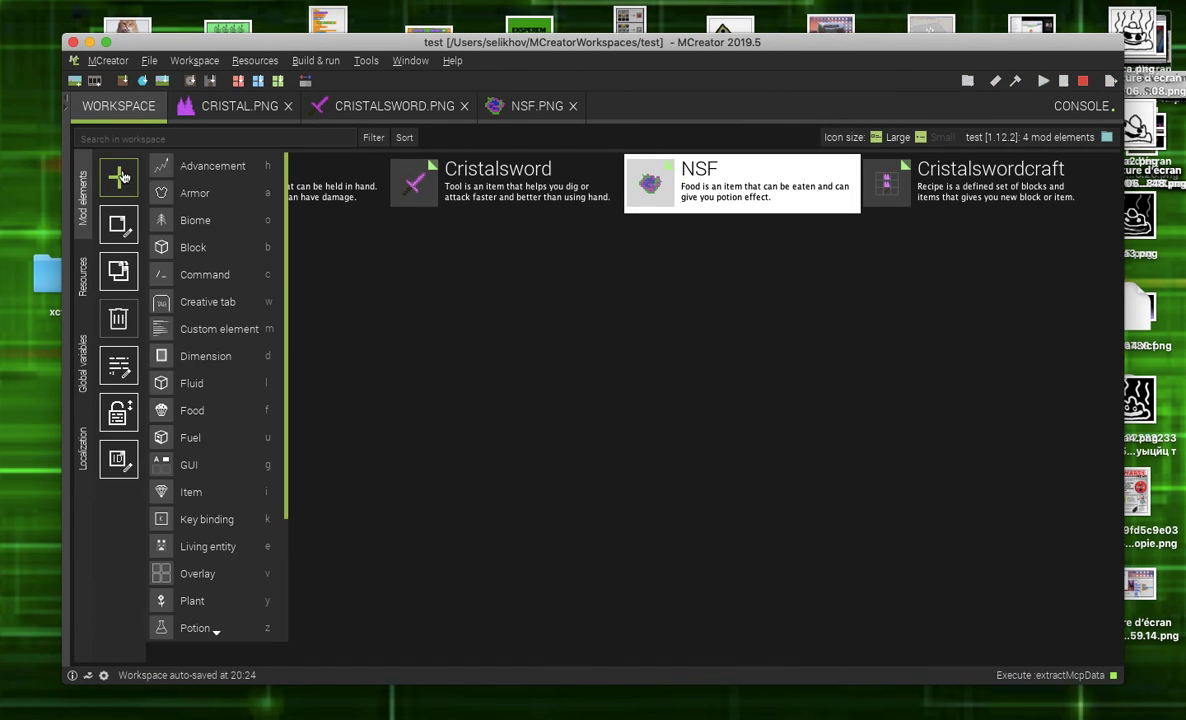
scroll(199, 569, "down", 3)
left_click(197, 548)
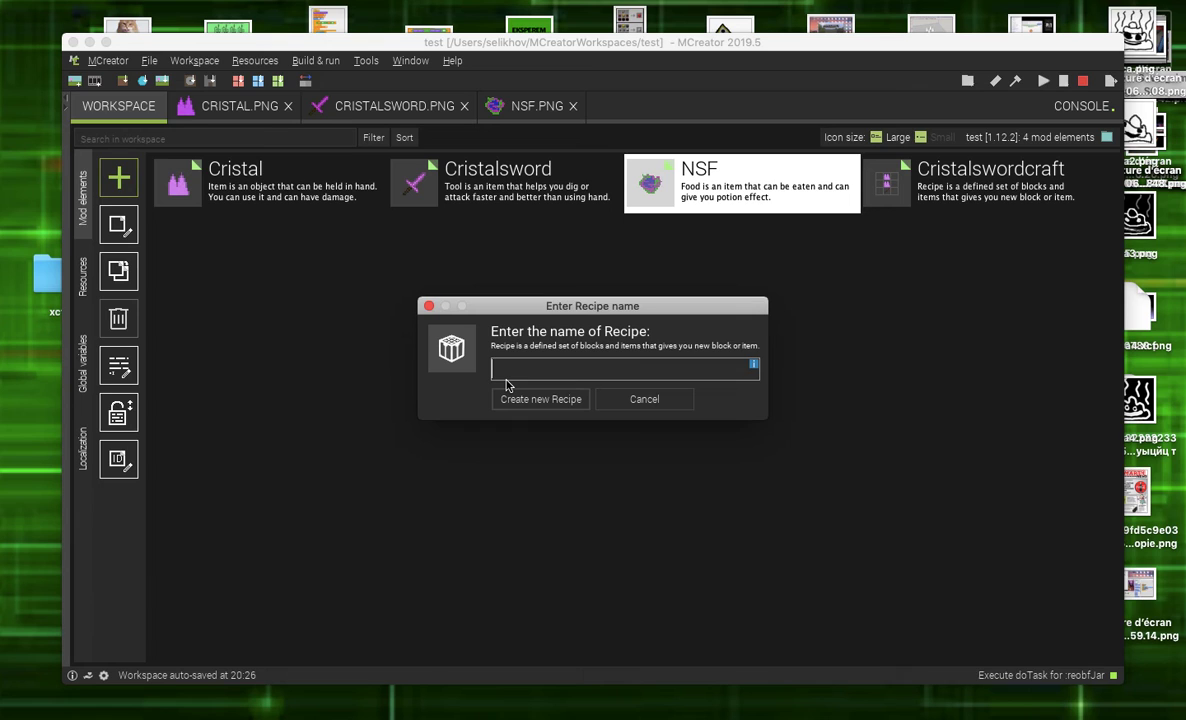
type("ТыА")
key("BackSpace")
key("BackSpace")
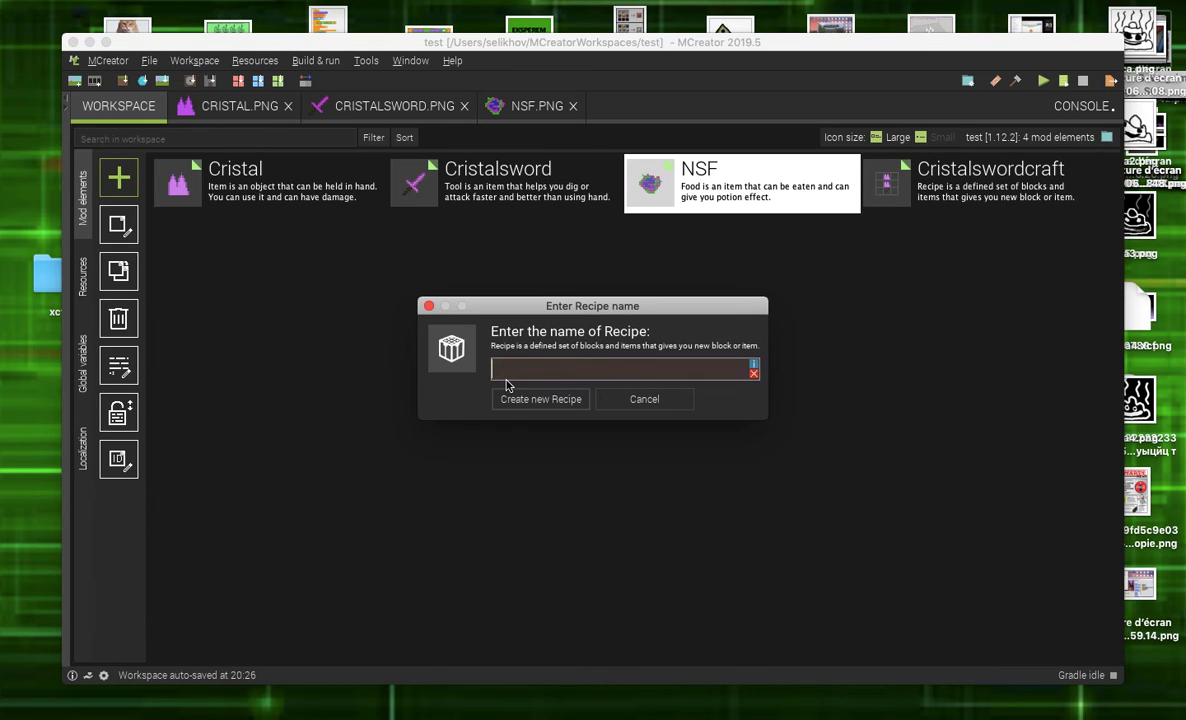
type("NSFcraft")
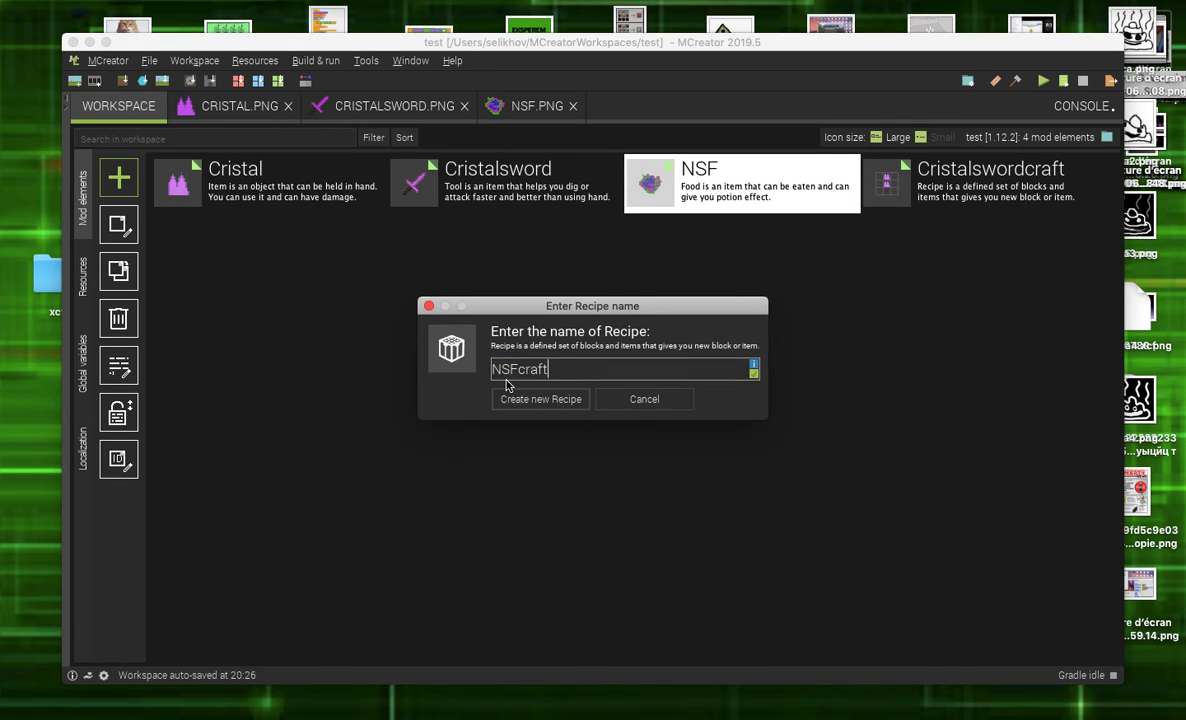
key("Return")
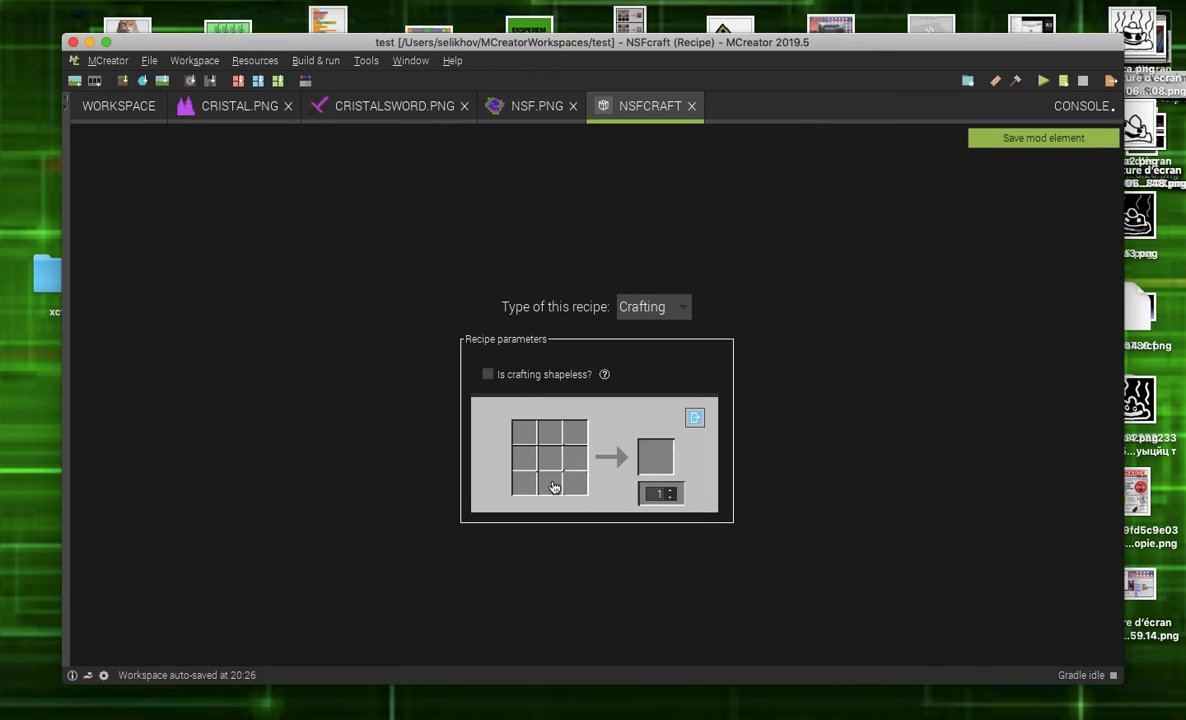
- Set the NSFcraft recipe type to Smelting and use the custom Cristal item as its input
left_click(632, 308)
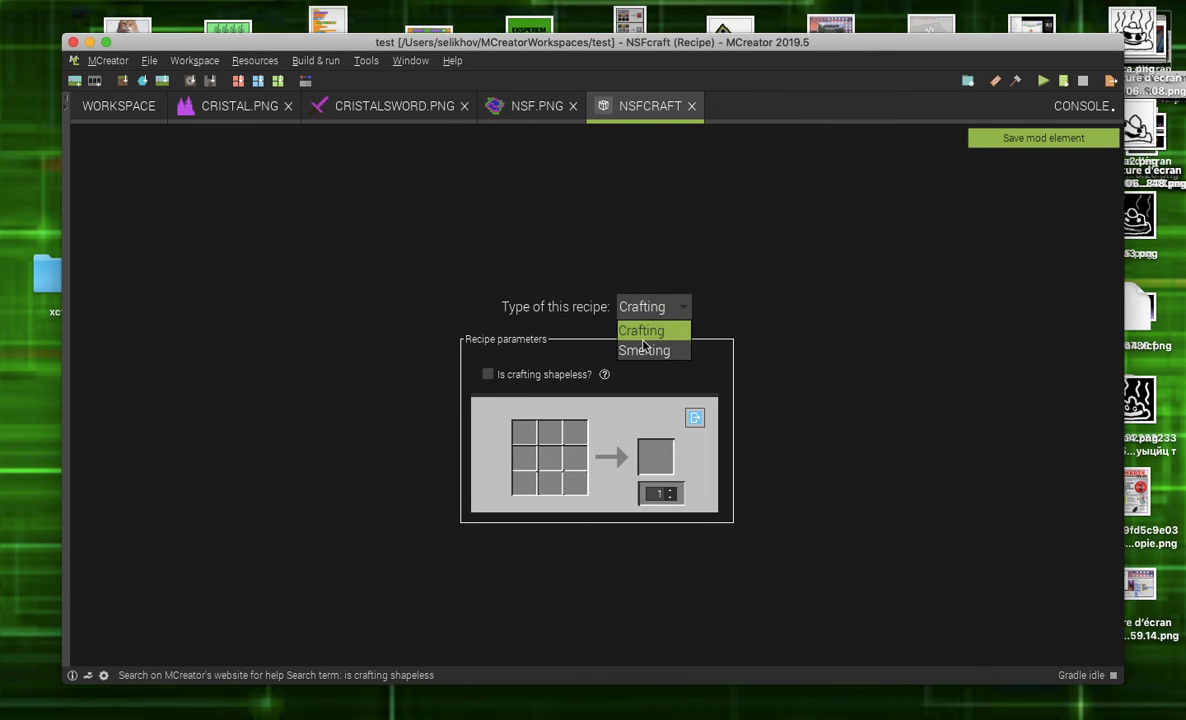
left_click(640, 349)
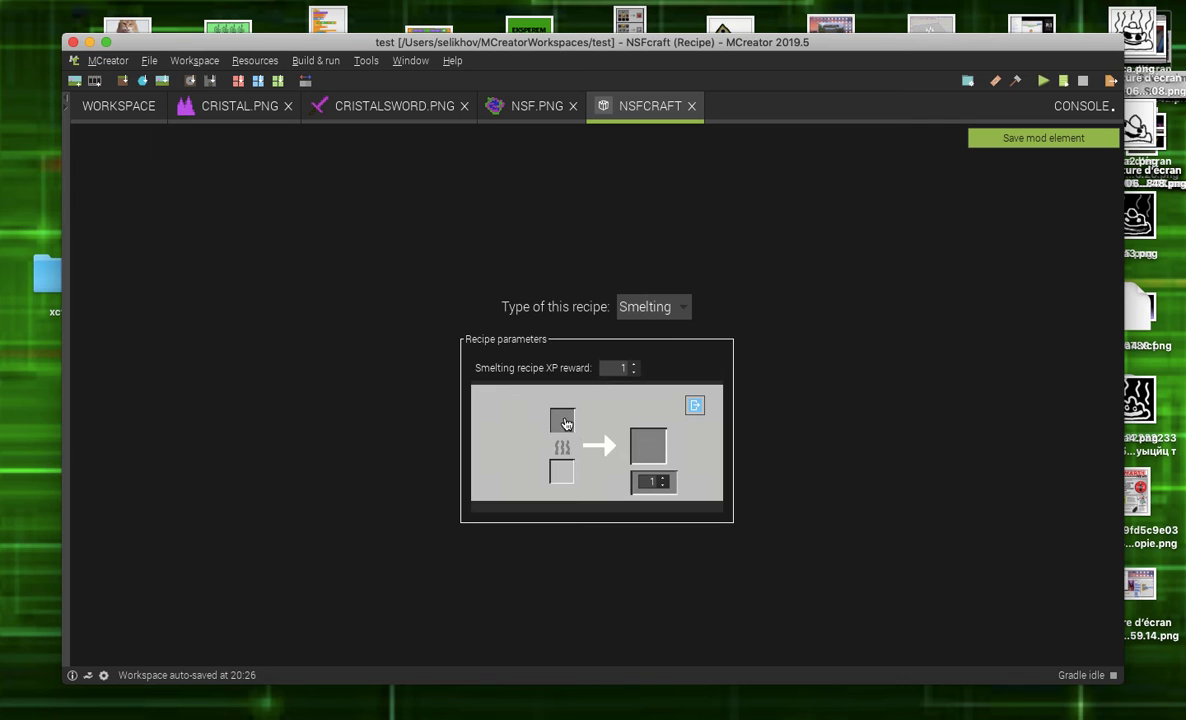
left_click(563, 421)
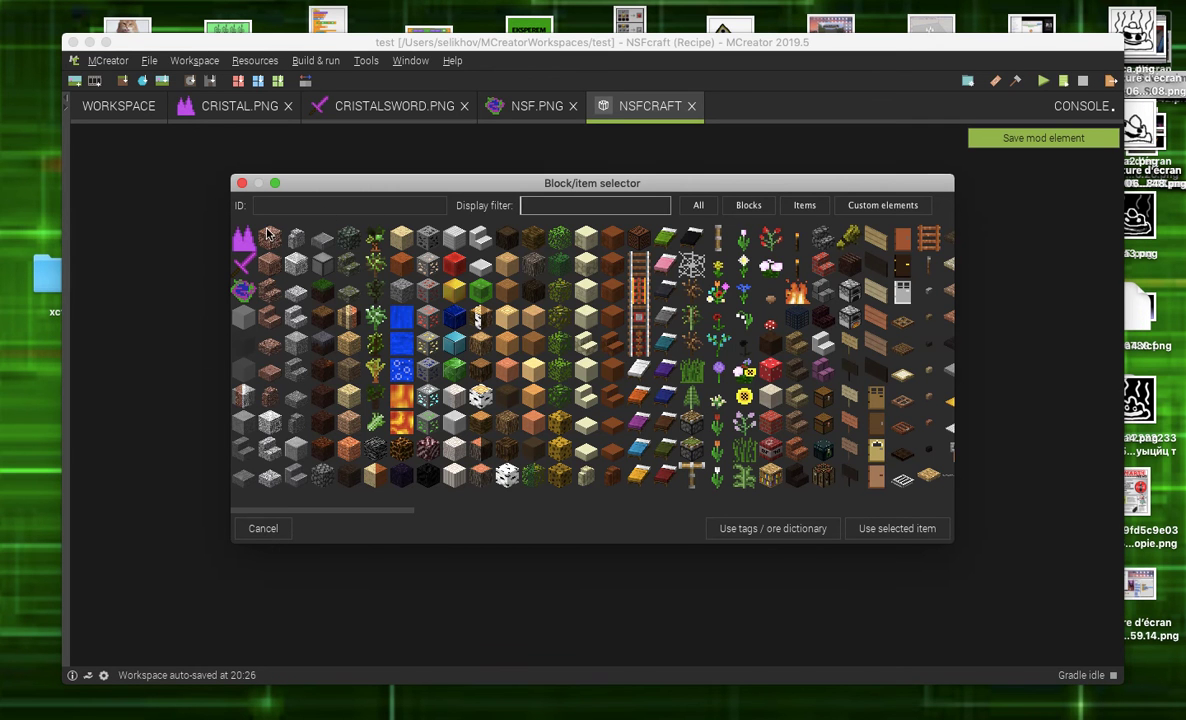
left_click(243, 237)
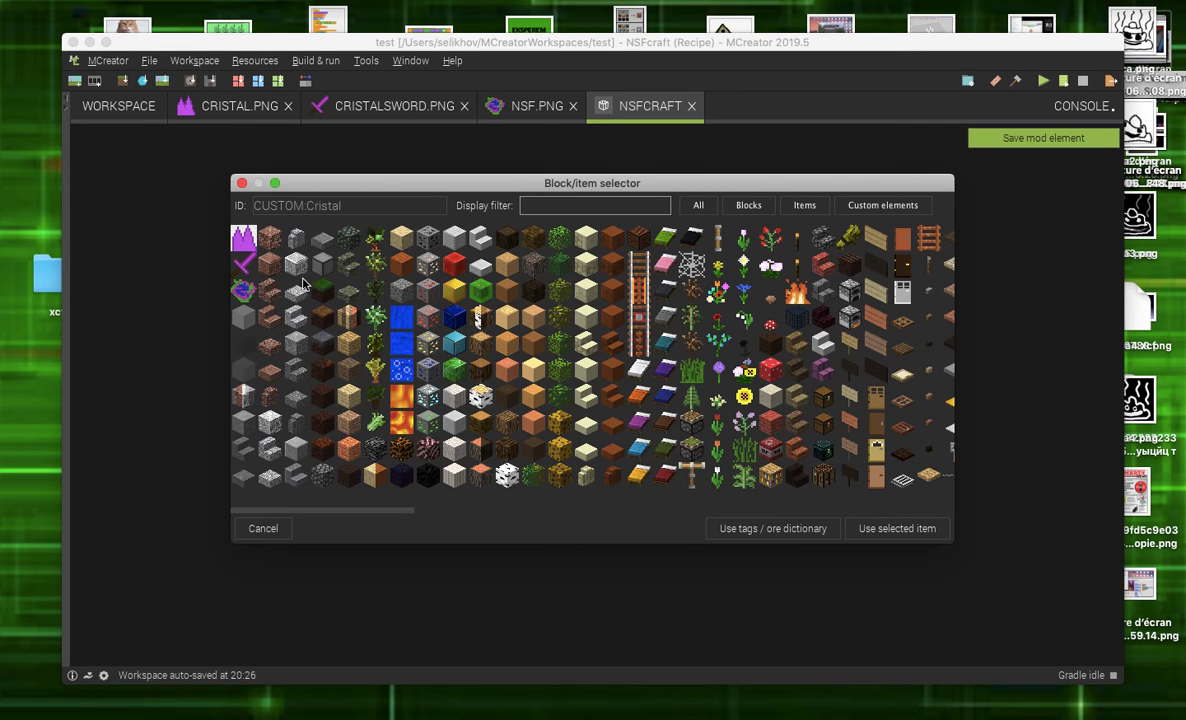
left_click(872, 528)
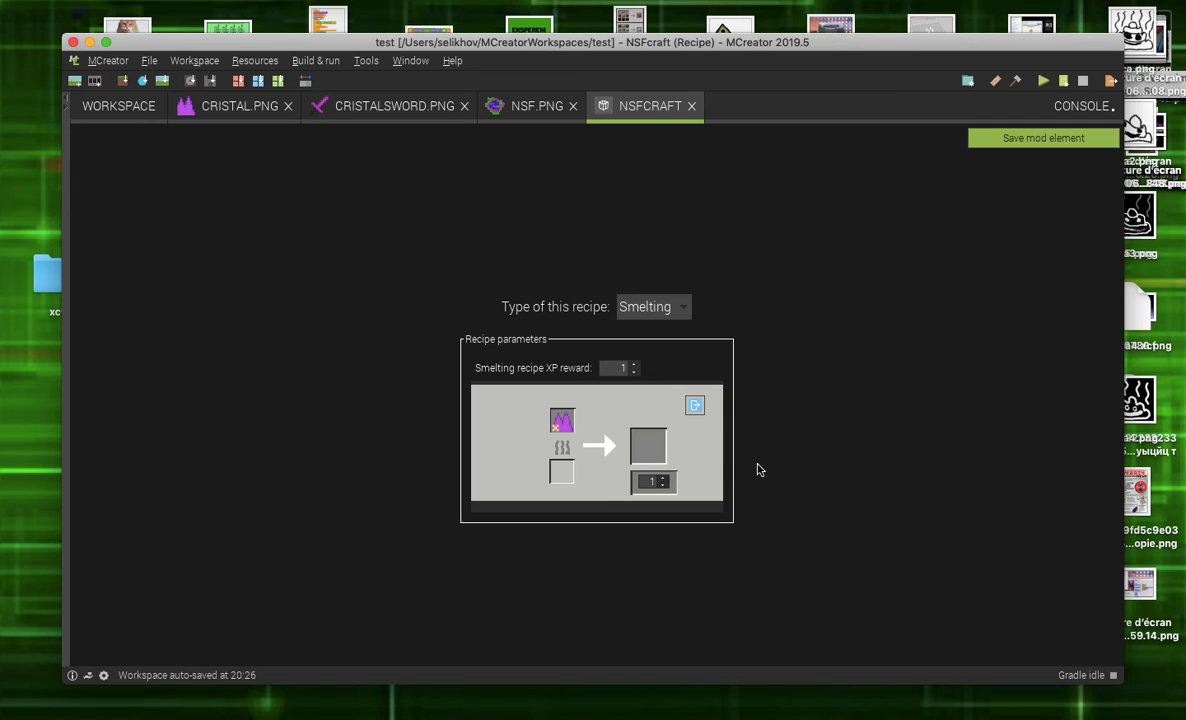
- Set the smelting recipe's output to the custom NSF item and save the recipe element
left_click(1041, 142)
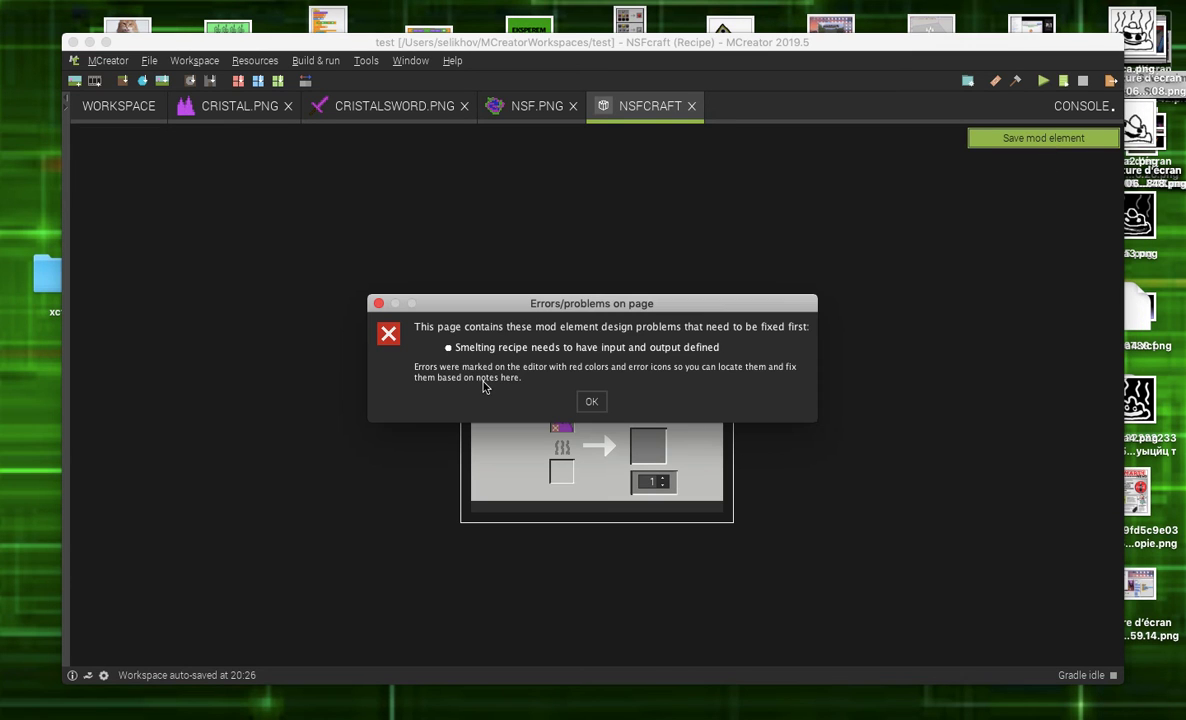
left_click(593, 402)
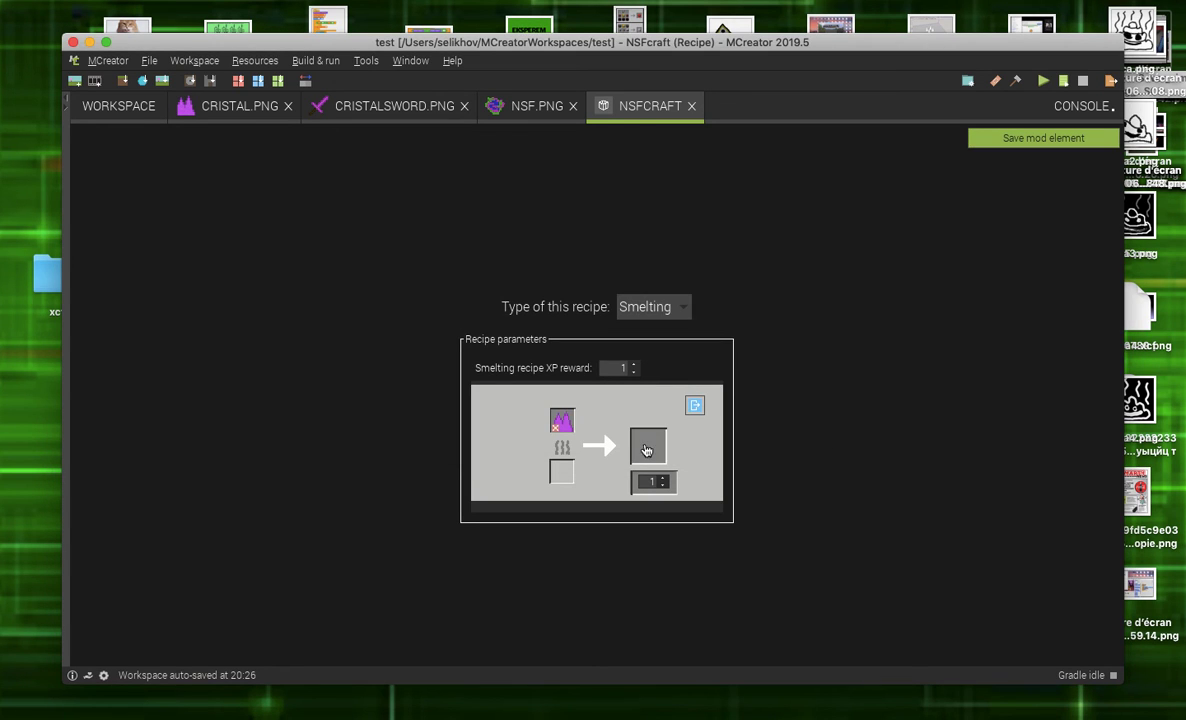
left_click(646, 450)
left_click(243, 290)
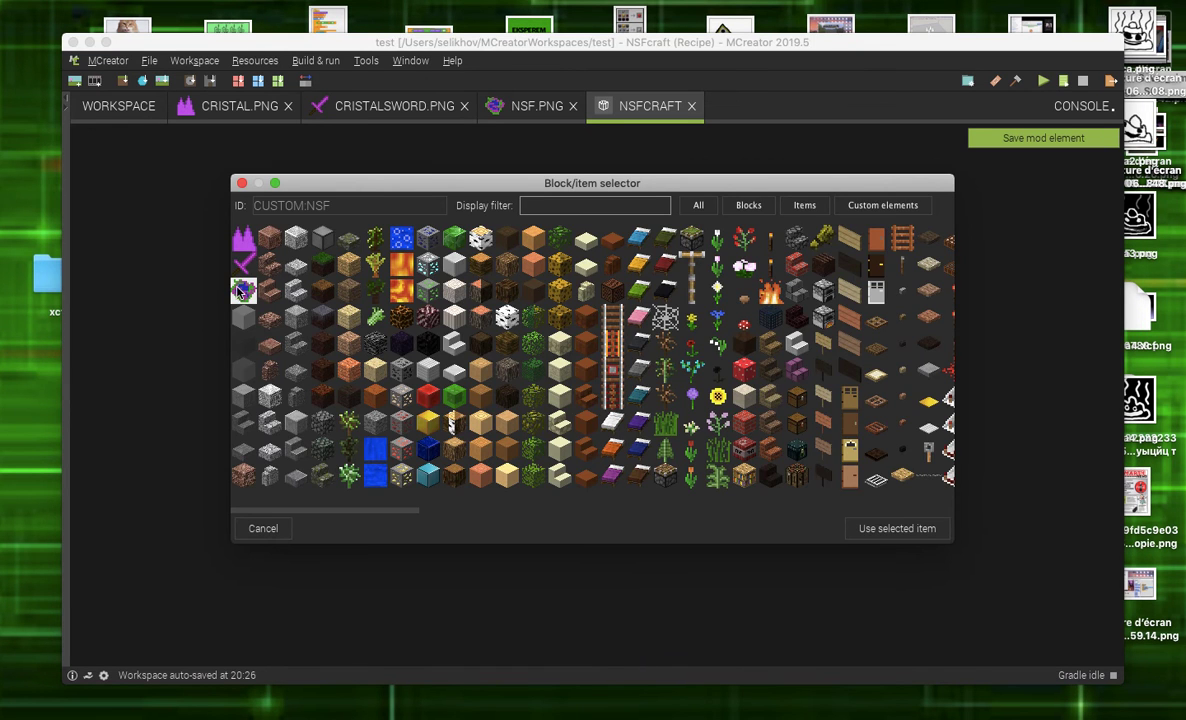
left_click(875, 530)
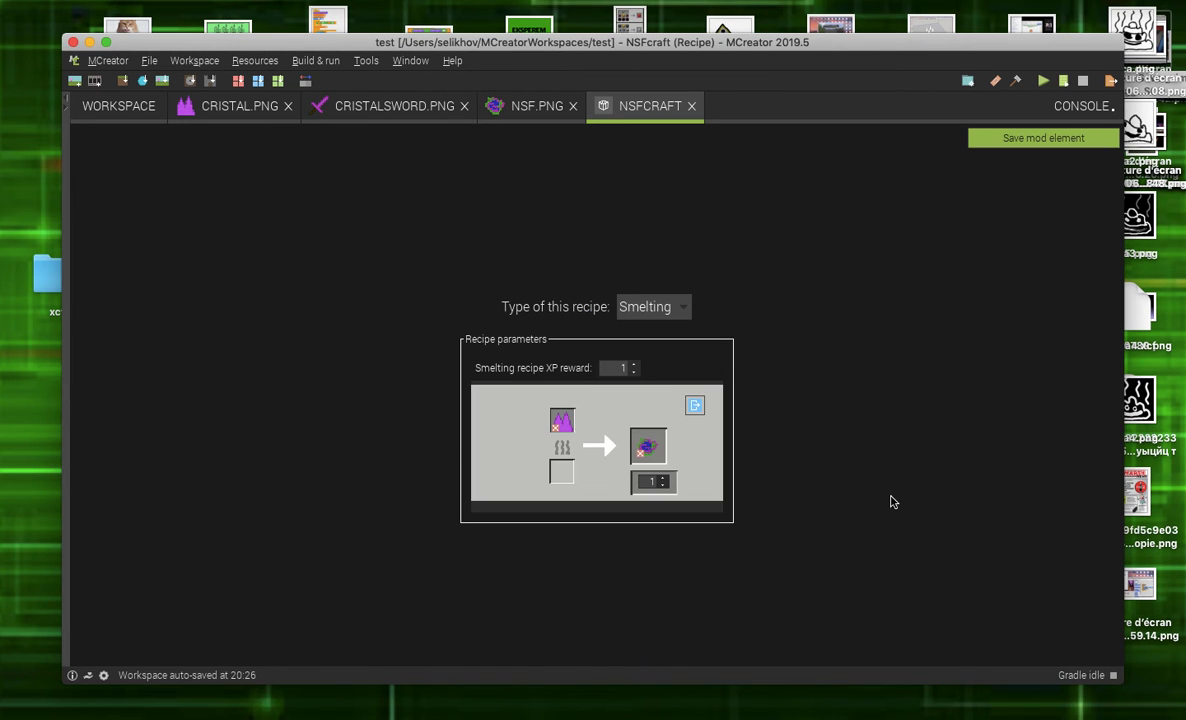
left_click(1088, 140)
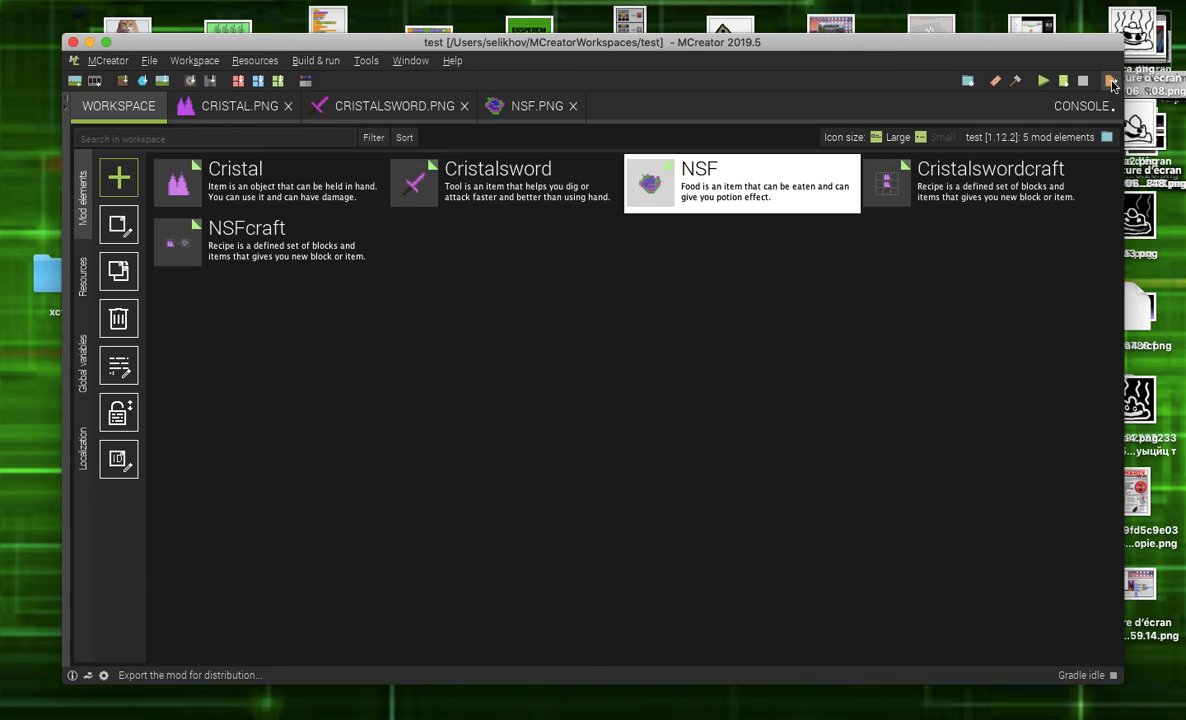
- Export the mod for distribution, agree to the EULA notice and choose the my mods folder as destination
left_click(1109, 83)
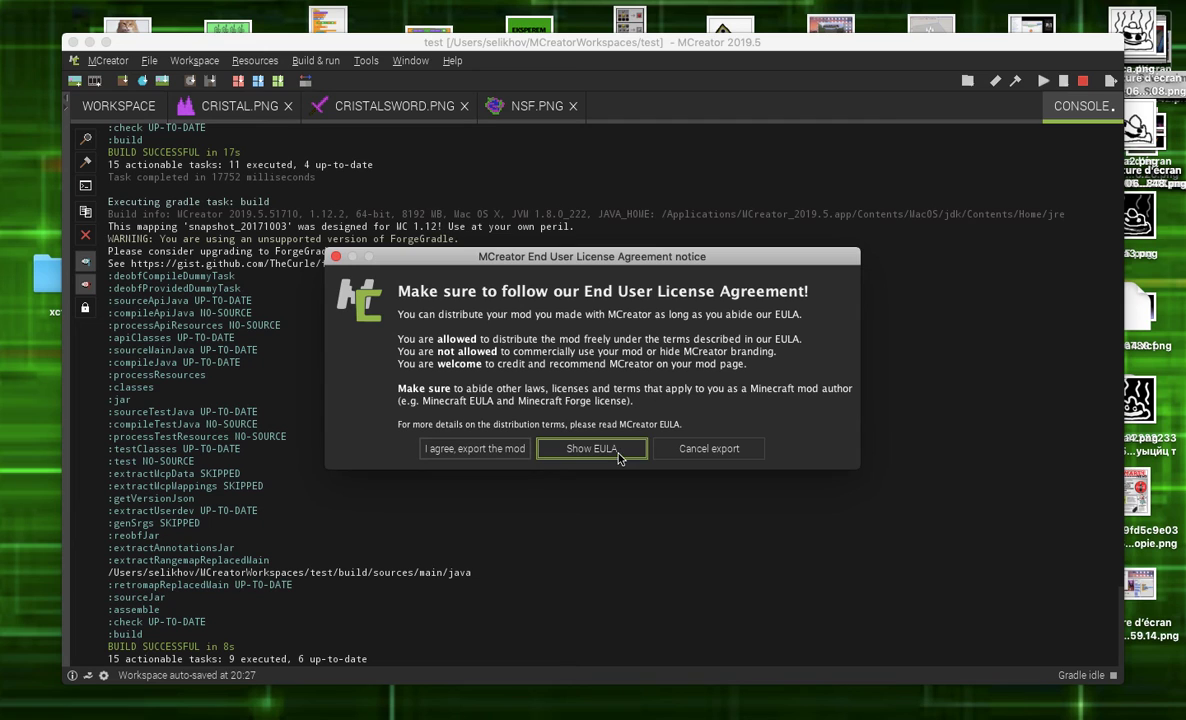
left_click(473, 452)
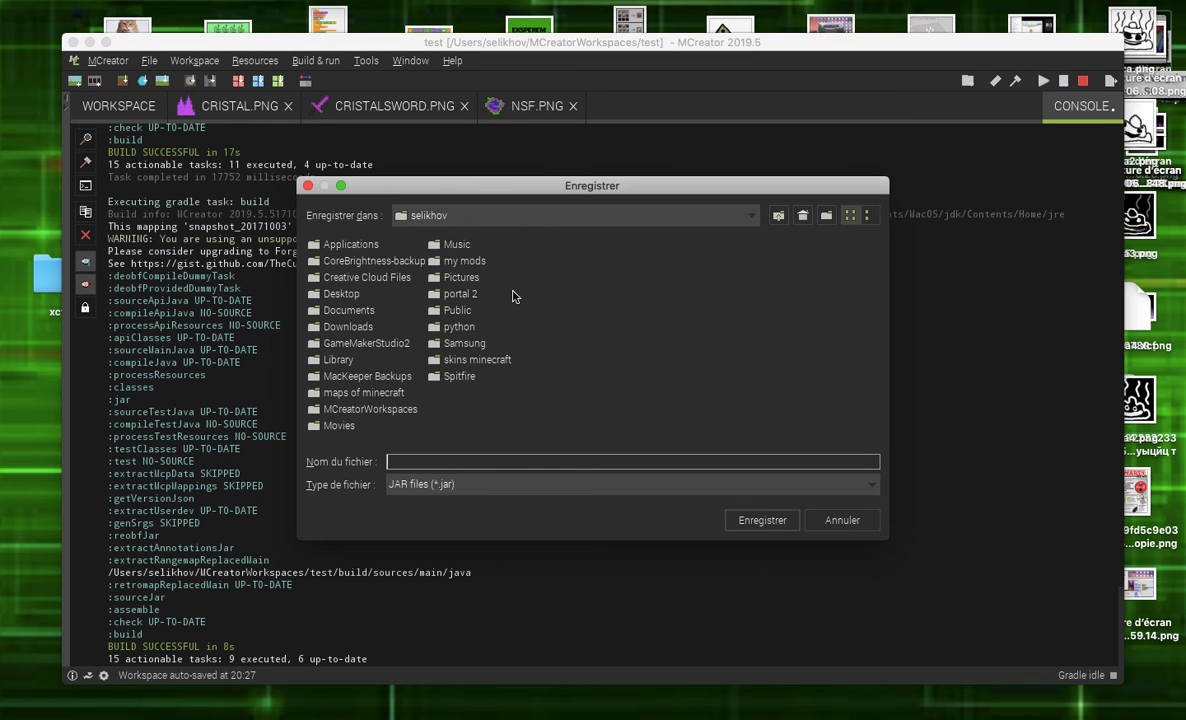
left_click(441, 259)
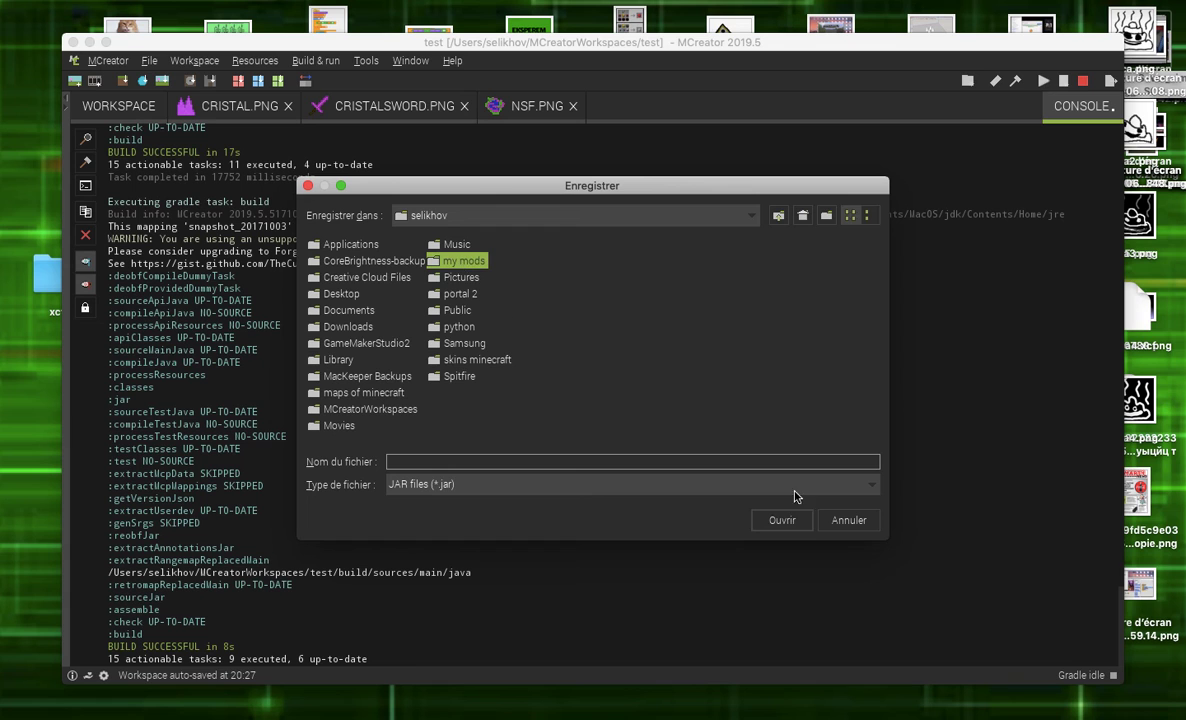
left_click(782, 520)
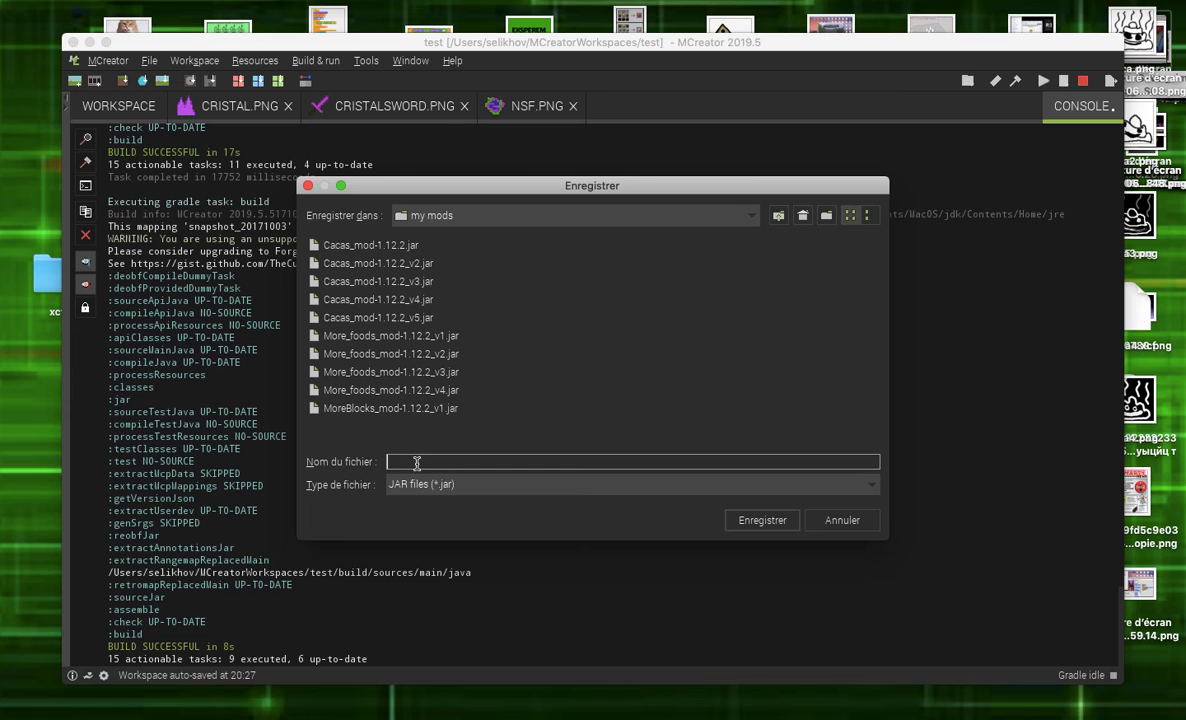
- Name the exported JAR file test_mod-1.12.2_v1 and save it
type("ые")
key("BackSpace")
key("BackSpace")
key("BackSpace")
key("BackSpace")
type("test_mod-1.12.2")
type("_v1")
left_click(423, 490)
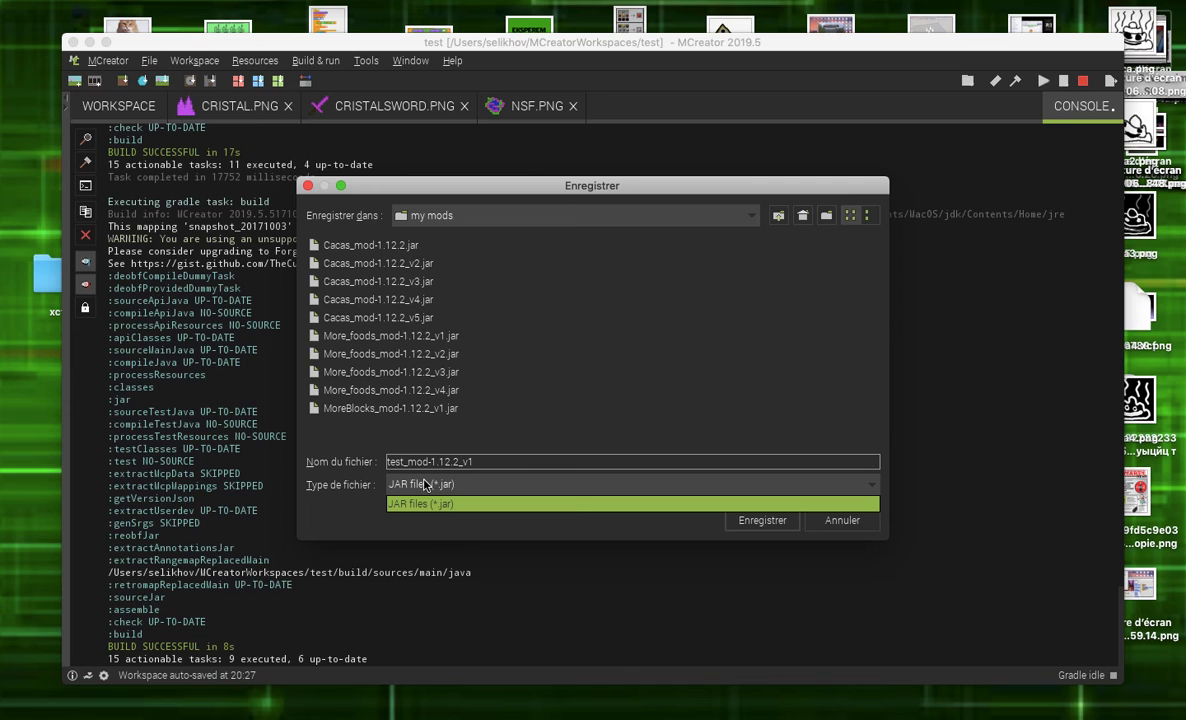
left_click(343, 476)
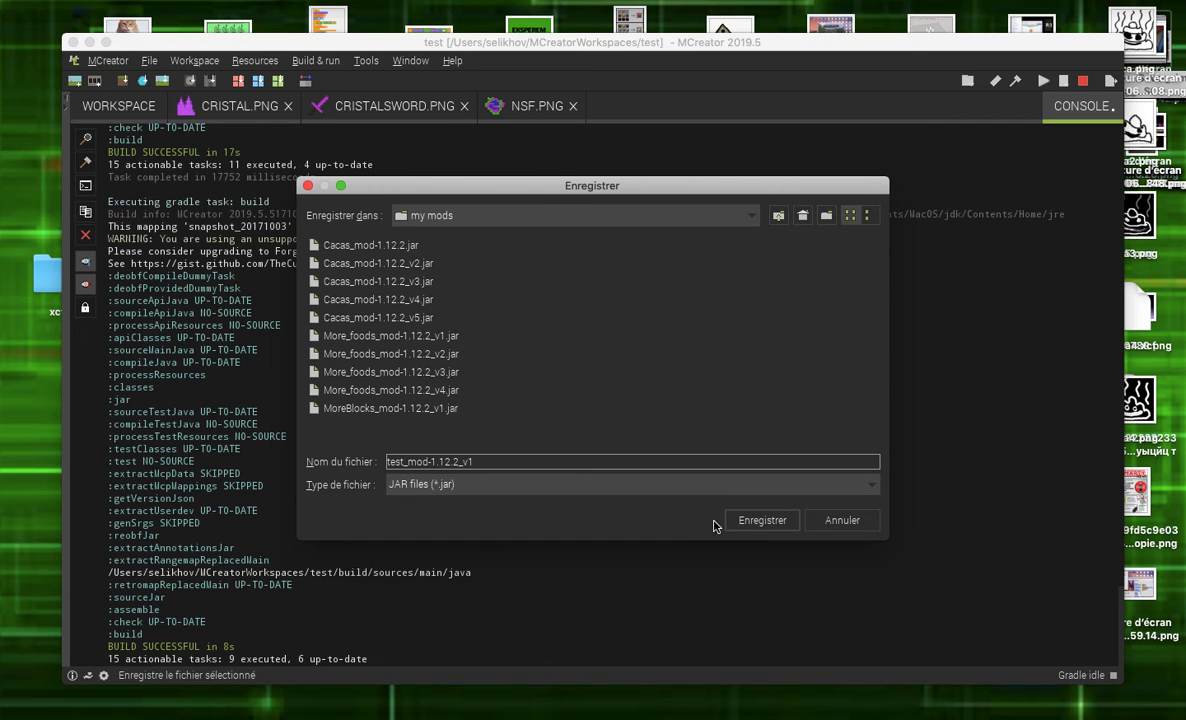
left_click(762, 520)
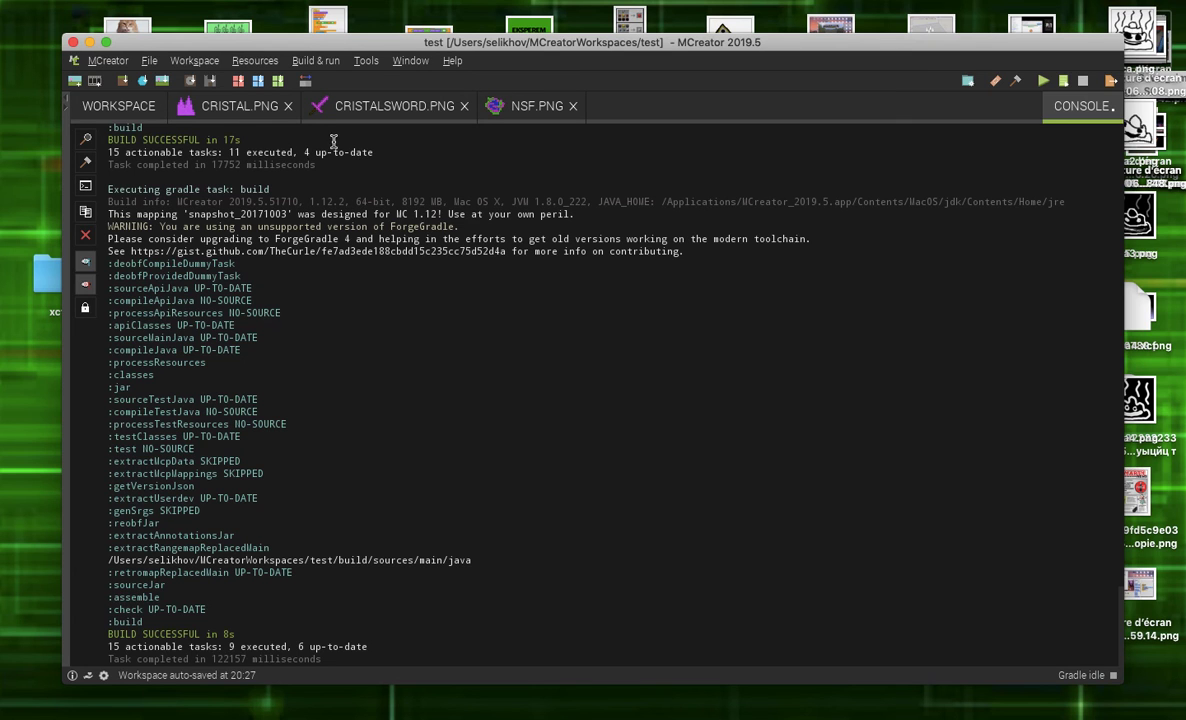
- Switch to Finder and open the Application Support folder inside the home folder's Bibliothèque
key("super+Tab")
key("Tab")
key("Tab")
key("Tab")
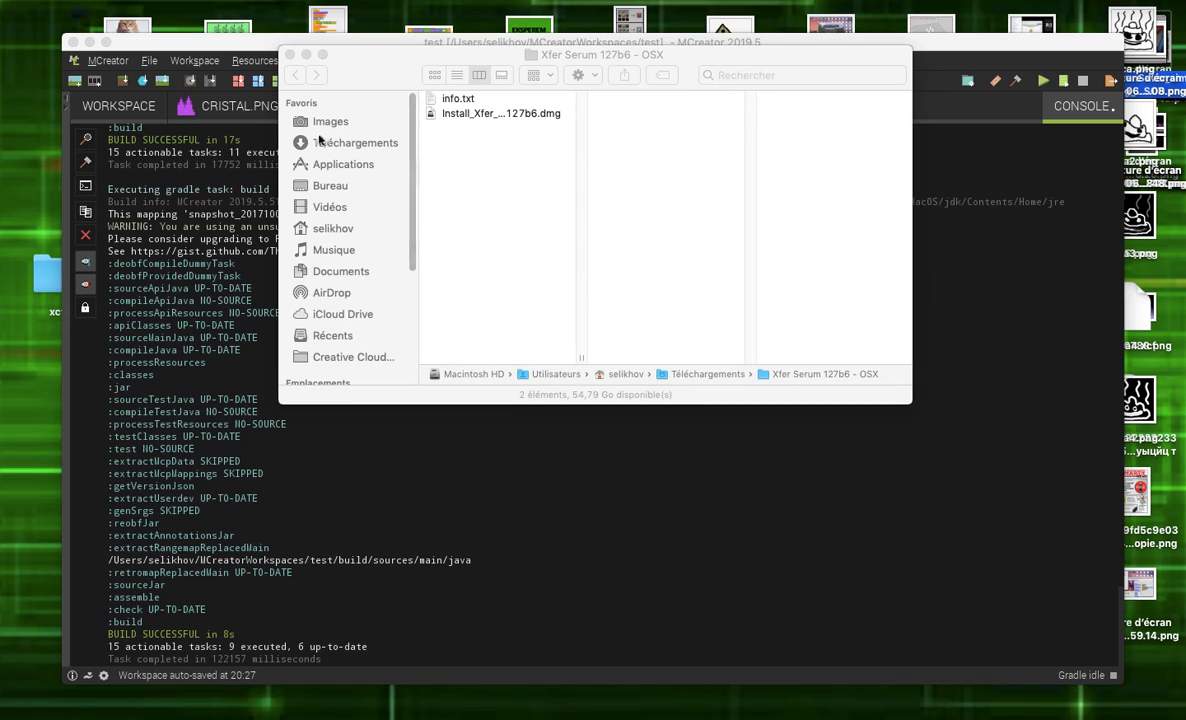
left_click(330, 229)
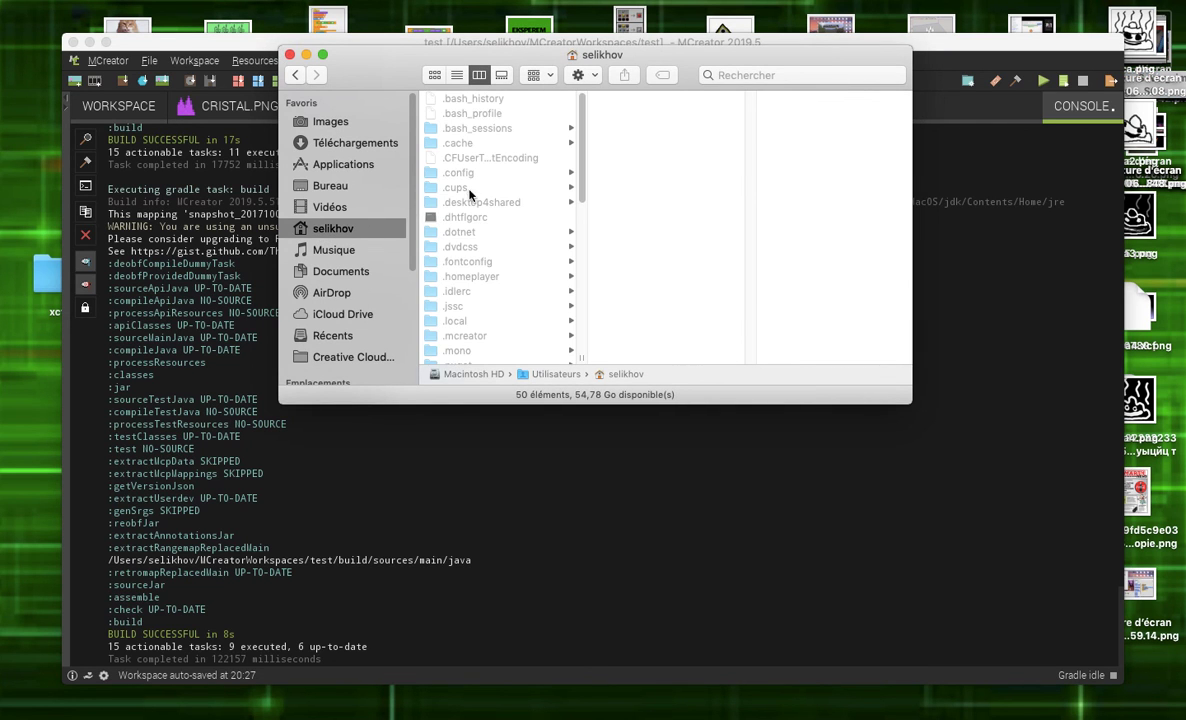
scroll(491, 265, "down", 5)
scroll(491, 265, "down", 4)
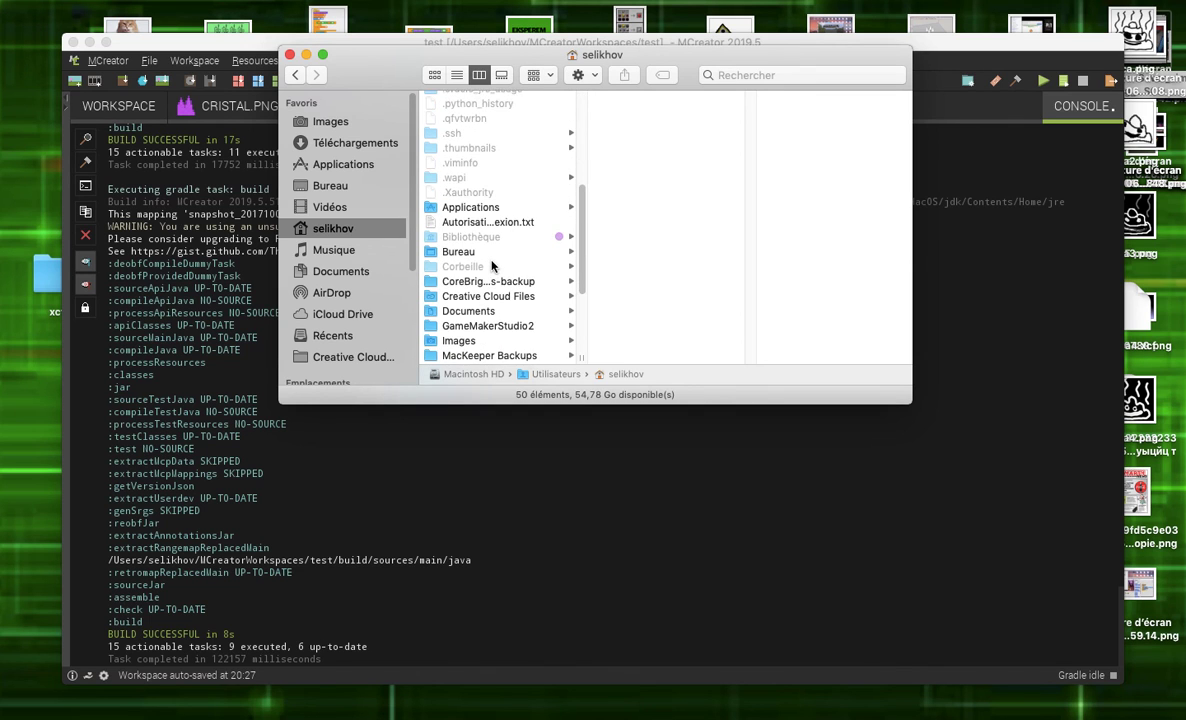
left_click(492, 233)
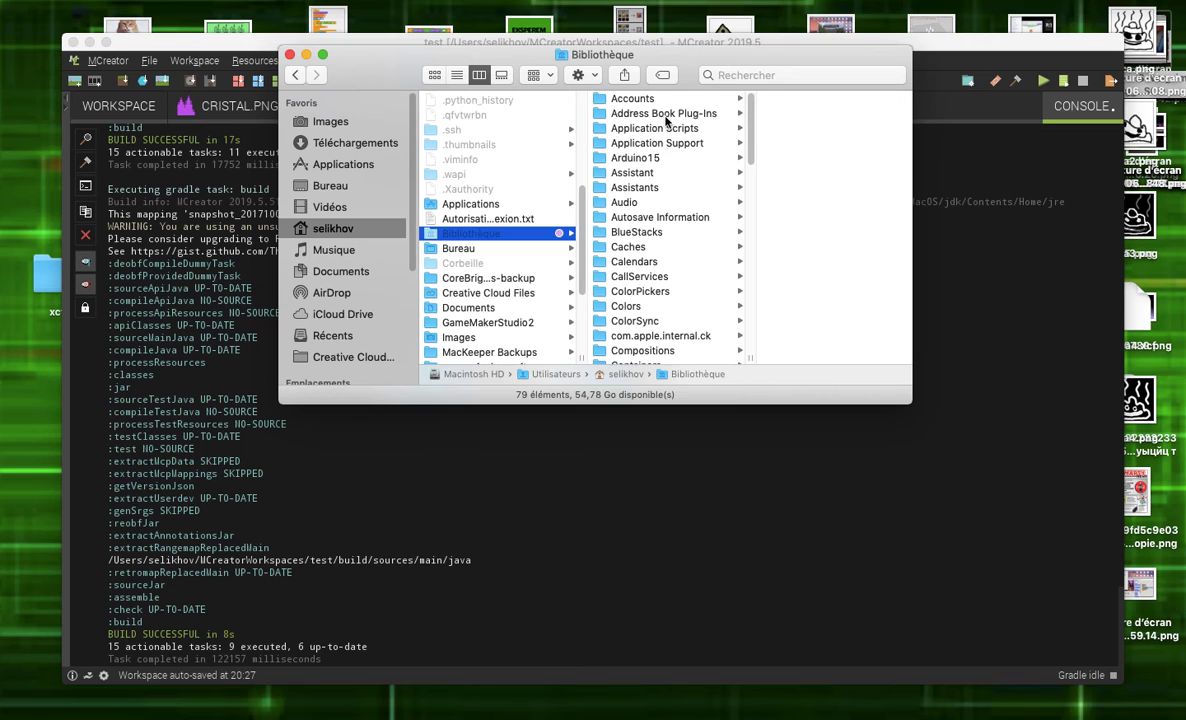
left_click(665, 145)
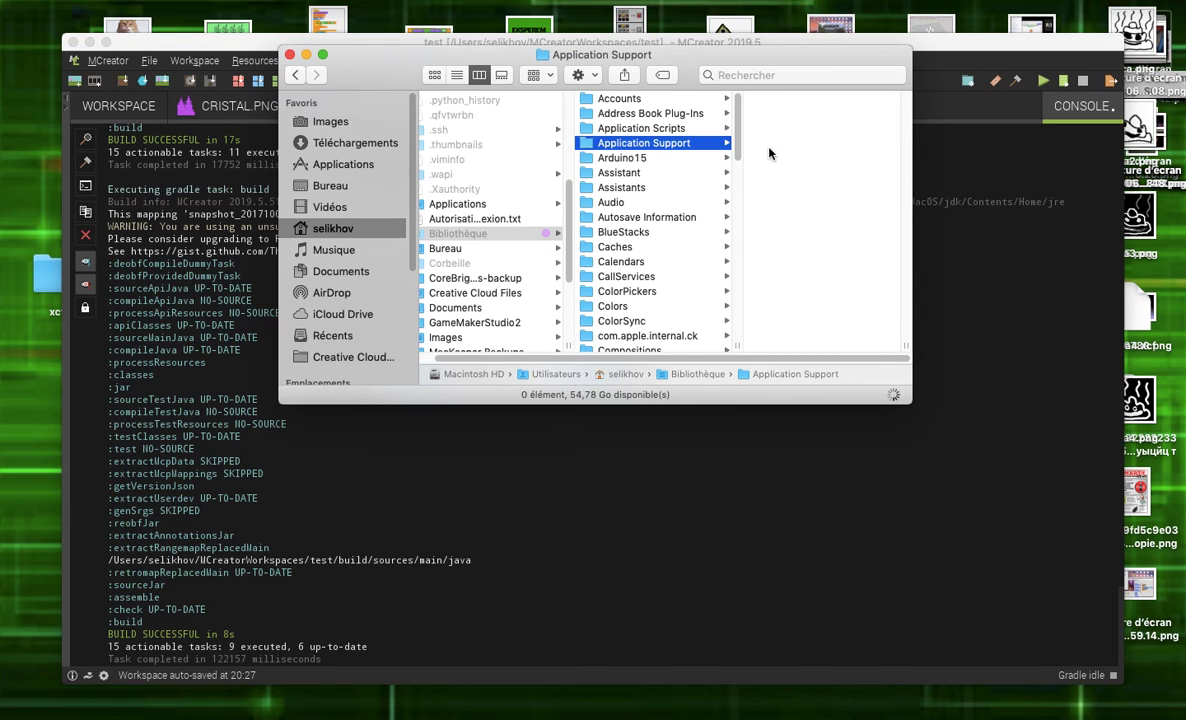
- Open the mods folder of the 1.12.2 directory inside the minecraft folder
scroll(792, 245, "down", 5)
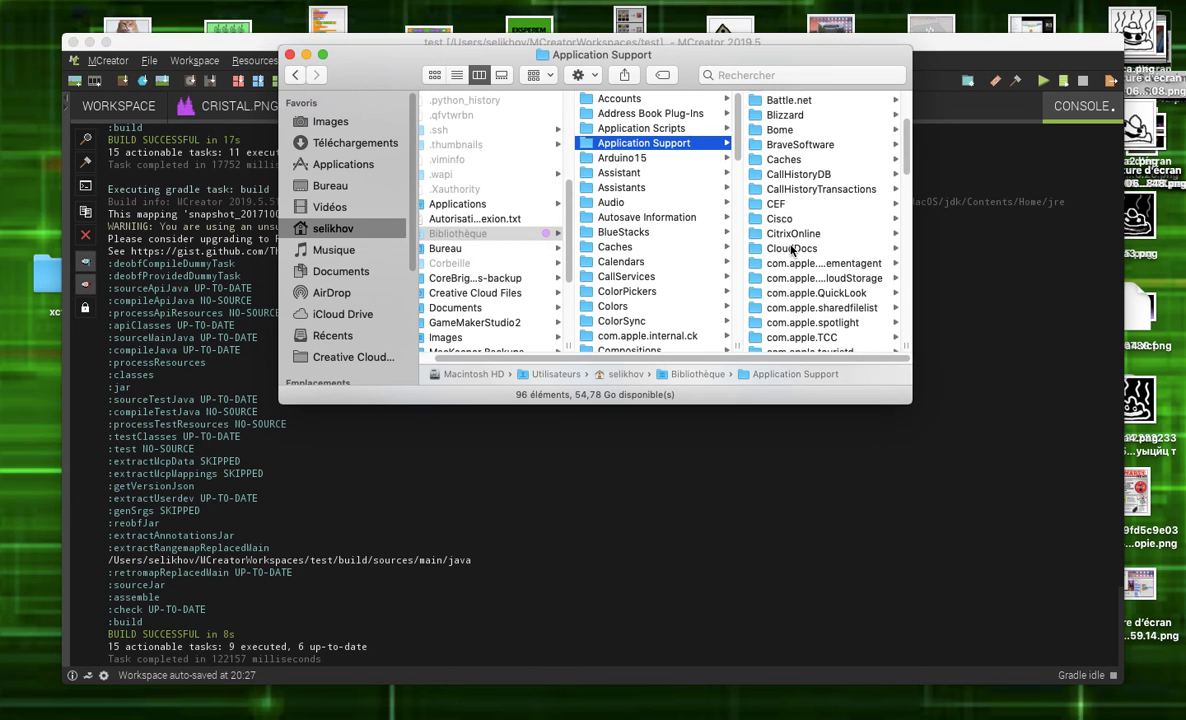
scroll(790, 248, "down", 10)
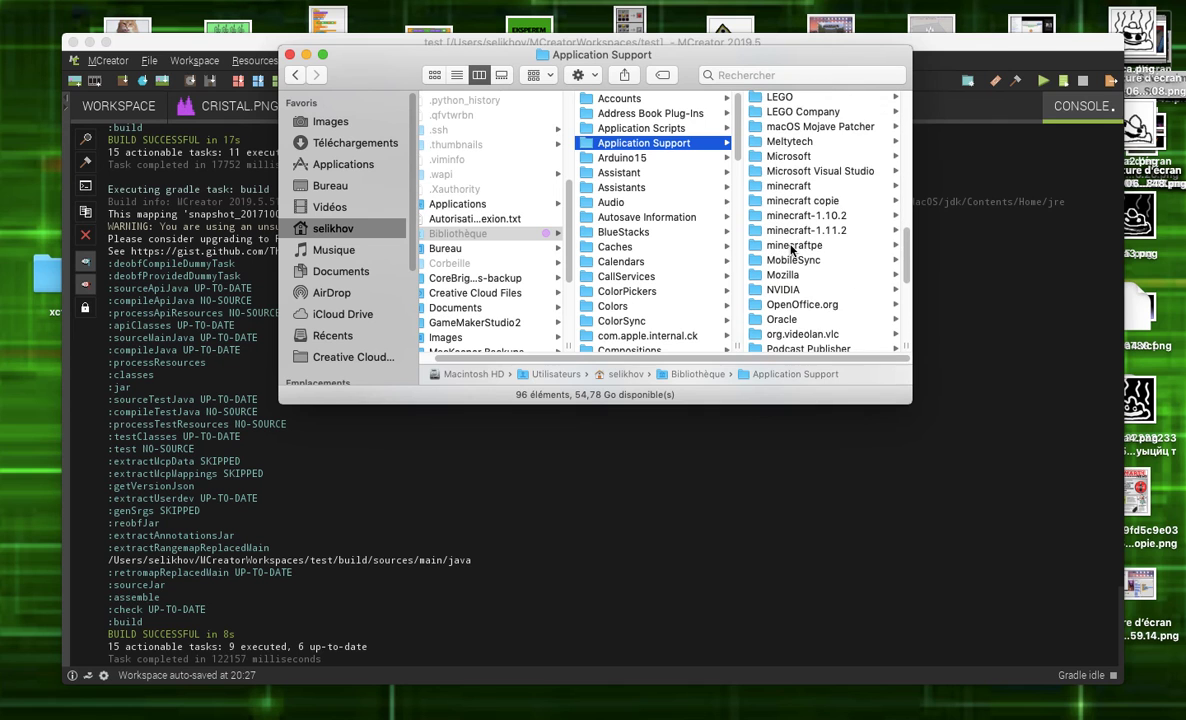
left_click(750, 185)
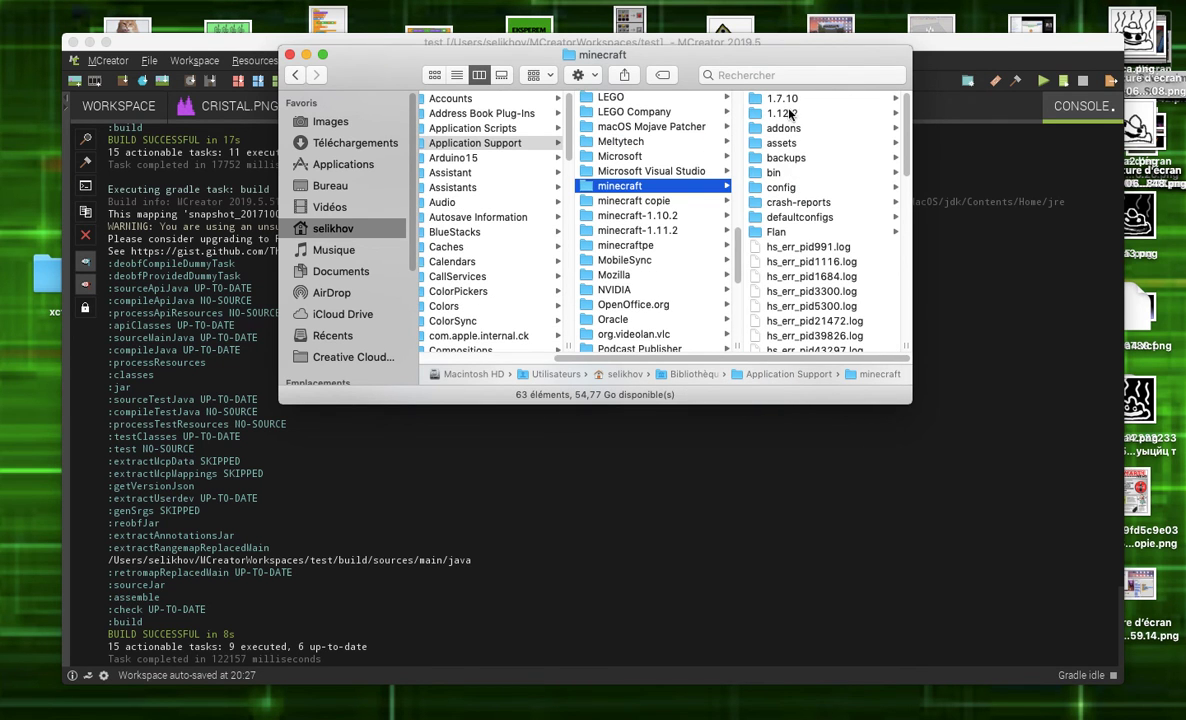
left_click(790, 115)
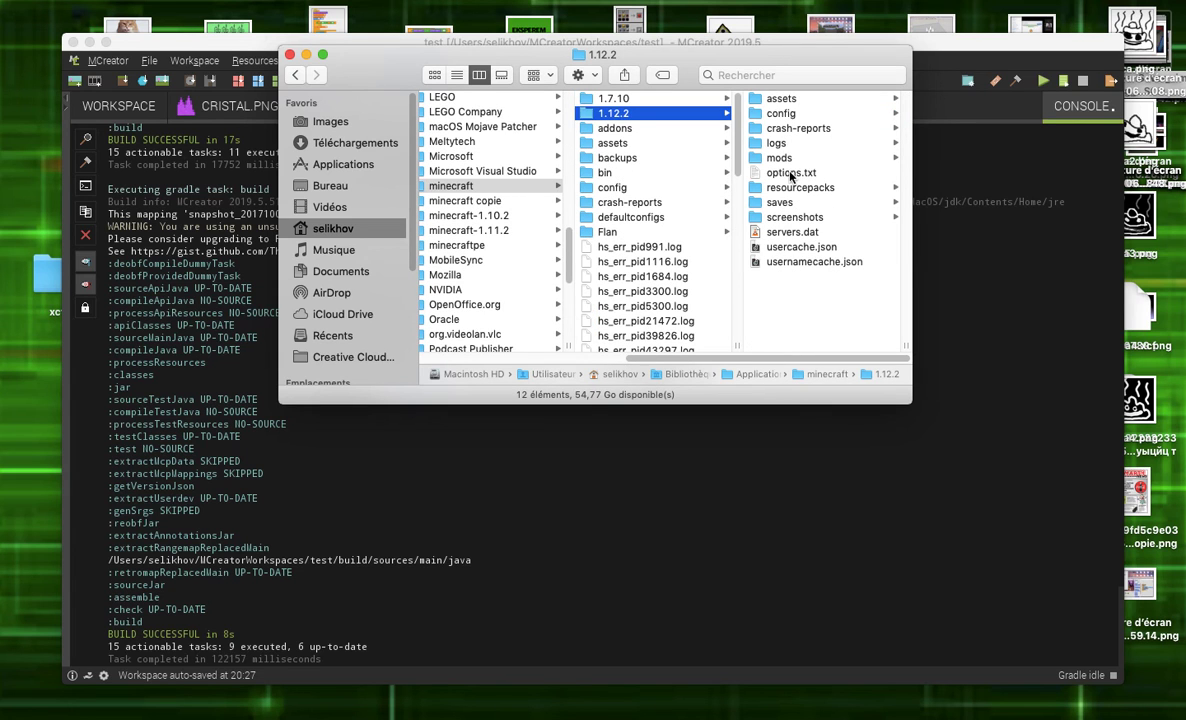
left_click(790, 158)
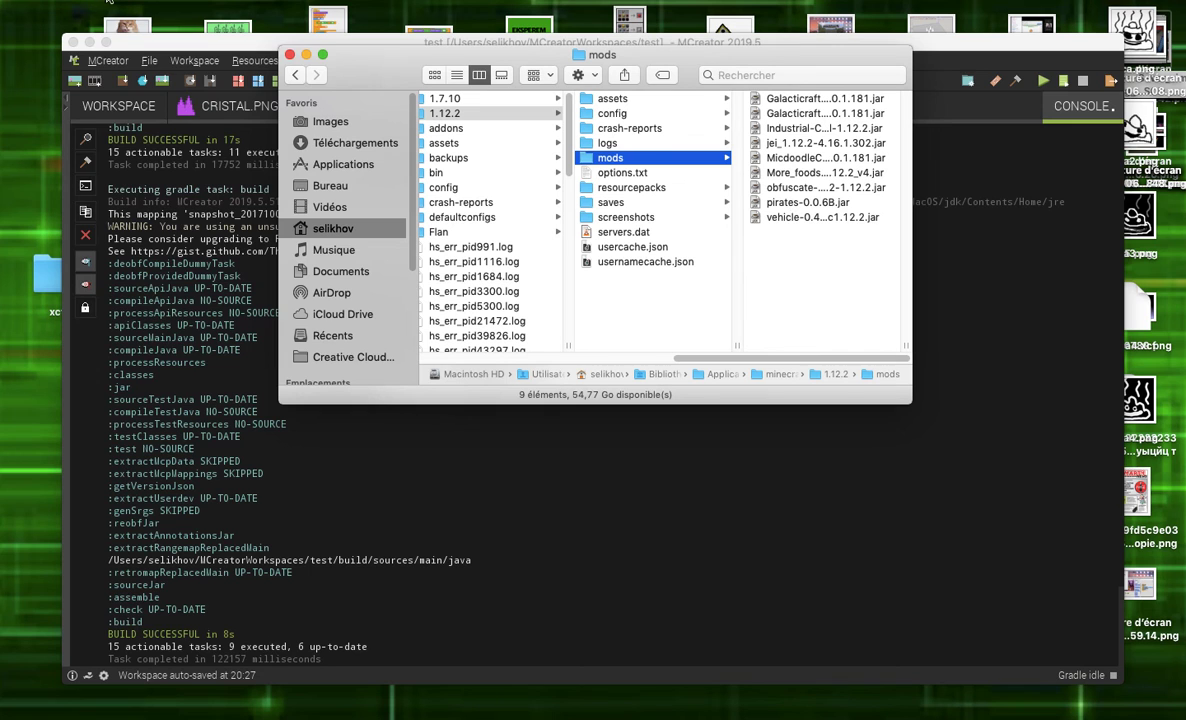
- Open a second Finder window showing the my mods folder in the home directory
left_click(118, 0)
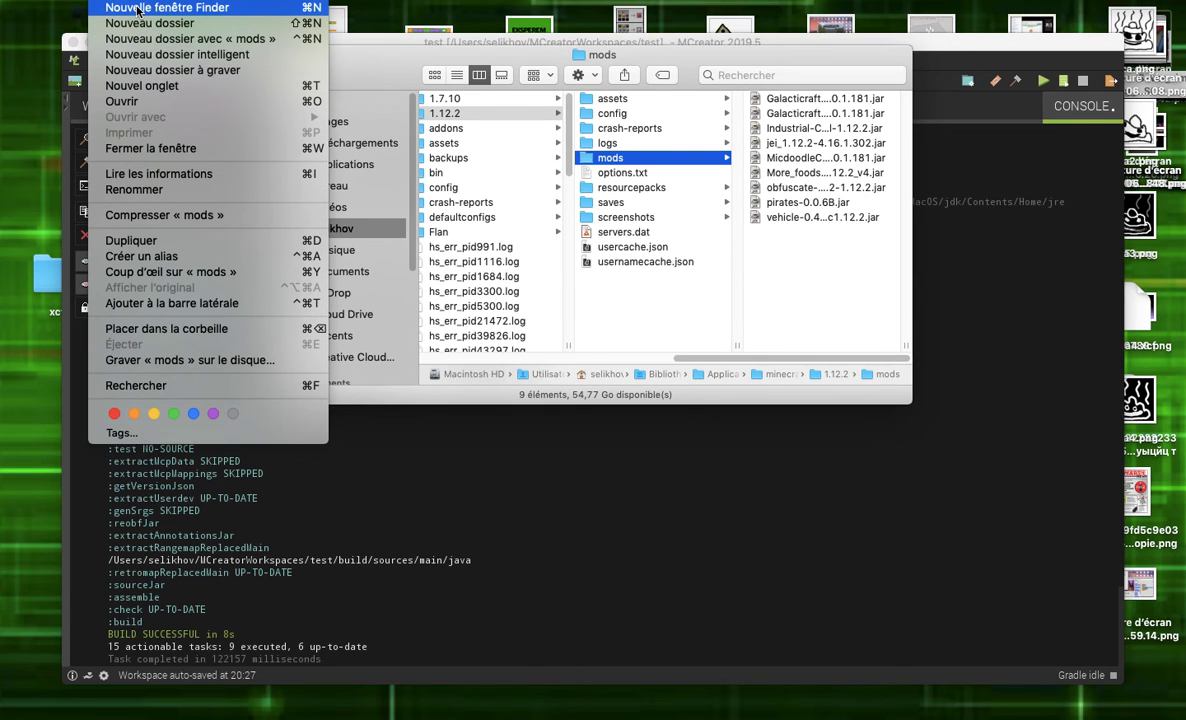
left_click(137, 9)
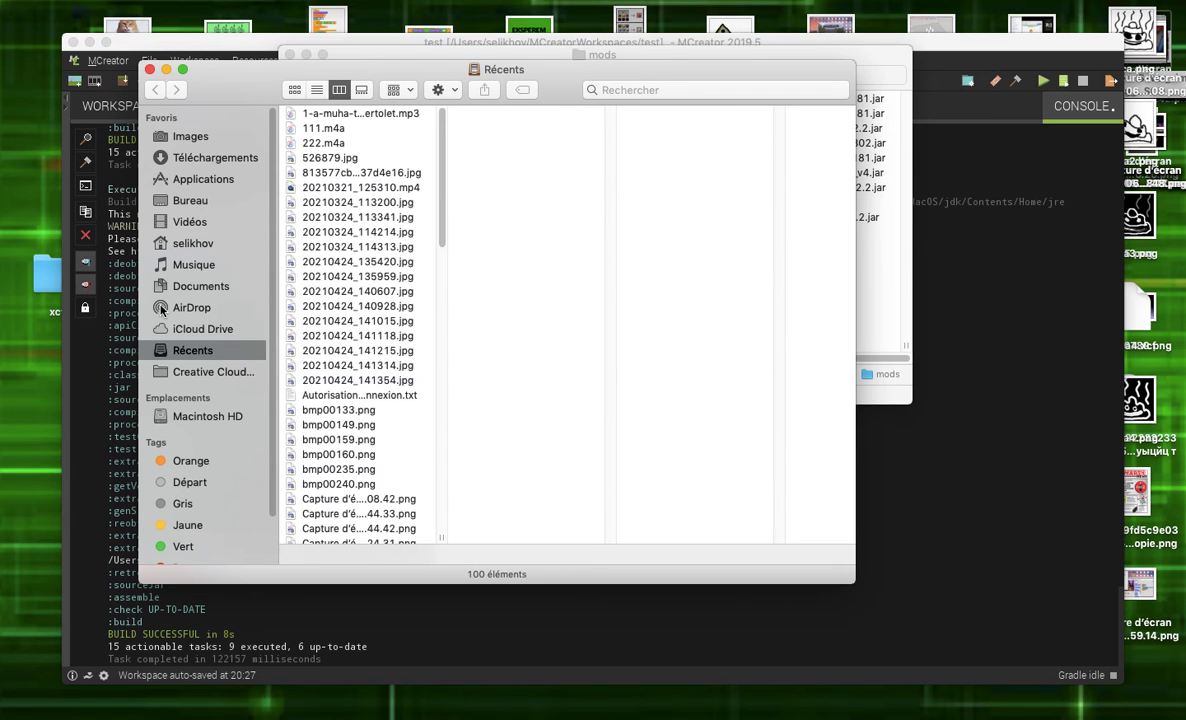
left_click(183, 243)
scroll(372, 340, "down", 5)
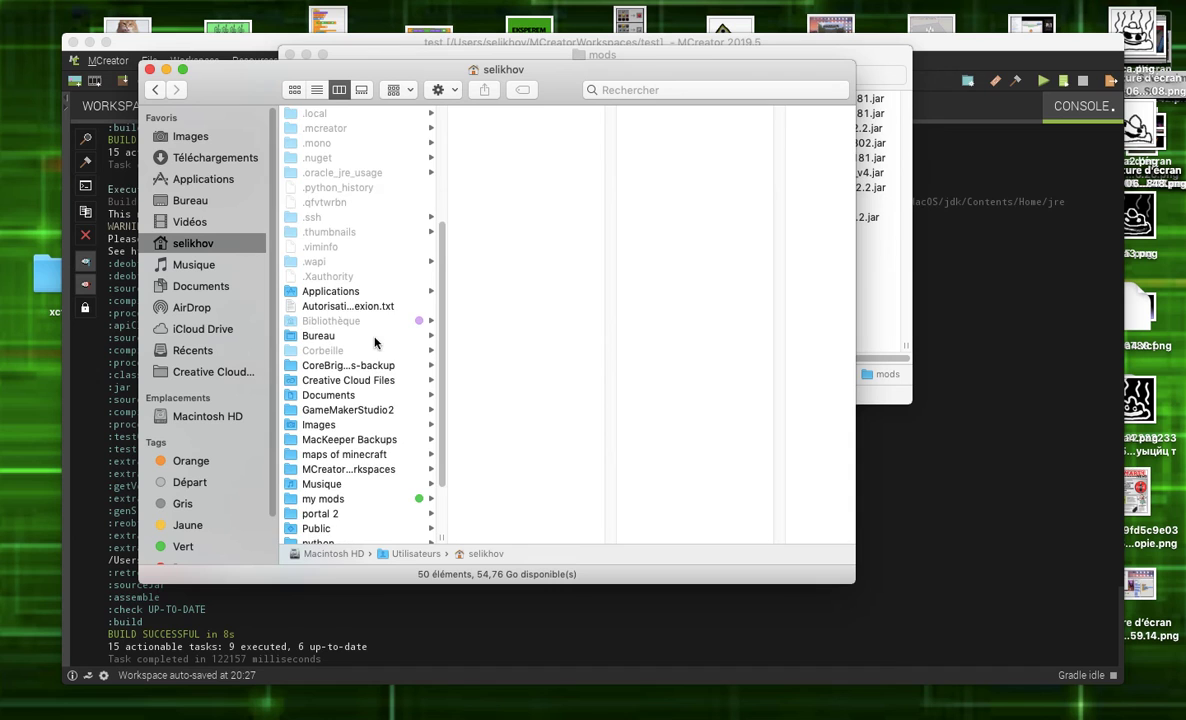
left_click(323, 479)
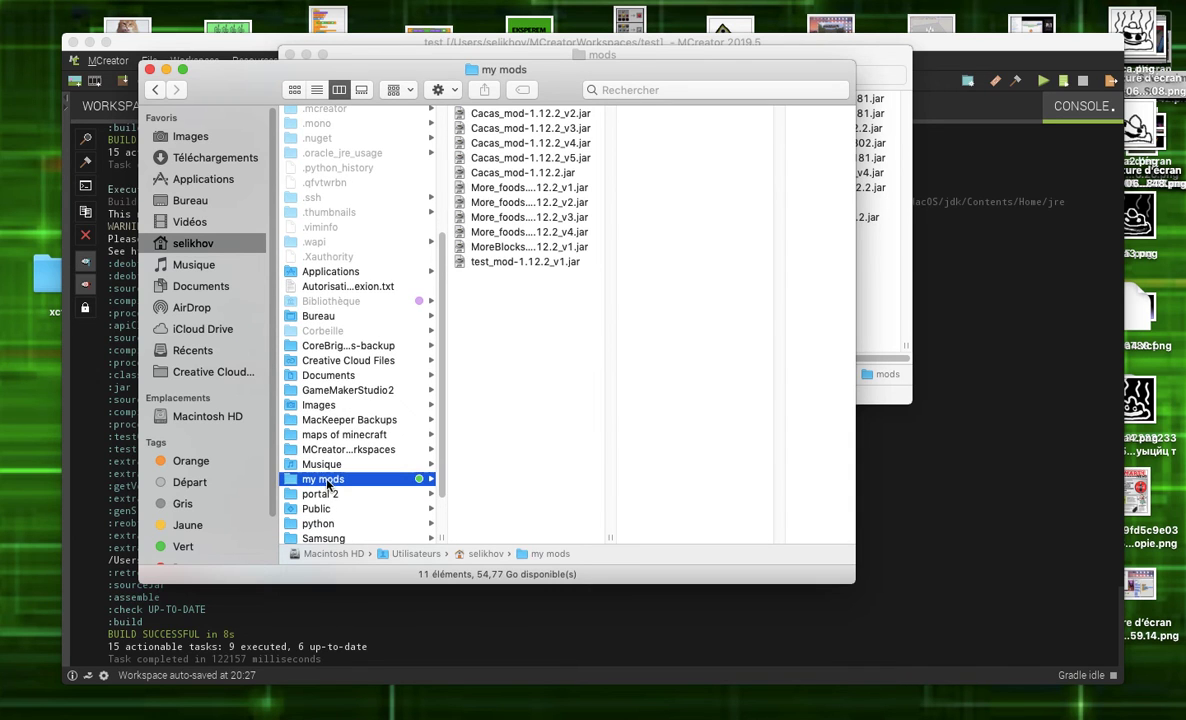
- Copy test_mod-1.12.2_v1.jar from my mods into Minecraft's 1.12.2 mods folder
left_click(492, 260)
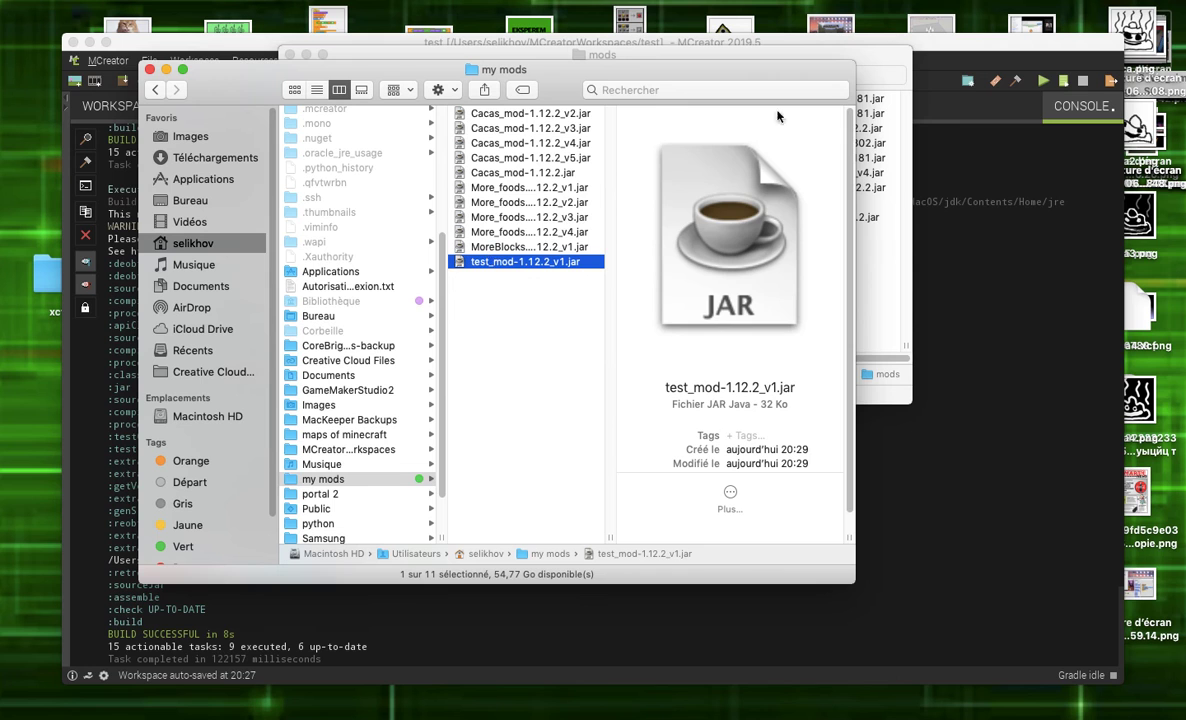
left_click(783, 53)
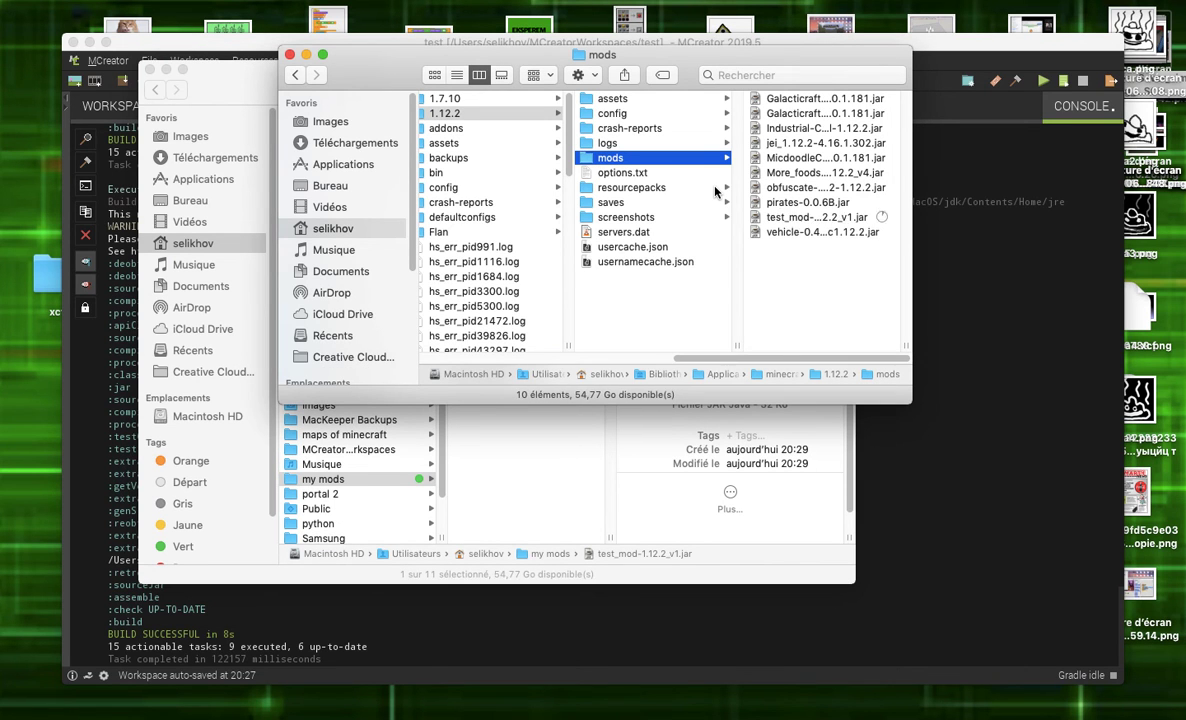
key("super+v")
- Switch back to MCreator and quit it
left_click(141, 50)
left_click_drag(141, 47, 142, 50)
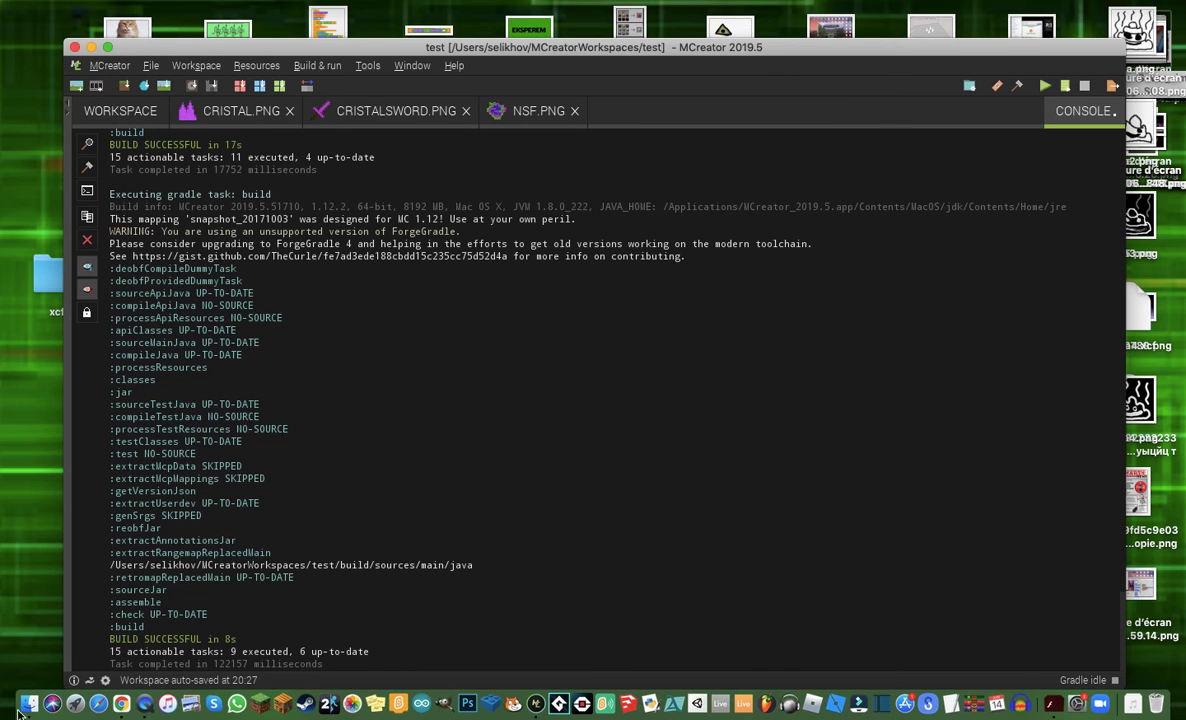
right_click(27, 705)
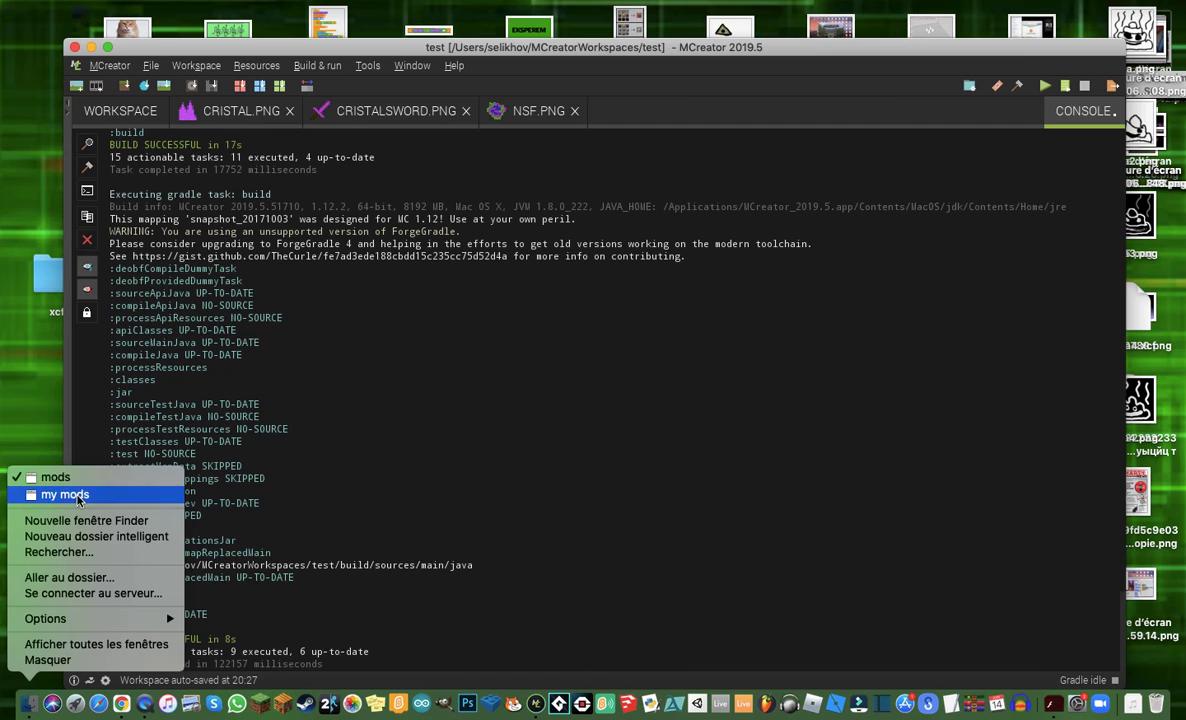
left_click(55, 358)
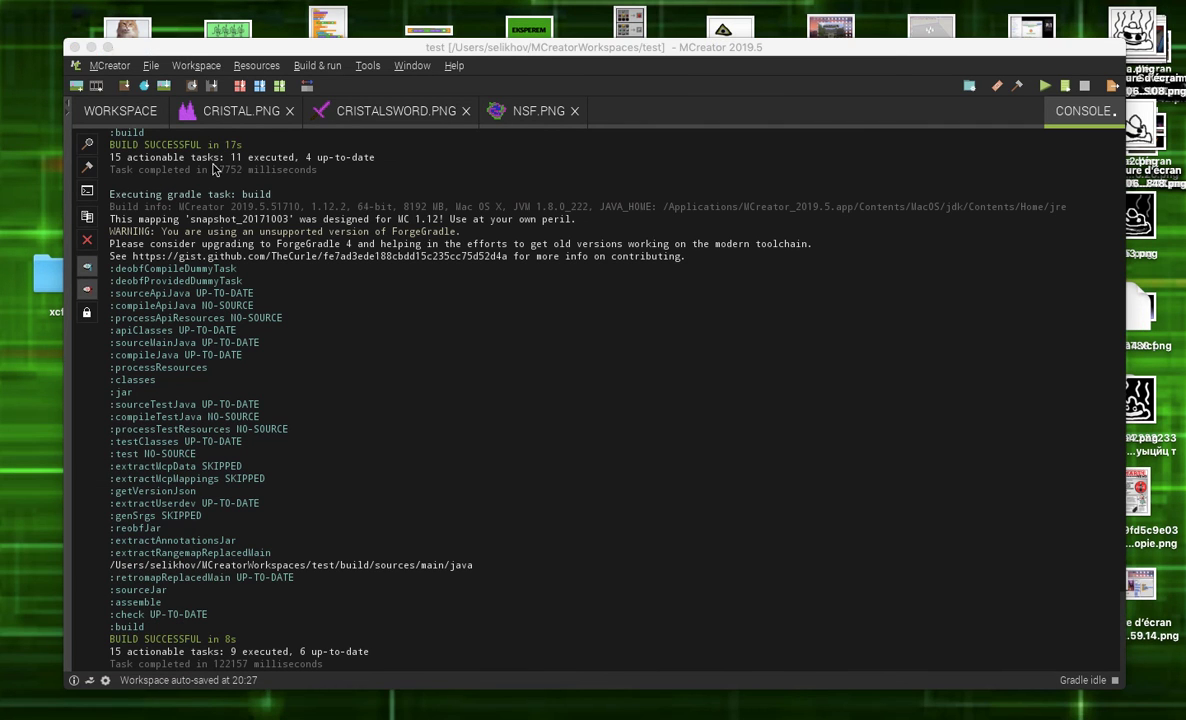
left_click(73, 38)
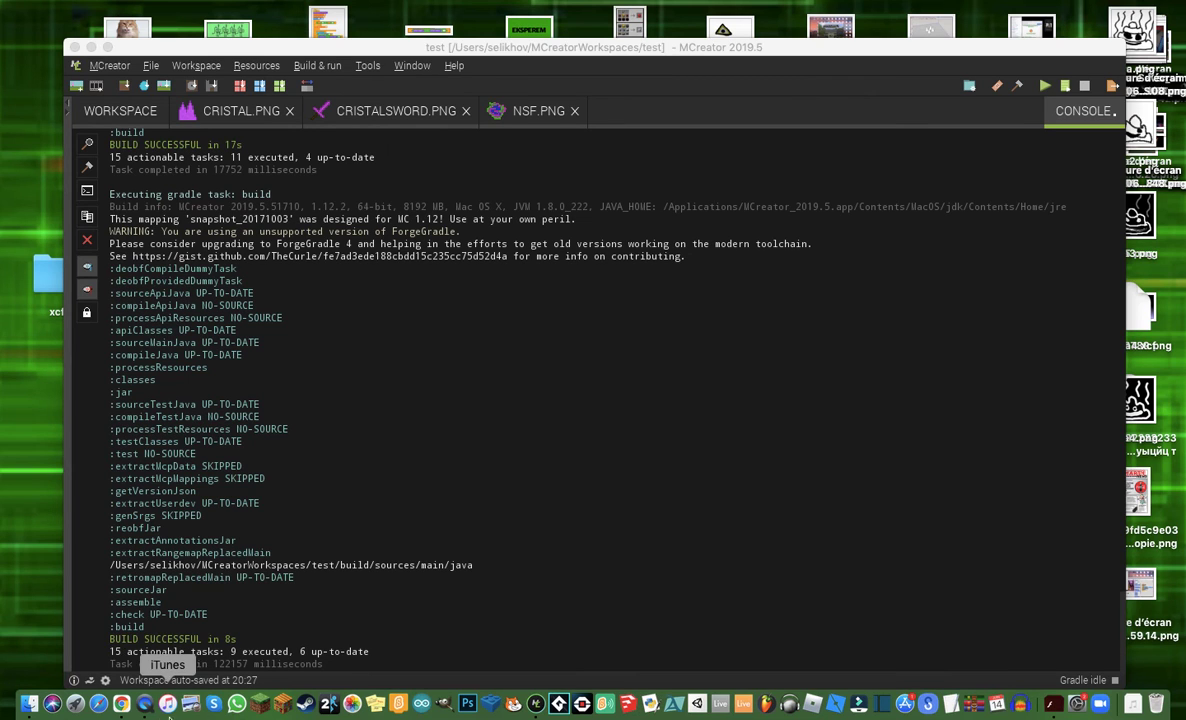
right_click(536, 704)
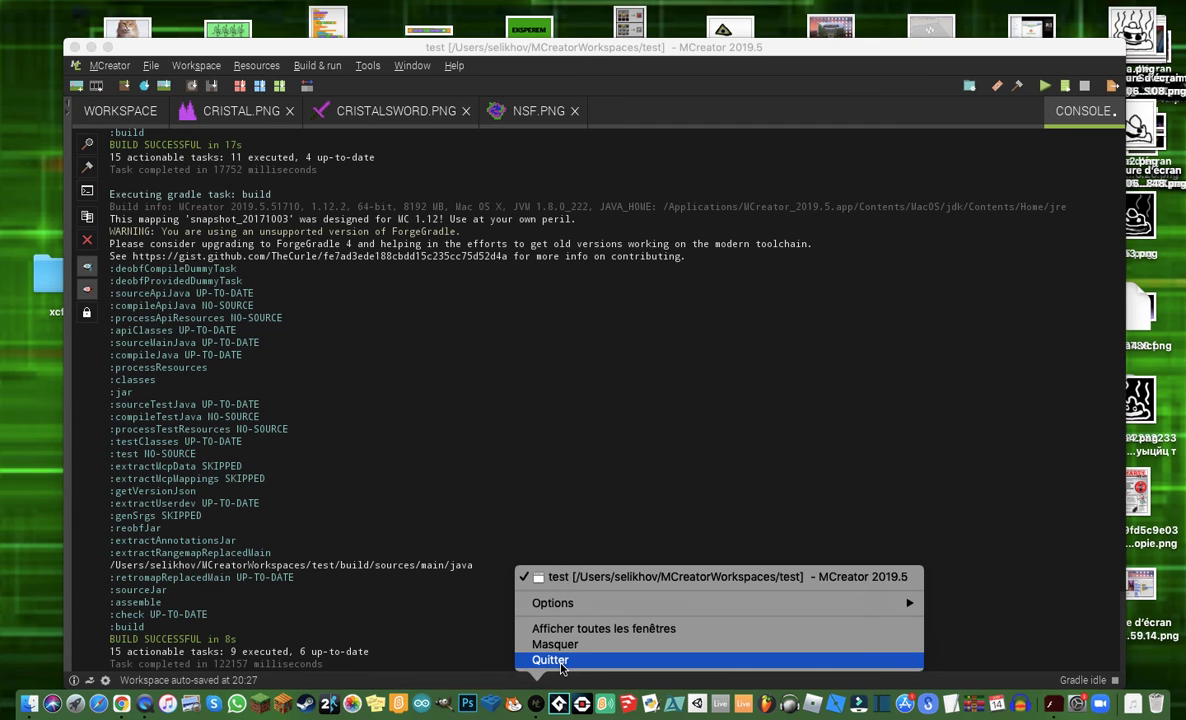
left_click(550, 661)
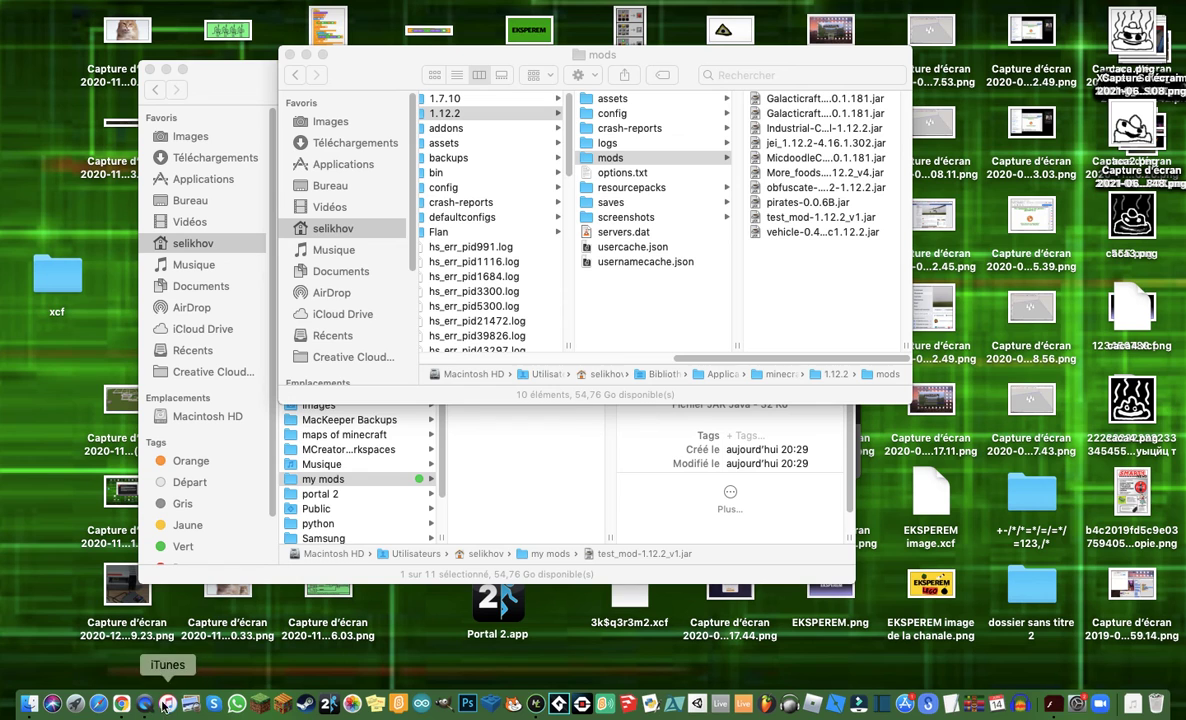
- Open Minecraft Launcher and start the forge-1.12.2 configuration, accepting the modified-configuration notice
left_click(257, 706)
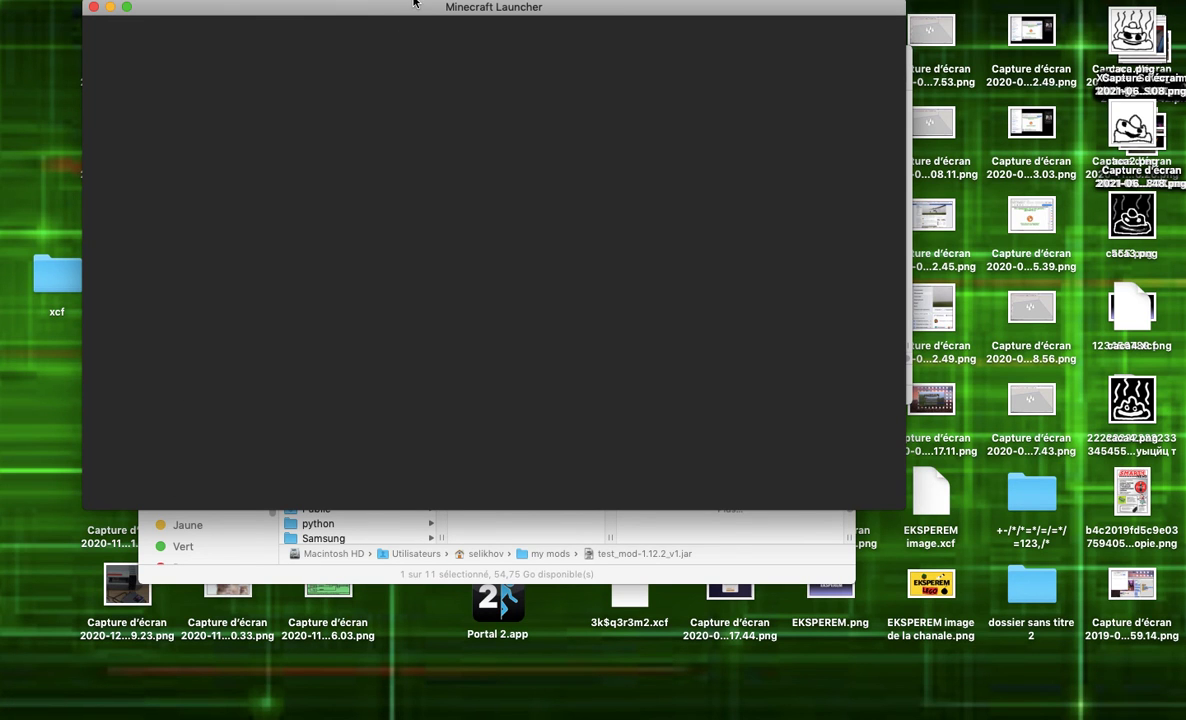
left_click_drag(388, 7, 417, 67)
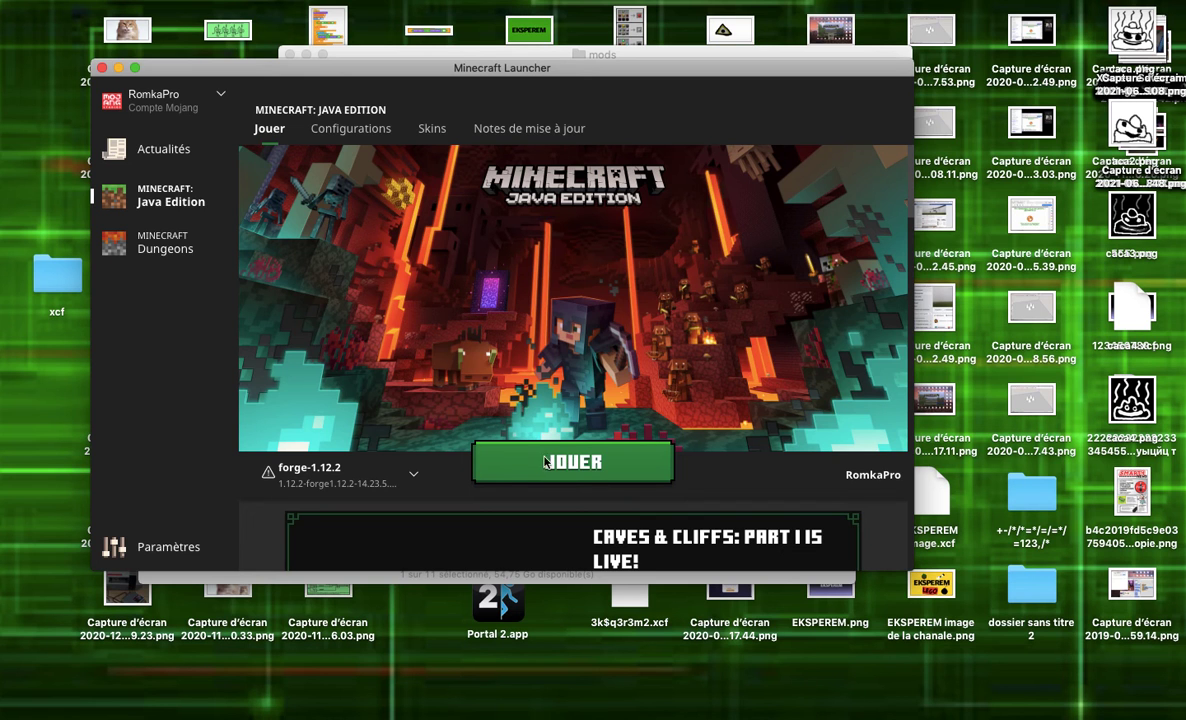
left_click_drag(436, 70, 421, 94)
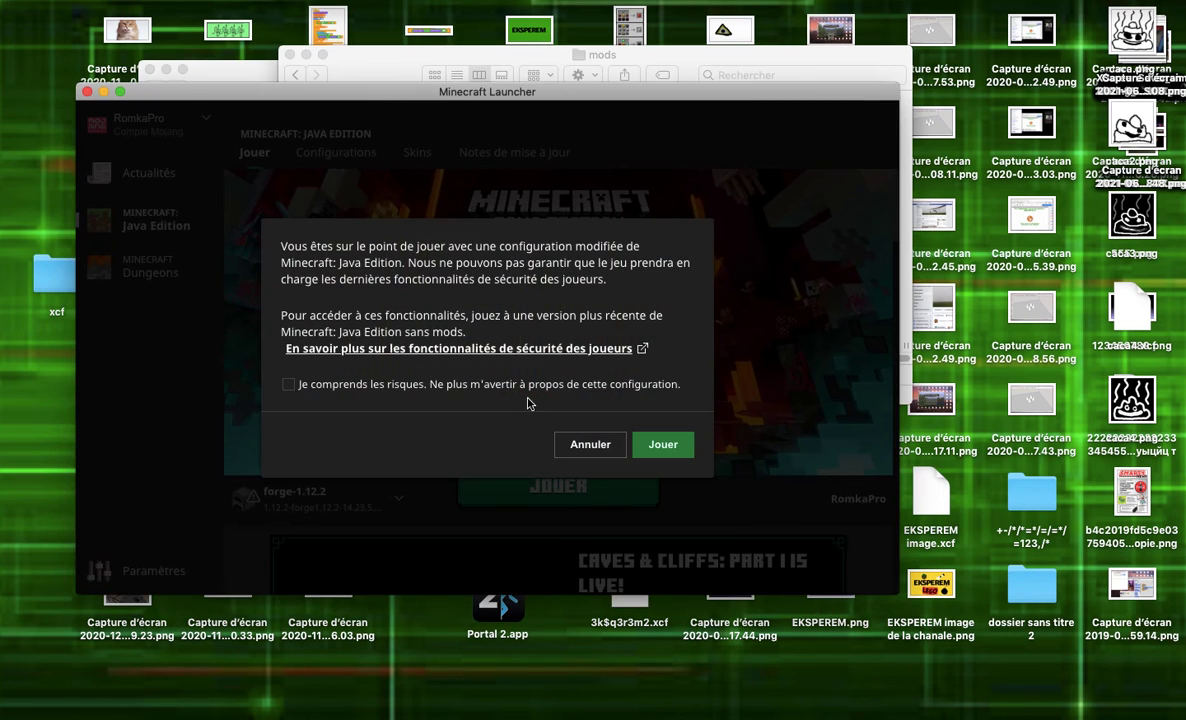
left_click(660, 450)
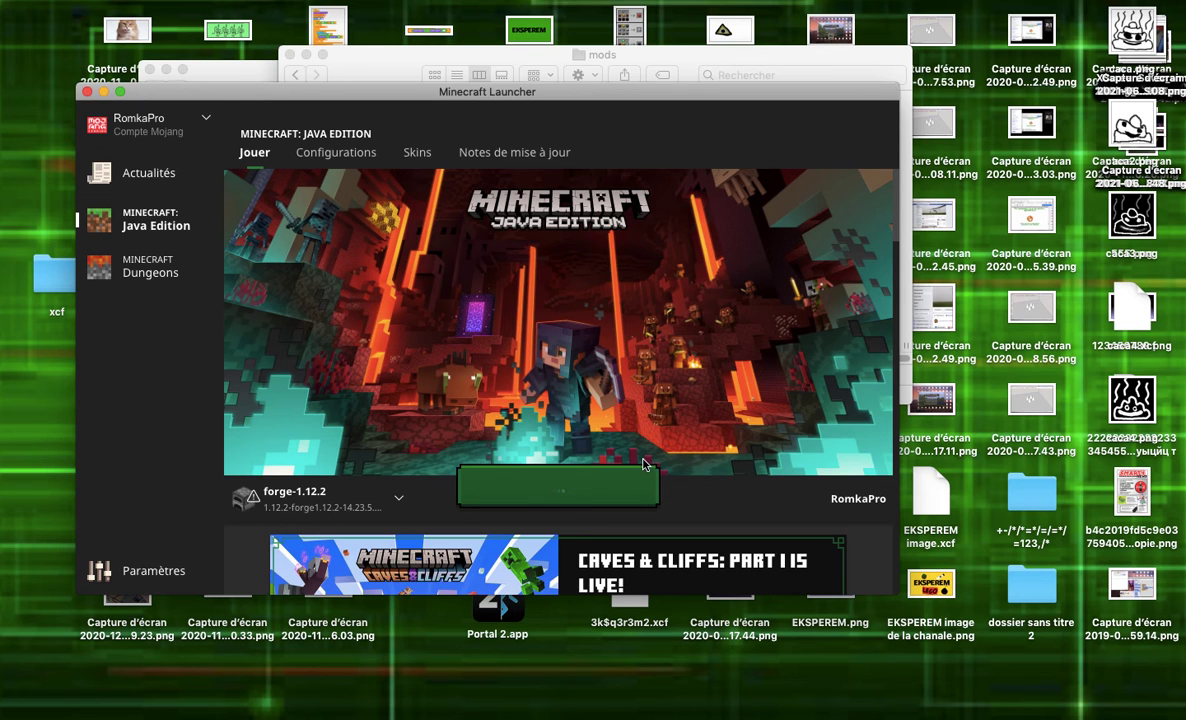
left_click_drag(475, 95, 494, 56)
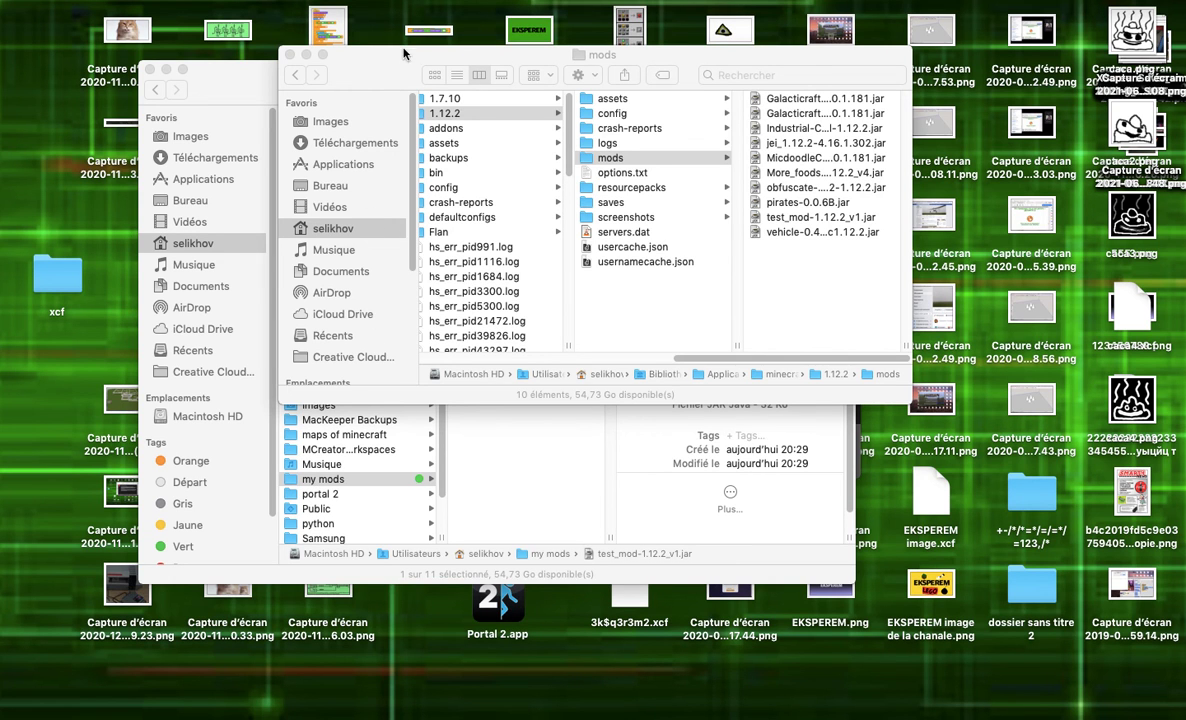
- Close the mods and my mods Finder windows and expand the Minecraft 1.12.2 window to full screen
left_click_drag(386, 62, 345, 176)
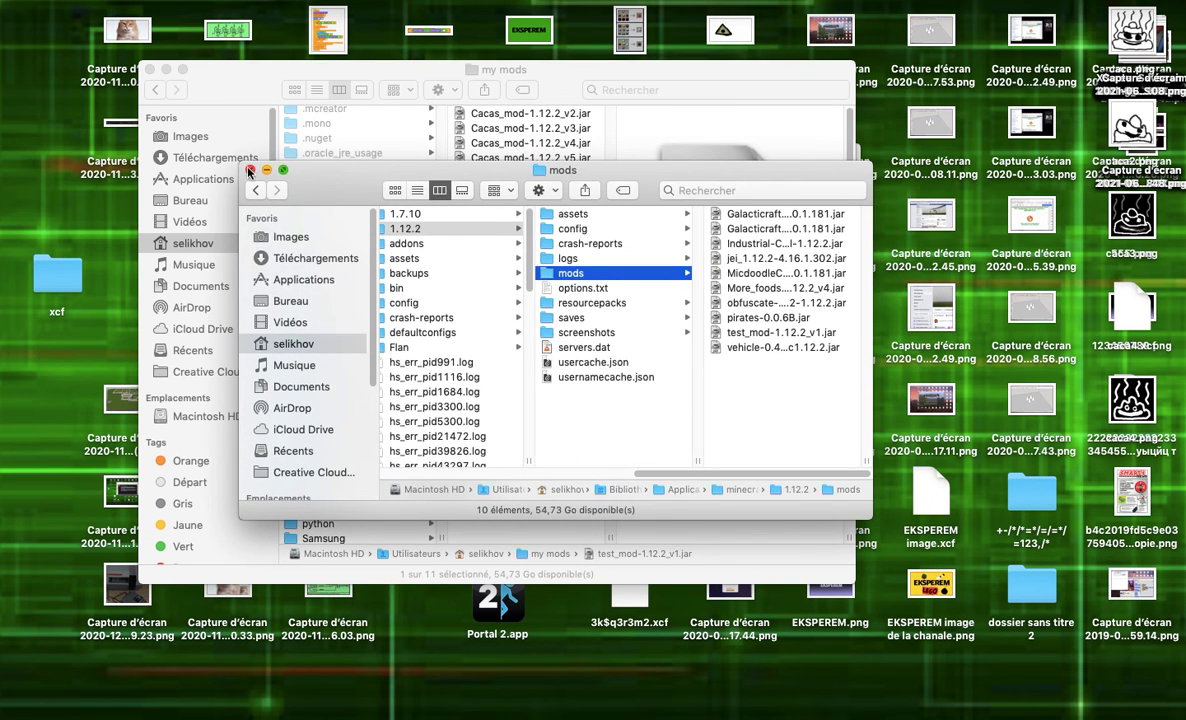
left_click(152, 80)
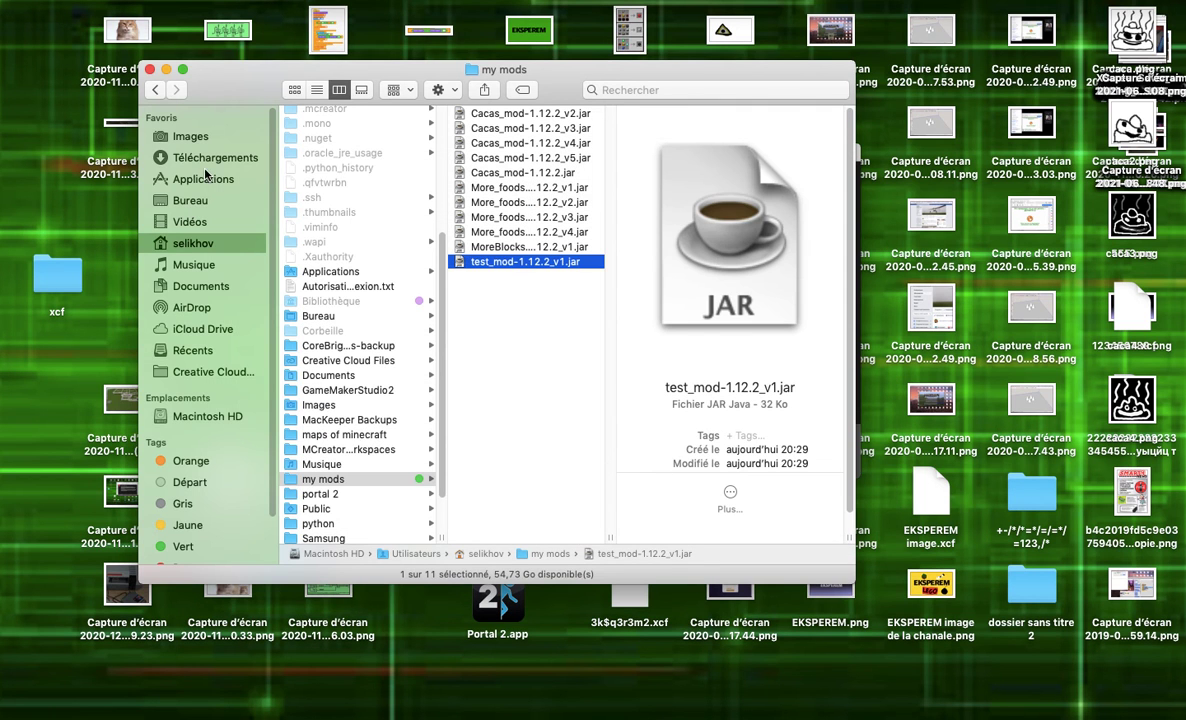
left_click(150, 69)
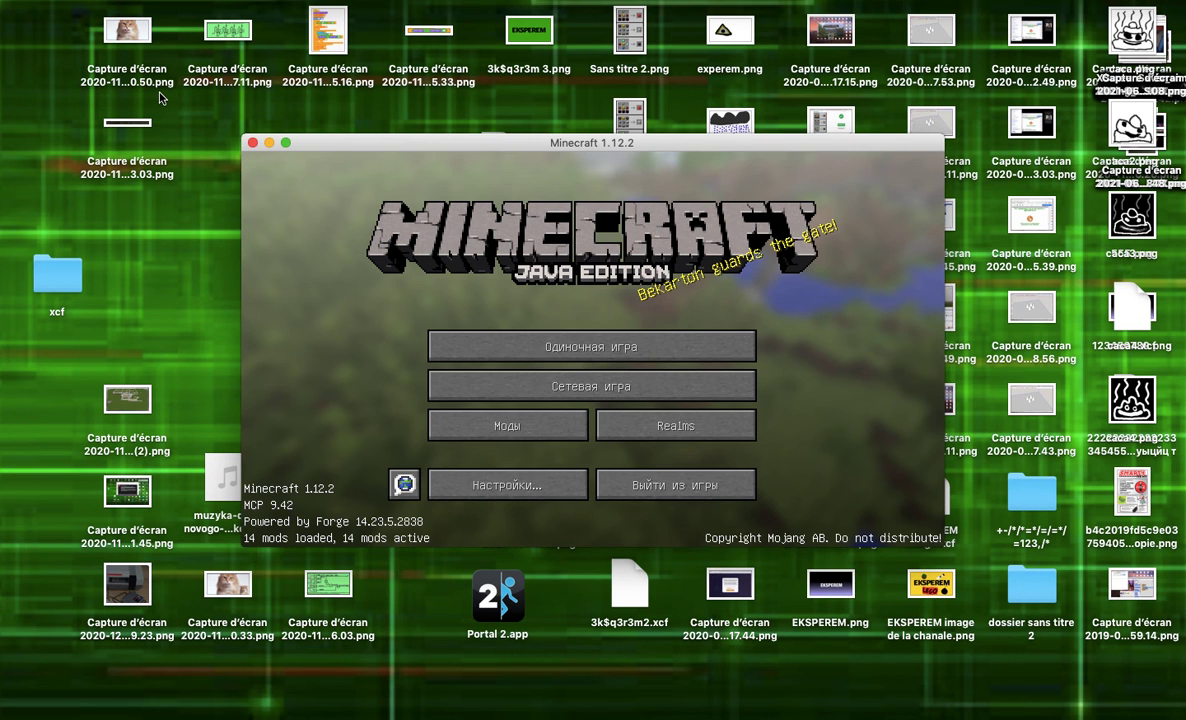
left_click(285, 144)
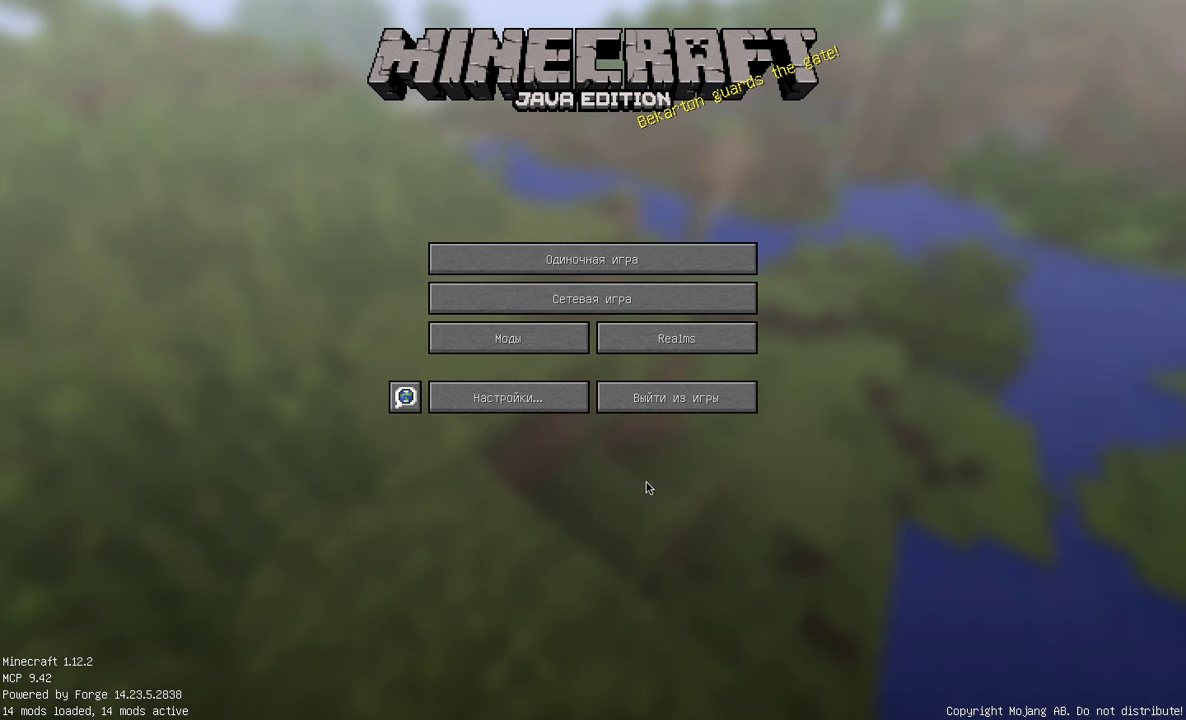
- Check the game's list of loaded mods for the test mod and return to the main menu
left_click(574, 345)
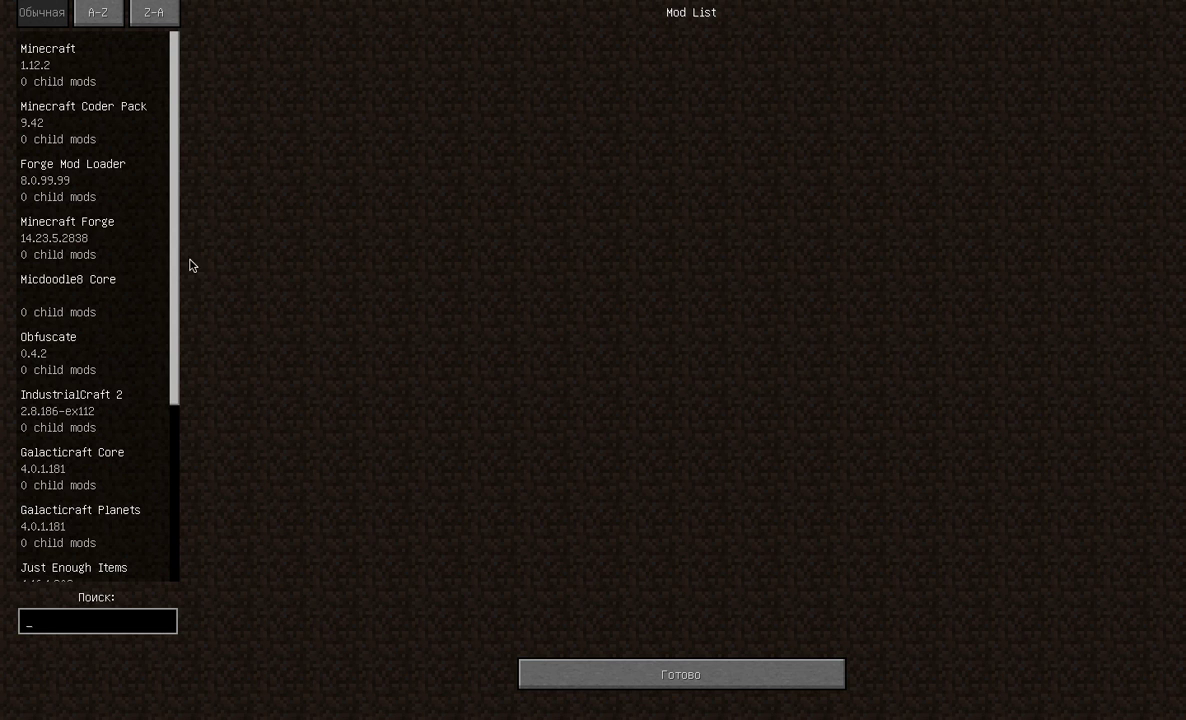
scroll(151, 256, "down", 5)
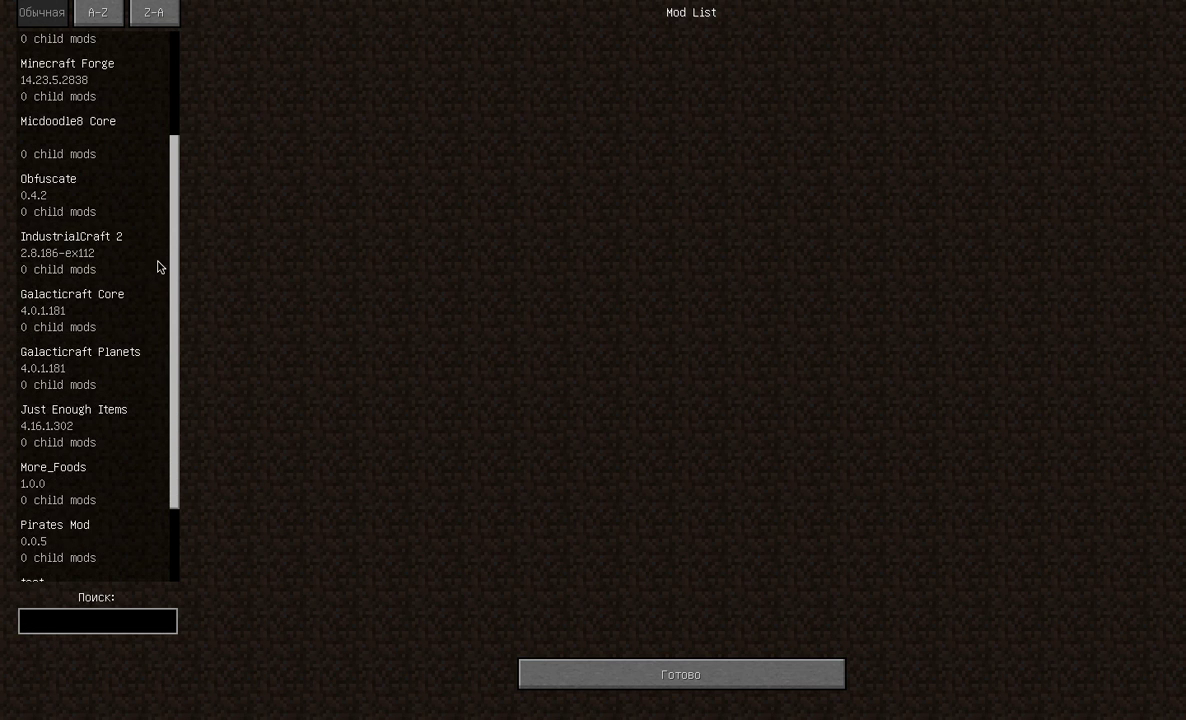
scroll(157, 266, "down", 1)
scroll(157, 266, "down", 1)
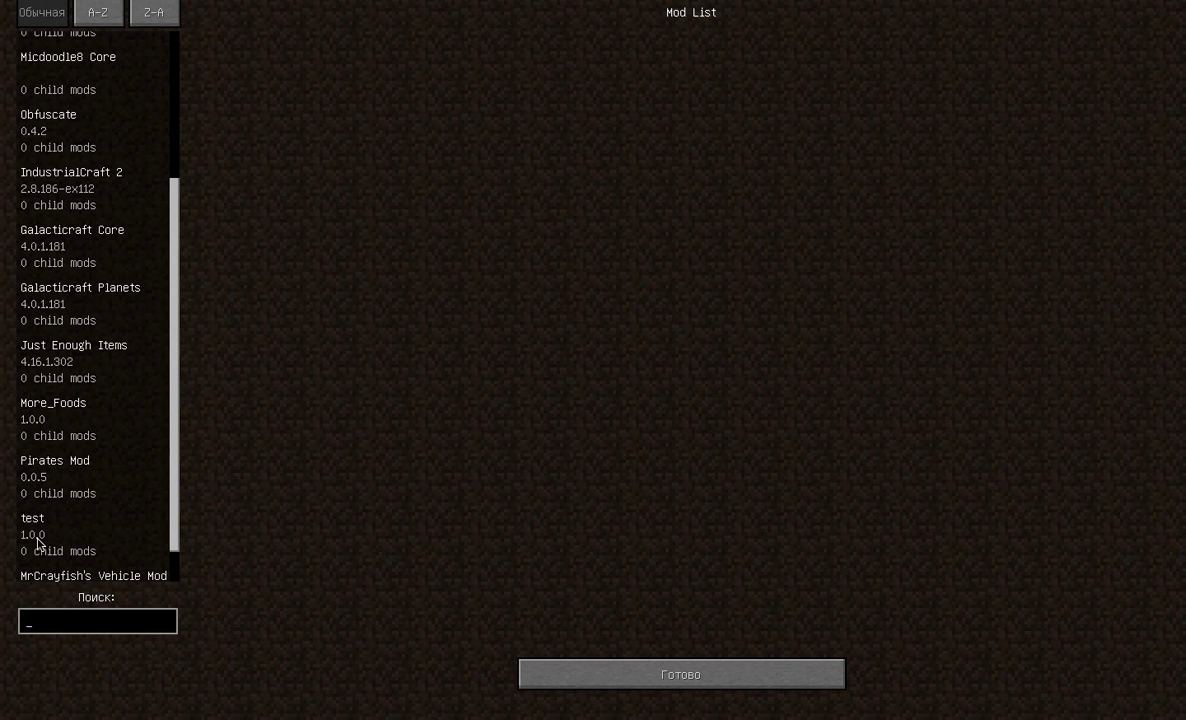
left_click(606, 672)
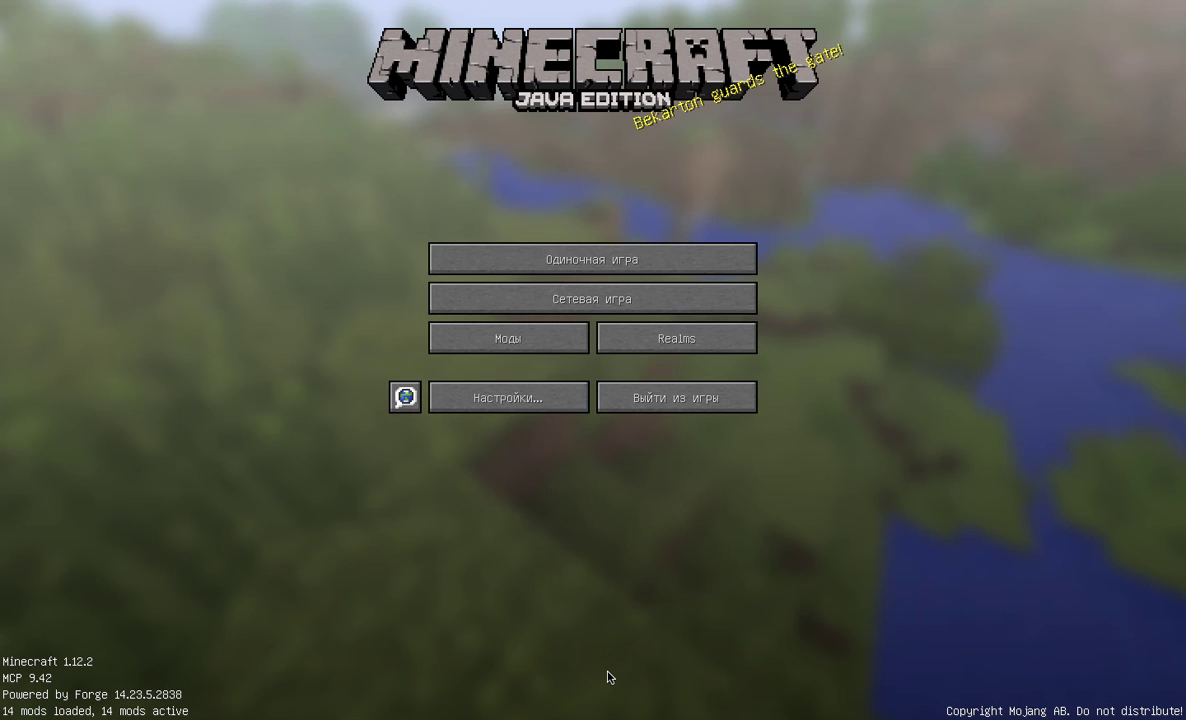
- Load the single-player world named mode tester
left_click(670, 262)
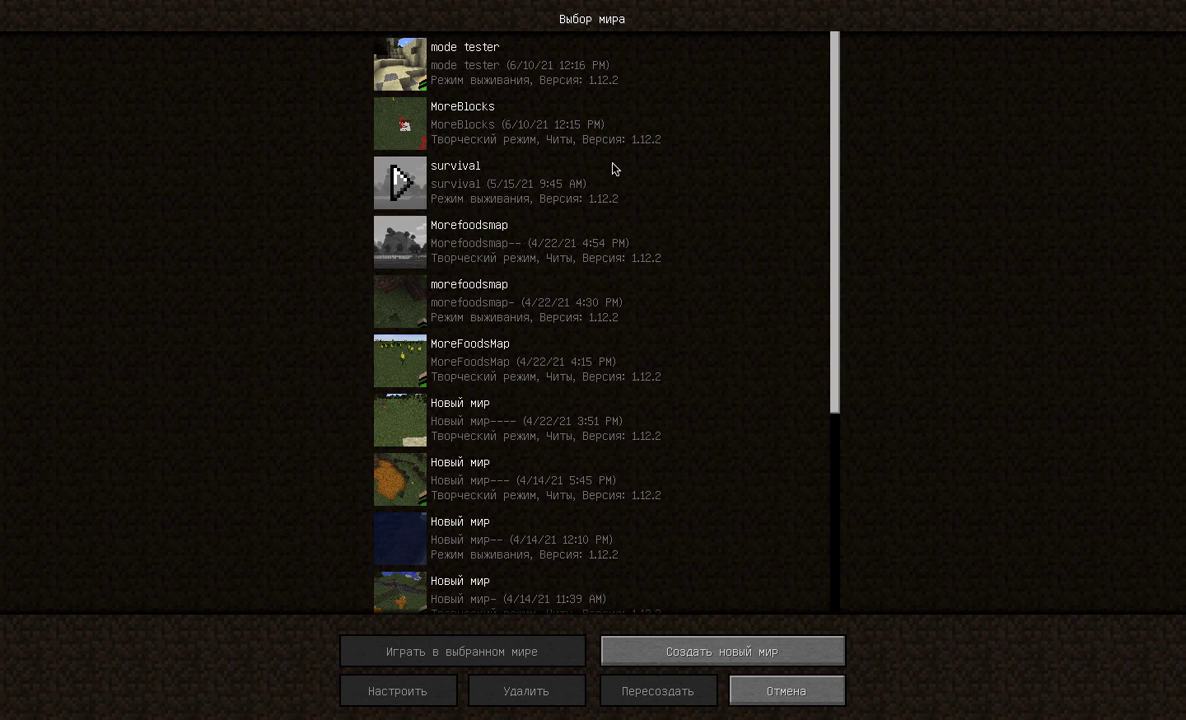
left_click(394, 62)
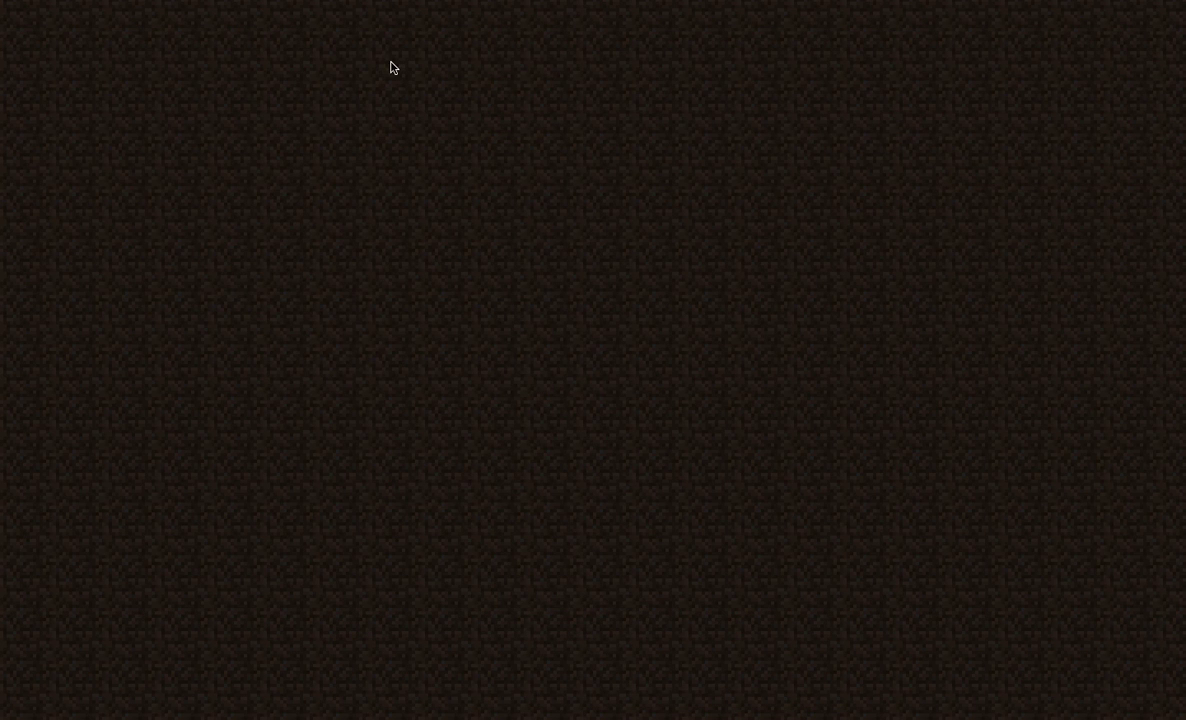